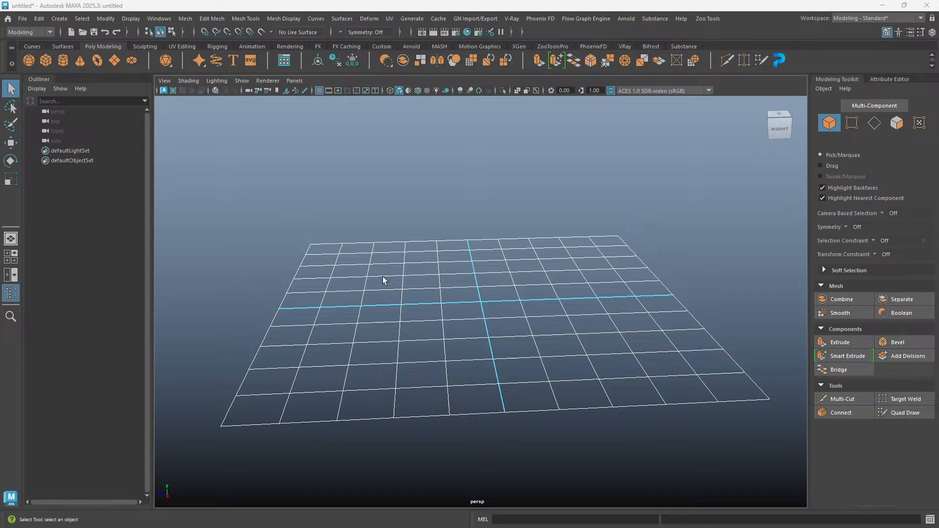
scroll(382, 276, "down", 4)
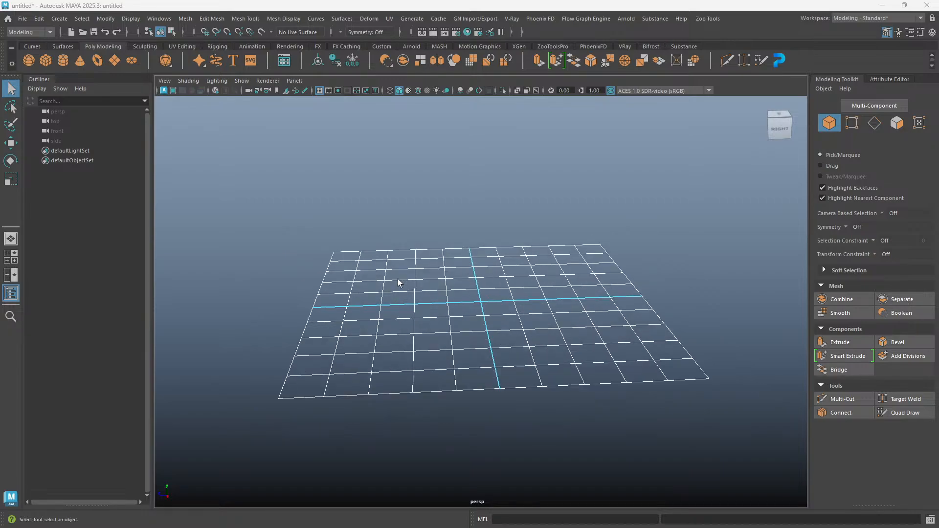
scroll(398, 282, "up", 2)
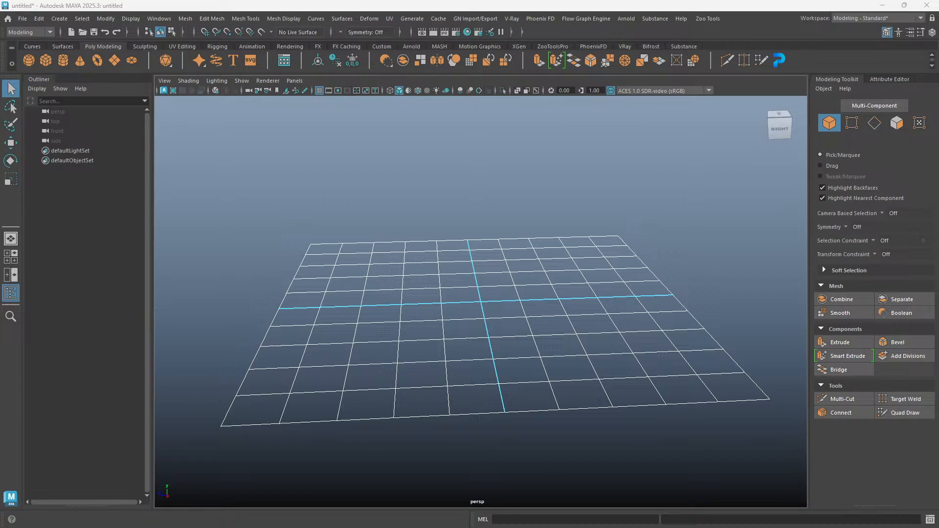
Place the sports bottle reference image over the viewport and narrow its window around the bottle.
right_click_drag(938, 306, 304, 217)
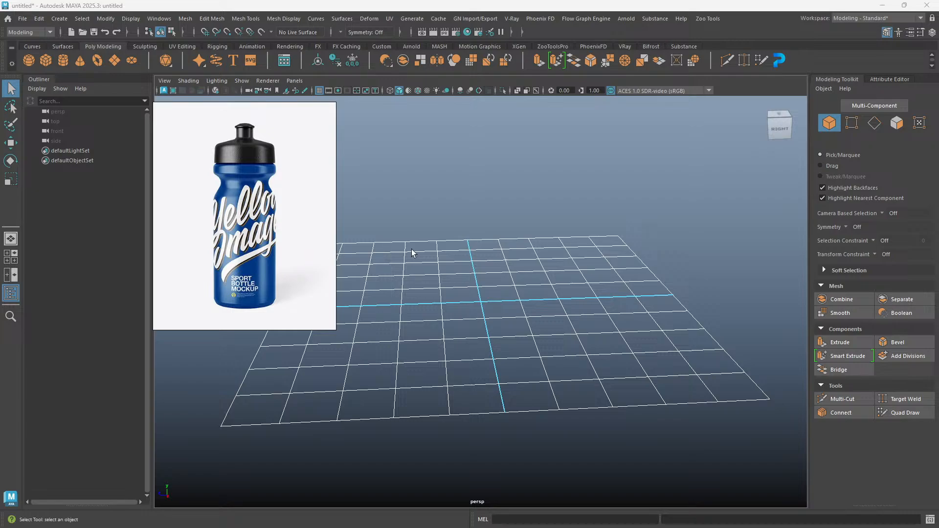
left_click_drag(235, 186, 256, 209)
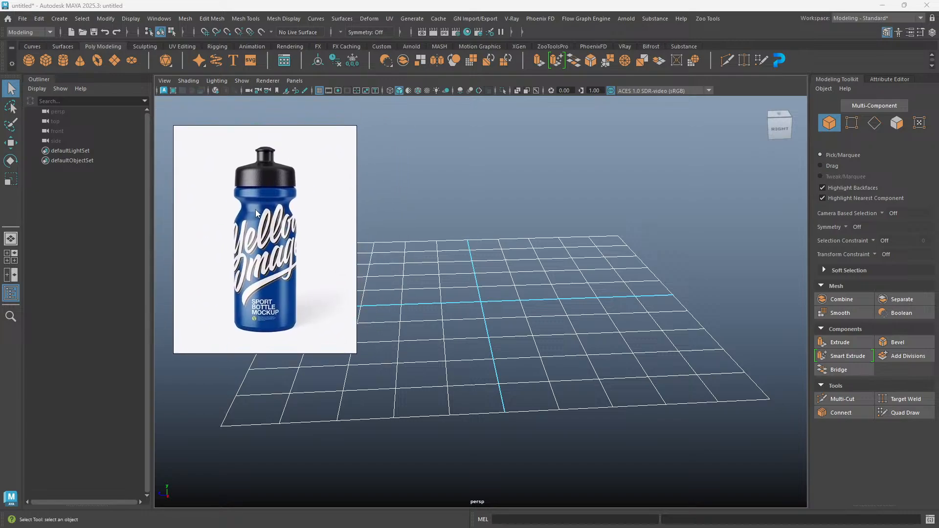
mouse_move(354, 135)
left_click_drag(358, 198, 323, 211)
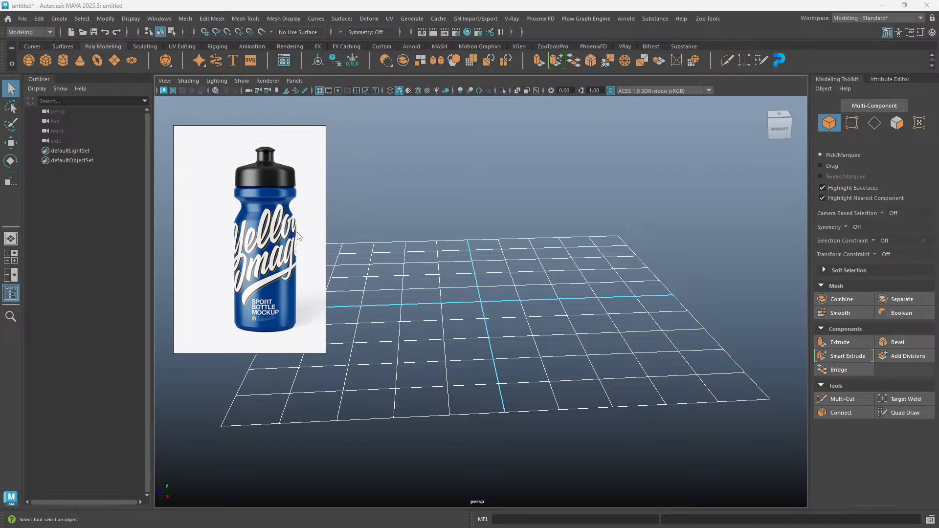
Set the bottle reference window to stay always on top.
left_click(456, 450)
mouse_move(534, 519)
left_click(567, 467)
mouse_move(288, 136)
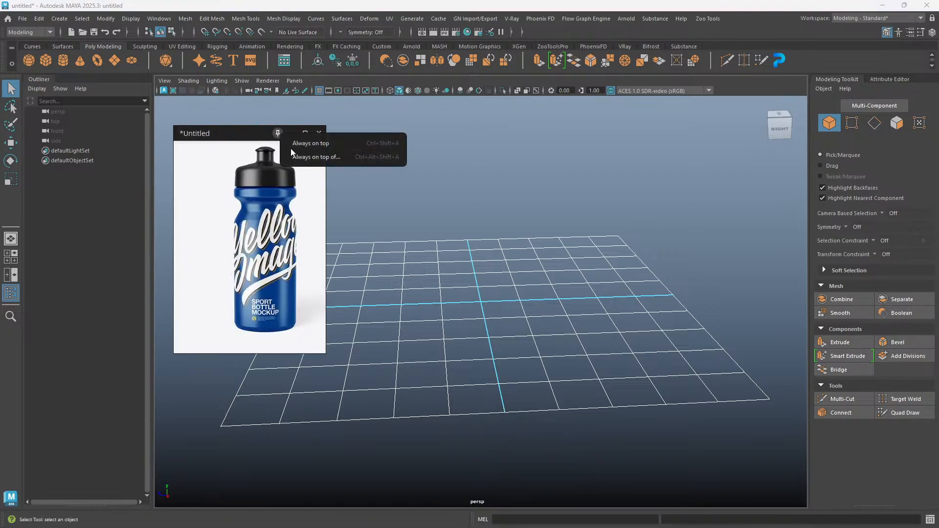
left_click(277, 133)
Move the reference window to the viewport's lower-left corner and centre the bottle picture inside it.
left_click_drag(239, 135, 227, 278)
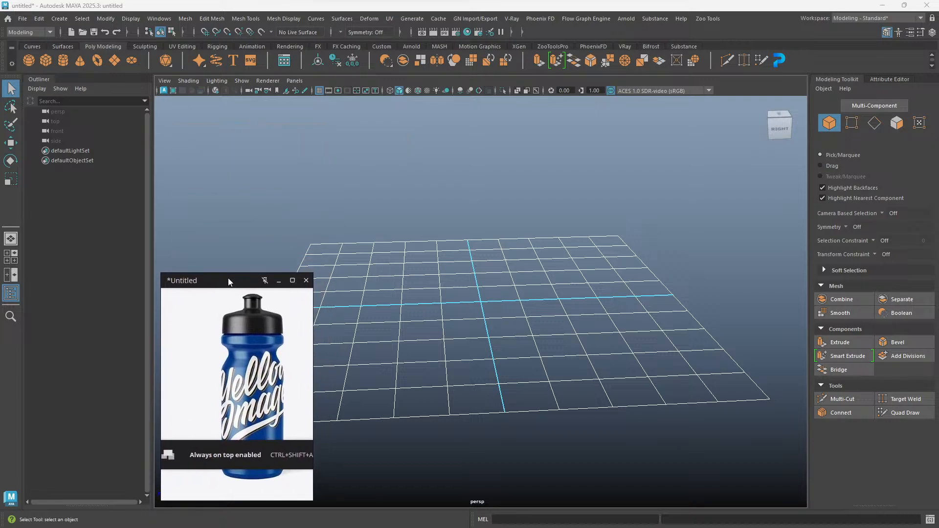
left_click_drag(246, 369, 225, 367)
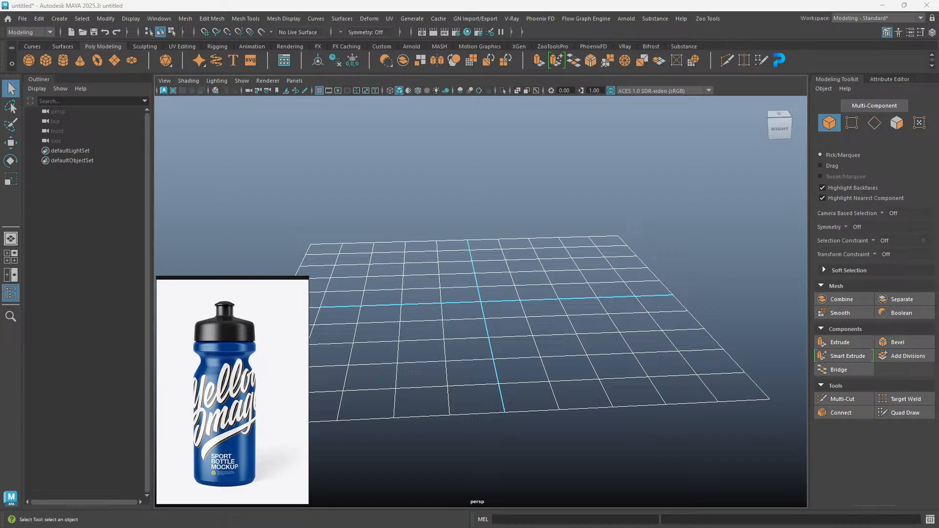
mouse_move(210, 281)
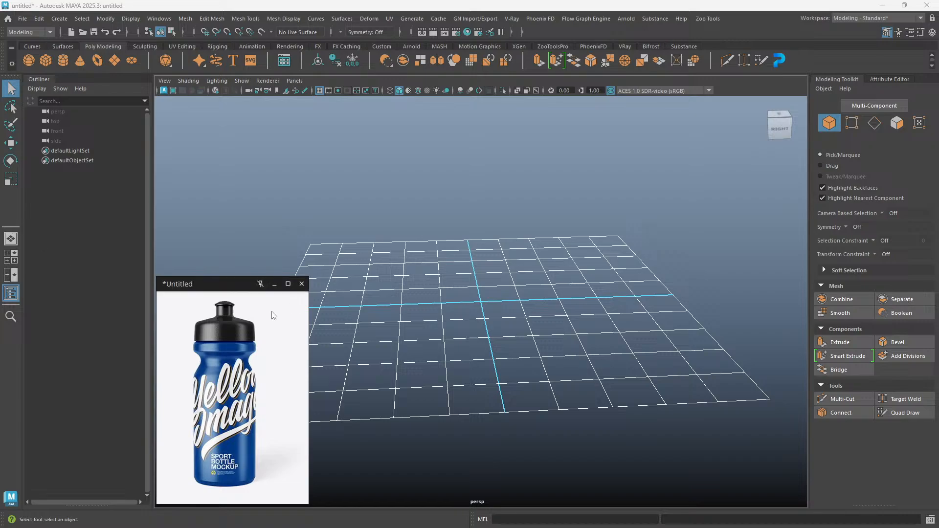
mouse_move(210, 281)
left_mouse_down()
mouse_move(209, 268)
mouse_move(210, 284)
left_mouse_up()
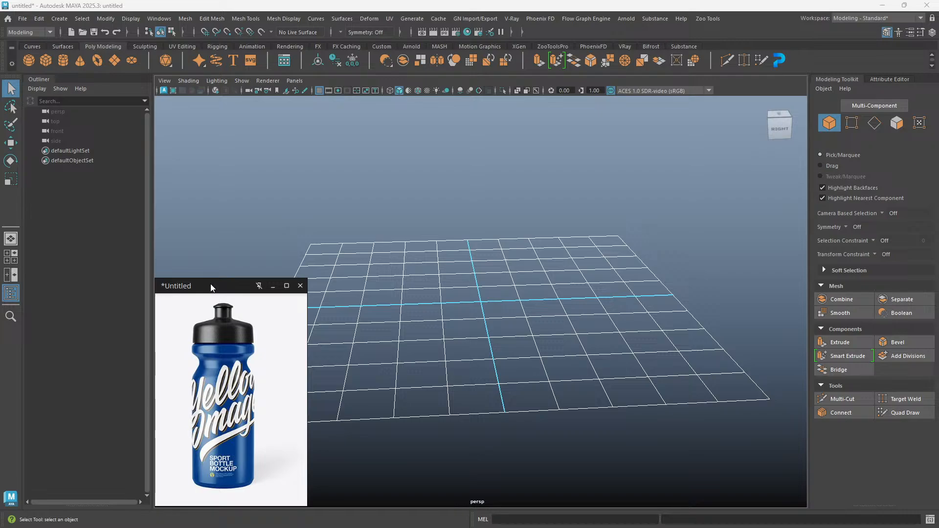
middle_click_drag(456, 275, 486, 279, "alt")
left_click_drag(485, 279, 579, 318, "alt")
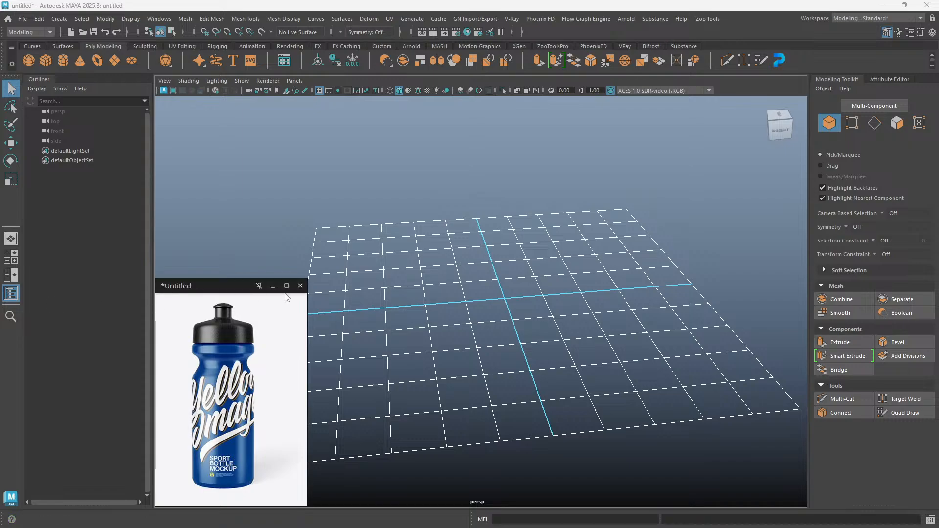
mouse_move(582, 351)
left_mouse_down("alt")
mouse_move(545, 342)
mouse_move(569, 347)
left_mouse_up("alt")
middle_click_drag(569, 347, 538, 346, "alt")
left_click_drag(548, 346, 540, 349, "alt")
middle_click_drag(541, 349, 540, 350, "alt")
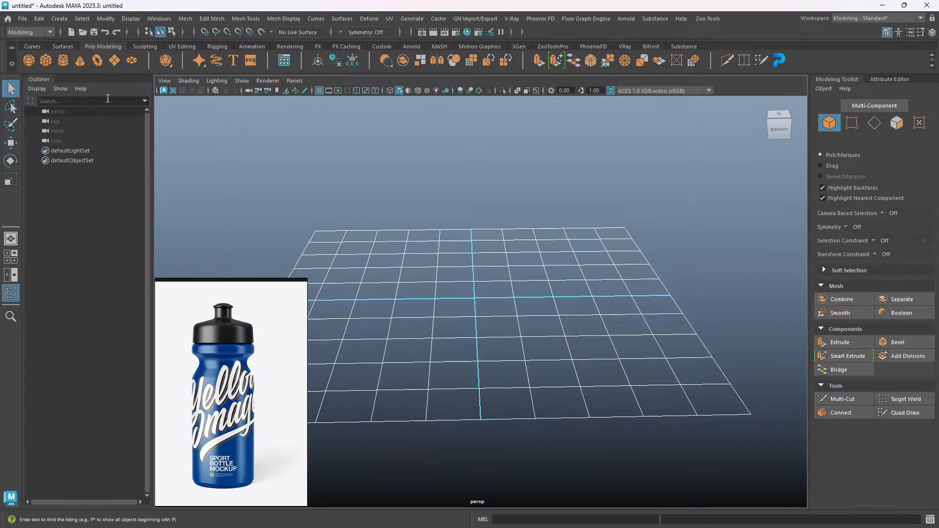
Create a polygon cylinder and scale it up uniformly to about 20.3.
left_click(66, 61)
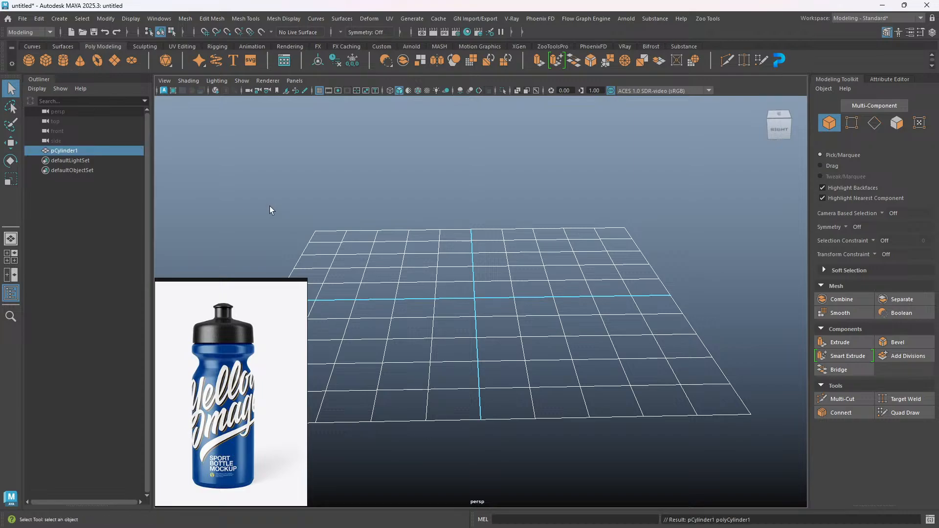
key("r")
left_click_drag(474, 297, 539, 302)
mouse_move(520, 383)
left_mouse_down("alt")
mouse_move(556, 362)
mouse_move(530, 370)
left_mouse_up("alt")
Raise the cylinder along Y so that its base rests on the grid.
key("w")
left_click_drag(475, 253, 466, 209)
left_click_drag(553, 331, 456, 168, "alt")
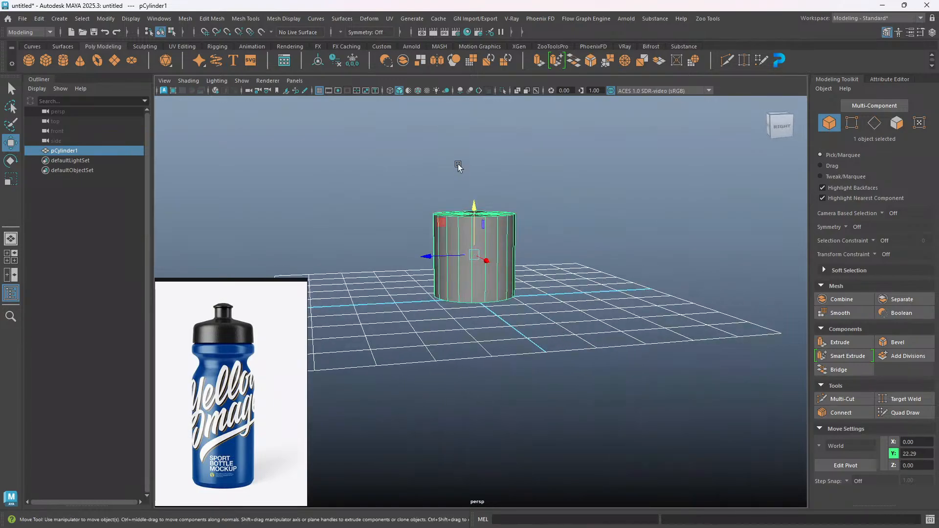
left_click_drag(476, 198, 478, 210)
left_click_drag(525, 299, 494, 279, "alt")
Set the cylinder's Subdivisions Axis to 12.
left_click(878, 79)
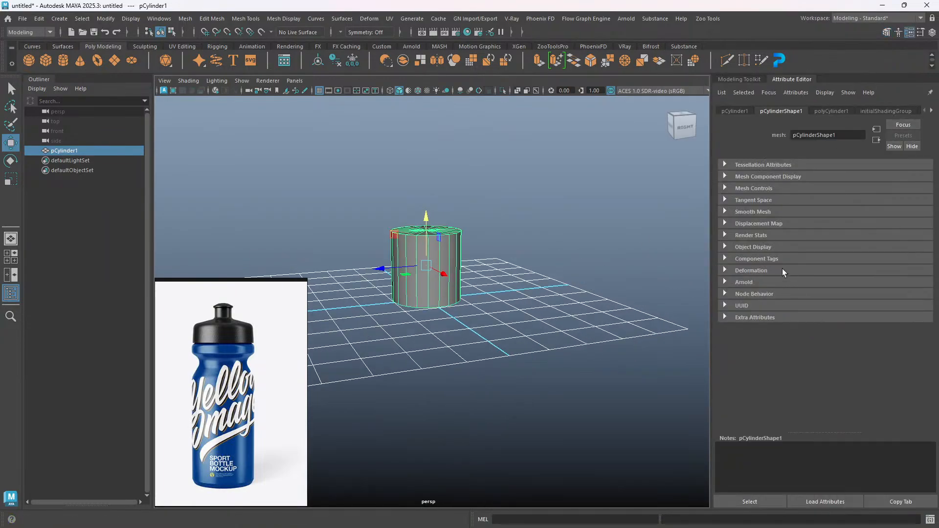
left_click(835, 109)
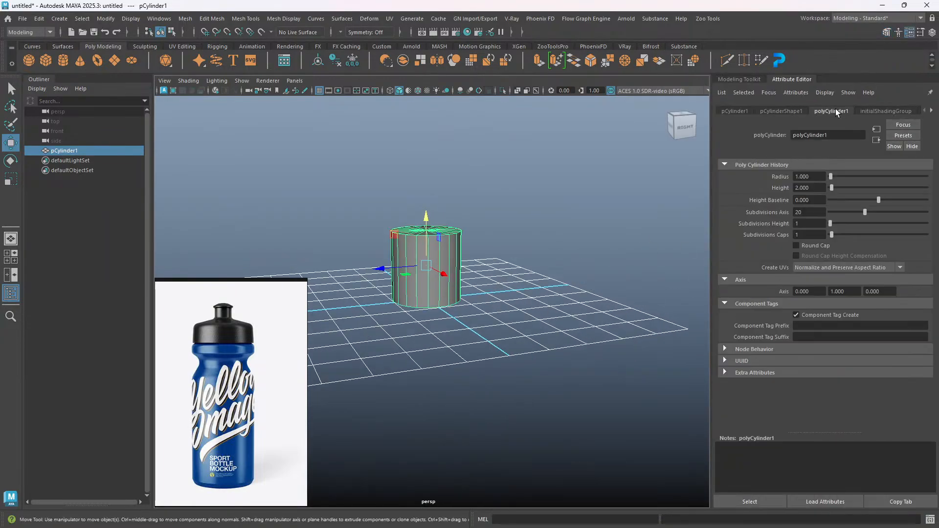
left_click_drag(863, 211, 847, 211)
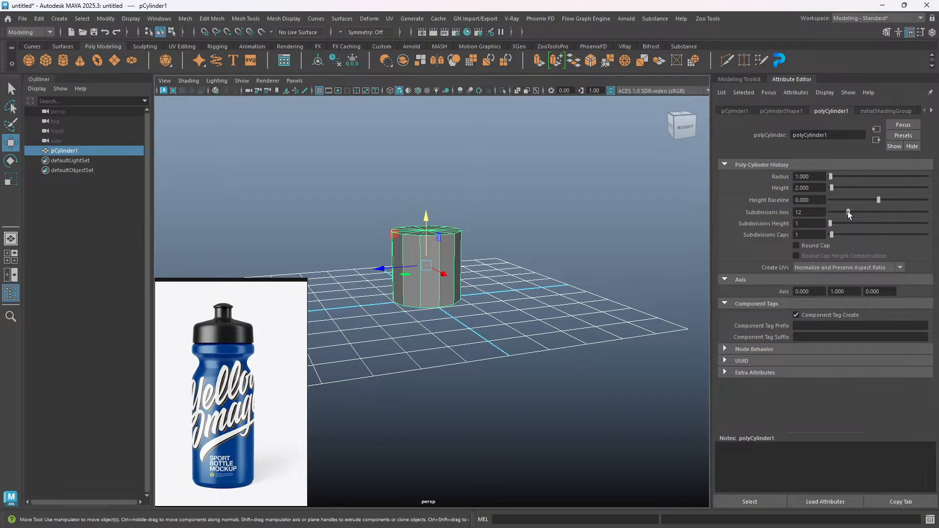
mouse_move(846, 211)
left_mouse_down()
mouse_move(855, 213)
mouse_move(847, 211)
left_mouse_up()
Flatten the cylinder by scaling it vertically to about 8.25.
scroll(438, 252, "up", 3)
left_click_drag(567, 301, 486, 289, "alt")
middle_click_drag(485, 289, 484, 304, "alt")
left_click_drag(485, 304, 502, 356, "alt")
key("r")
left_click_drag(432, 277, 433, 307)
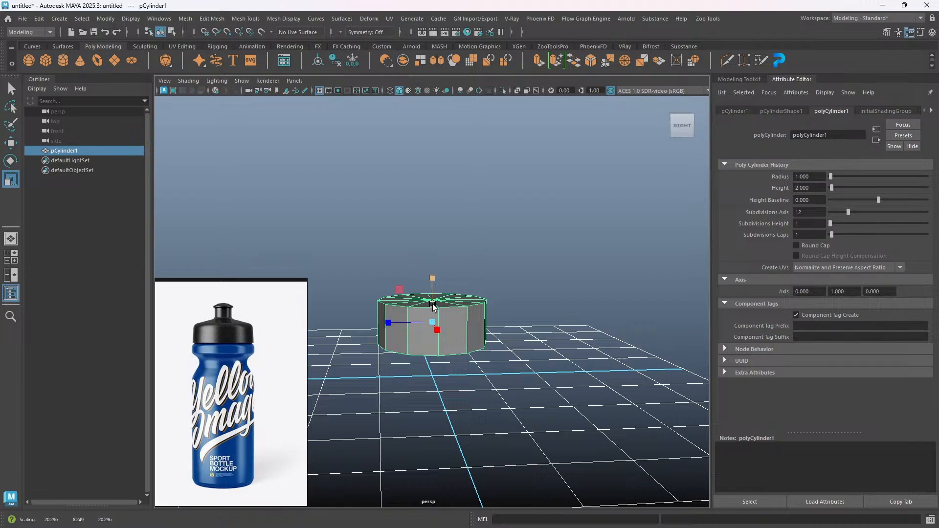
key("XF86AudioMute")
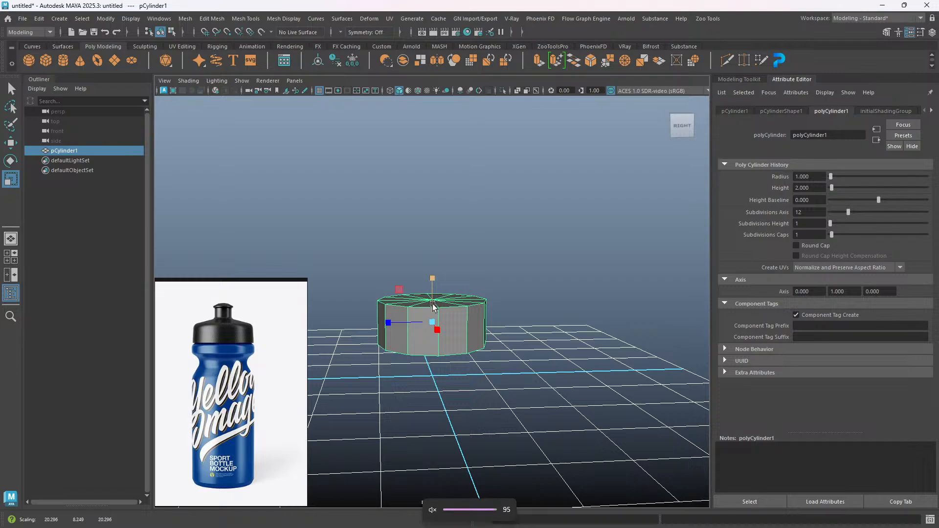
key("XF86AudioLowerVolume")
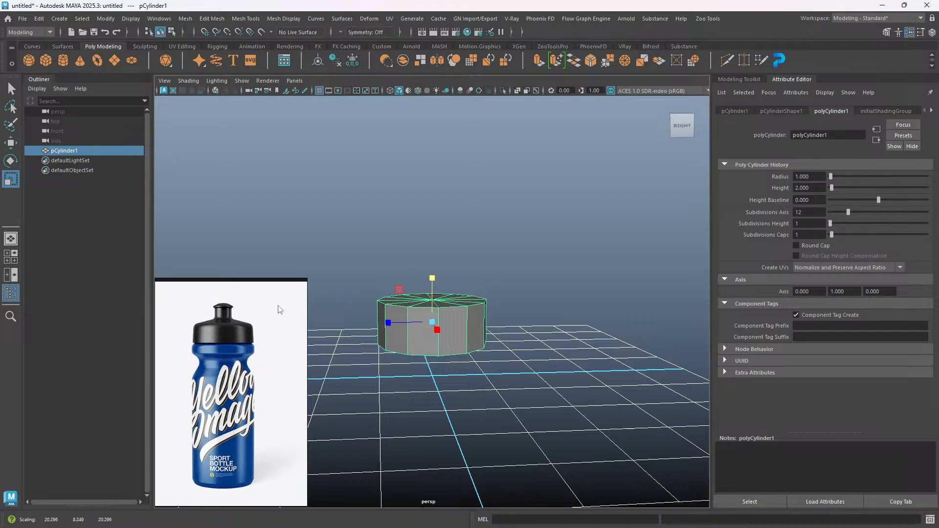
Select the faces of the cylinder's top and bottom caps and delete them, leaving an open ring.
mouse_move(503, 296)
left_mouse_down("alt")
mouse_move(512, 310)
mouse_move(501, 308)
left_mouse_up("alt")
right_click(515, 227, "shift")
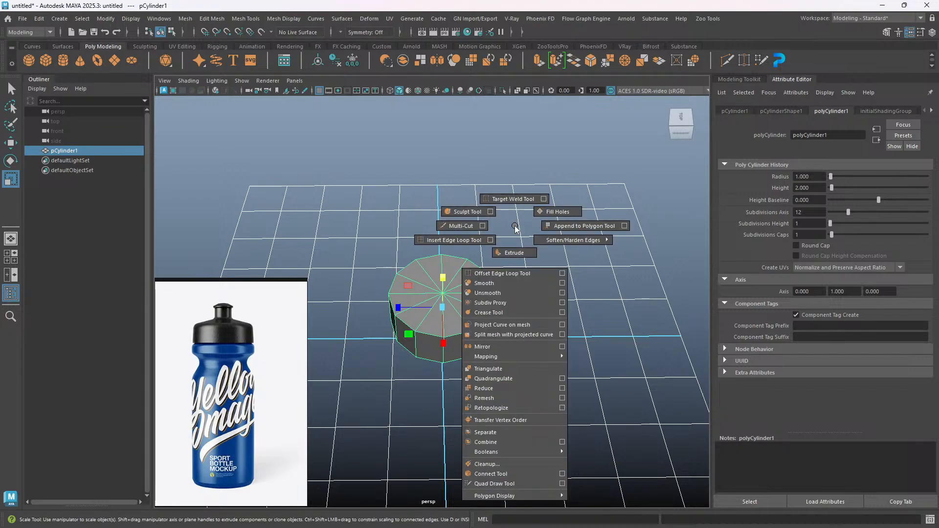
right_click_drag(515, 226, 515, 257)
mouse_move(514, 312)
left_mouse_down("alt")
mouse_move(519, 306)
mouse_move(524, 320)
mouse_move(513, 328)
left_mouse_up("alt")
left_click_drag(426, 293, 465, 338)
left_click_drag(524, 379, 424, 373, "alt")
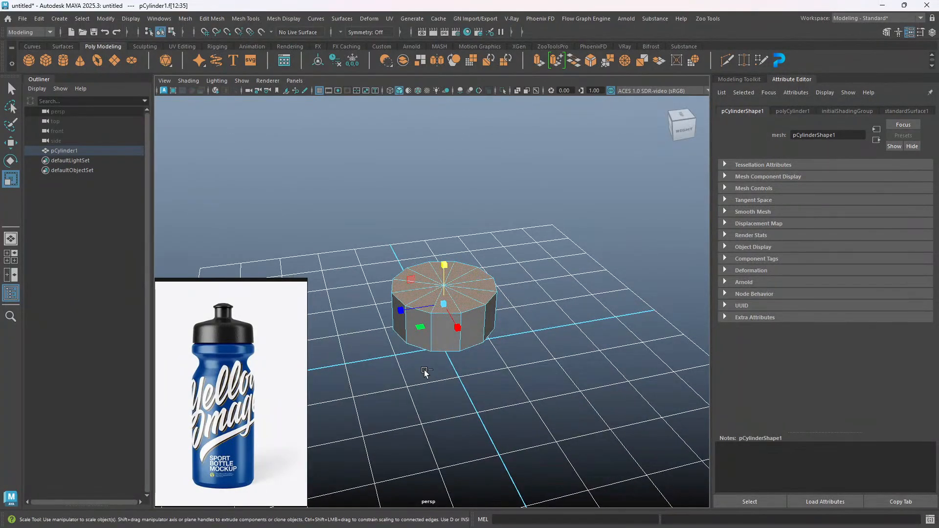
key("Delete")
Scale both open border edge loops of the ring down slightly and uniformly.
left_click_drag(441, 364, 476, 370, "alt")
middle_click_drag(477, 370, 501, 385, "alt")
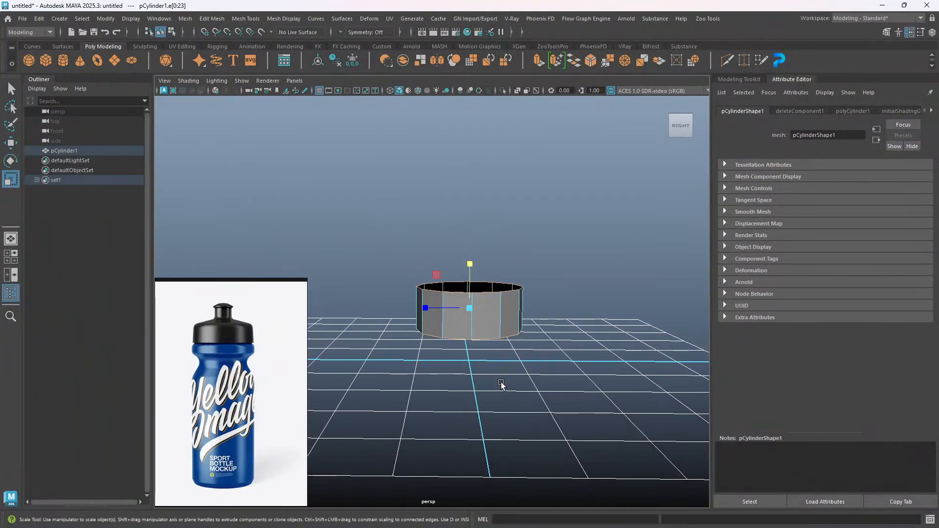
key("w")
left_click_drag(492, 378, 471, 356, "alt")
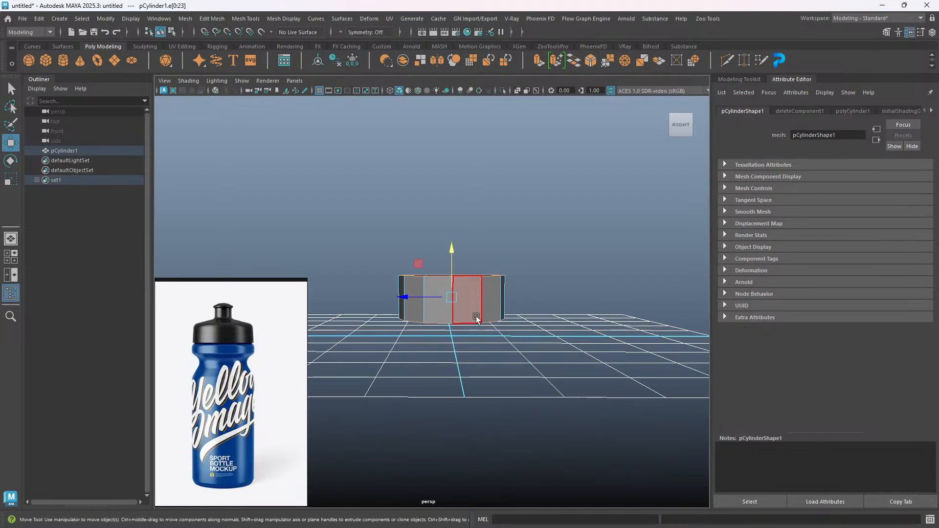
key("r")
left_click_drag(451, 297, 442, 298)
left_click_drag(522, 329, 507, 360, "alt")
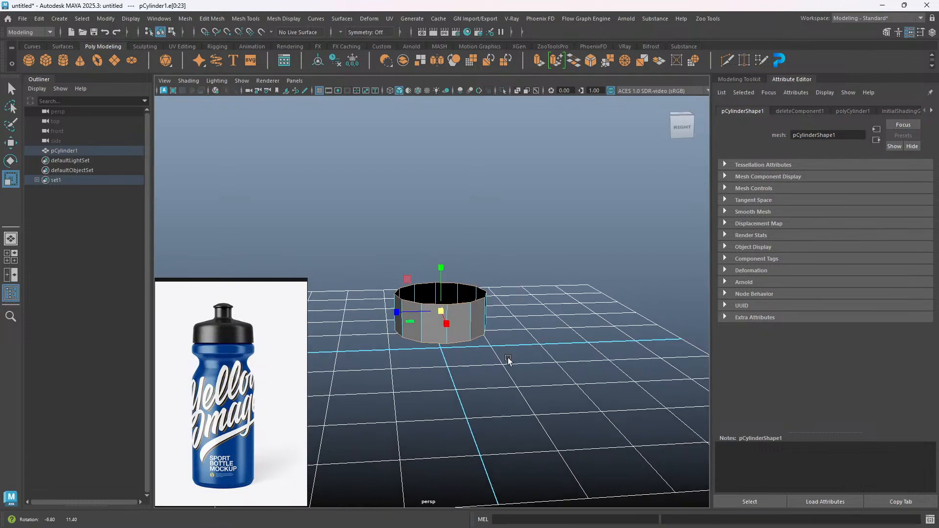
Lower the ring's border edges slightly so the base meets the grid, and clear the selection.
key("w")
left_click_drag(440, 265, 439, 275)
left_click_drag(470, 342, 466, 370, "alt")
left_click_drag(442, 275, 442, 272)
left_click_drag(474, 364, 509, 273, "alt")
left_click(548, 303)
left_click_drag(548, 303, 445, 373, "alt")
Raise the ring's top border edge loop to a height of about 48.8 cm to form the bottle's main body.
right_click(496, 260)
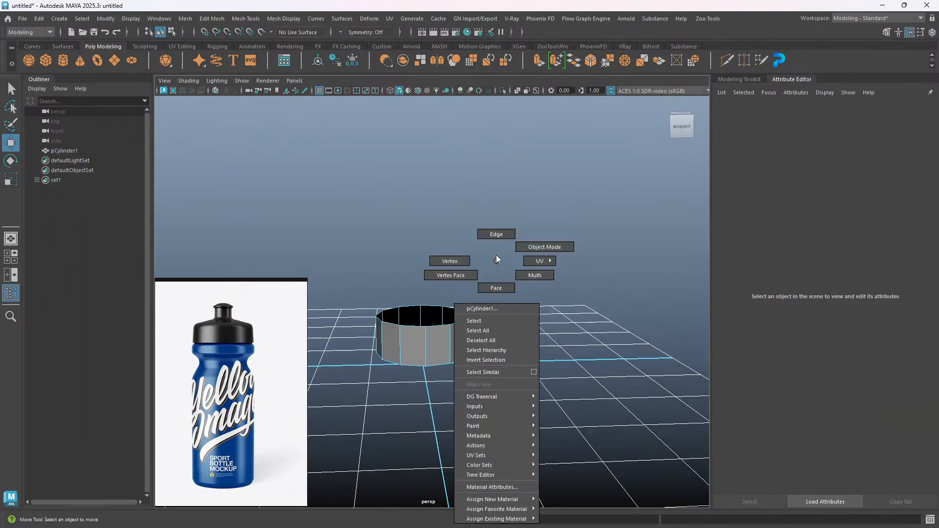
left_click(494, 234)
mouse_move(477, 329)
left_mouse_down("alt")
mouse_move(477, 413)
mouse_move(468, 412)
left_mouse_up("alt")
double_click(435, 313)
mouse_move(499, 371)
left_mouse_down("alt")
mouse_move(506, 348)
mouse_move(505, 359)
left_mouse_up("alt")
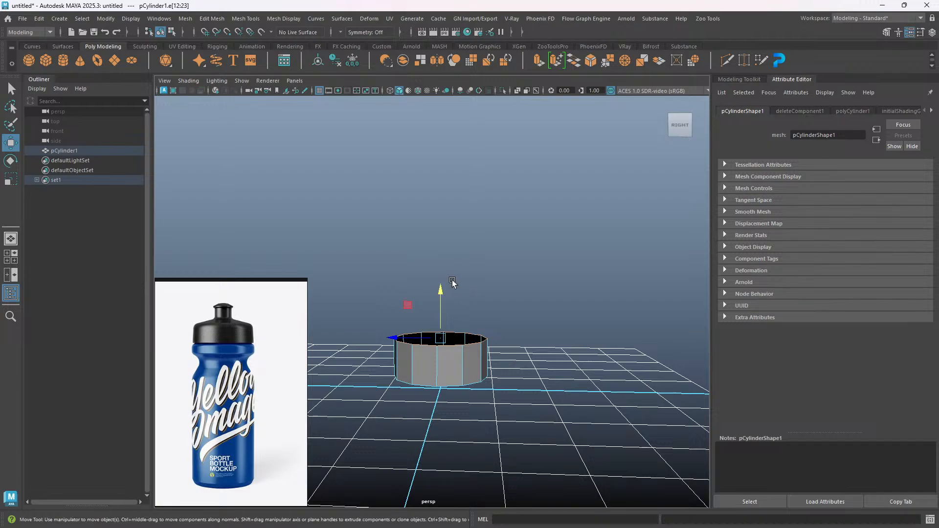
left_click_drag(440, 294, 447, 211)
mouse_move(447, 356)
left_mouse_down("alt")
mouse_move(467, 350)
mouse_move(453, 348)
left_mouse_up("alt")
left_click_drag(442, 208, 442, 213)
left_click_drag(480, 217, 476, 244, "alt")
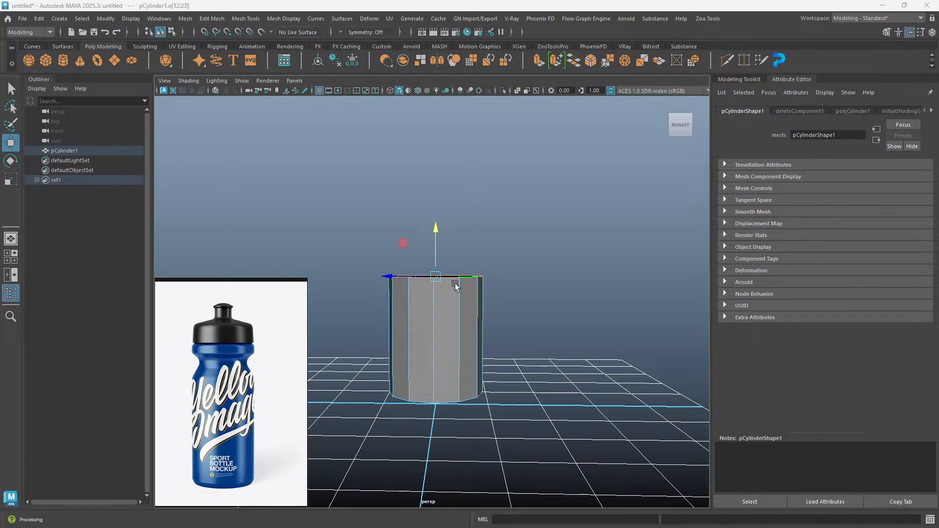
middle_click_drag(484, 268, 478, 264, "alt")
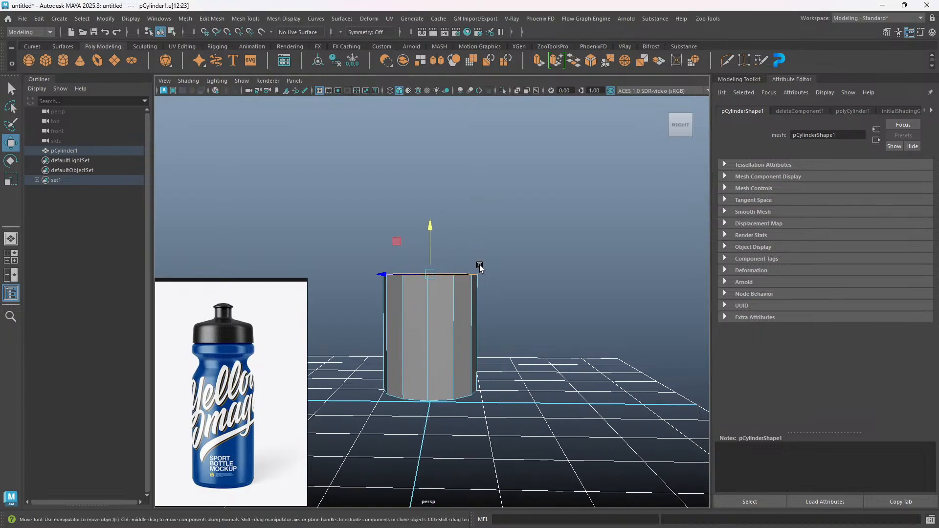
Extrude the top border edge loop up to about 54.4 cm and scale it inward to start the bottle's shoulder.
key("ctrl+e")
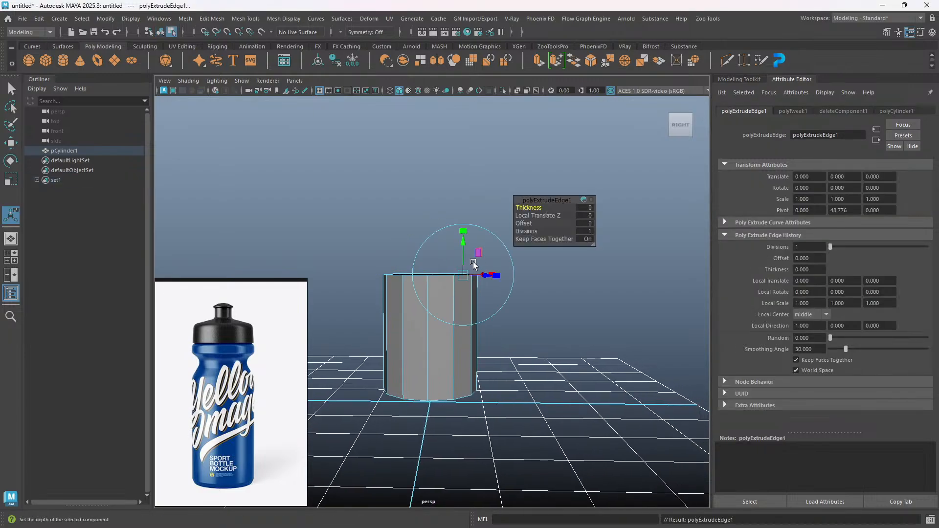
key("w")
left_click_drag(430, 228, 431, 209)
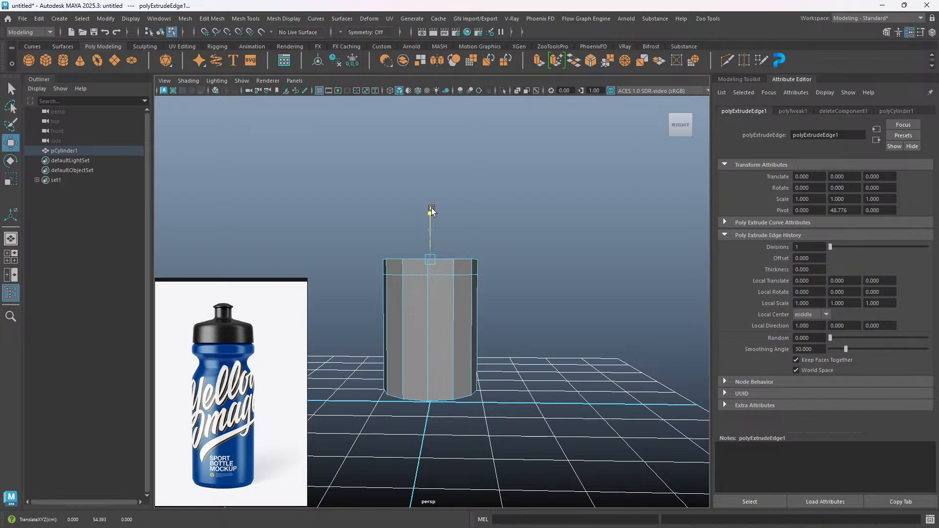
key("r")
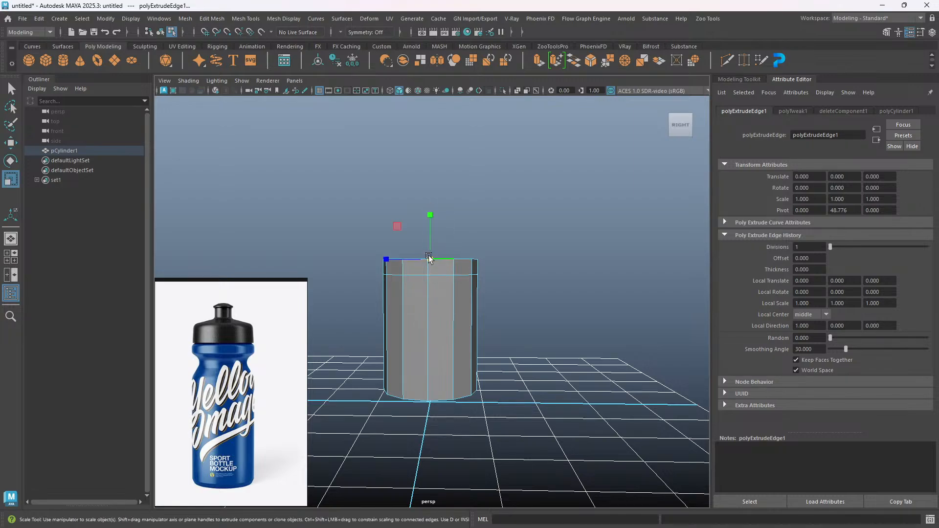
left_click_drag(425, 257, 421, 260)
middle_click_drag(433, 253, 438, 267, "alt")
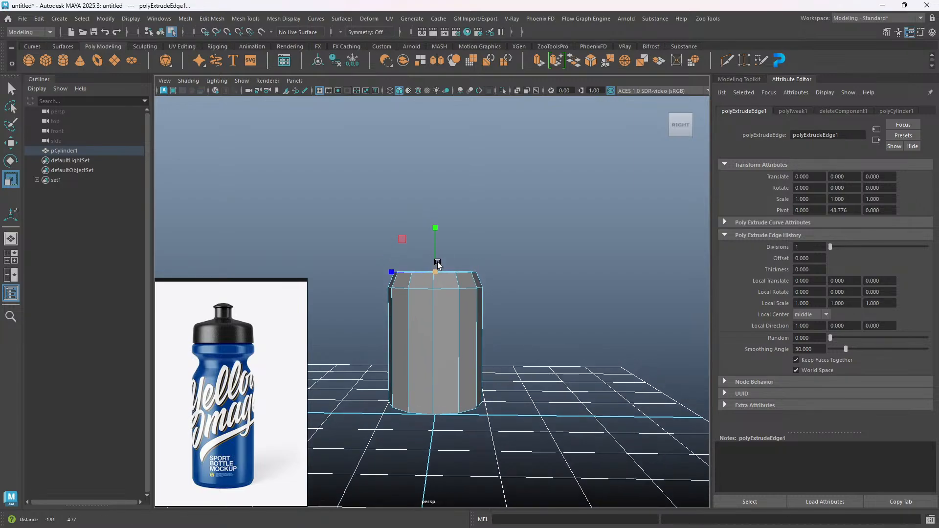
Extrude the narrowed top edge loop again and raise it to about 58.7 cm.
key("ctrl+e")
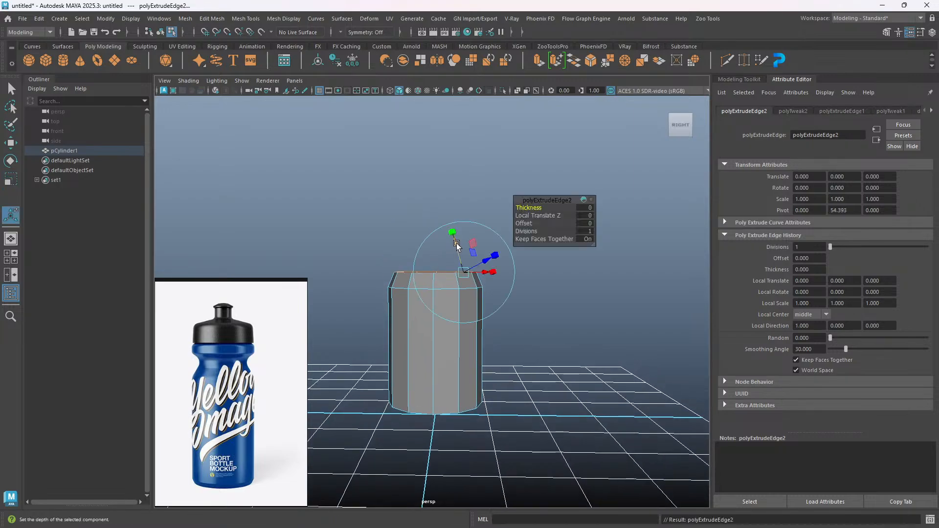
key("w")
left_click_drag(439, 226, 439, 214)
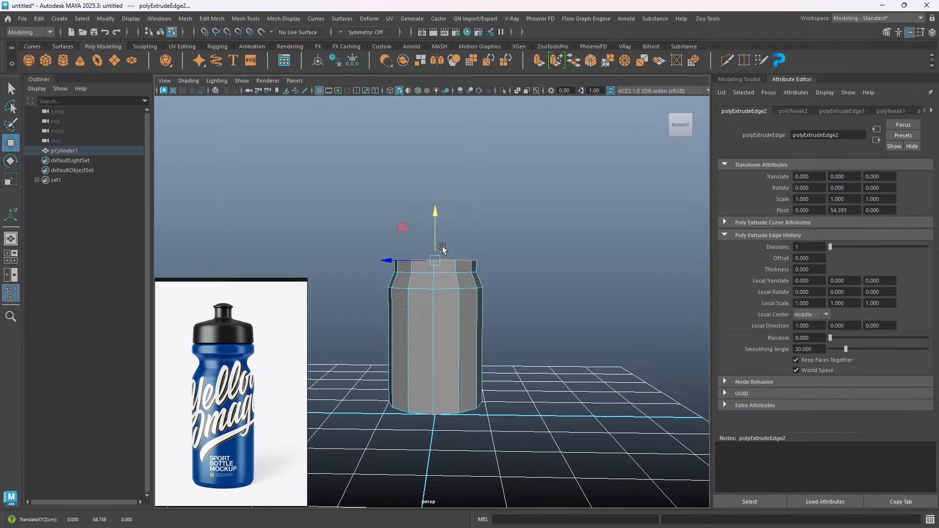
Extrude the top border edge loop up to about 63.6 cm and scale it outward to flare above the narrow waist.
key("ctrl+e")
key("w")
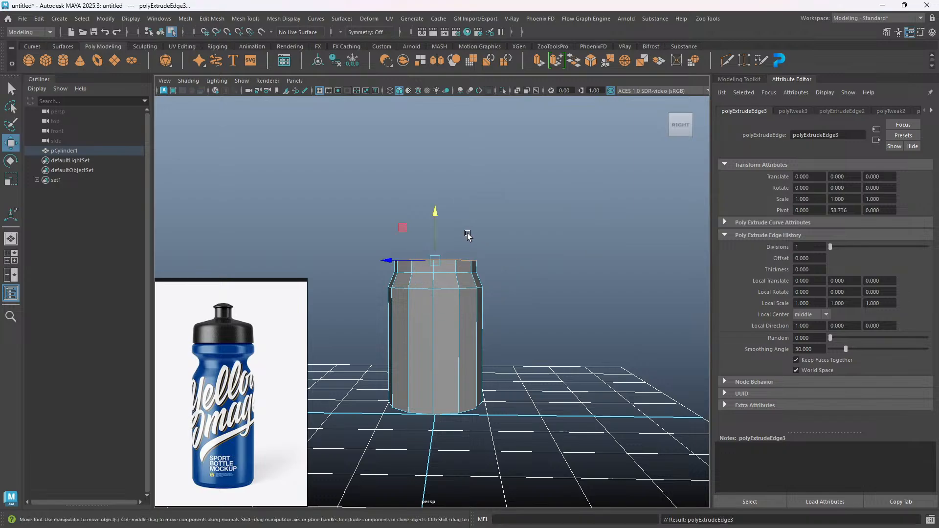
left_click_drag(435, 212, 435, 200)
key("r")
left_click_drag(436, 252, 442, 247)
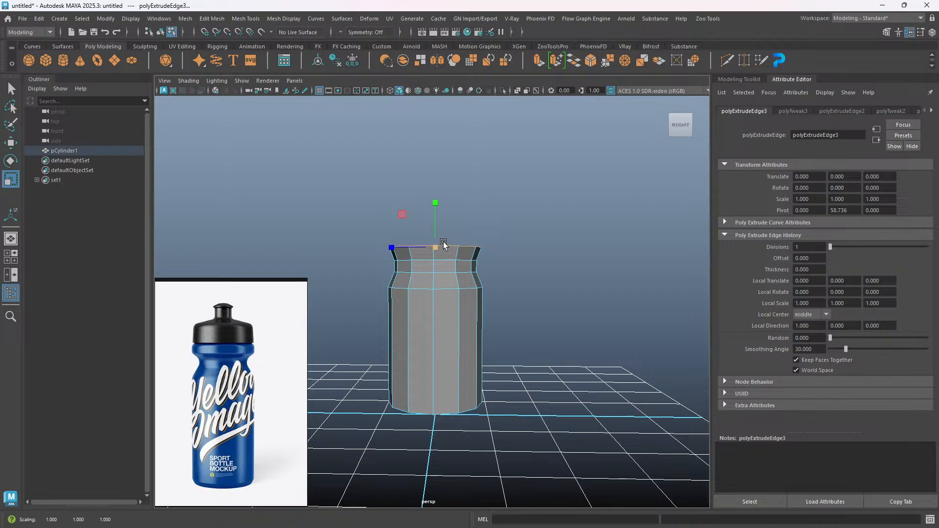
scroll(442, 249, "up", 2)
middle_click_drag(441, 249, 458, 278, "alt")
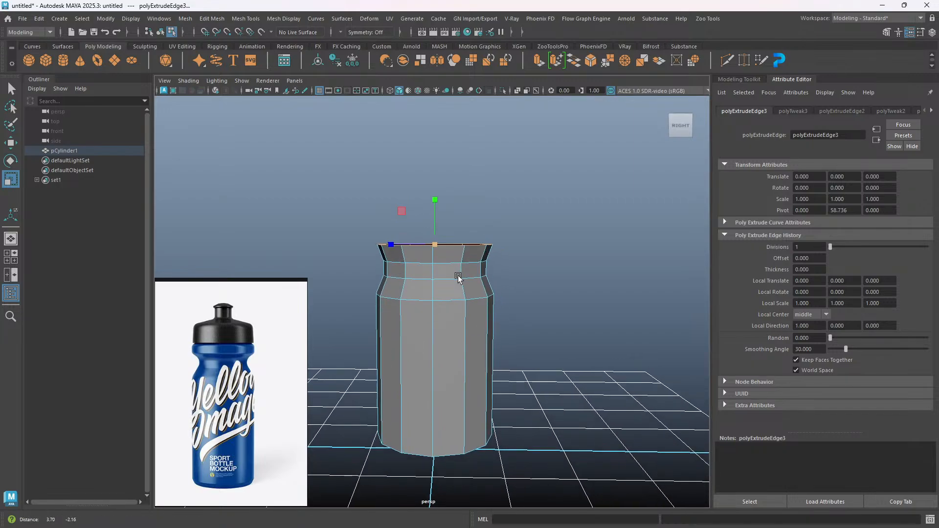
left_click(435, 243)
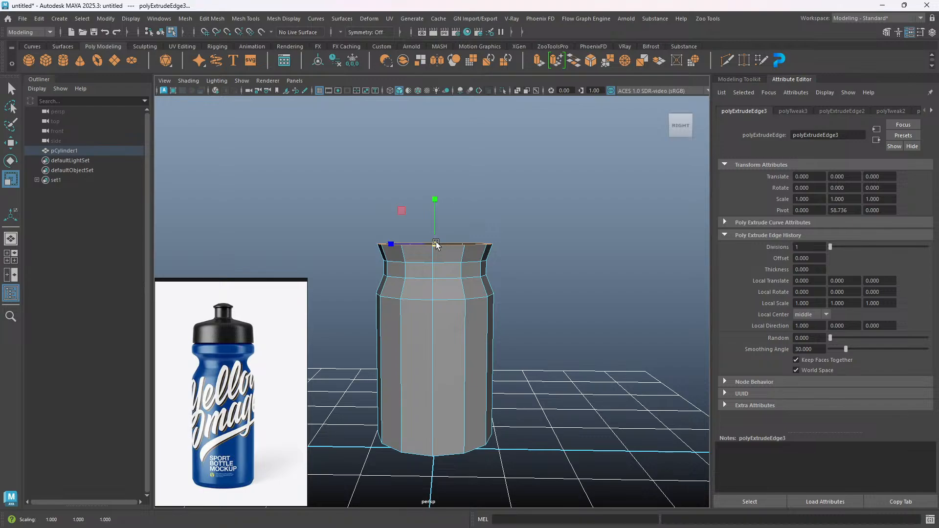
Extrude the flared top edge loop straight up to about 68.8 cm.
key("ctrl+e")
key("w")
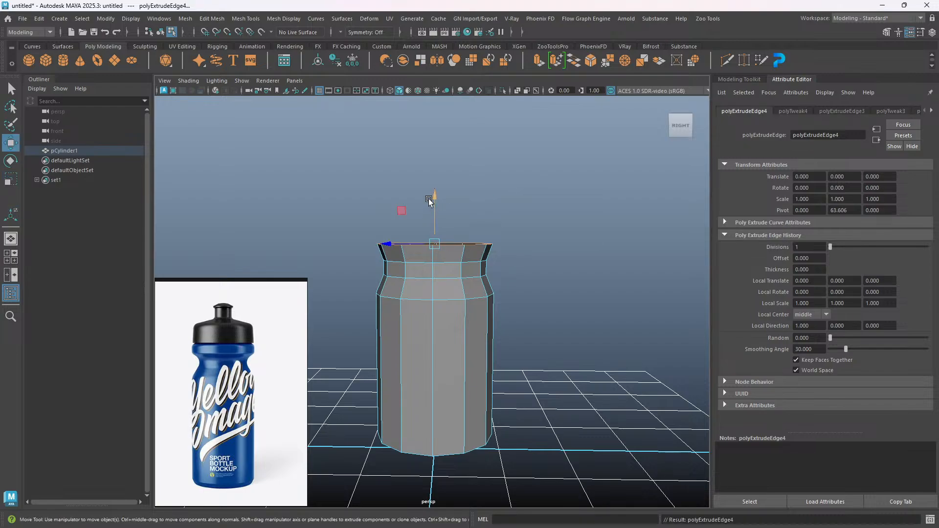
left_click_drag(434, 195, 435, 178)
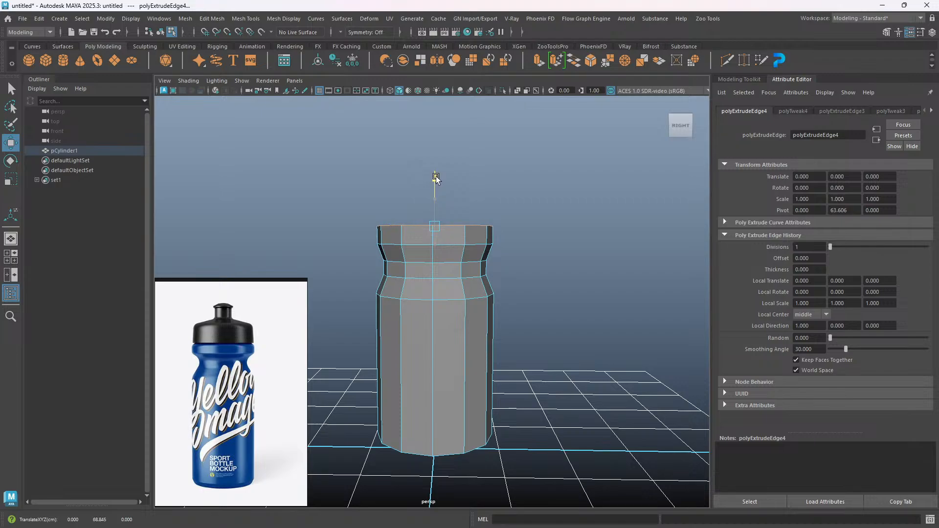
Extrude the top border edge loop, scale it inward to about 0.86 and raise it to about 70.4 cm.
left_click_drag(533, 278, 528, 267, "alt")
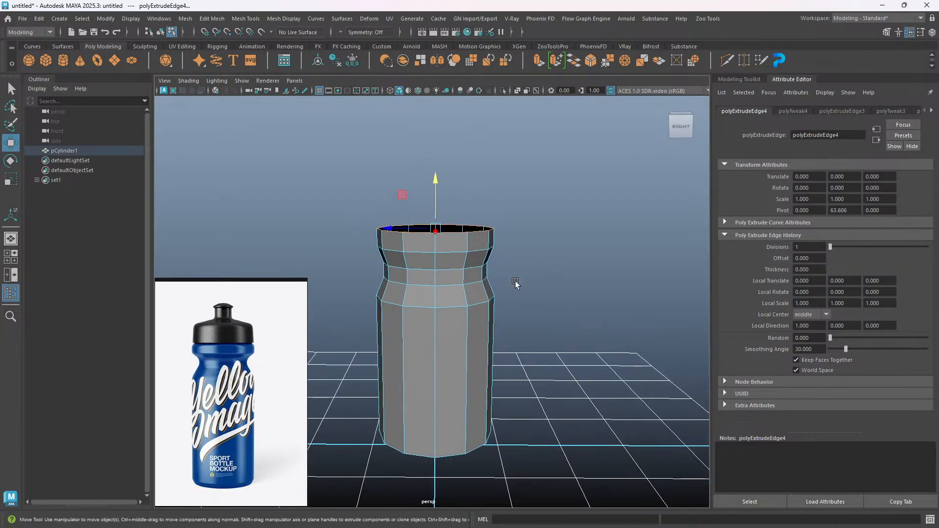
key("ctrl+e")
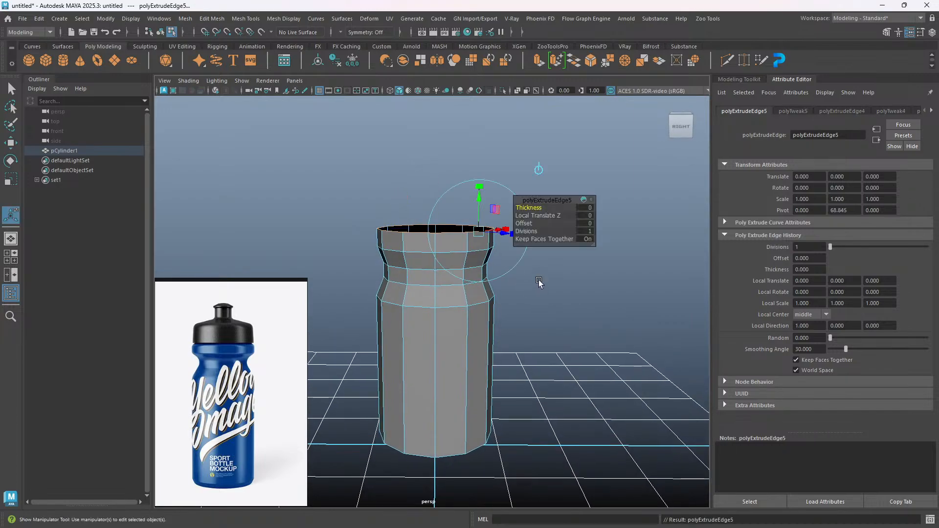
left_click_drag(527, 276, 518, 295, "alt")
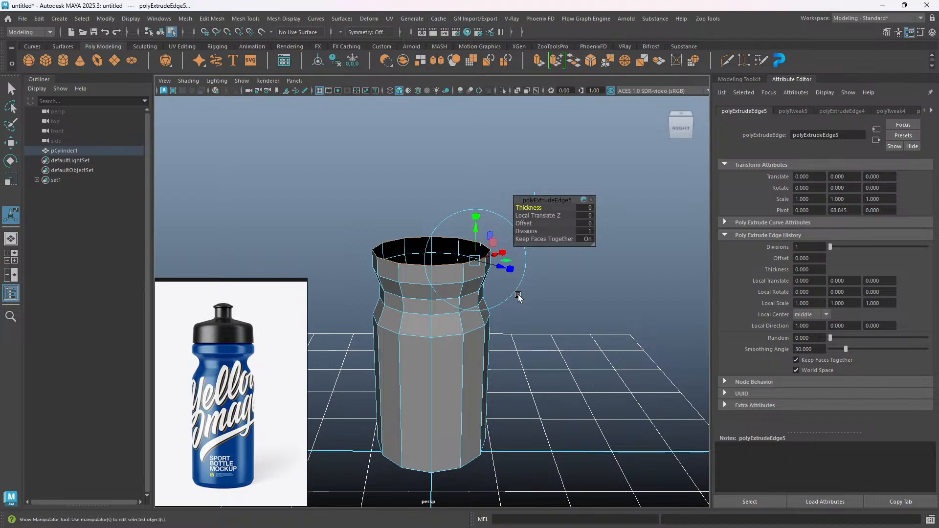
key("r")
left_click_drag(431, 250, 420, 250)
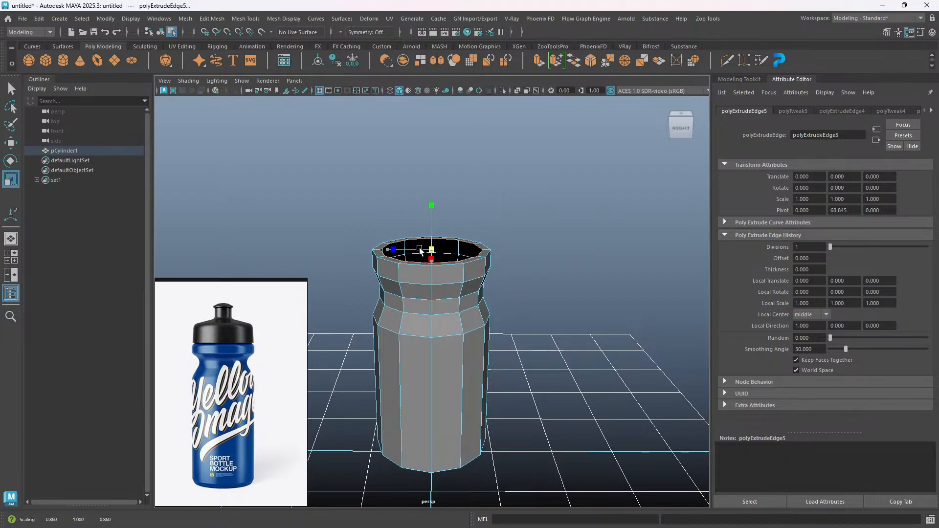
left_click_drag(470, 341, 470, 335, "alt")
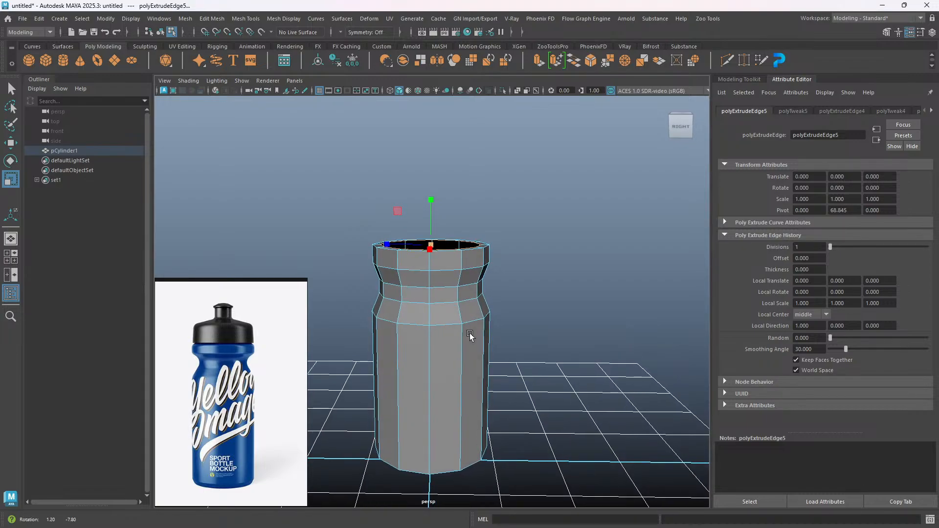
key("w")
left_click_drag(432, 203, 432, 192)
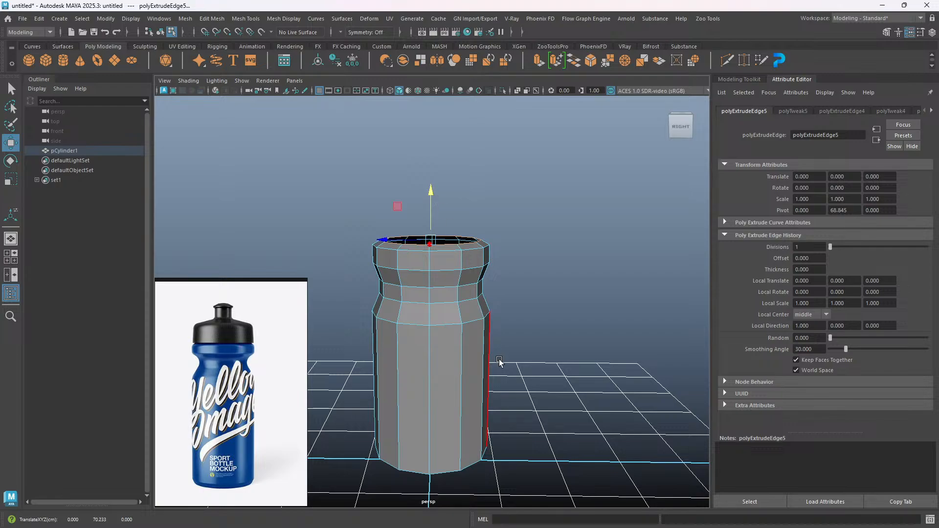
left_click_drag(497, 354, 471, 316, "alt")
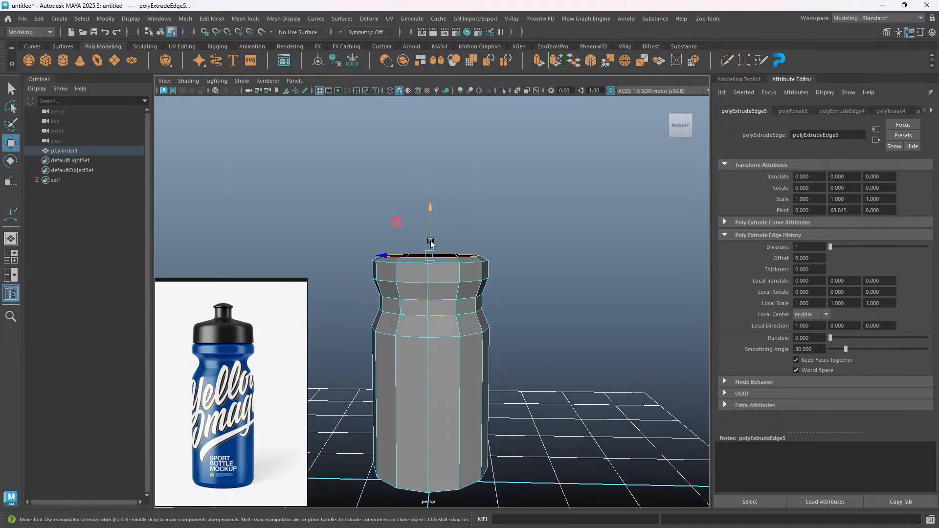
left_click_drag(432, 207, 430, 209)
Extrude the top border edge loop up to about 73.6 cm, and extrude it upward once more to form the neck.
key("ctrl+e")
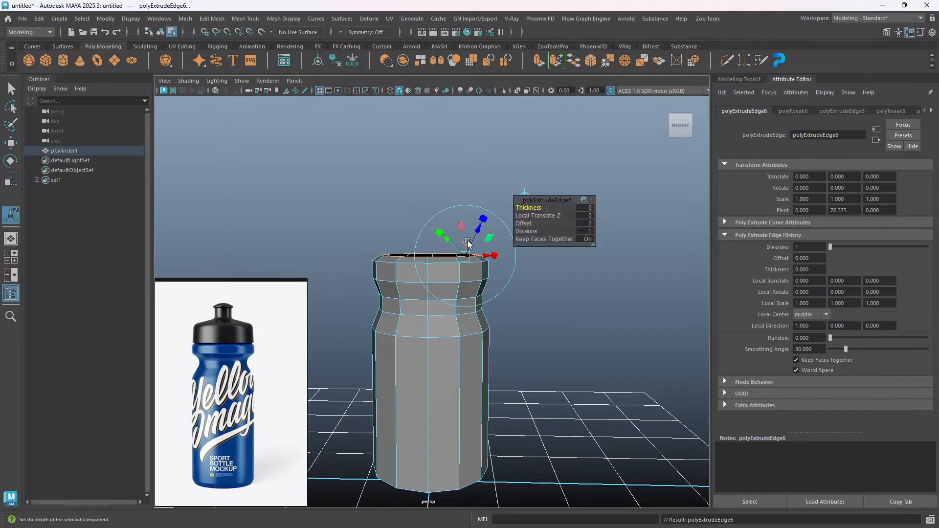
key("w")
left_click_drag(430, 207, 435, 199)
key("ctrl+e")
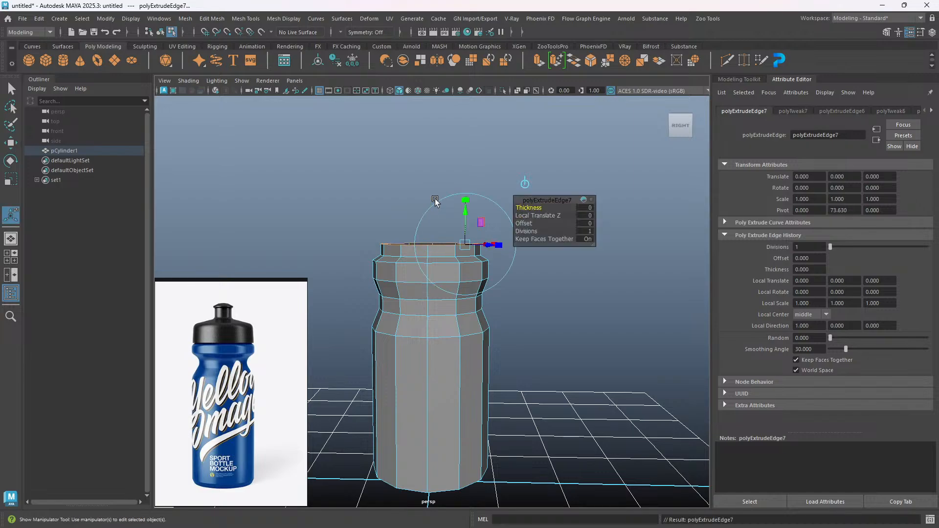
key("w")
left_click_drag(432, 200, 431, 187)
Scale the neck's edge loops slightly inward to narrow the neck, and clear the selection.
left_click_drag(425, 287, 470, 262, "alt")
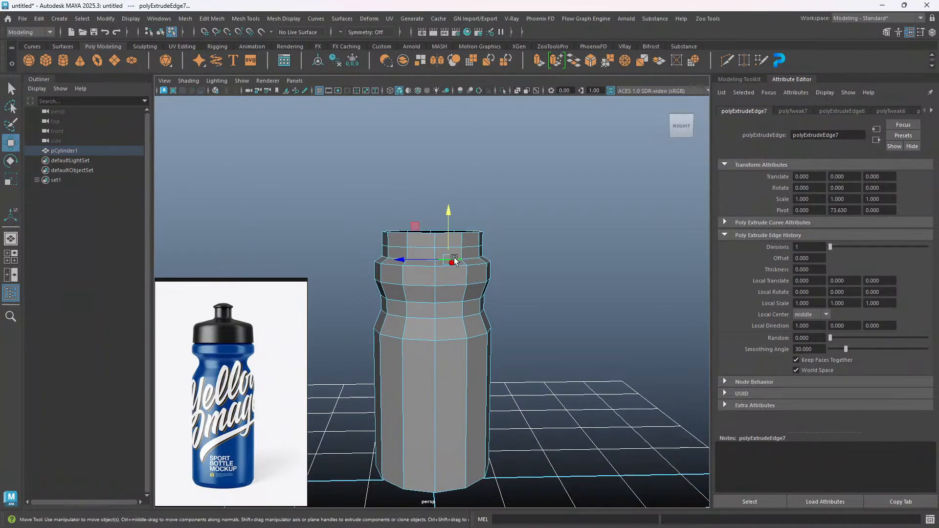
left_click(454, 250)
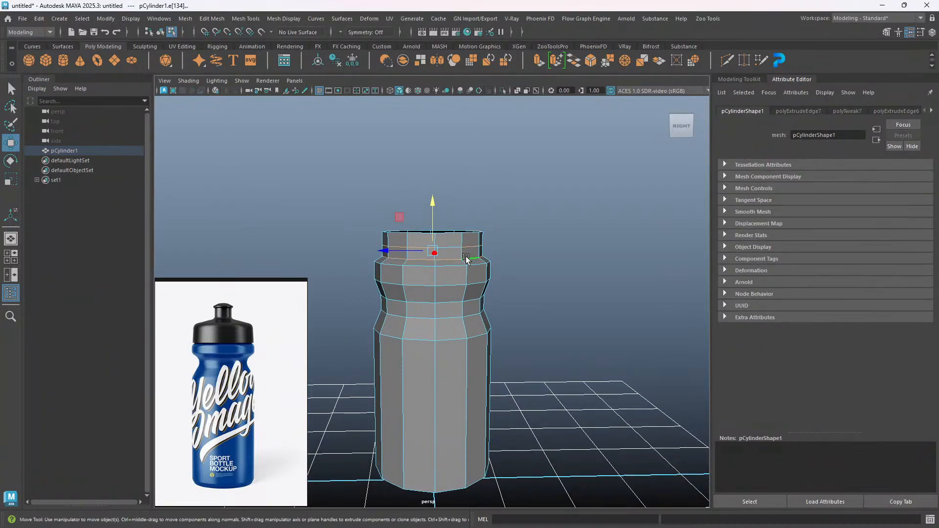
key("r")
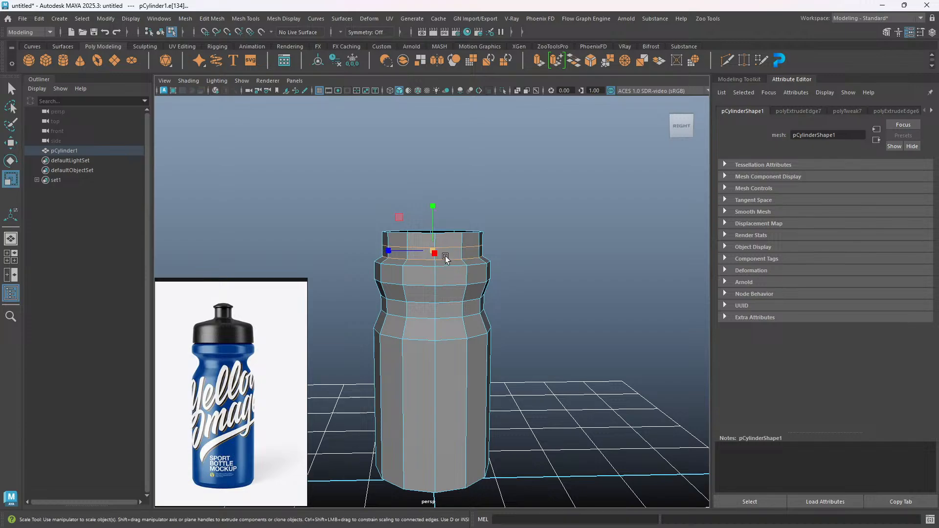
left_click_drag(425, 276, 439, 285, "alt")
left_click_drag(437, 251, 434, 251)
double_click(458, 232, "shift")
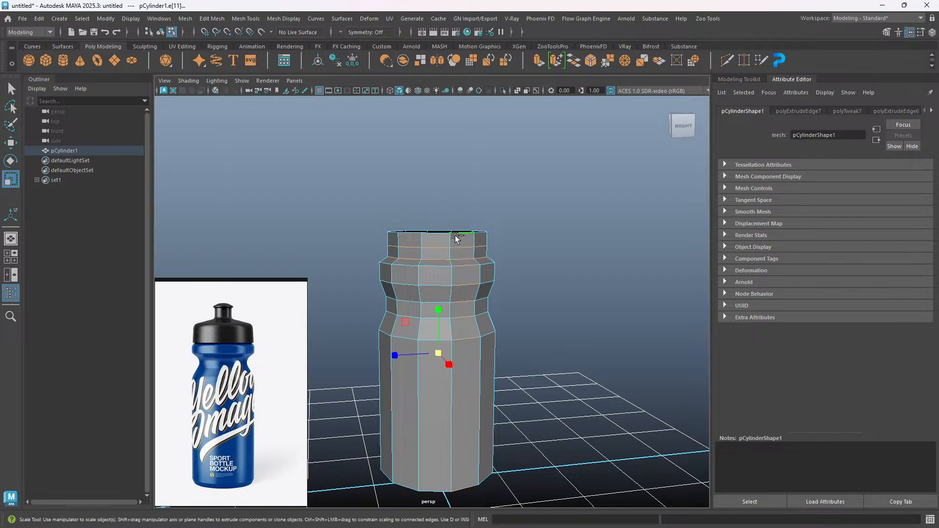
left_click(534, 275)
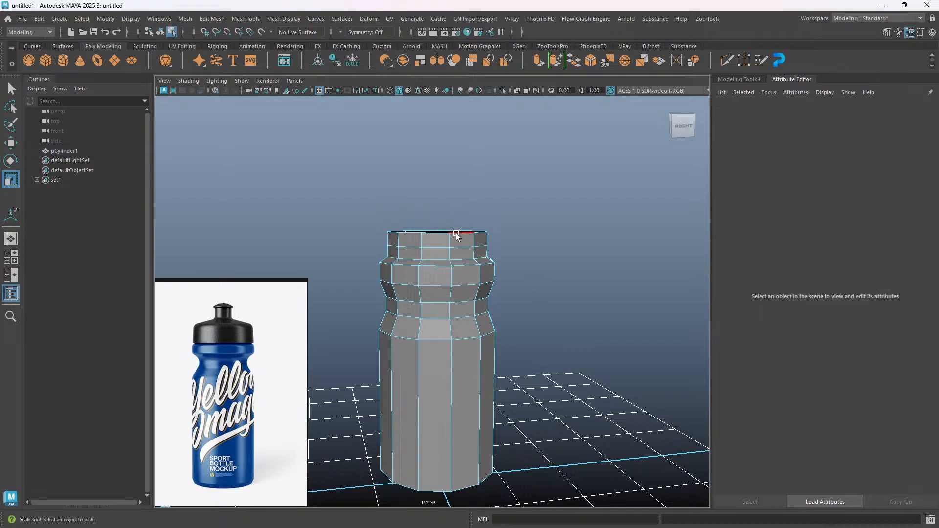
double_click(458, 232)
double_click(437, 246)
left_click_drag(437, 246, 435, 248)
left_click_drag(516, 307, 479, 308, "alt")
left_click(523, 257)
left_click_drag(504, 274, 436, 273, "alt")
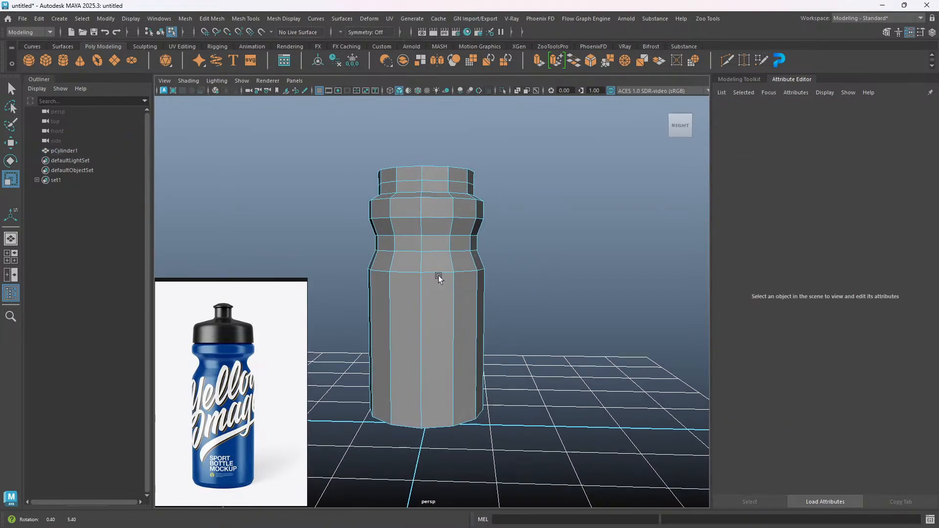
Delete the lower edge loop of the narrow waist and lower the remaining waist loop to about 58.4 cm.
left_click(436, 250)
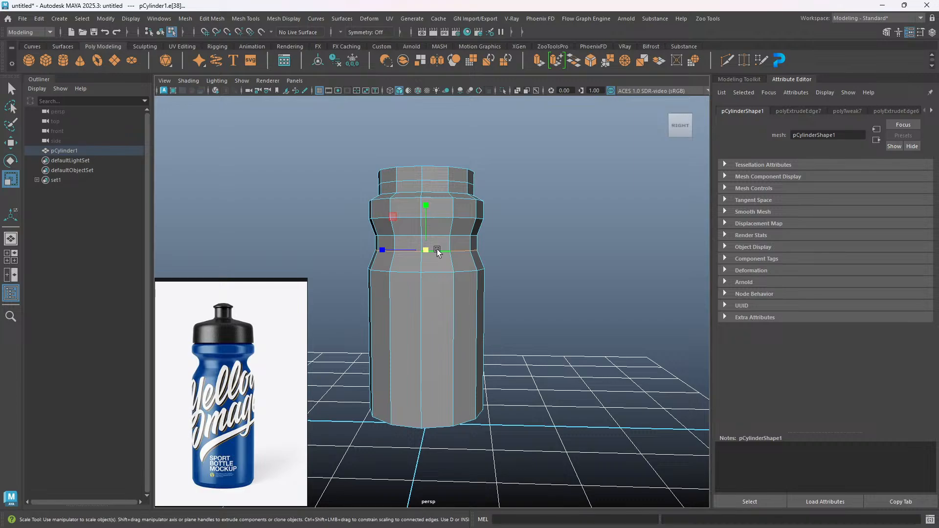
key("Delete")
key("w")
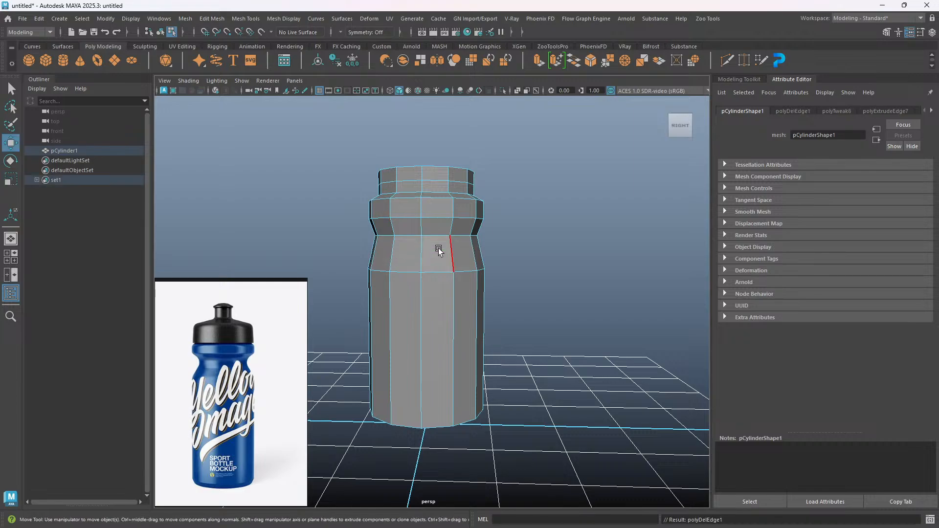
double_click(434, 237)
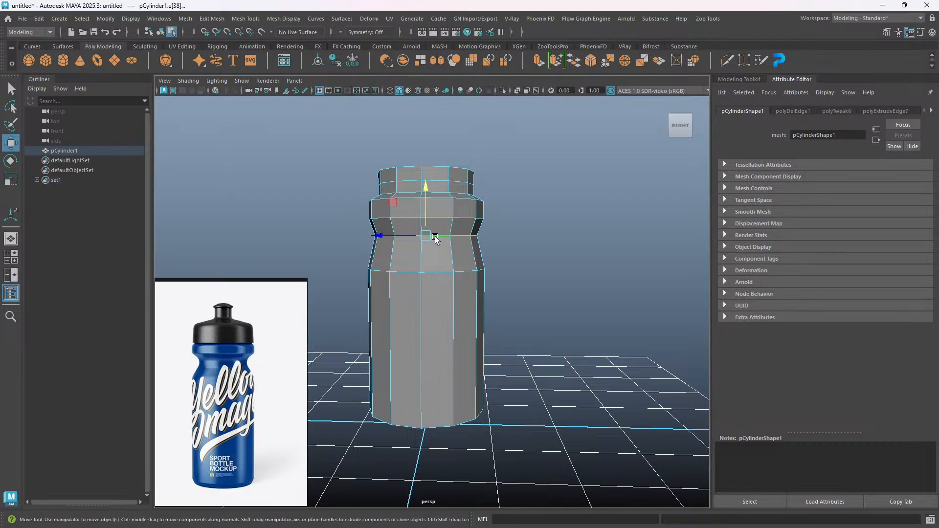
left_click_drag(427, 186, 429, 196)
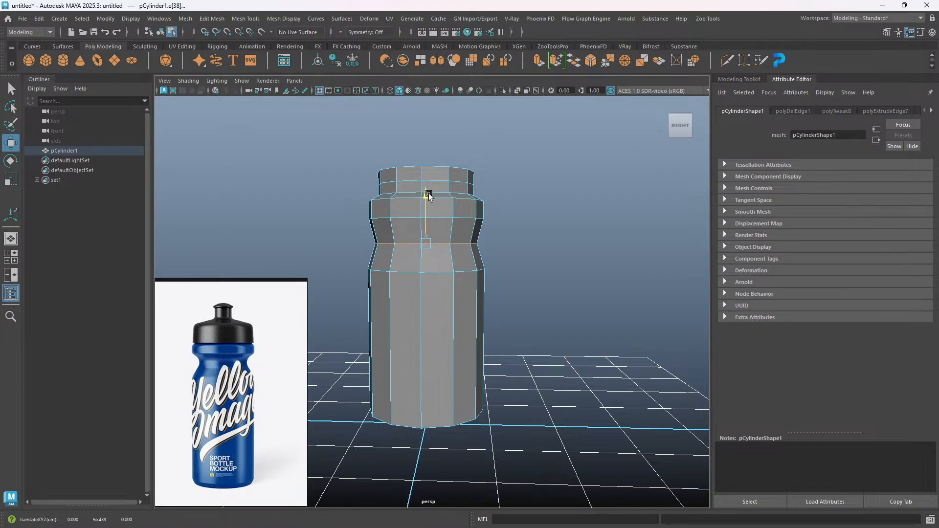
Extrude the bottle's bottom border edge loop down to about 2.1 cm and scale it inward to taper the base.
left_click_drag(419, 310, 461, 319, "alt")
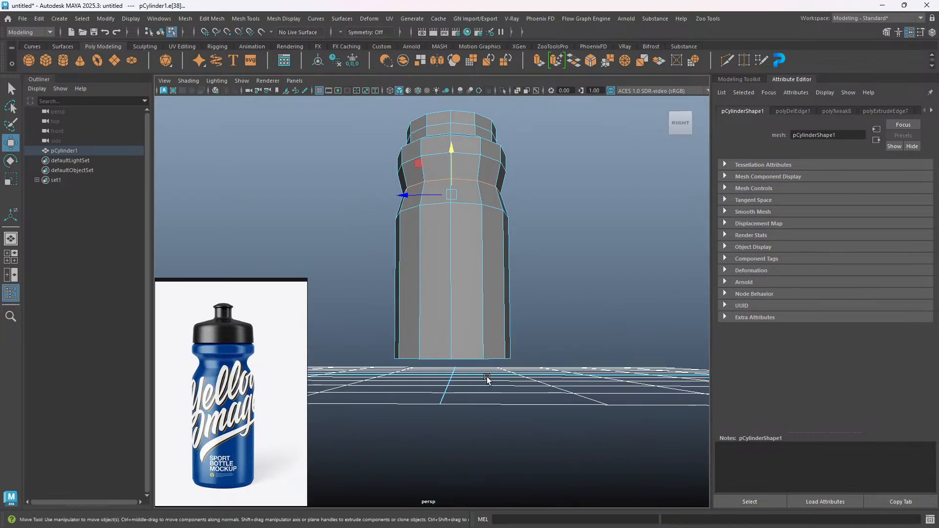
double_click(491, 357)
left_click_drag(459, 357, 460, 342, "alt")
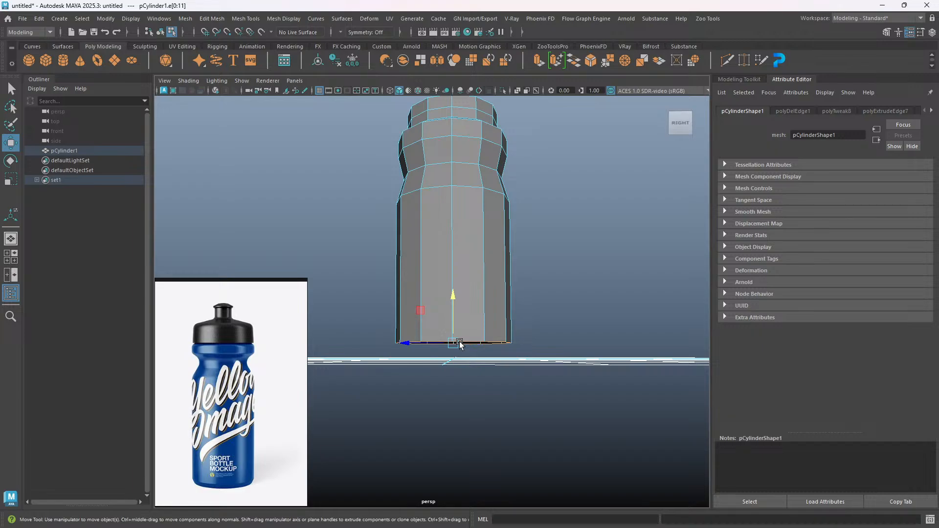
key("ctrl+e")
key("w")
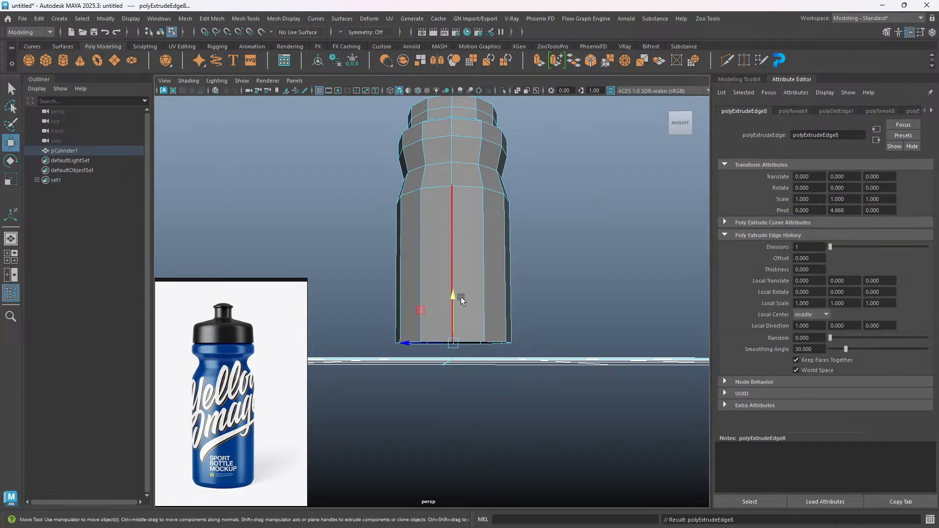
left_click_drag(456, 297, 447, 353)
key("r")
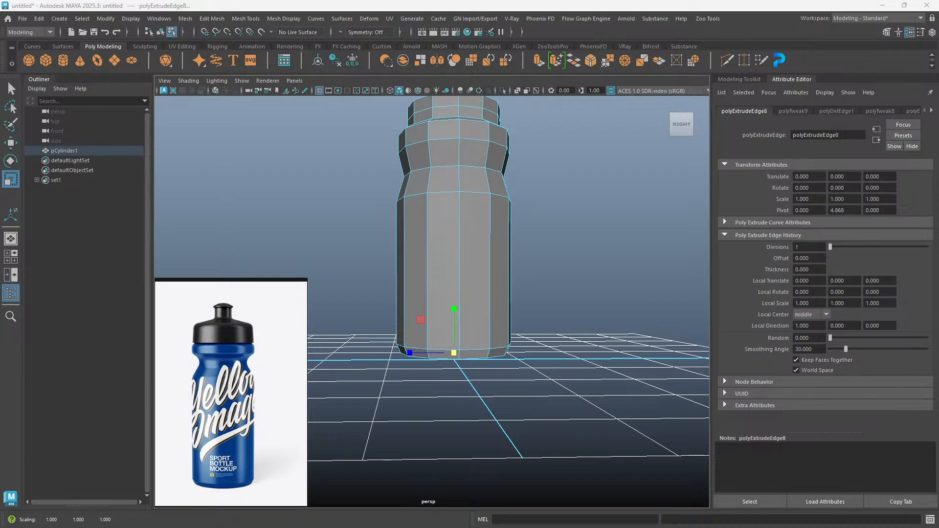
Extrude the bottle's bottom border edge loop and scale it inward to form the first ring of the underside.
left_click_drag(451, 377, 456, 352, "alt")
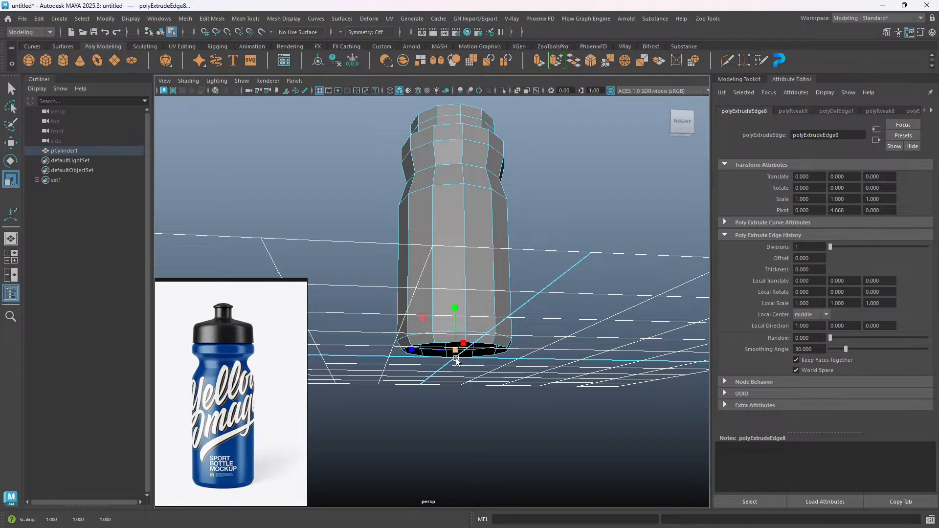
scroll(458, 358, "up", 2)
middle_click_drag(461, 363, 437, 318, "alt")
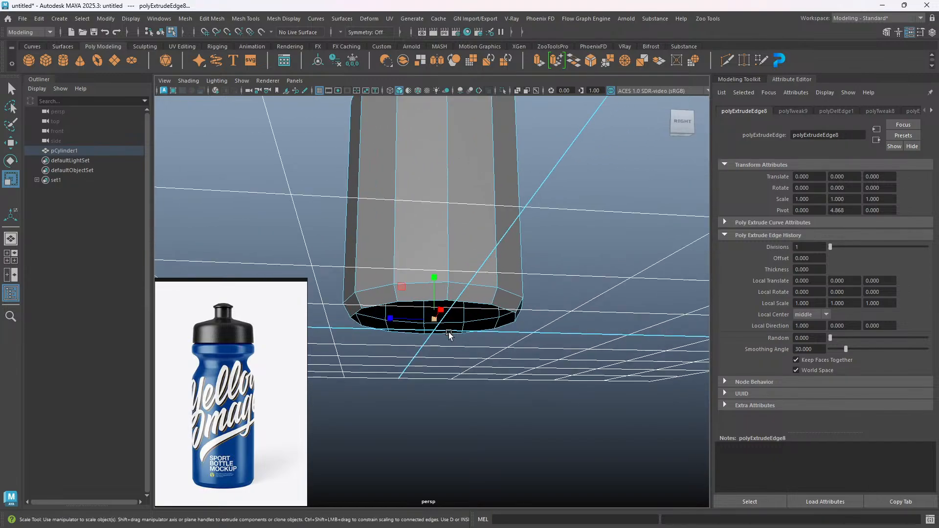
scroll(437, 322, "up", 2)
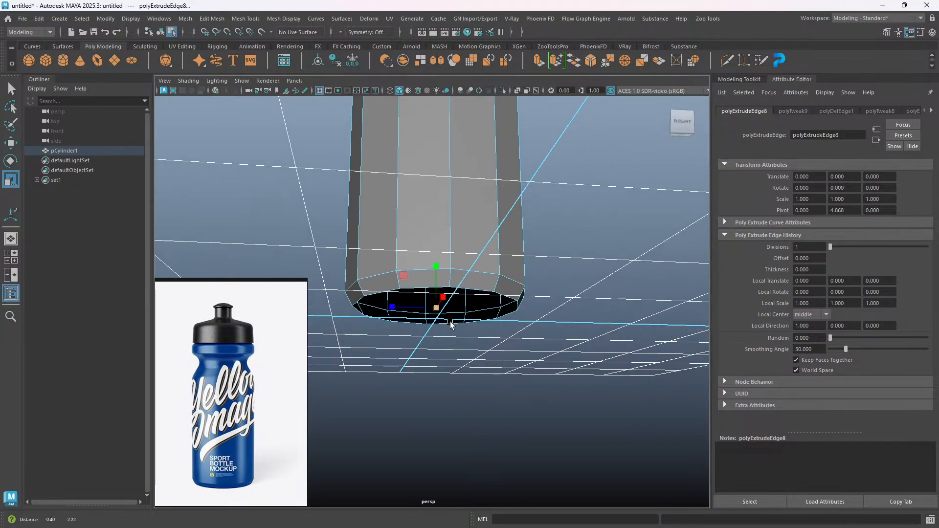
left_click(473, 292)
key("ctrl+e")
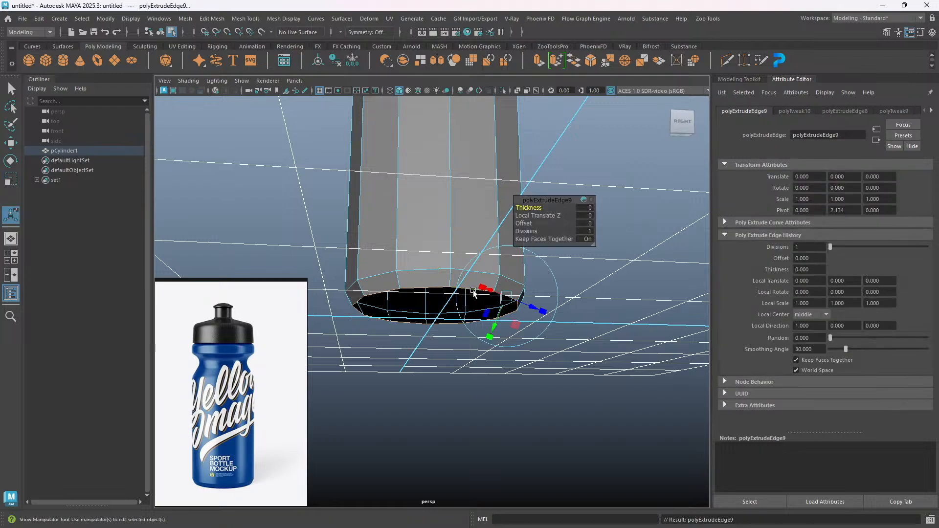
key("r")
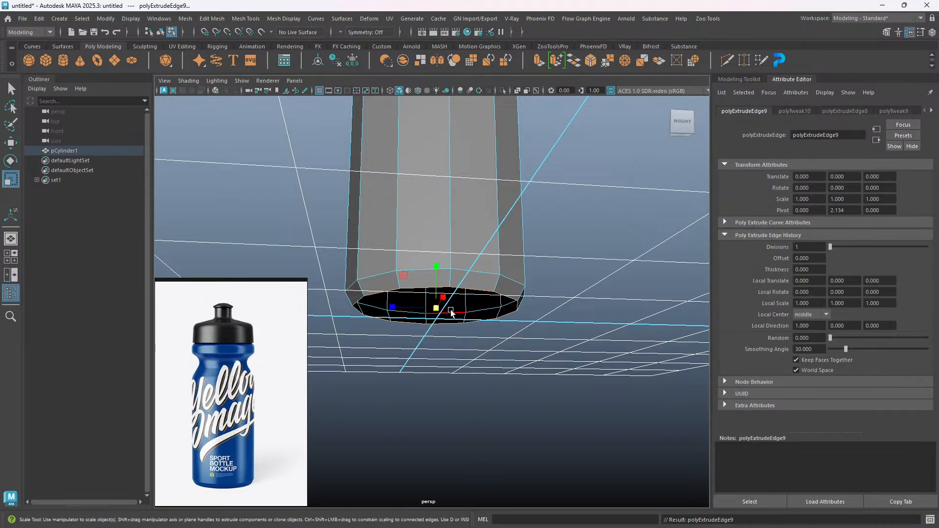
left_click_drag(435, 309, 421, 313)
Extrude the underside's inner border edge loop again and scale it inward to add a second ring.
key("ctrl+e")
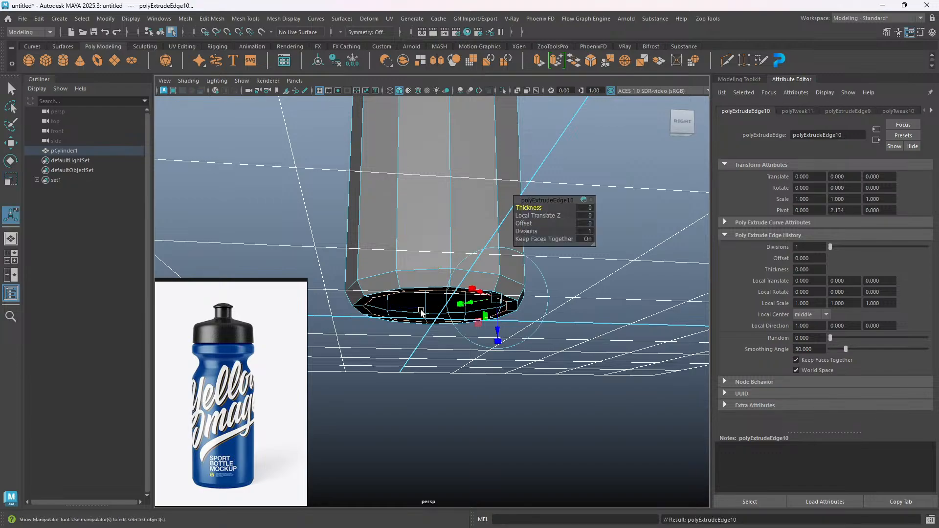
key("r")
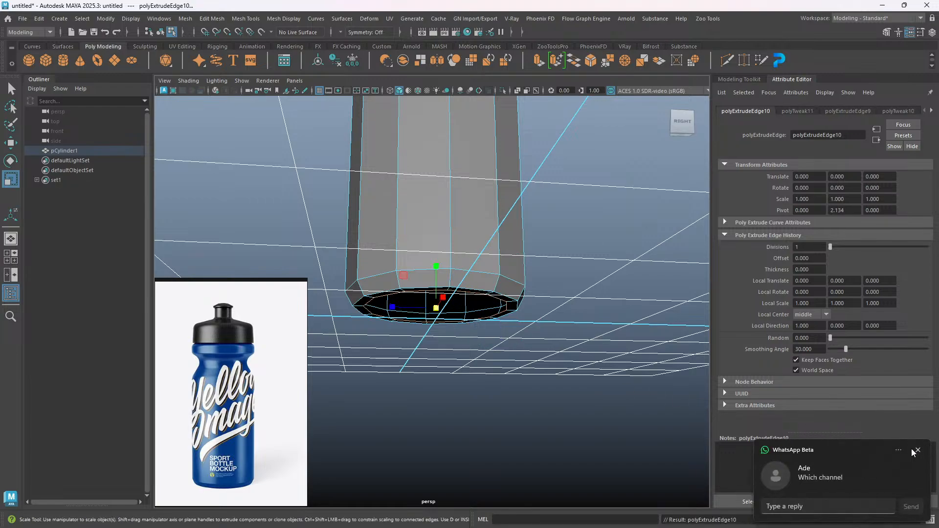
left_click(917, 449)
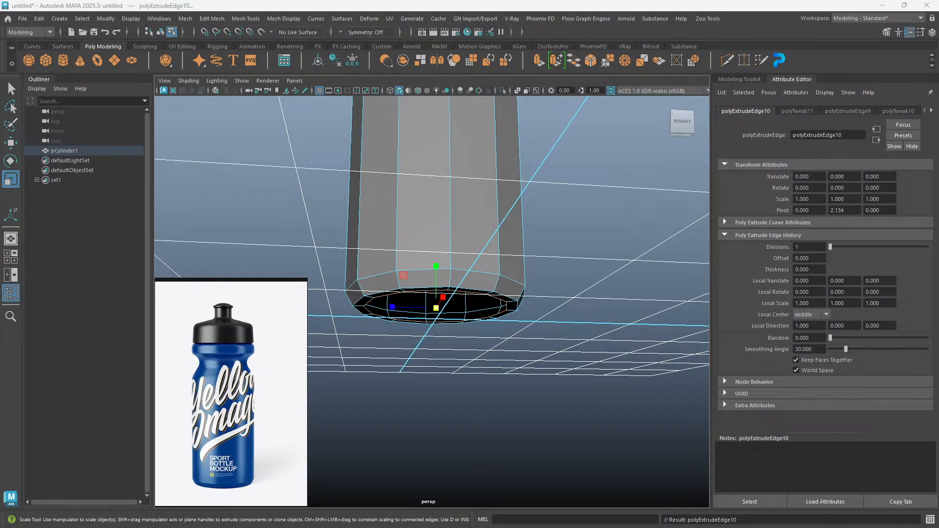
left_click(437, 308)
left_click_drag(437, 312, 420, 313)
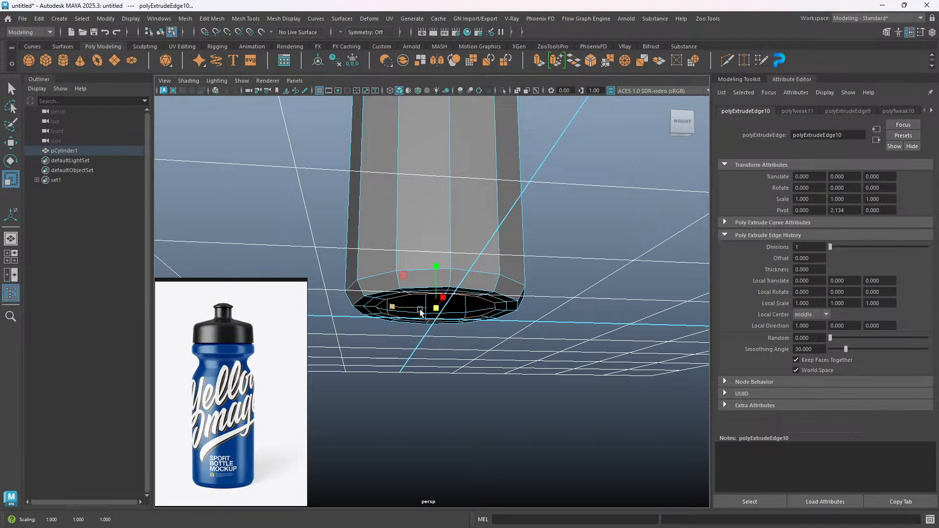
Extrude a third ring inward on the underside and raise its inner edge loop to about 2.4 cm.
key("ctrl+e")
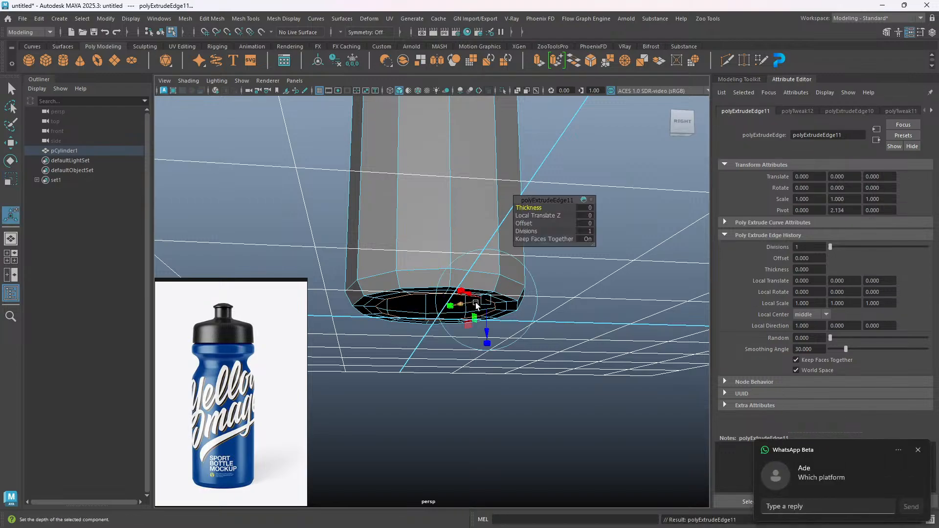
left_click(918, 450)
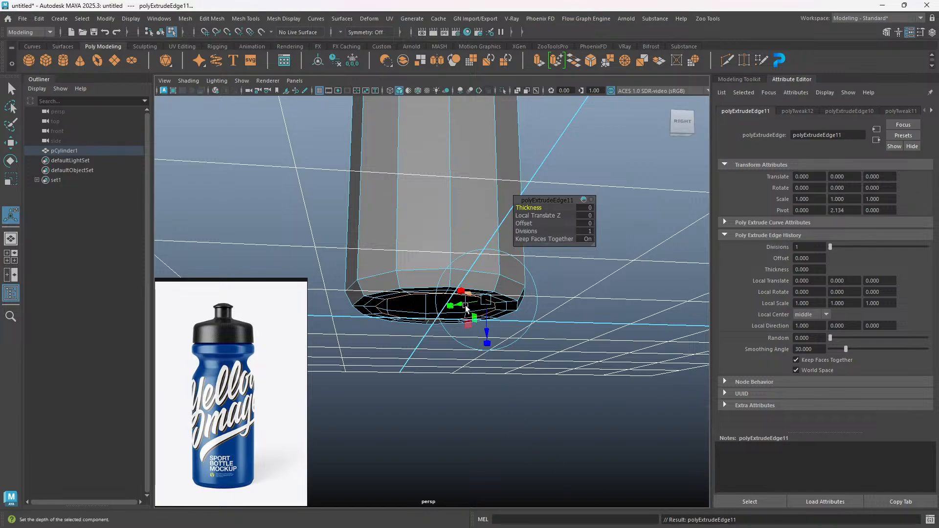
key("r")
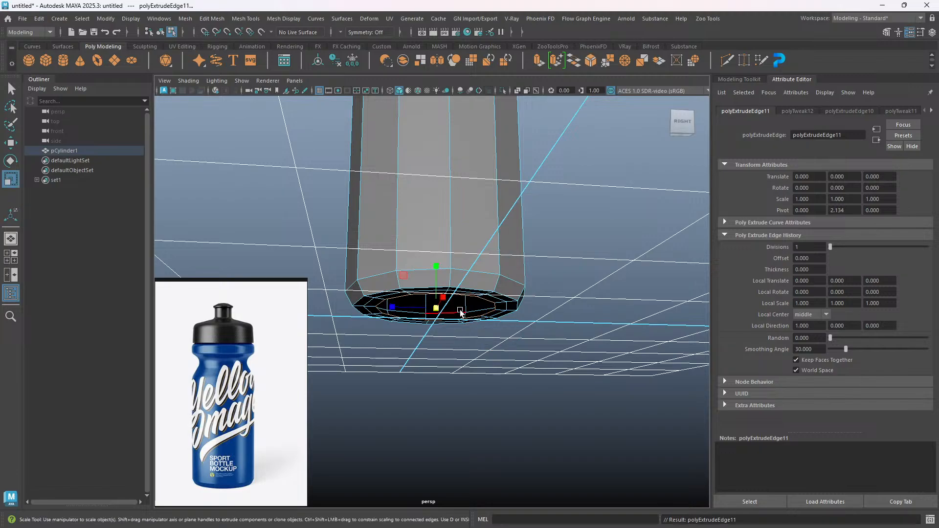
left_click_drag(438, 313, 424, 313)
left_click(432, 316)
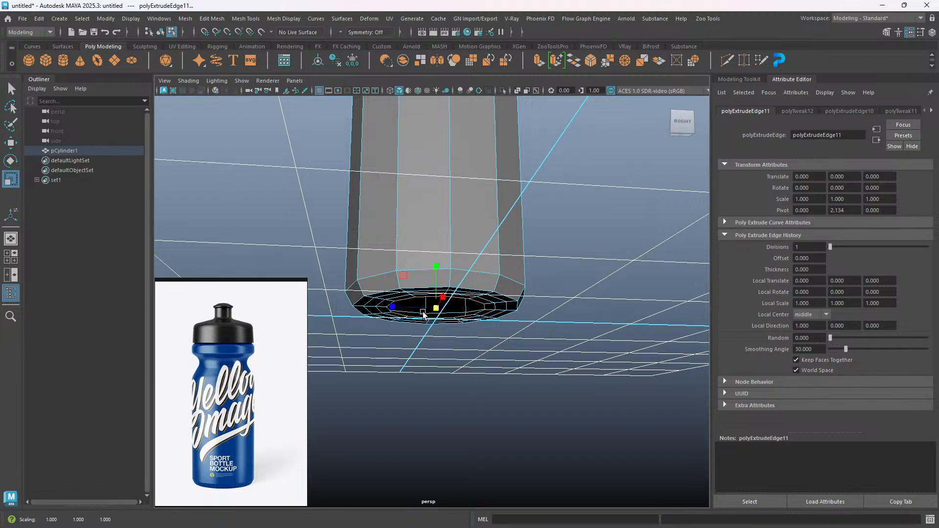
key("w")
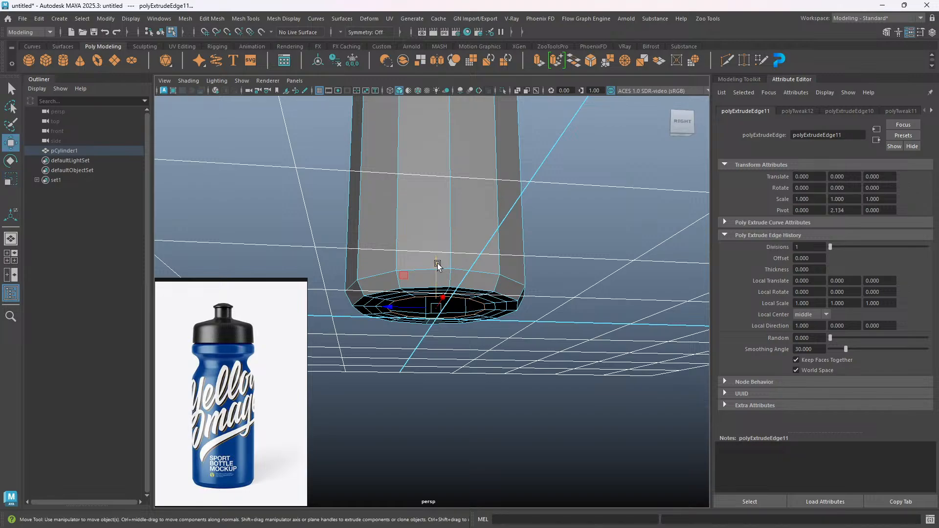
left_click_drag(437, 265, 437, 264)
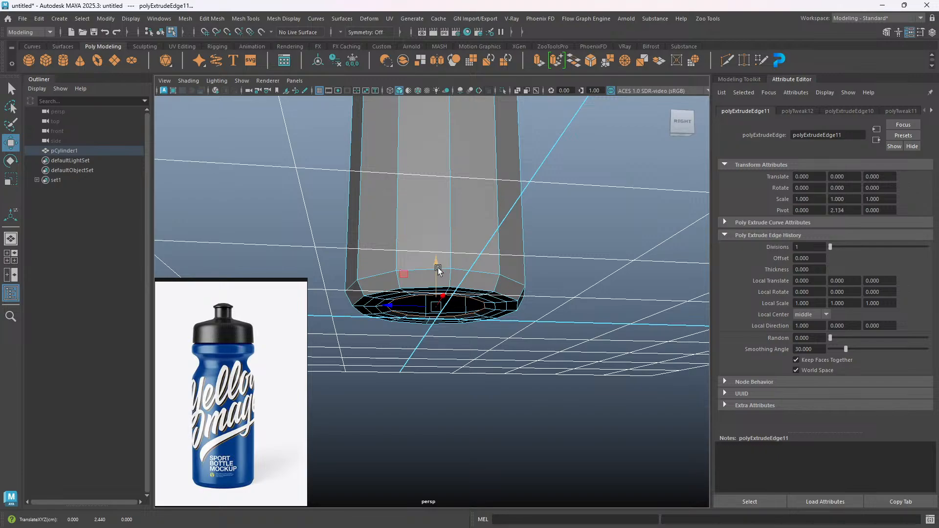
Extrude and shrink the underside's opening loop once more, raising it to about 2.6 cm to deepen the base recess.
key("ctrl+e")
key("r")
left_click_drag(439, 309, 435, 259)
key("w")
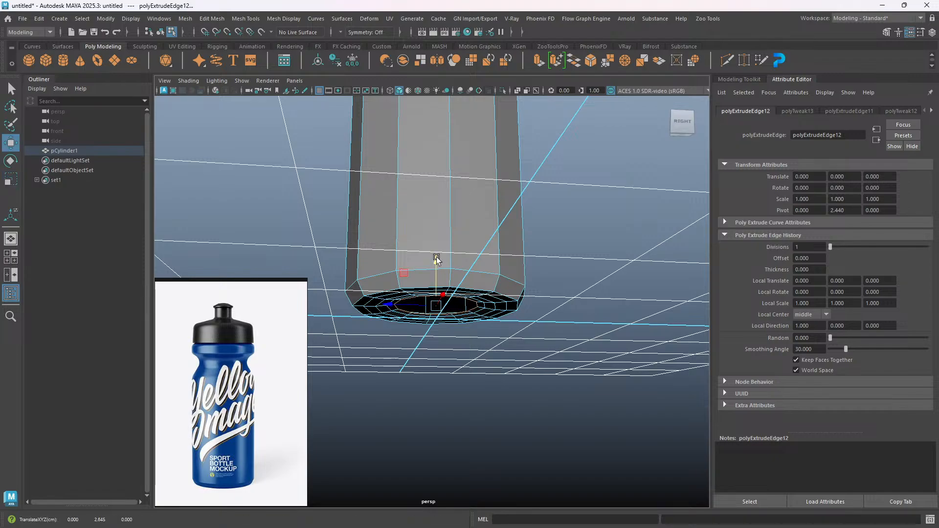
Extrude another smaller ring around the base opening and raise its inner edge loop to about 2.9 cm.
key("ctrl+e")
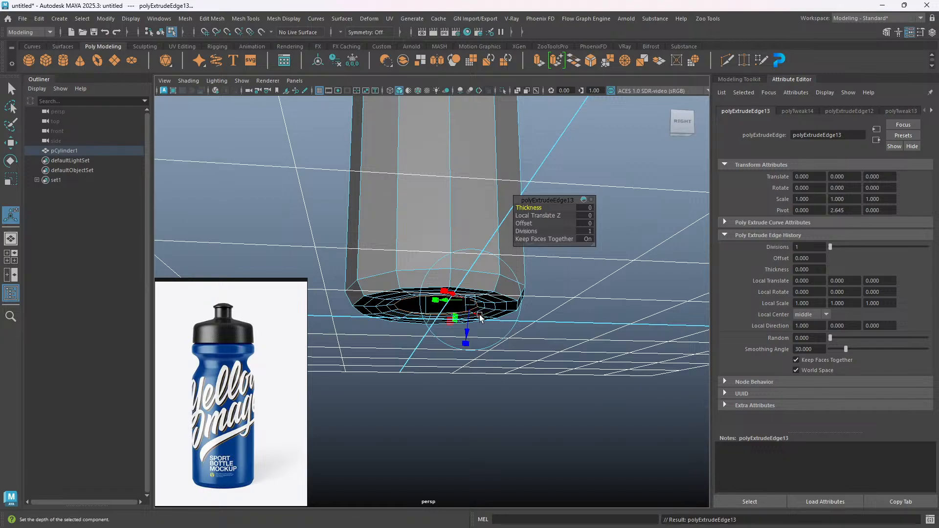
key("r")
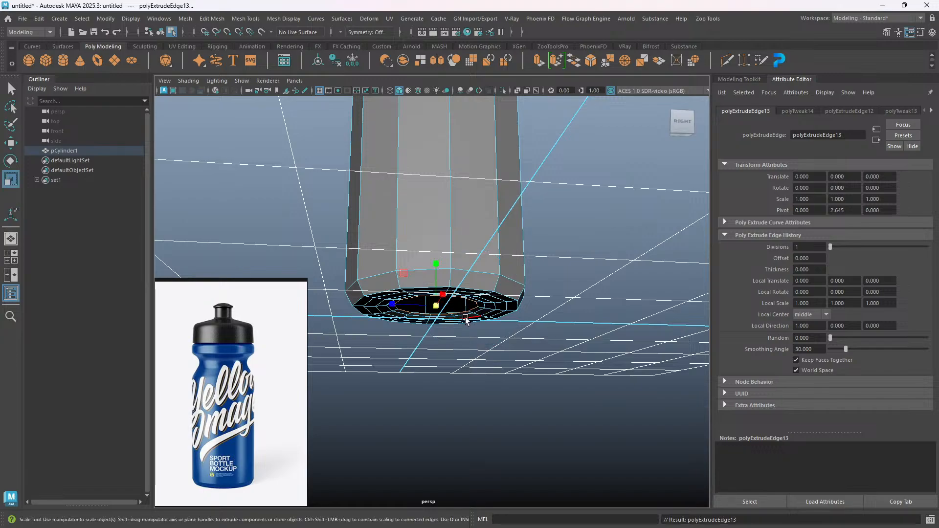
left_click_drag(438, 310, 430, 313)
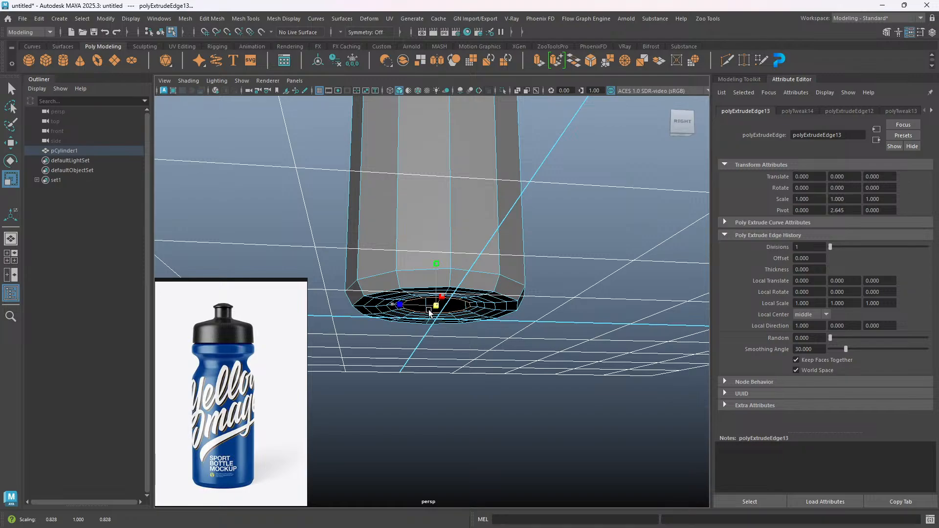
left_click_drag(470, 354, 450, 341, "alt")
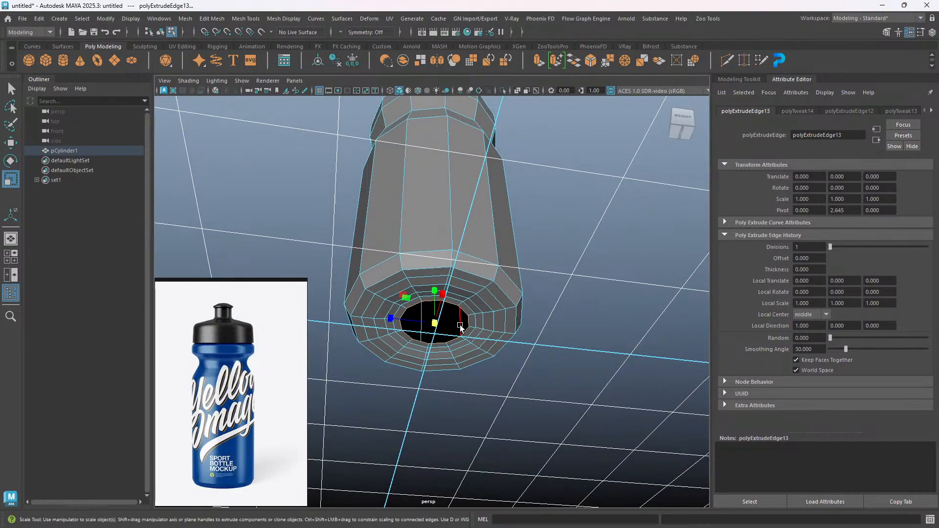
key("w")
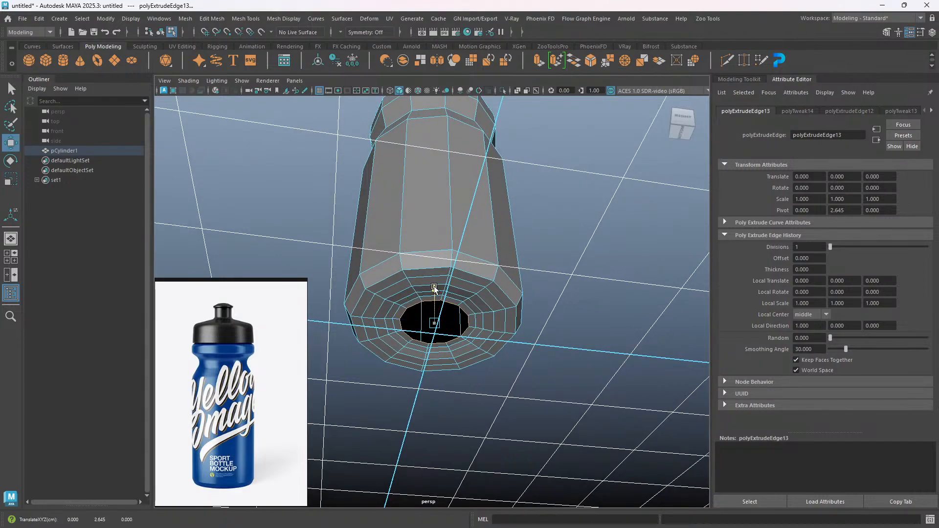
left_click_drag(435, 288, 435, 289)
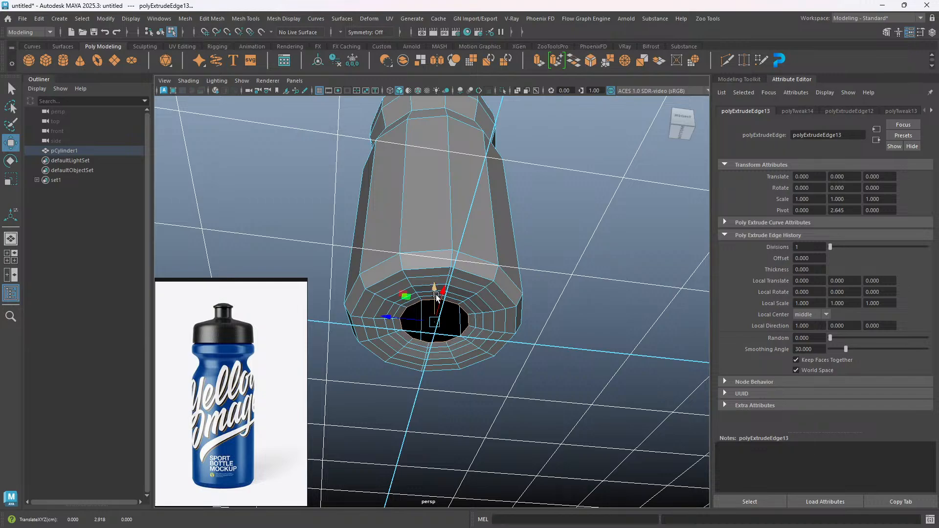
Extrude and scale the base opening's edge loop inward two more times at the same height to narrow the hole.
key("ctrl+e")
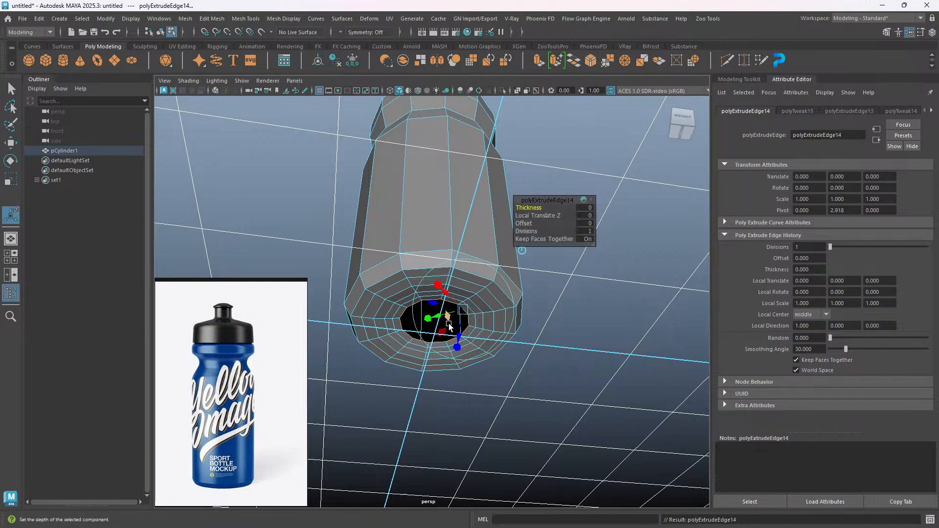
key("r")
left_click_drag(435, 323, 423, 324)
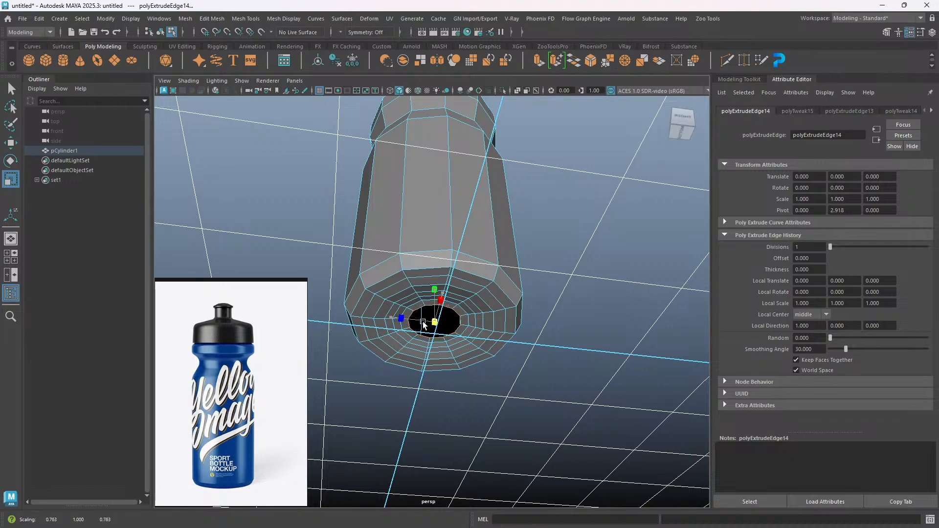
scroll(438, 323, "up", 5)
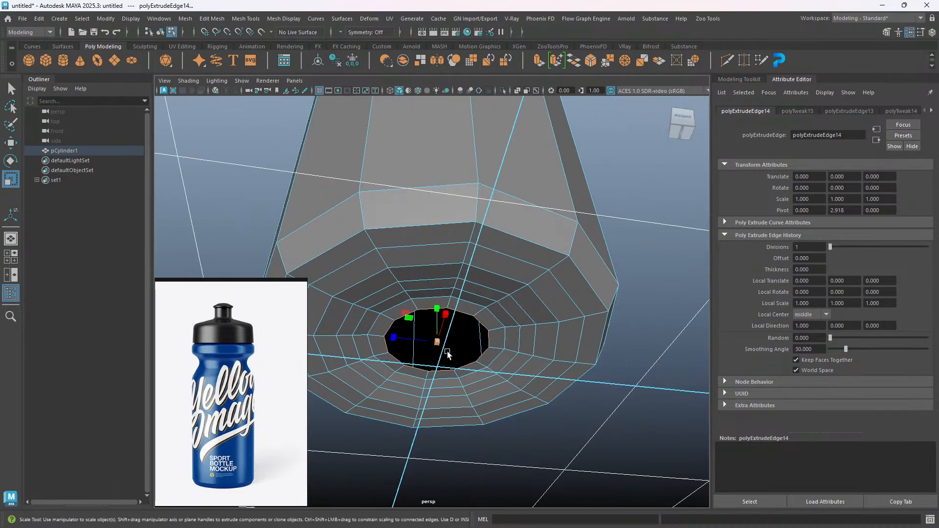
middle_click_drag(445, 351, 457, 320, "alt")
left_click_drag(459, 347, 462, 337, "alt")
middle_click_drag(466, 329, 463, 344, "alt")
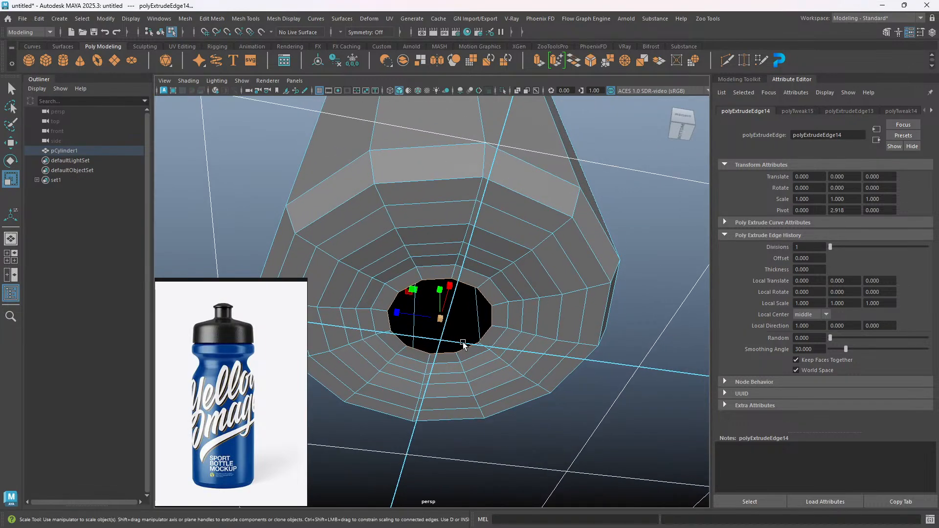
left_click_drag(441, 320, 426, 319)
key("ctrl+e")
Close the remaining opening in the bottle's base with Fill Hole.
right_click(453, 316, "shift")
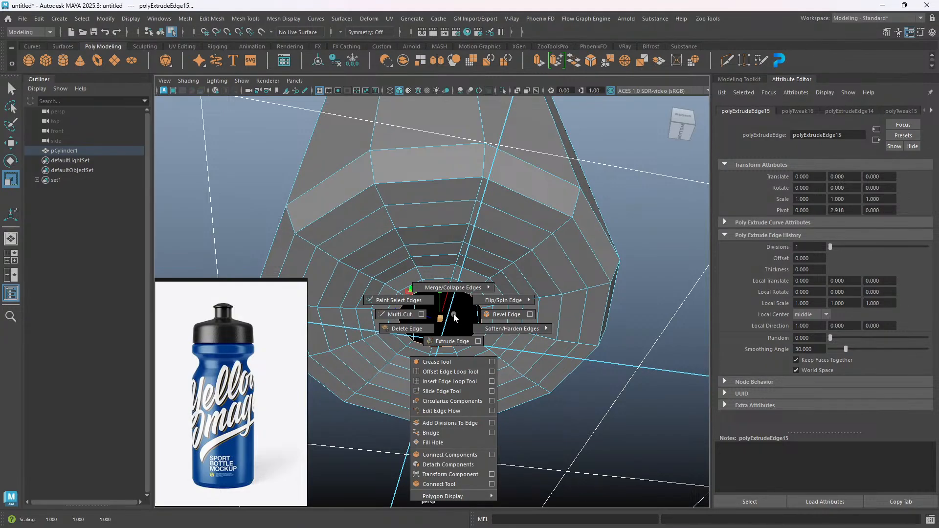
left_click(442, 443)
scroll(452, 301, "up", 3)
middle_click_drag(453, 323, 453, 300, "alt")
mouse_move(523, 360)
left_mouse_down("alt")
mouse_move(509, 362)
mouse_move(530, 367)
left_mouse_up("alt")
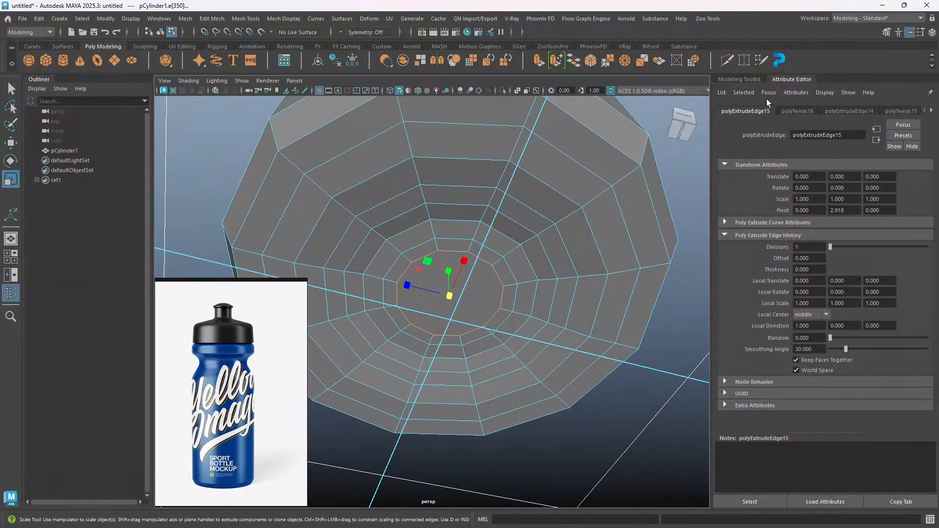
Split the filled base cap with a Multi-Cut edge between two opposite vertices.
left_click(739, 79)
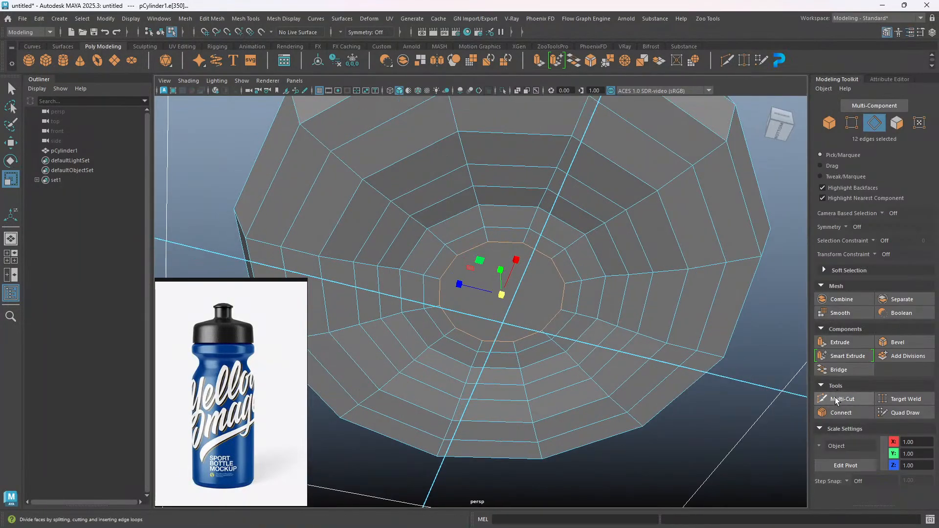
left_click(848, 400)
left_click(488, 241)
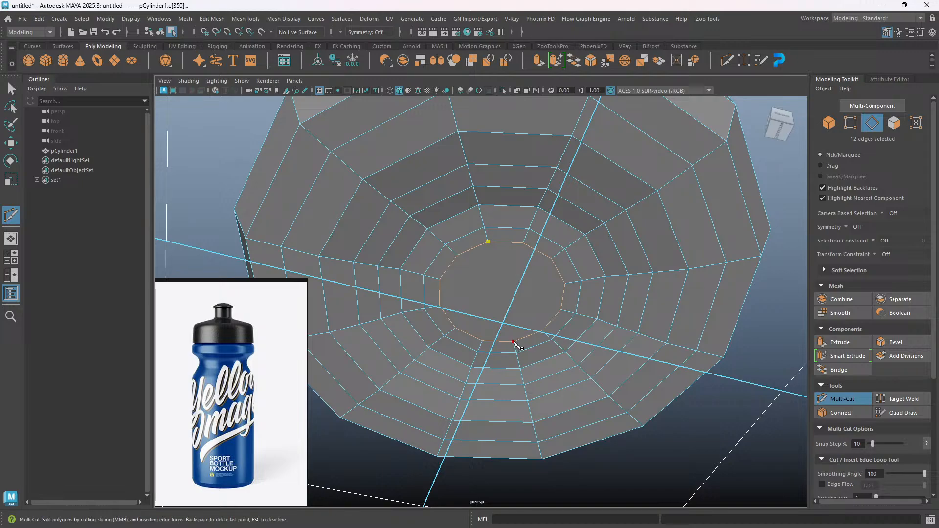
left_click(513, 341)
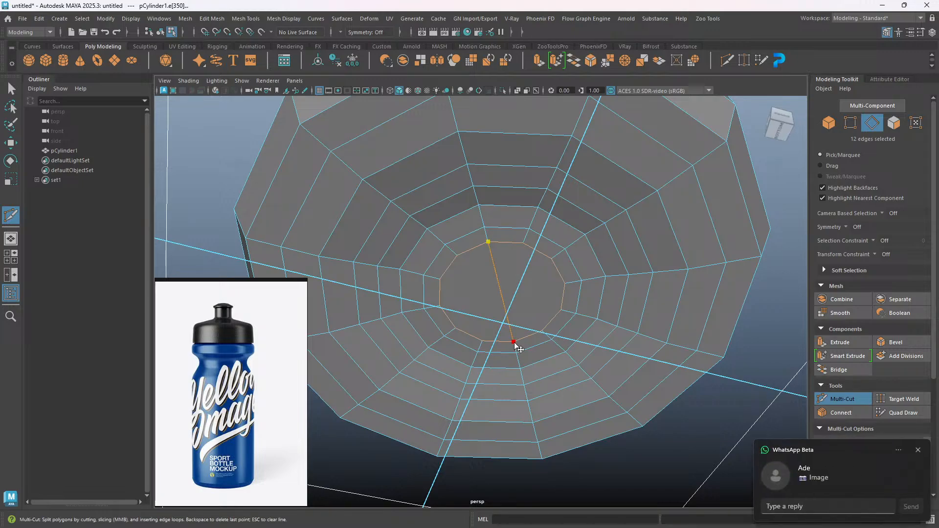
left_click(918, 450)
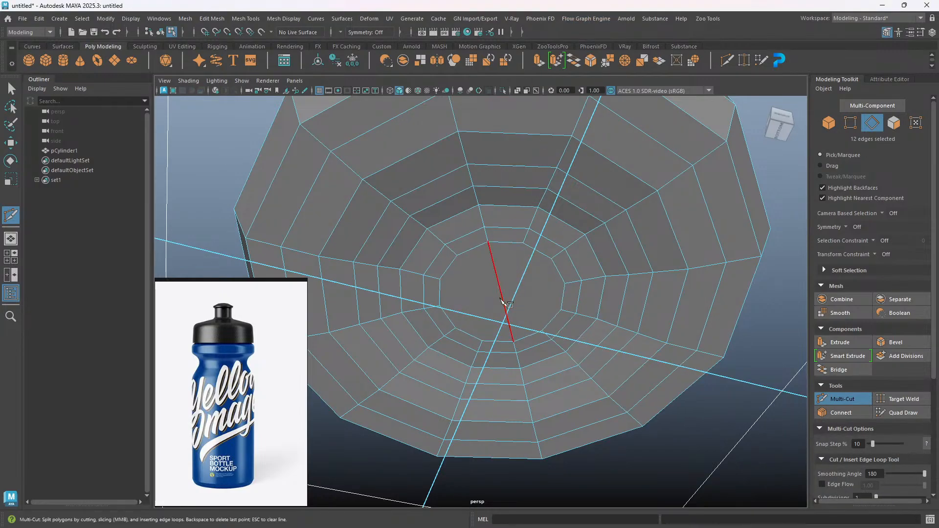
key("Escape")
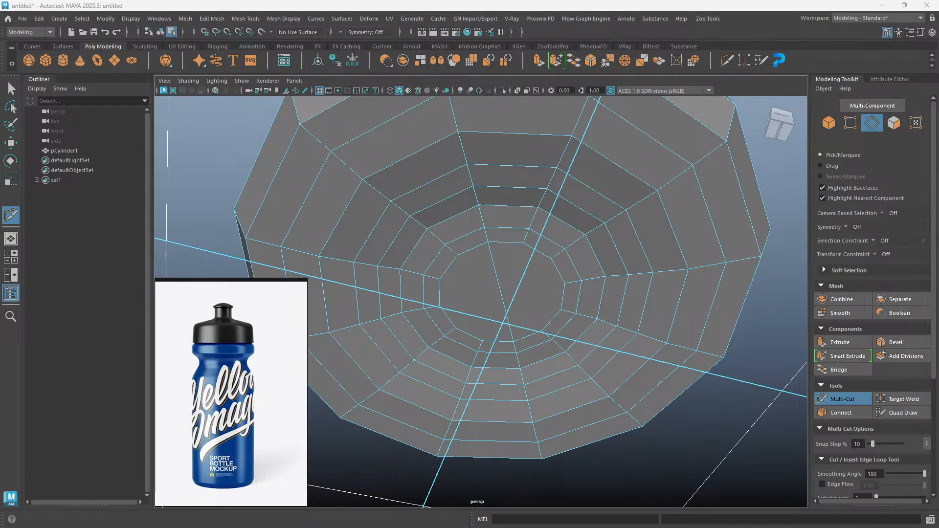
Cut a second edge across the base cap between opposite side vertices, crossing the first cut.
left_click(551, 259)
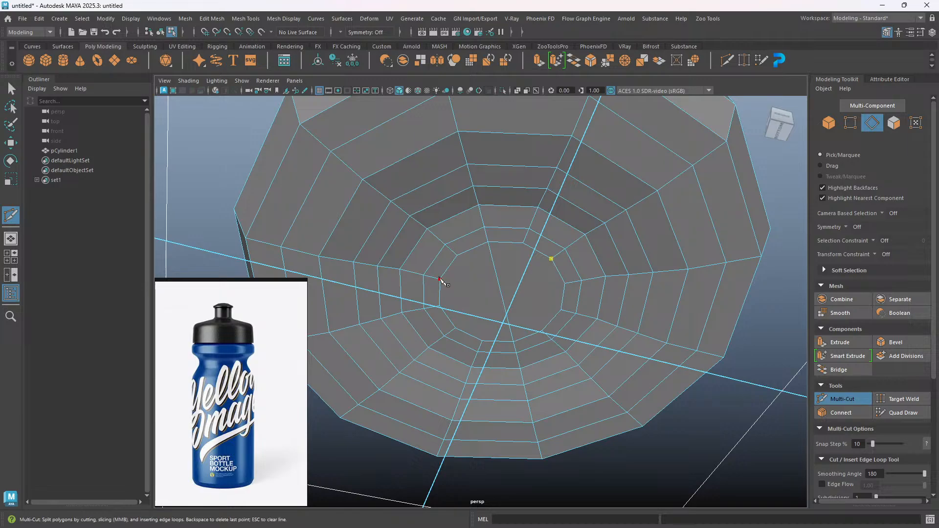
left_click(439, 280)
left_click(439, 306)
left_click(565, 285)
key("Return")
left_click(561, 310)
key("Escape")
left_click(551, 259)
scroll(533, 274, "down", 4)
key("Escape")
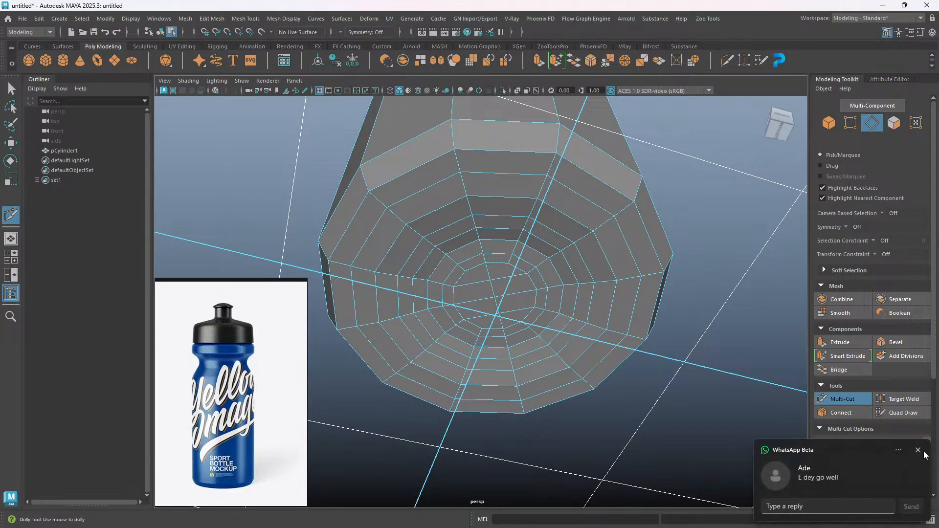
Undo the side-to-side cuts across the bottle's base cap, keeping only the first cut between opposite vertices.
left_click(917, 451)
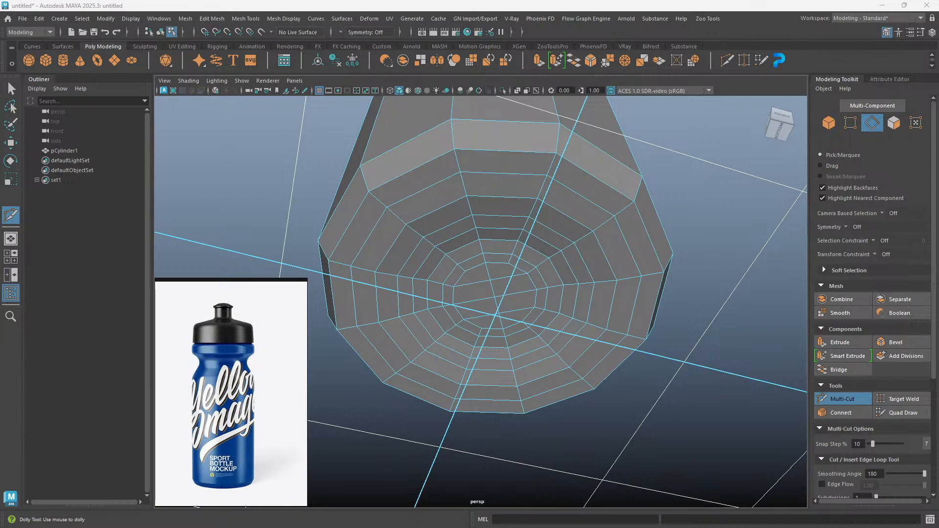
scroll(508, 296, "up", 4)
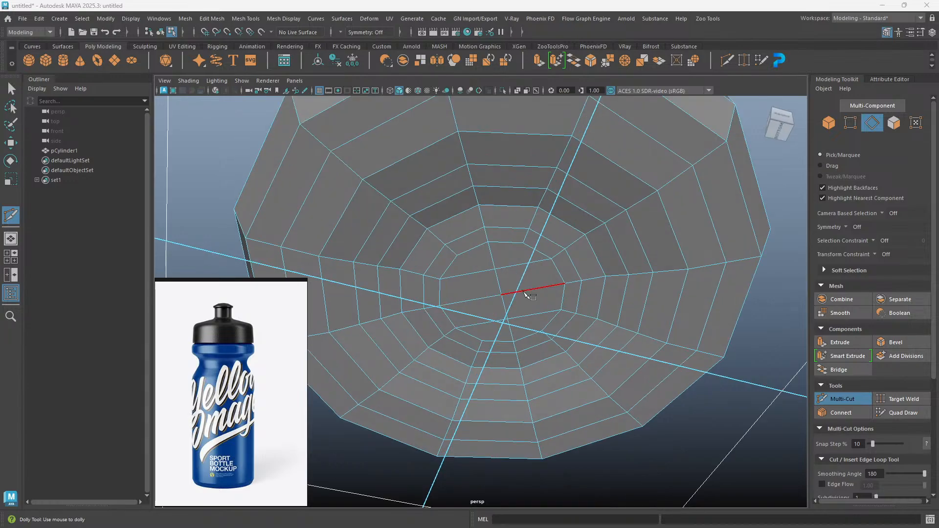
scroll(521, 292, "up", 2)
mouse_move(509, 289)
middle_mouse_down("alt")
mouse_move(524, 287)
mouse_move(509, 286)
middle_mouse_up("alt")
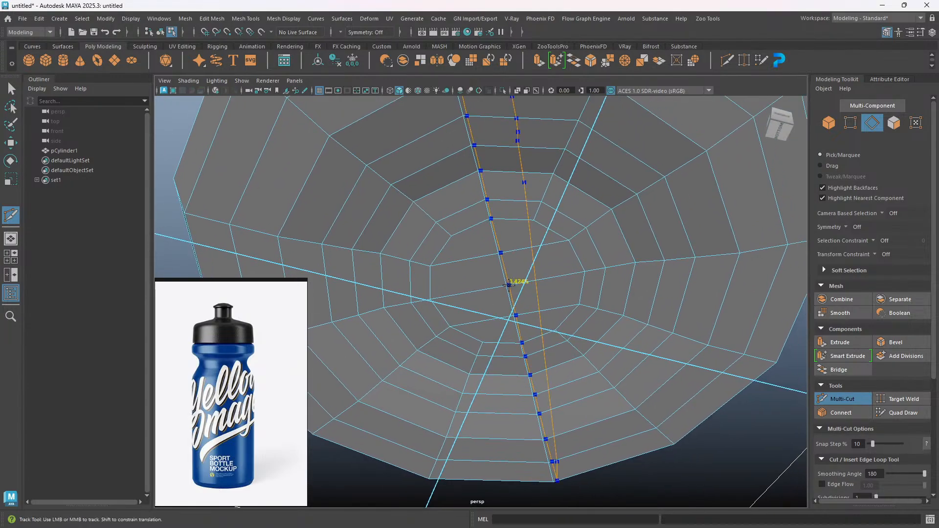
left_click(578, 304)
key("ctrl+z")
left_click(429, 266)
key("ctrl+z")
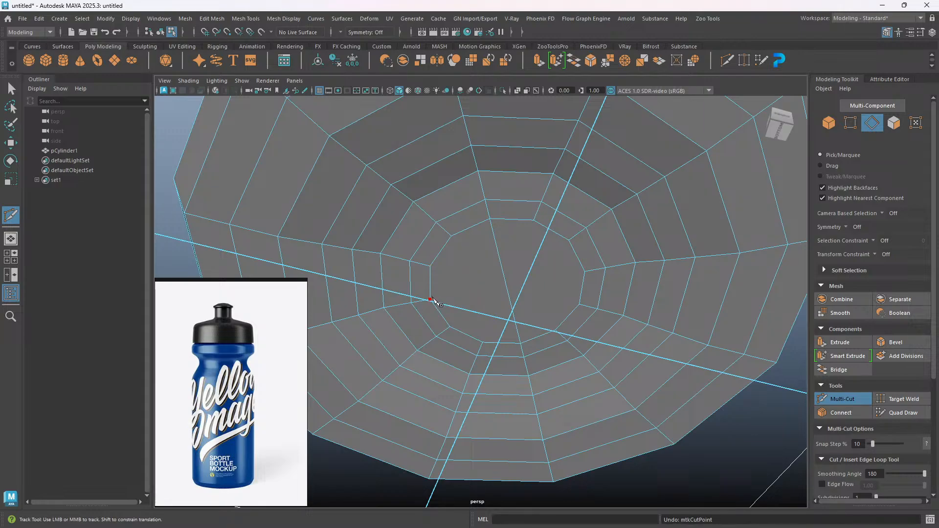
Add two Multi-Cut edges across the base cap, one on each side of the existing cut, joining opposite rim vertices.
left_click(451, 236)
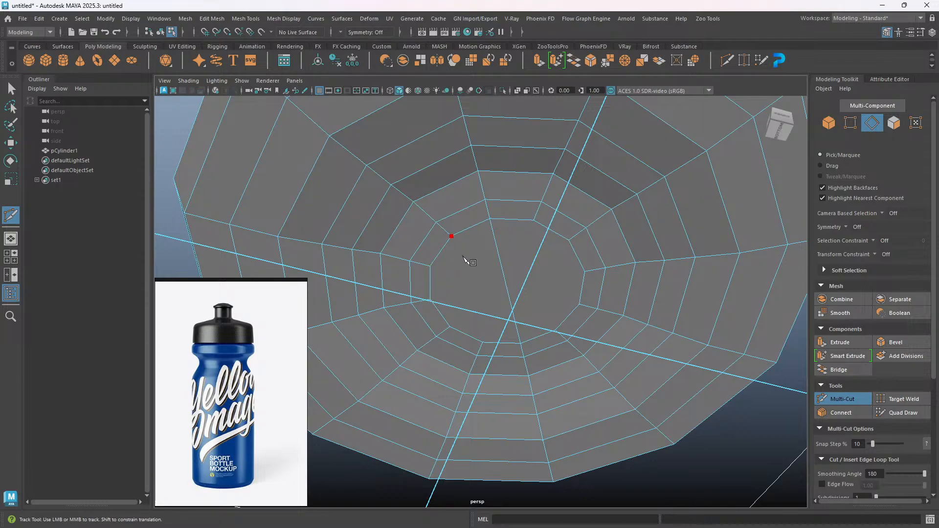
left_click(484, 342)
right_click(484, 343)
left_click(533, 220)
left_click(556, 331)
right_click(556, 331)
Cut another edge from side to side across the base cap, crossing the existing cuts.
left_click(430, 298)
left_click(585, 271)
mouse_move(585, 277)
left_mouse_down("alt")
mouse_move(582, 270)
mouse_move(585, 289)
left_mouse_up("alt")
left_click(624, 281)
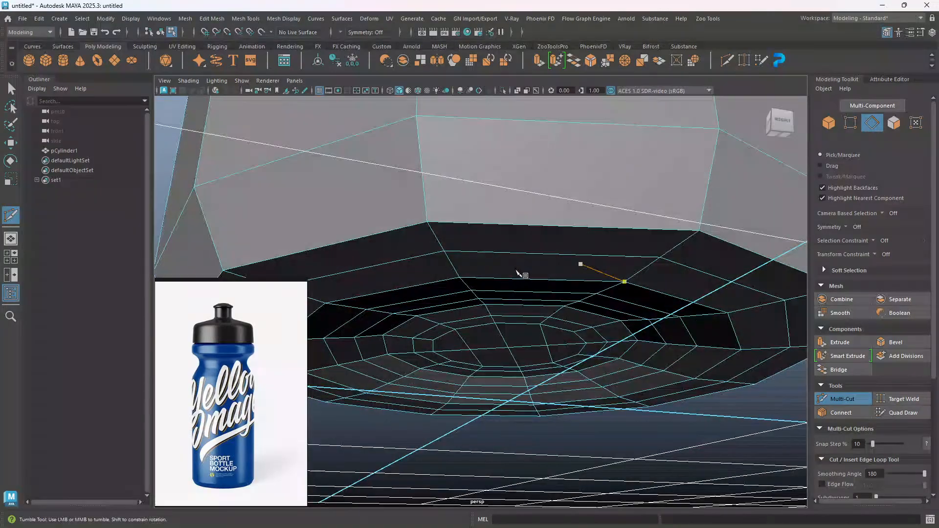
Bevel the edge loop at the bottle's narrow waist with a fraction of 0.3.
scroll(518, 271, "down", 3)
left_click_drag(524, 244, 523, 264, "alt")
middle_click_drag(520, 237, 512, 280, "alt")
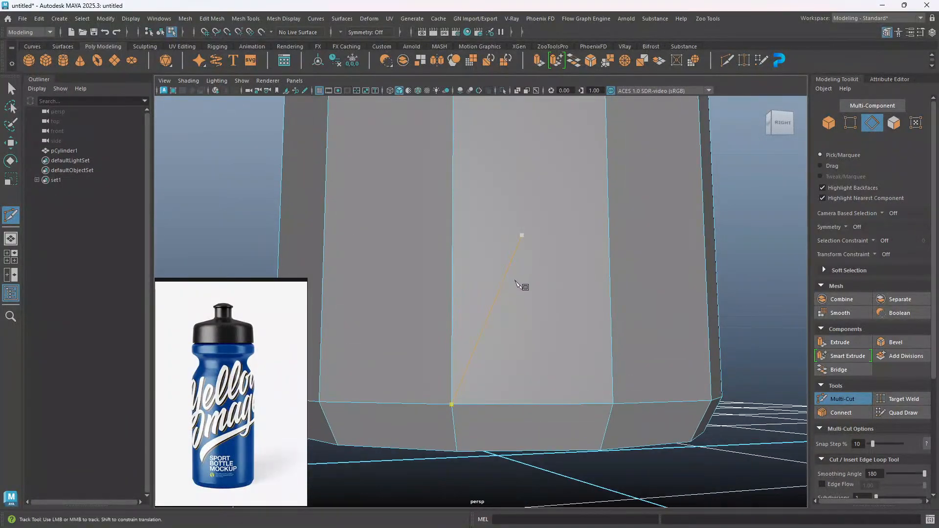
scroll(508, 276, "down", 5)
middle_click_drag(506, 231, 510, 311, "alt")
left_click_drag(511, 315, 503, 245, "alt")
scroll(503, 245, "down", 5)
left_click_drag(495, 321, 480, 321, "alt")
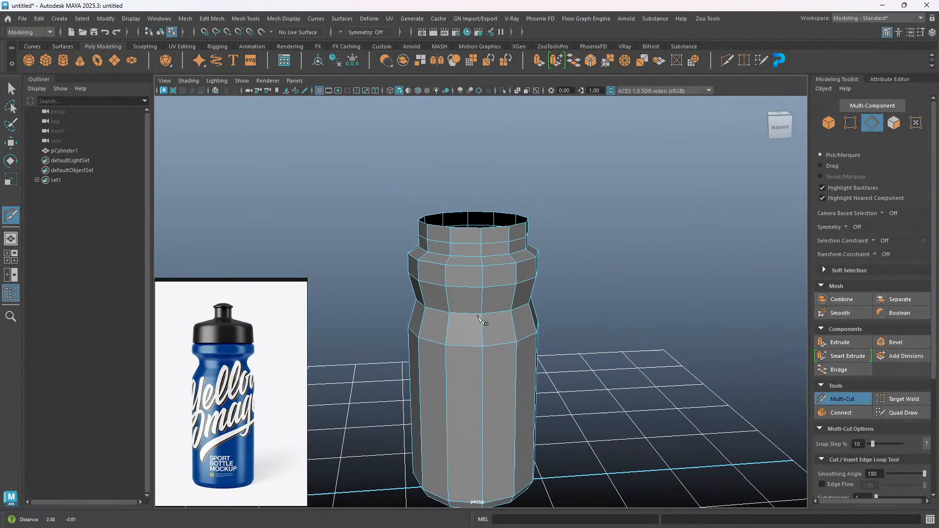
key("w")
left_click_drag(513, 308, 494, 278, "alt")
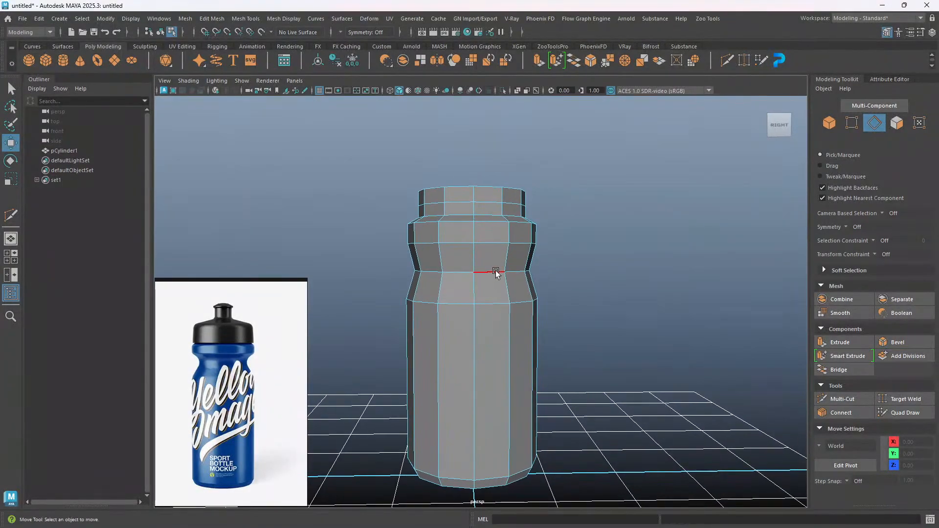
double_click(495, 272)
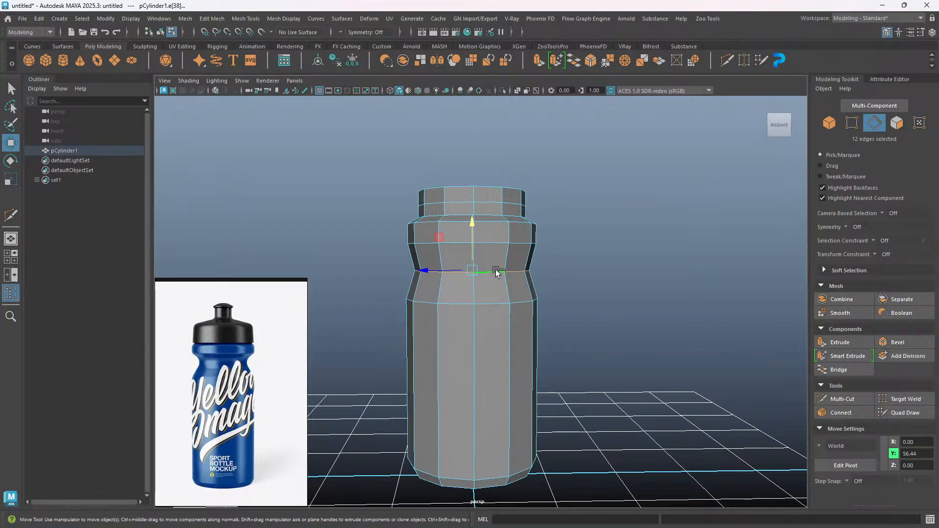
key("ctrl+b")
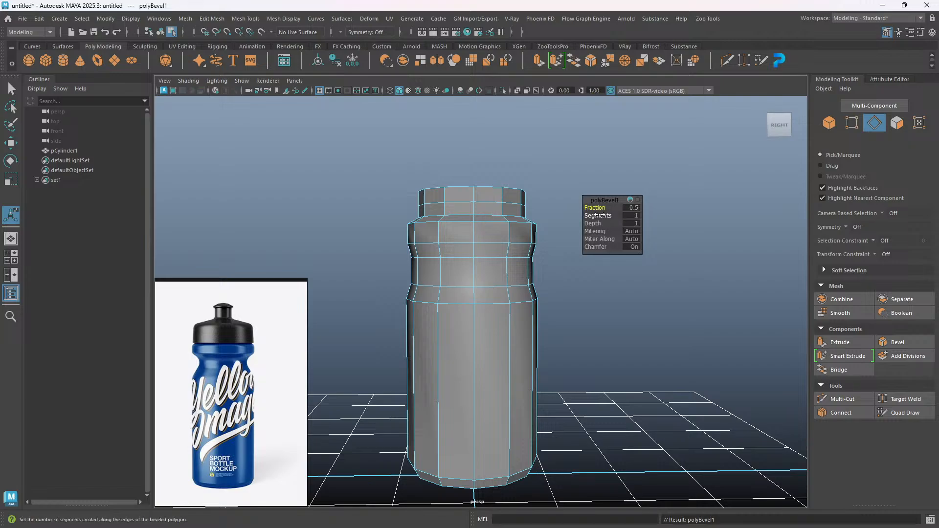
left_click_drag(596, 208, 598, 209)
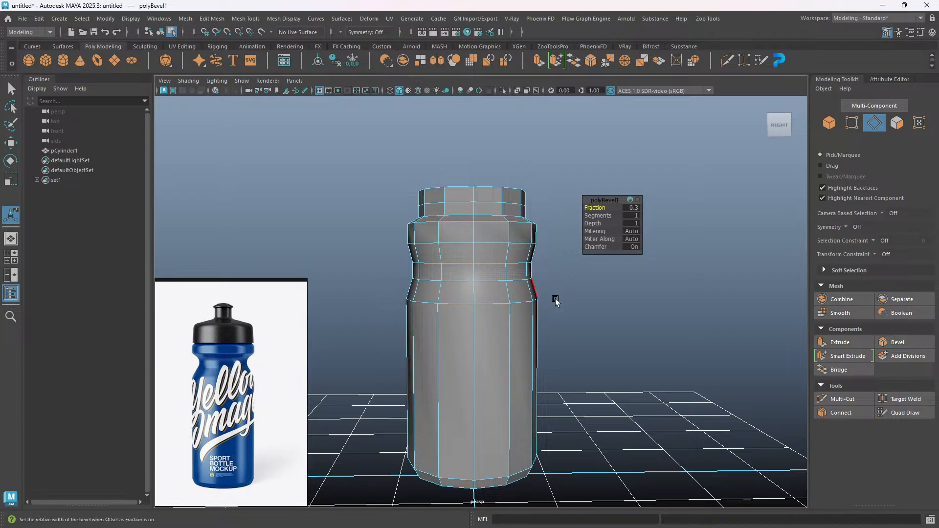
Select both edge loops of the beveled waist and scale them inward to narrow it.
double_click(500, 273)
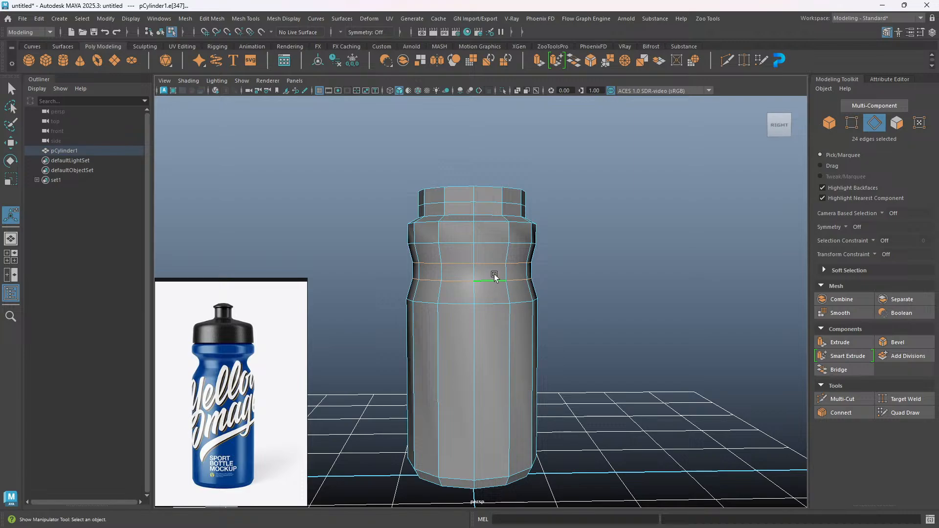
key("r")
left_click_drag(472, 274, 468, 275)
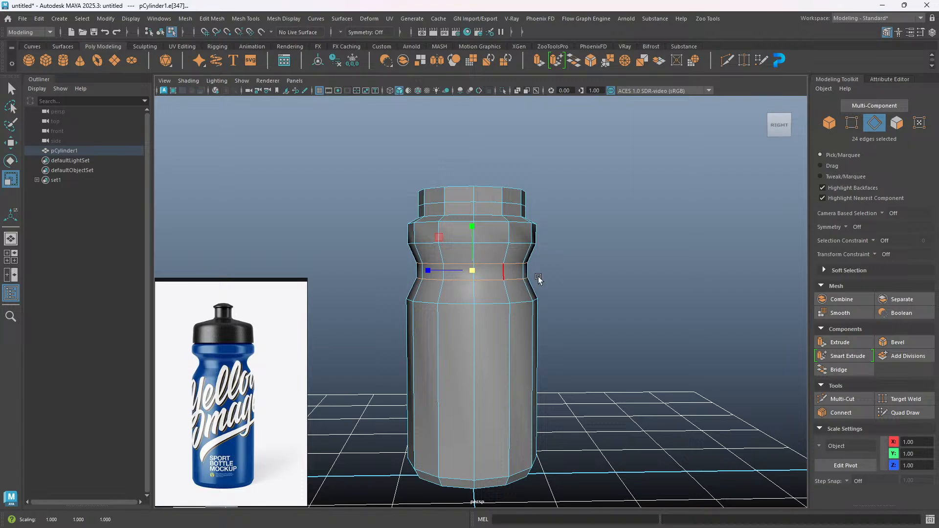
left_click(588, 250)
left_click_drag(566, 320, 549, 316, "alt")
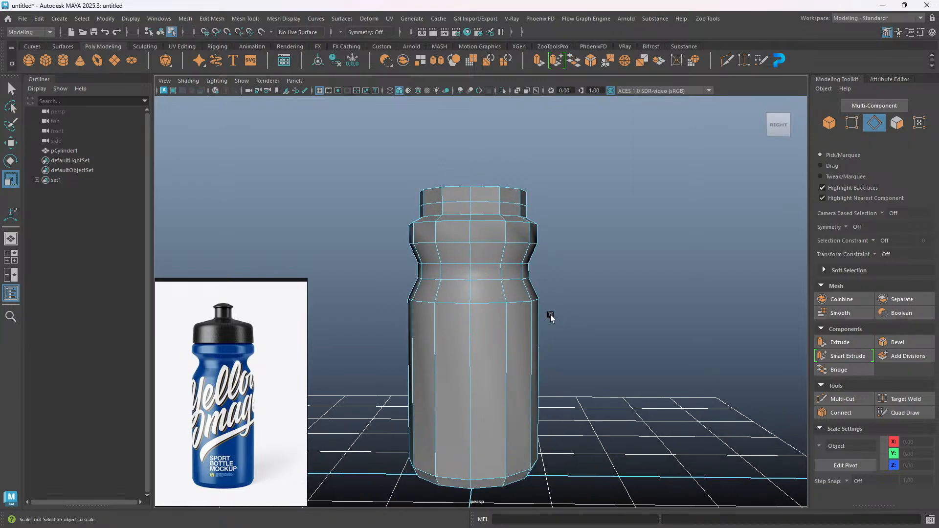
Bevel the edge loop at the top of the straight body, below the waist, with a fraction of 0.1.
double_click(519, 304)
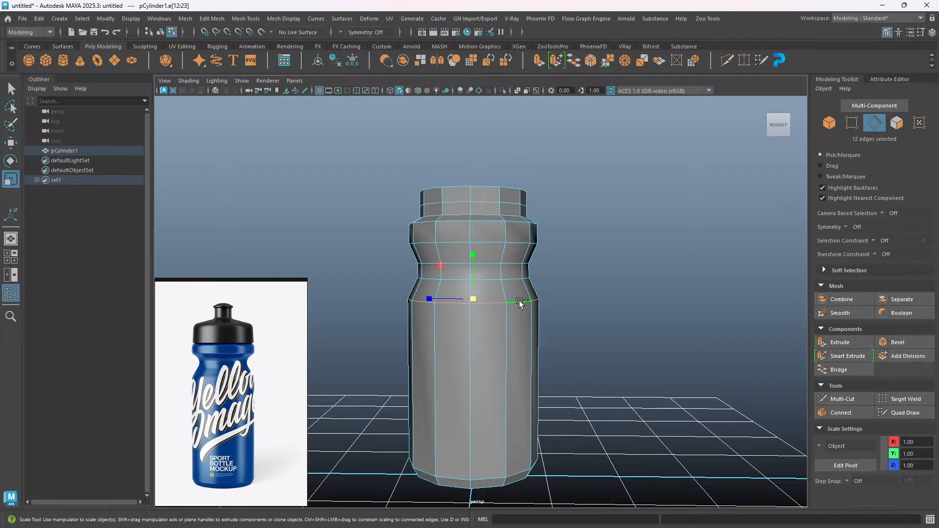
key("ctrl+b")
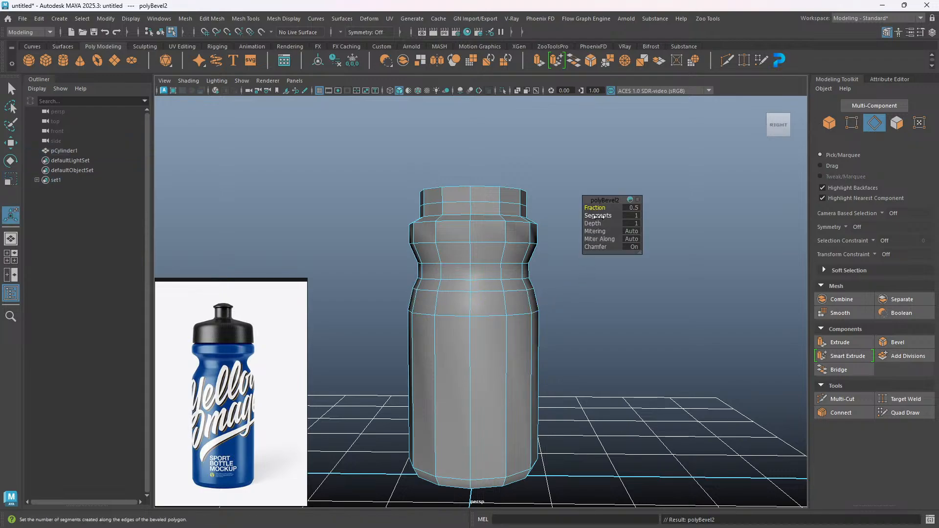
left_click_drag(599, 211, 597, 209)
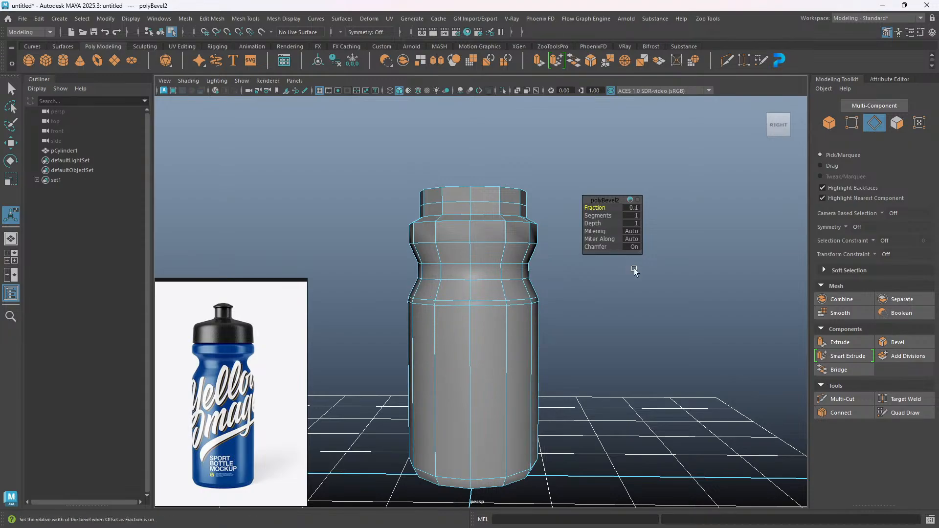
Scale the two waist edge loops slightly further inward and deselect them.
left_click_drag(610, 324, 523, 321, "alt")
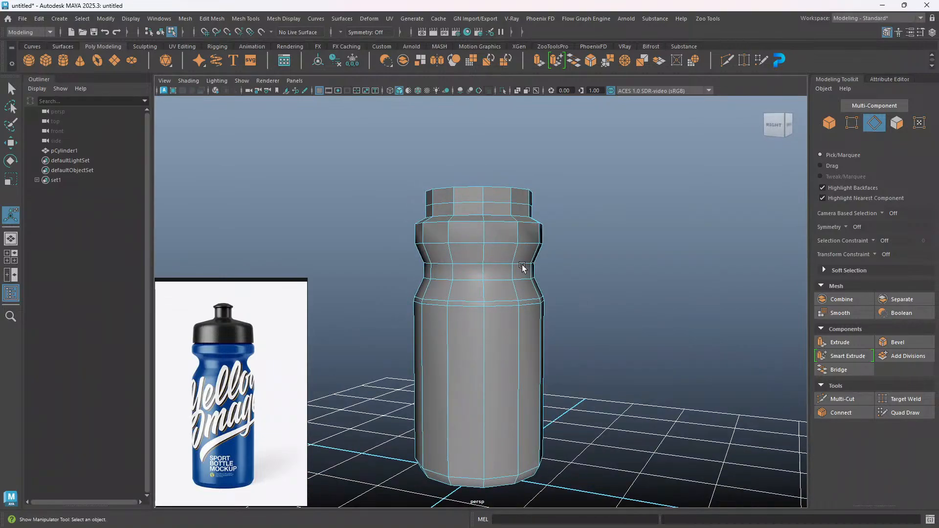
scroll(522, 269, "up", 3)
middle_click_drag(528, 258, 537, 270, "alt")
left_click_drag(537, 271, 517, 307, "alt")
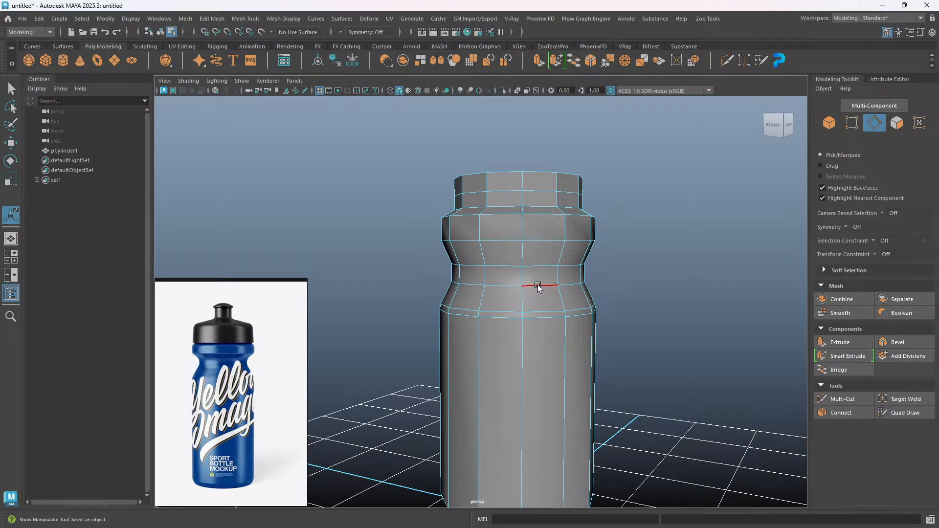
double_click(538, 286)
double_click(544, 285)
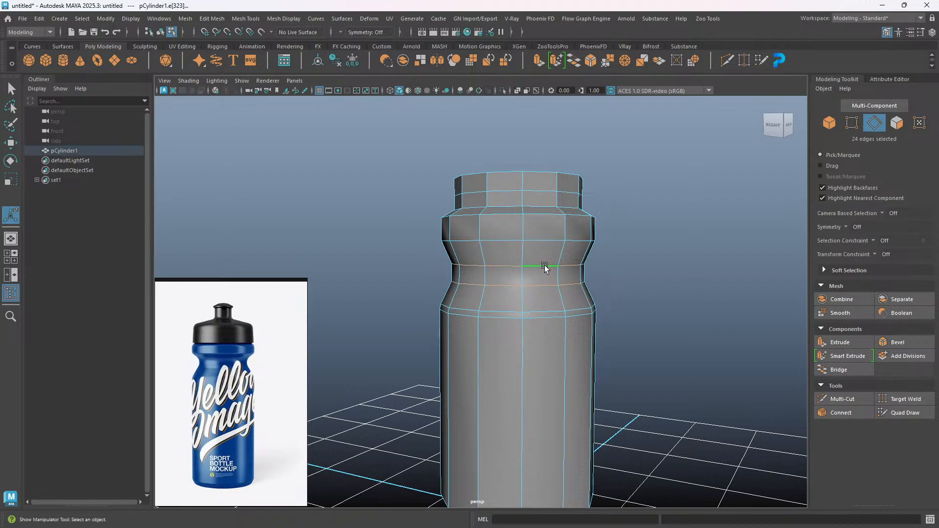
key("r")
left_click_drag(520, 277, 526, 275)
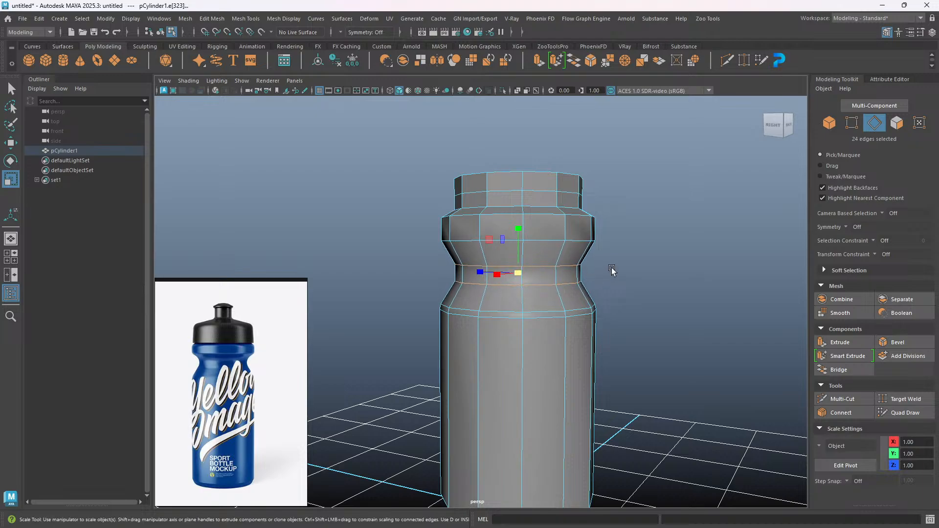
left_click(640, 307)
mouse_move(643, 311)
left_mouse_down("alt")
mouse_move(622, 312)
mouse_move(639, 312)
left_mouse_up("alt")
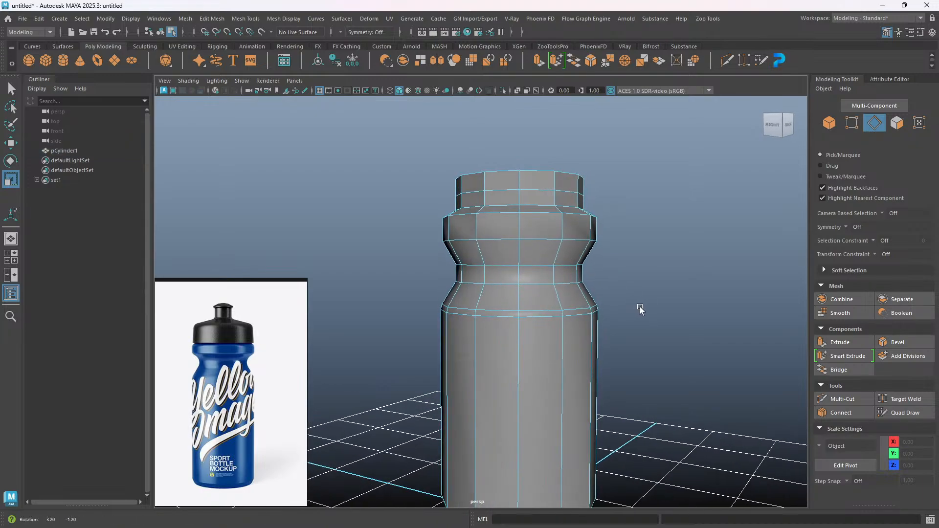
Bevel the edge loop at the lower rim of the bulge above the waist with a fraction of 0.1.
double_click(548, 239)
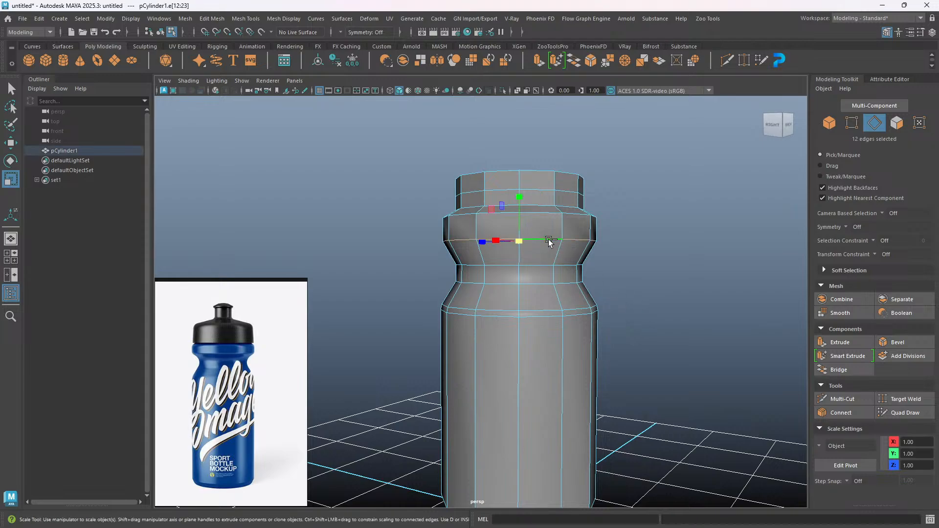
key("ctrl+b")
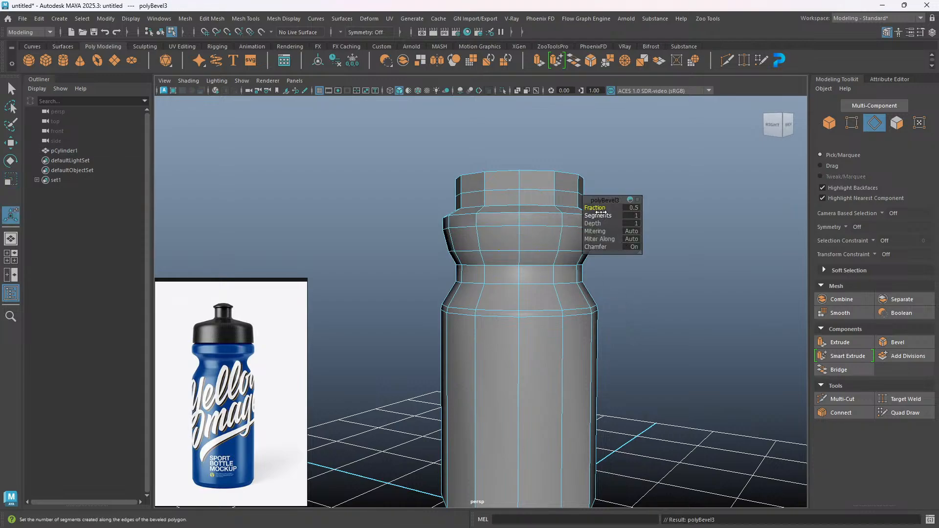
left_click_drag(601, 210, 599, 211)
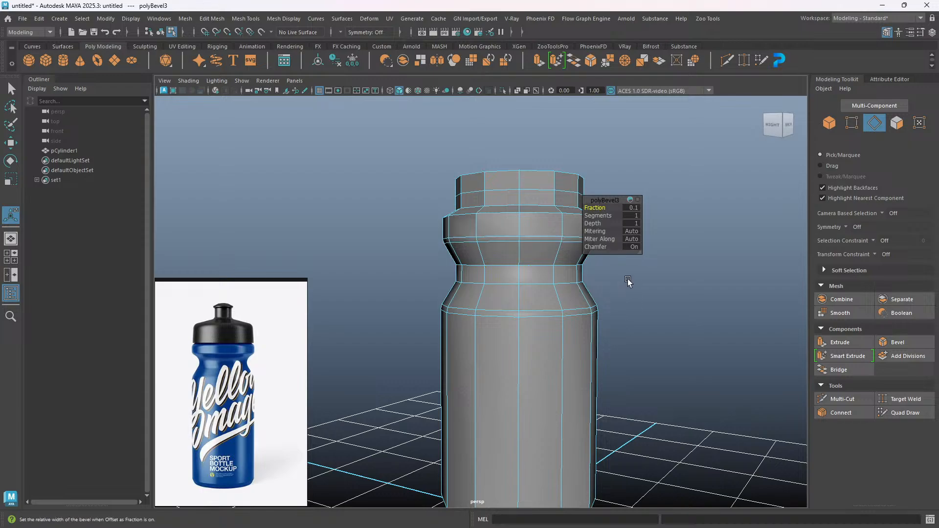
Bevel the edge loop at the upper rim of the bulge below the neck, reducing the fraction to a narrow bevel.
mouse_move(538, 269)
left_mouse_down("alt")
mouse_move(570, 273)
mouse_move(524, 273)
left_mouse_up("alt")
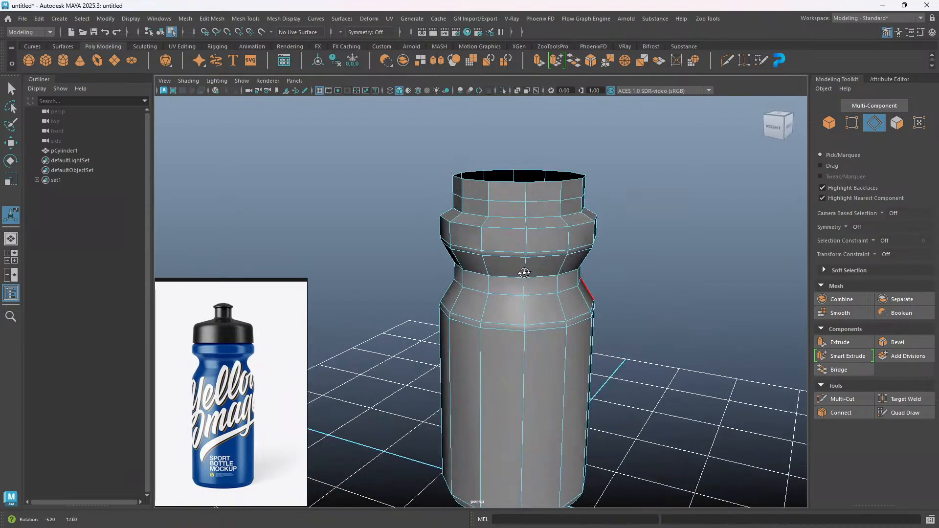
double_click(550, 227)
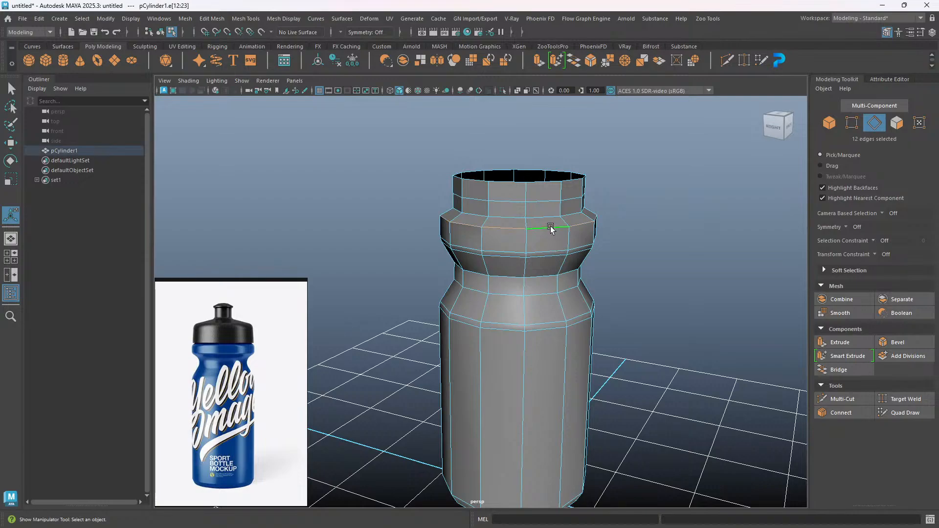
key("ctrl+b")
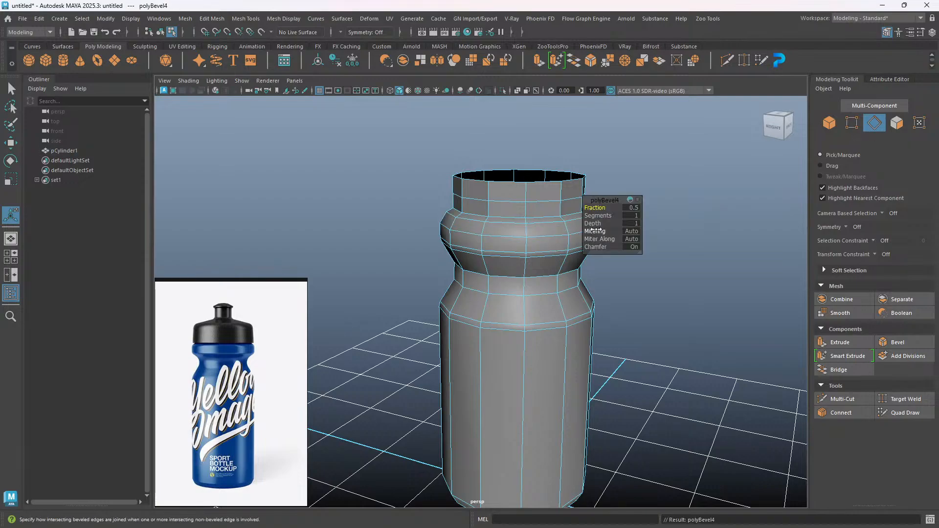
mouse_move(521, 293)
left_mouse_down("alt")
mouse_move(476, 278)
mouse_move(511, 279)
left_mouse_up("alt")
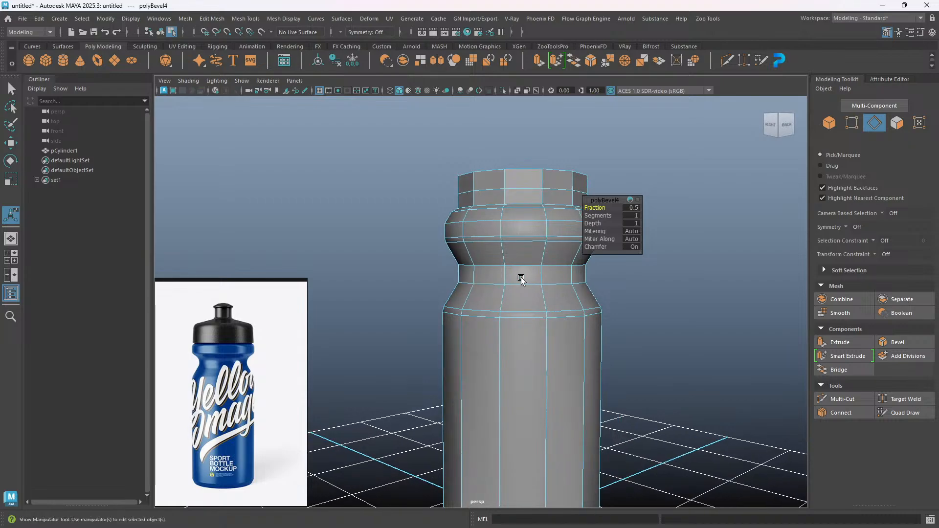
left_click_drag(599, 211, 597, 210)
left_click_drag(553, 278, 547, 285, "alt")
left_click(626, 308)
Preview the whole bottle with smooth mesh display, inspect its body and base, and return it to the unsmoothed display.
middle_click_drag(570, 277, 508, 246, "alt")
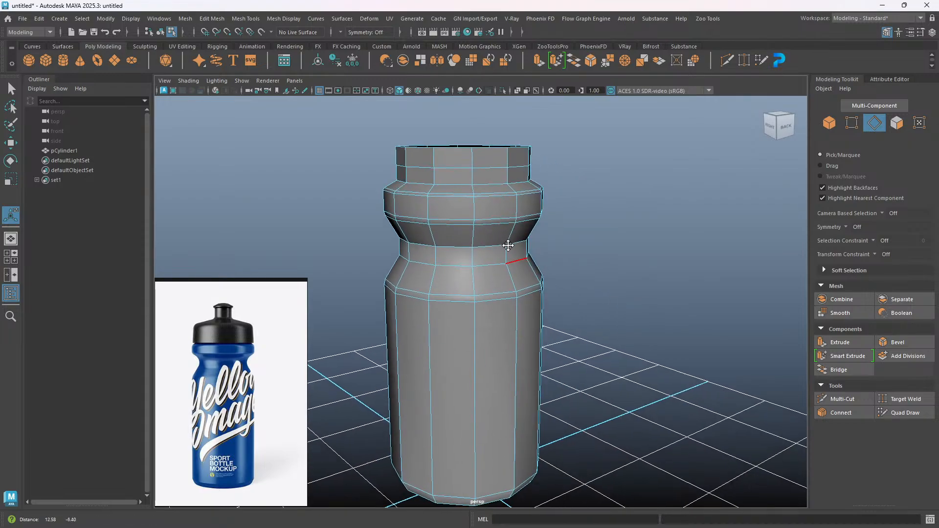
left_click_drag(482, 277, 482, 272, "alt")
right_click_drag(604, 241, 639, 228)
key("q")
middle_click_drag(533, 321, 536, 290, "alt")
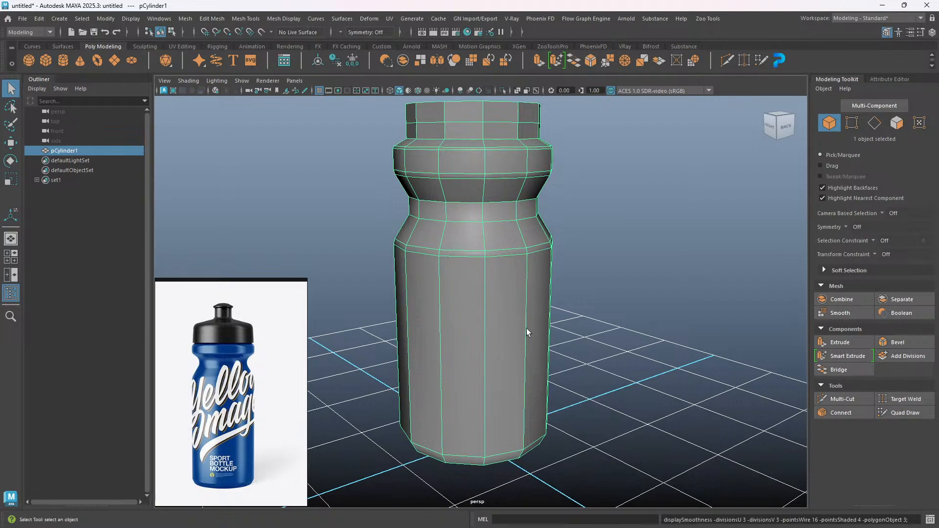
key("3")
left_click_drag(471, 362, 493, 355, "alt")
left_click(638, 279)
left_click_drag(581, 312, 526, 344, "alt")
left_click(511, 332)
key("1")
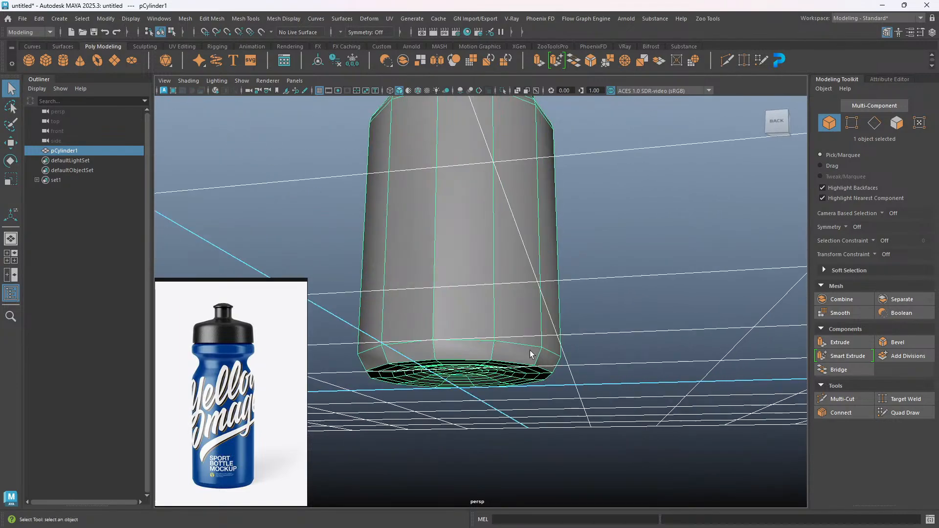
Bevel the edge loop around the lower end of the bottle's body with a fraction of 0.2.
right_click(526, 344)
left_click(525, 234)
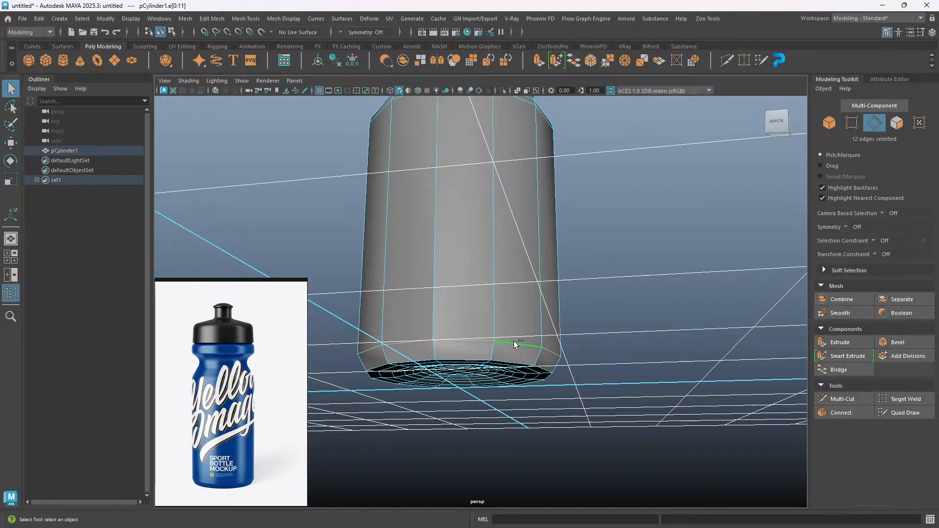
key("ctrl+b")
left_click_drag(599, 208, 597, 209)
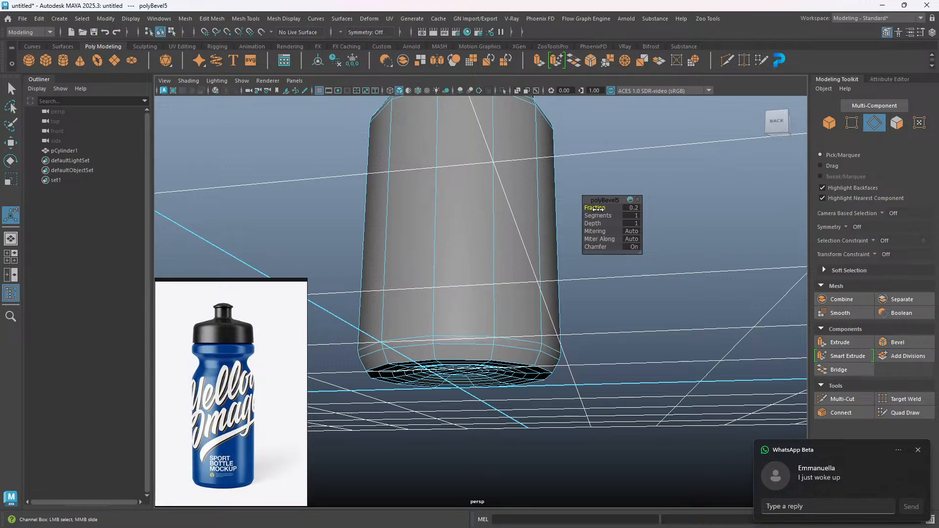
Set the bevel fraction of the edge loop near the body's lower end to 0.1 and return to object mode.
left_click_drag(598, 210, 599, 211)
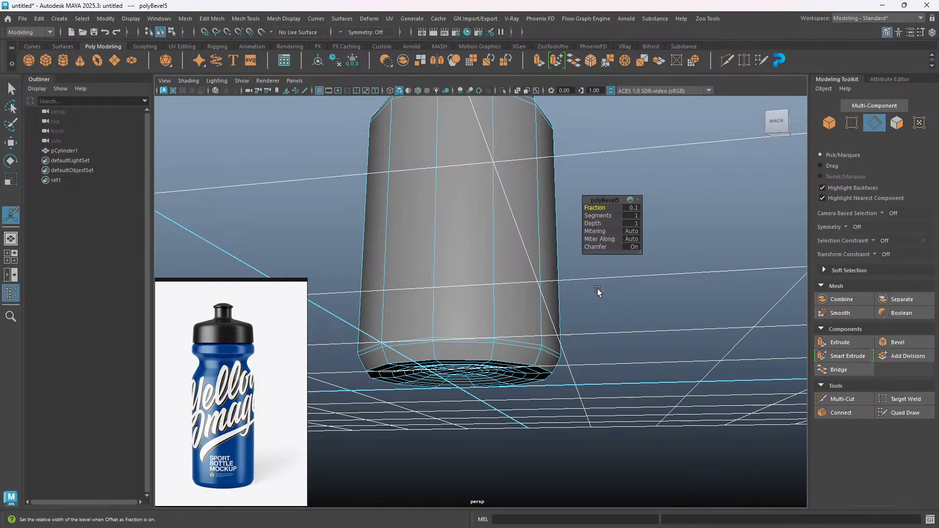
left_click_drag(533, 288, 551, 301, "alt")
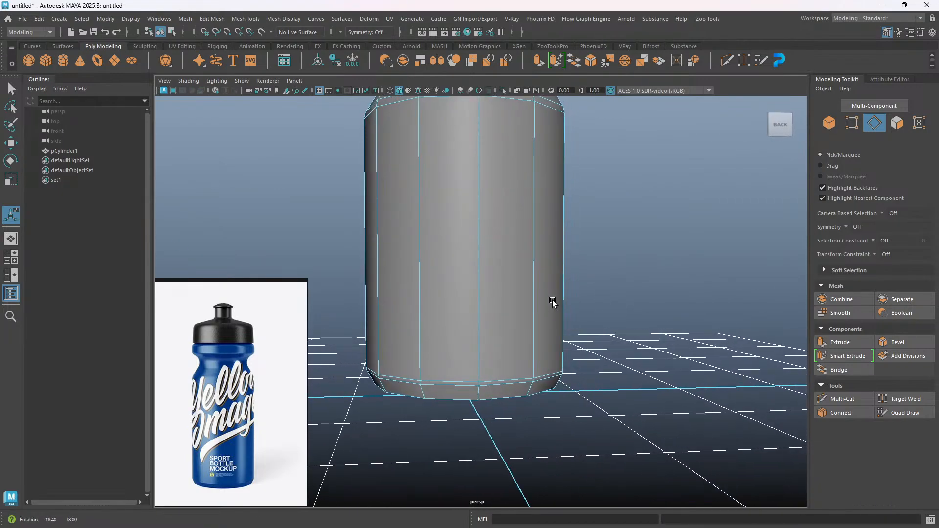
right_click_drag(588, 218, 617, 202)
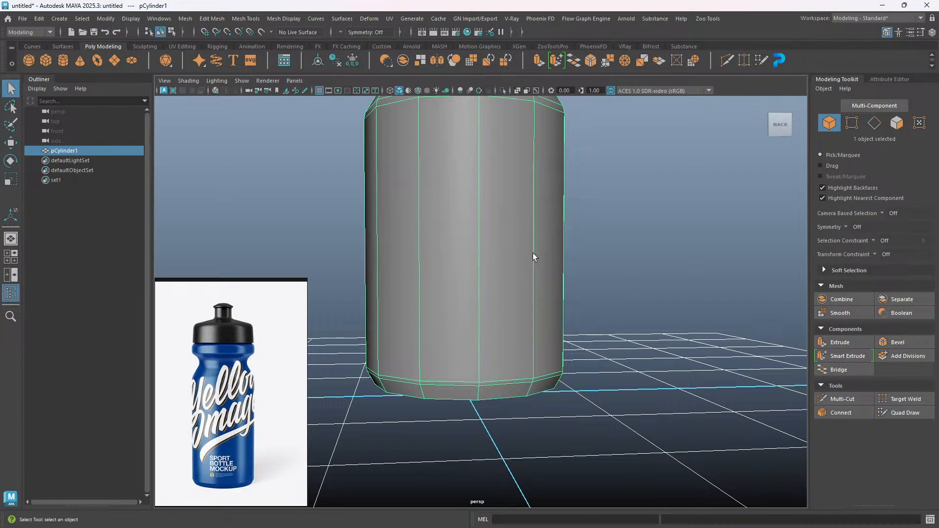
Preview the lower body and base with smooth mesh display, and return to the unsmoothed display.
key("3")
left_click(612, 275)
left_click_drag(611, 275, 497, 331, "alt")
left_click(498, 313)
key("1")
Bevel the outer edge loop of the bottle's base with a fraction of 0.1 and chamfer off.
right_click(608, 261)
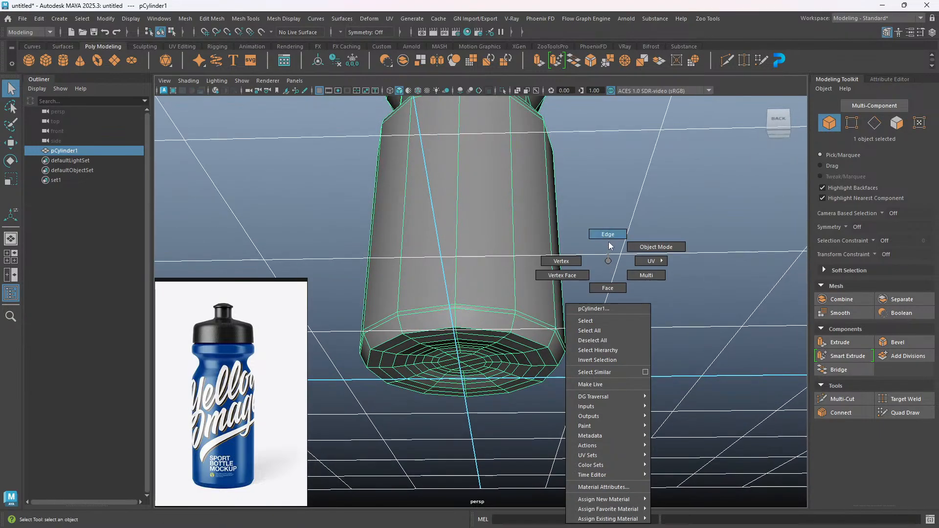
right_click_drag(608, 242, 573, 234)
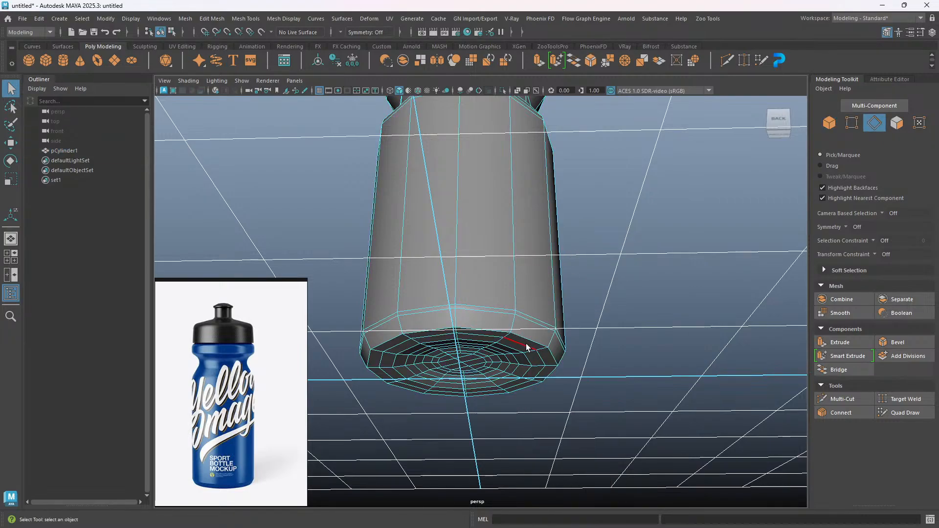
double_click(527, 341)
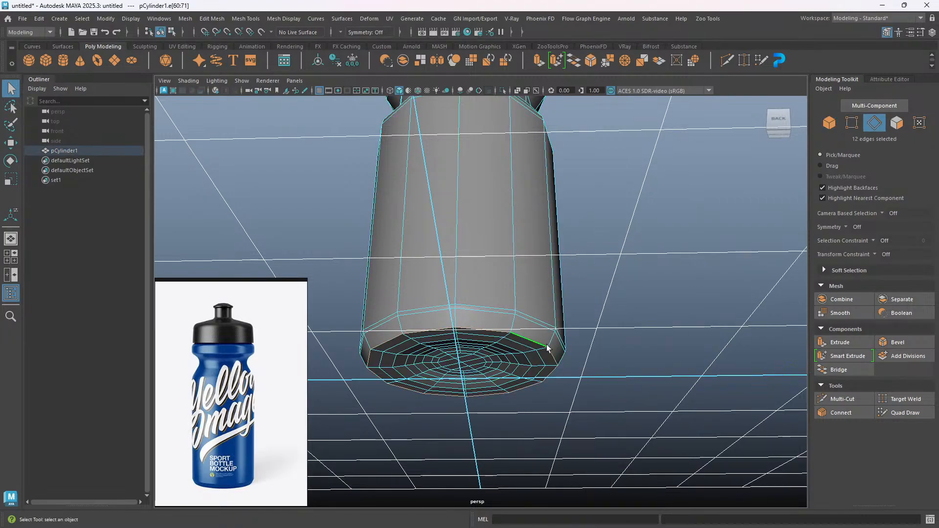
left_click_drag(514, 376, 494, 383, "alt")
key("ctrl+b")
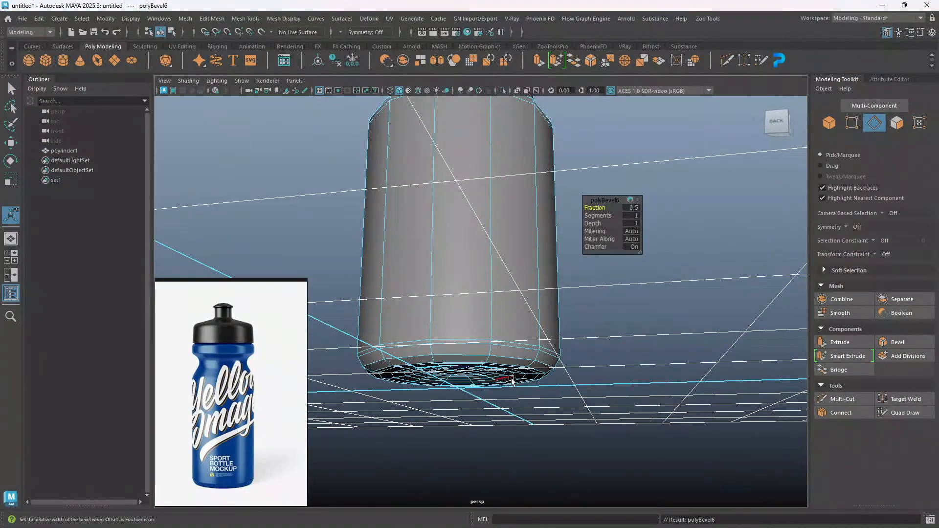
scroll(513, 358, "up", 2)
middle_click_drag(532, 352, 541, 294, "alt")
left_click_drag(594, 208, 599, 207)
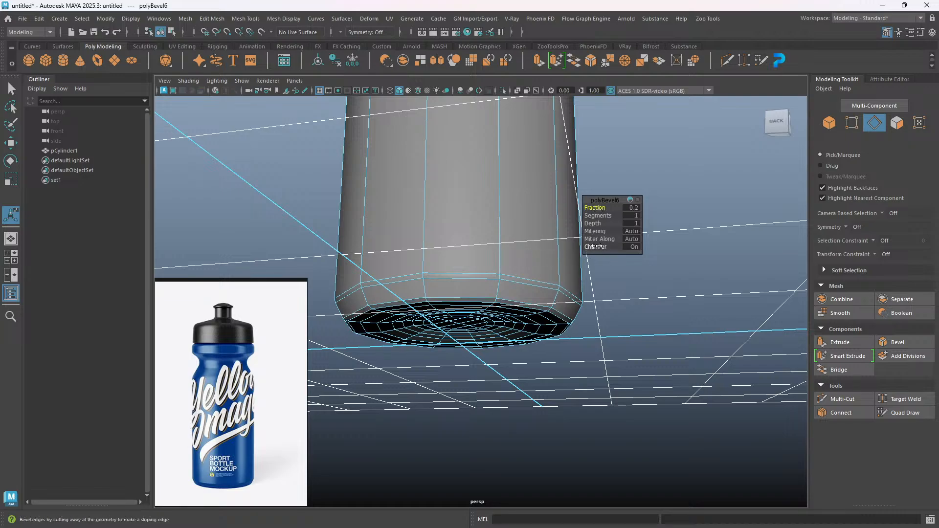
left_click(594, 247)
left_click_drag(599, 208, 602, 208)
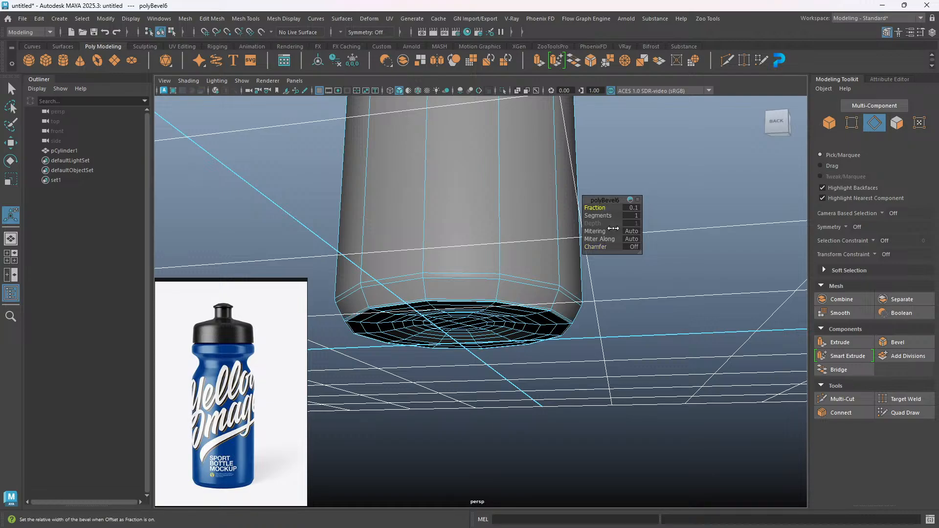
left_click(656, 272)
Inspect the bottle's base, body and neck in smooth mesh display, and restore the unsmoothed display.
right_click_drag(569, 226, 545, 197, "alt")
left_click_drag(545, 198, 524, 245, "alt")
right_click_drag(570, 235, 615, 222)
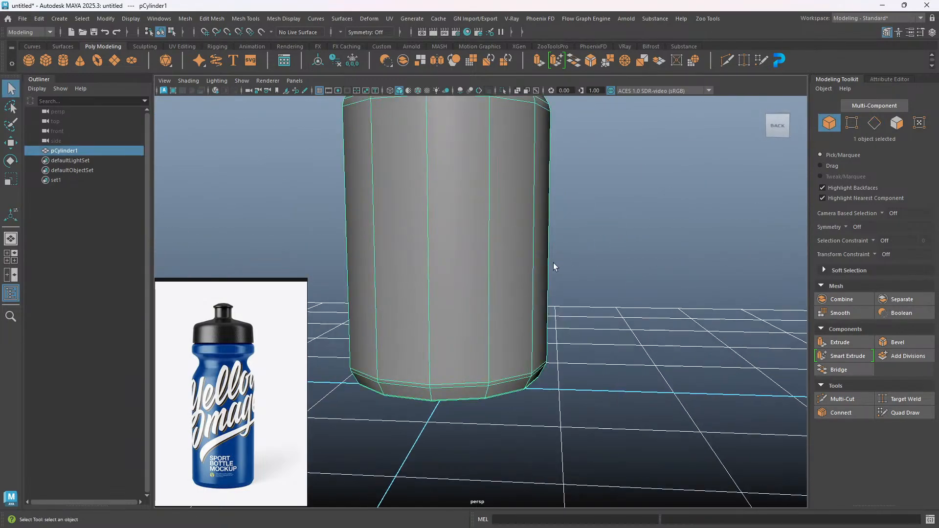
key("3")
left_click(584, 262)
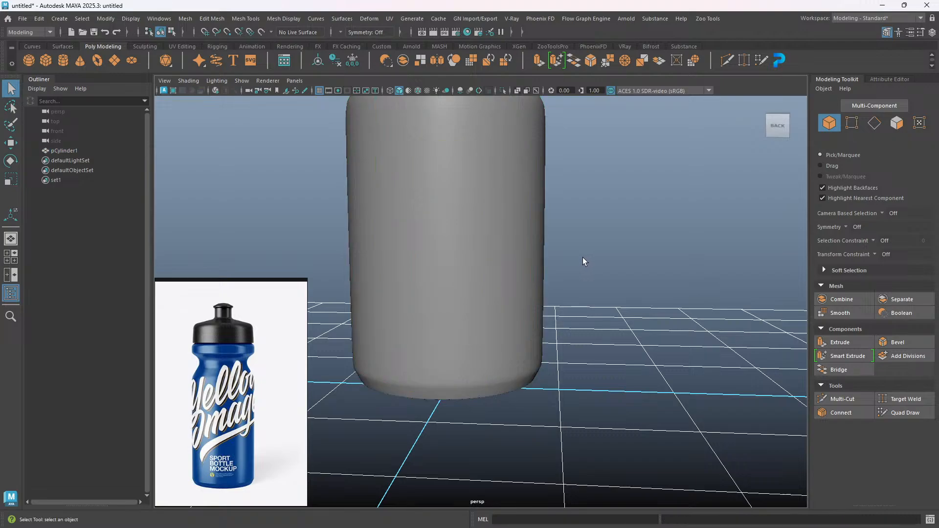
middle_click_drag(585, 262, 476, 287, "alt")
left_click_drag(476, 287, 468, 312, "alt")
left_click(492, 271)
mouse_move(468, 312)
right_mouse_down("alt")
mouse_move(430, 270)
mouse_move(434, 310)
mouse_move(431, 268)
mouse_move(471, 293)
right_mouse_up("alt")
left_click_drag(471, 294, 480, 295, "alt")
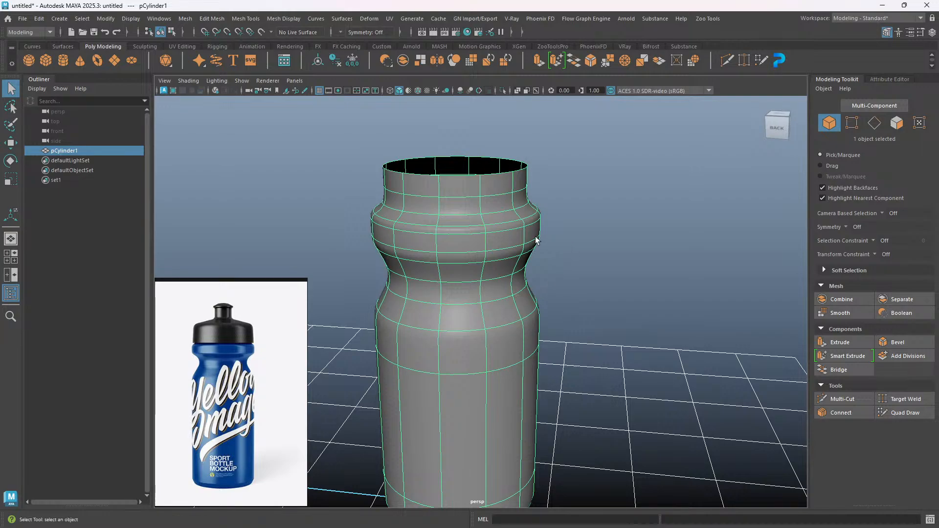
key("1")
Bevel the edge loop where the neck meets the bulge below it with a fraction of 0.1.
right_click_drag(552, 201, 555, 174)
double_click(492, 214)
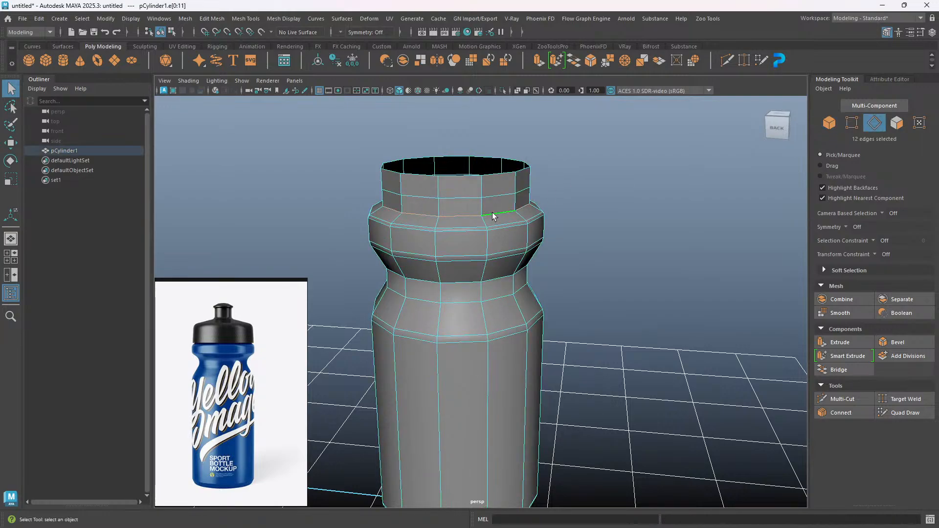
key("ctrl+b")
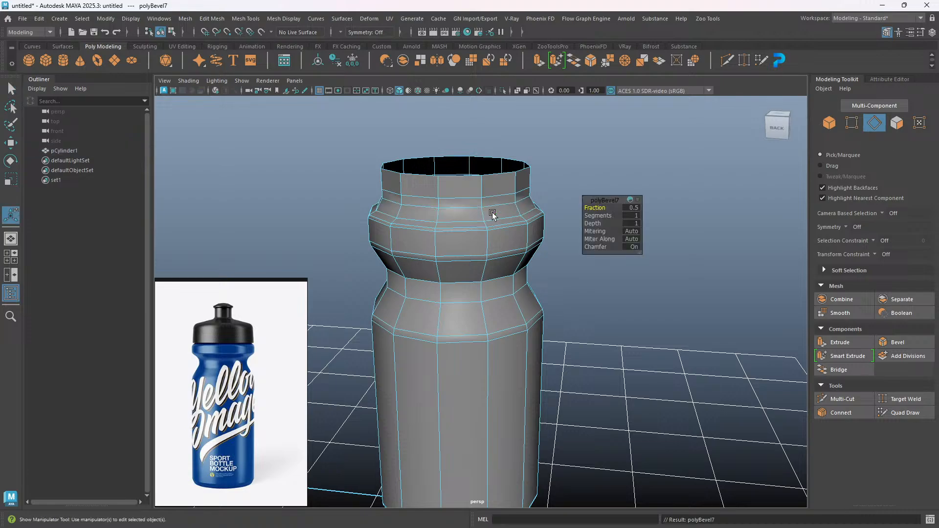
left_click_drag(600, 208, 597, 208)
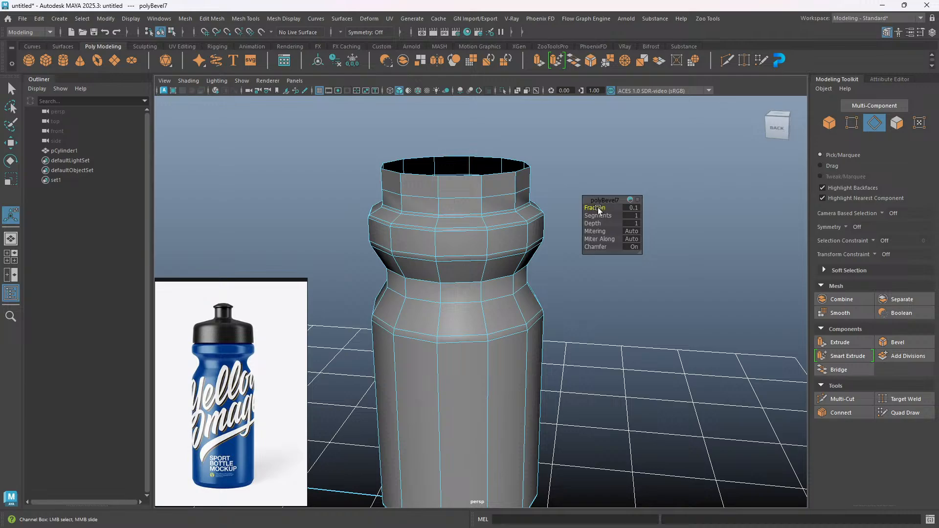
left_click_drag(535, 298, 497, 294, "alt")
Switch the bottle to smooth mesh display and examine the whole shape against the reference.
right_click_drag(556, 277, 582, 245)
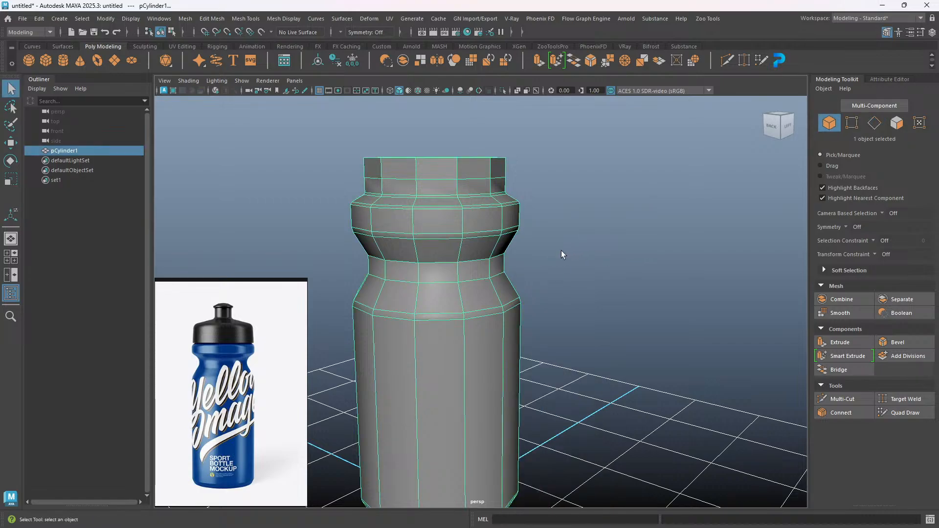
key("3")
left_click(528, 242)
left_click_drag(528, 242, 461, 284, "alt")
middle_click_drag(461, 283, 463, 268, "alt")
left_click_drag(463, 269, 482, 324, "alt")
middle_click_drag(597, 262, 552, 264, "alt")
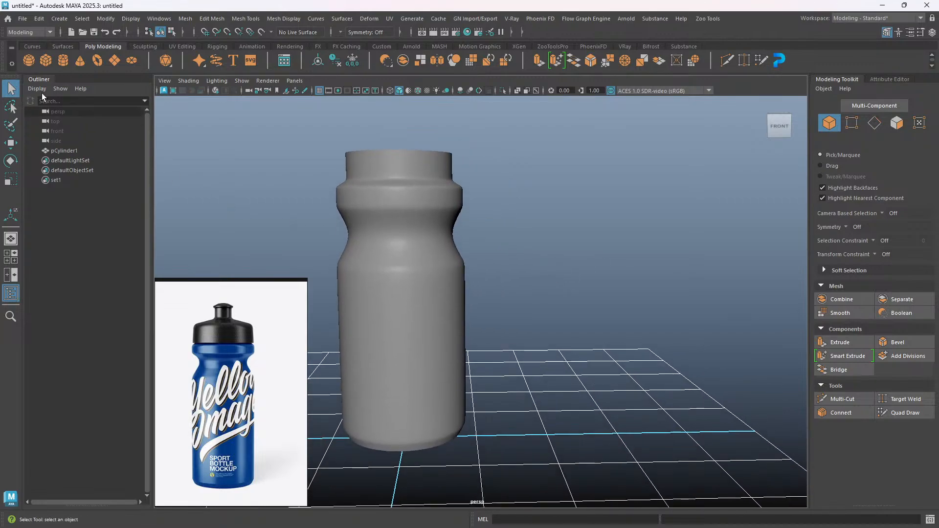
Create a second polygon cylinder, place it beside the bottle's upper half, and scale it uniformly to 8.59.
left_click(63, 57)
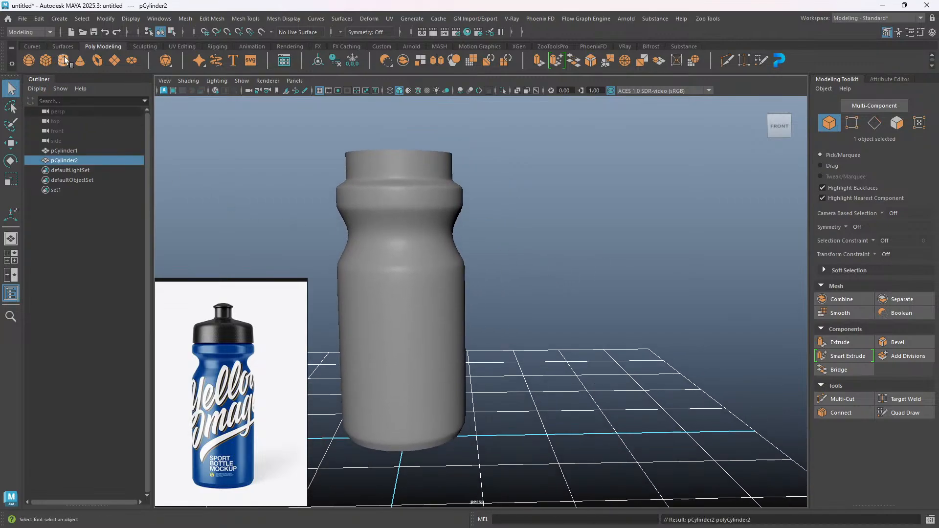
key("w")
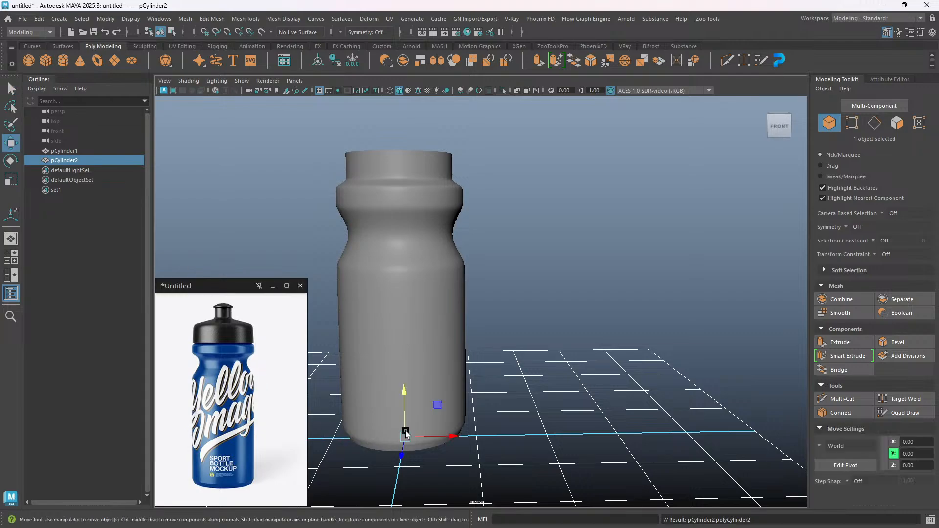
left_click_drag(452, 438, 598, 434)
left_click_drag(551, 392, 553, 234)
key("r")
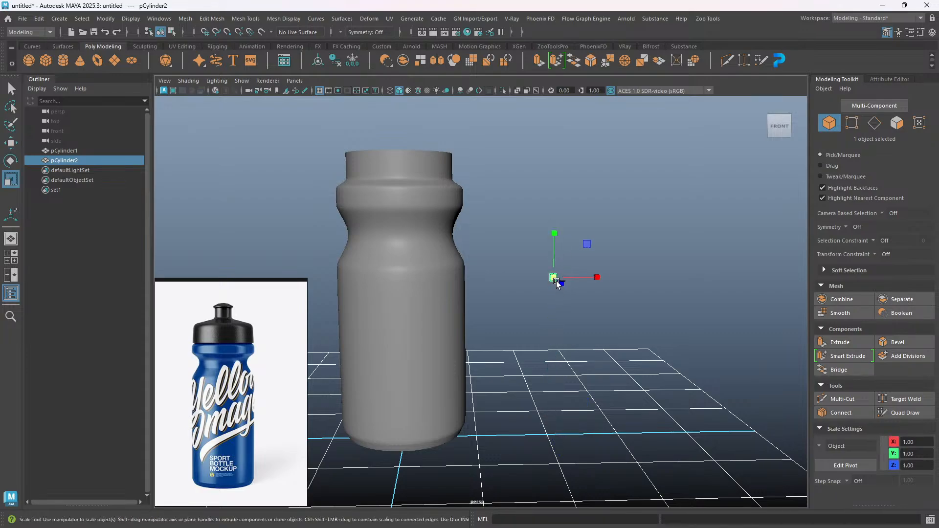
left_click_drag(554, 277, 601, 280)
left_click_drag(585, 339, 581, 340, "alt")
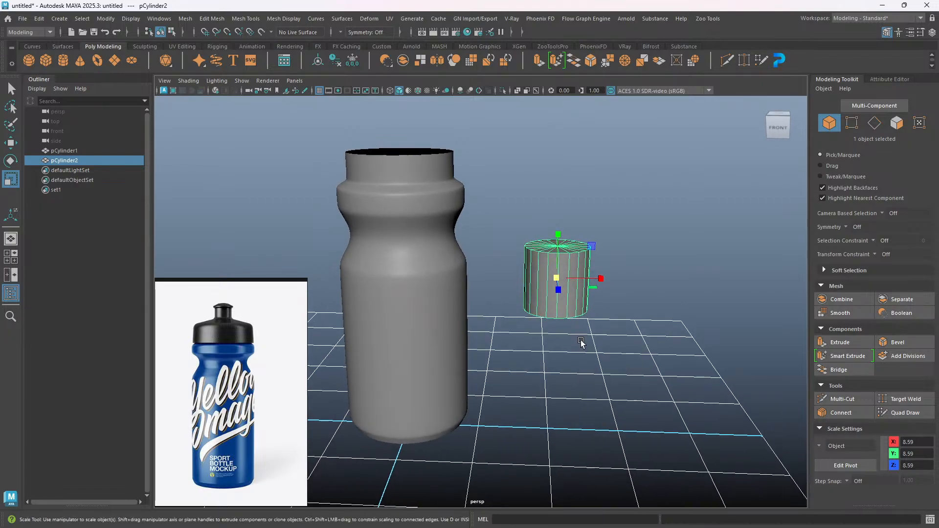
Set the new cylinder's axis subdivisions to 12 and delete its top and bottom cap faces.
left_click(894, 79)
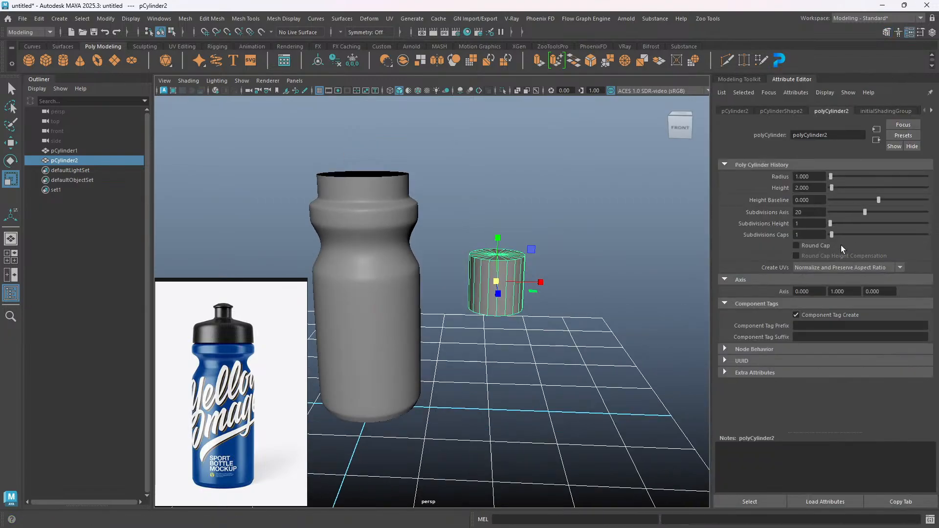
left_click_drag(863, 212, 847, 212)
left_click_drag(426, 283, 504, 300, "alt")
right_click(499, 294)
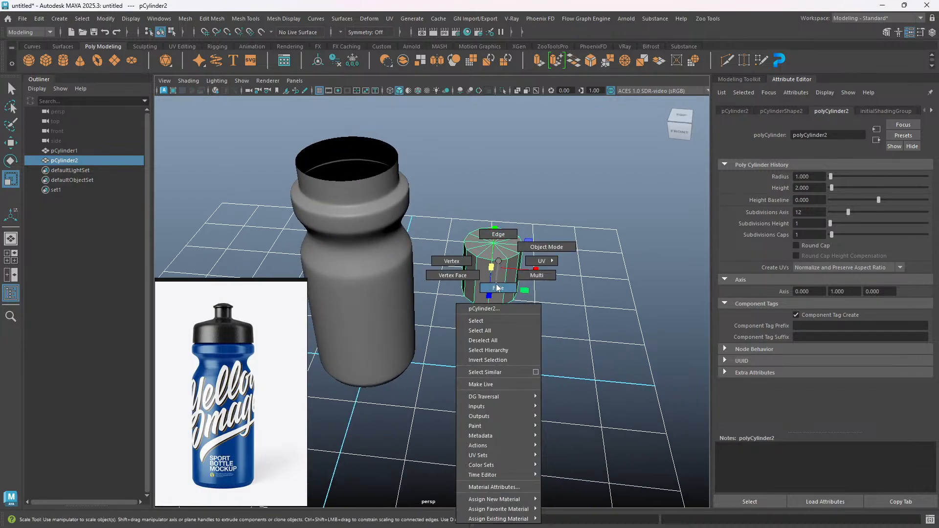
left_click(498, 288)
left_click_drag(492, 304, 526, 279, "alt")
key("Delete")
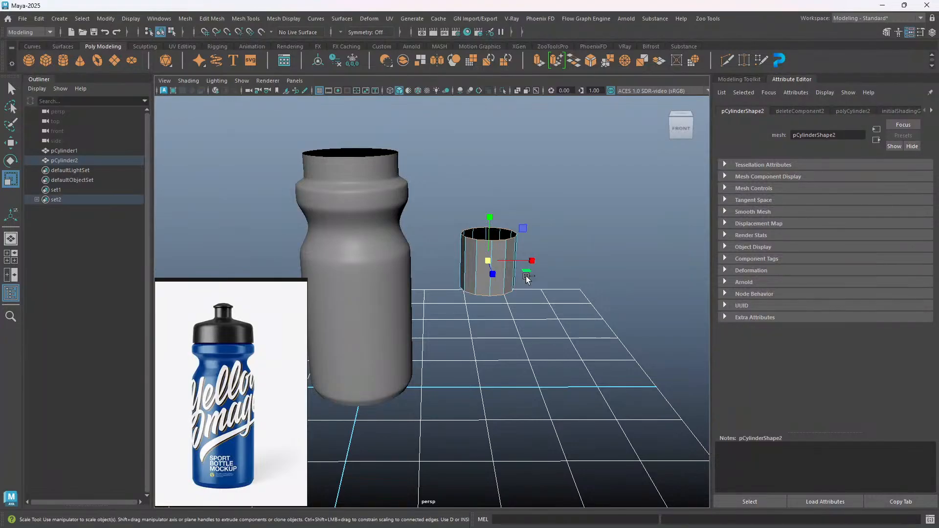
Flatten the open cylinder vertically into a short ring and raise it to the height of the bottle's mouth.
left_click_drag(526, 279, 459, 277, "alt")
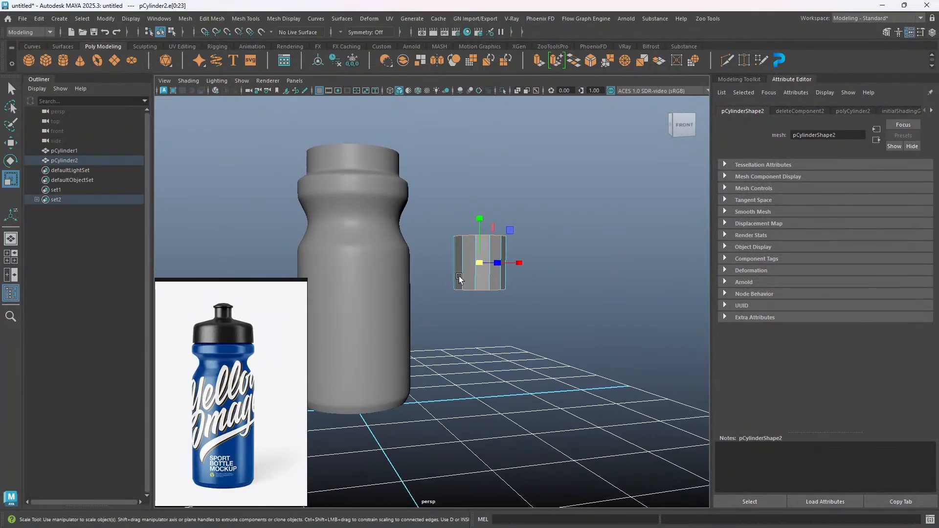
left_click_drag(478, 215, 483, 342)
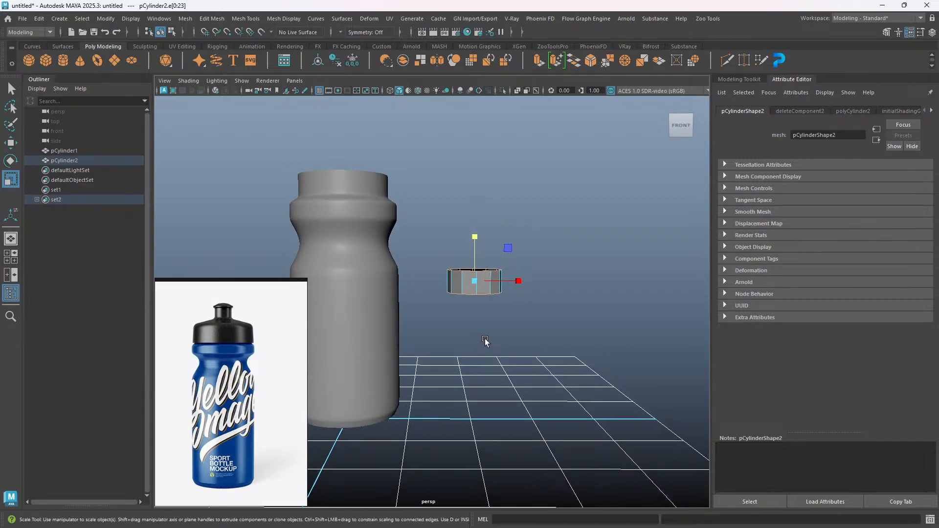
key("w")
left_click_drag(475, 235, 475, 125)
middle_click_drag(391, 233, 487, 267, "alt")
left_click_drag(625, 207, 488, 201)
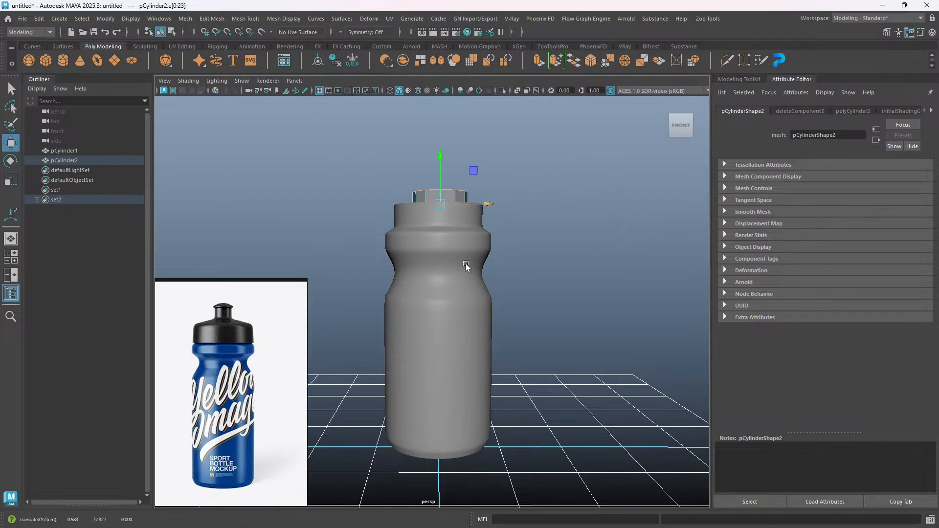
left_click_drag(470, 260, 473, 279, "alt")
left_click_drag(491, 213, 632, 213)
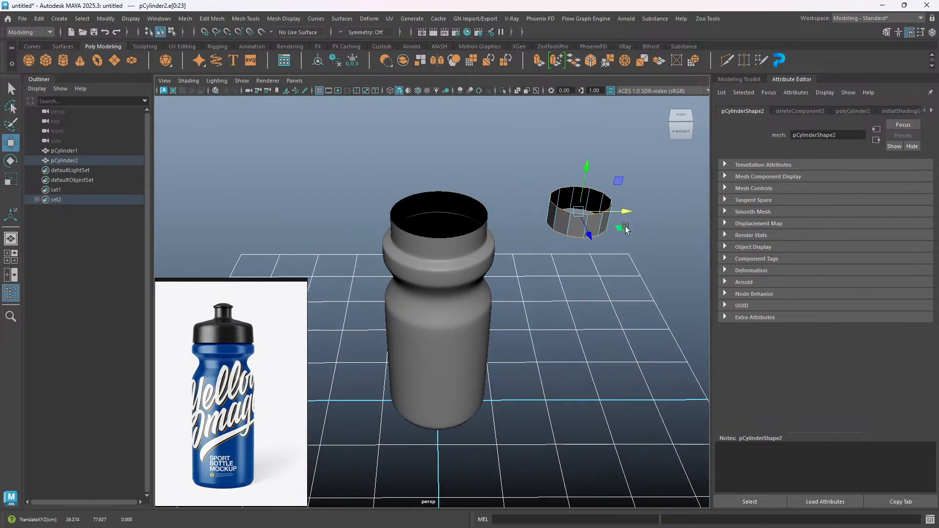
left_click_drag(586, 315, 586, 296, "alt")
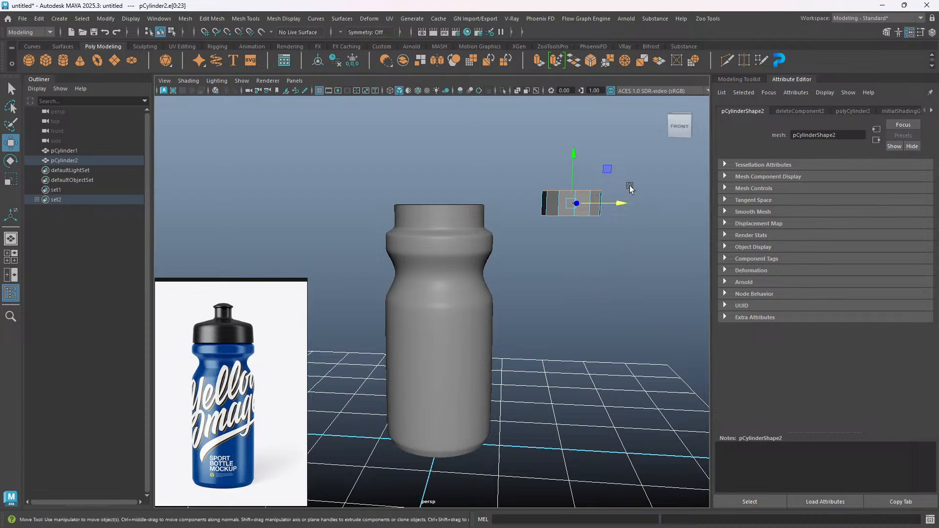
Snap the ring horizontally to the bottle's central axis and scale it uniformly to slightly wider than the neck.
key("x")
left_click_drag(620, 205, 431, 210)
left_click_drag(462, 324, 516, 353, "alt")
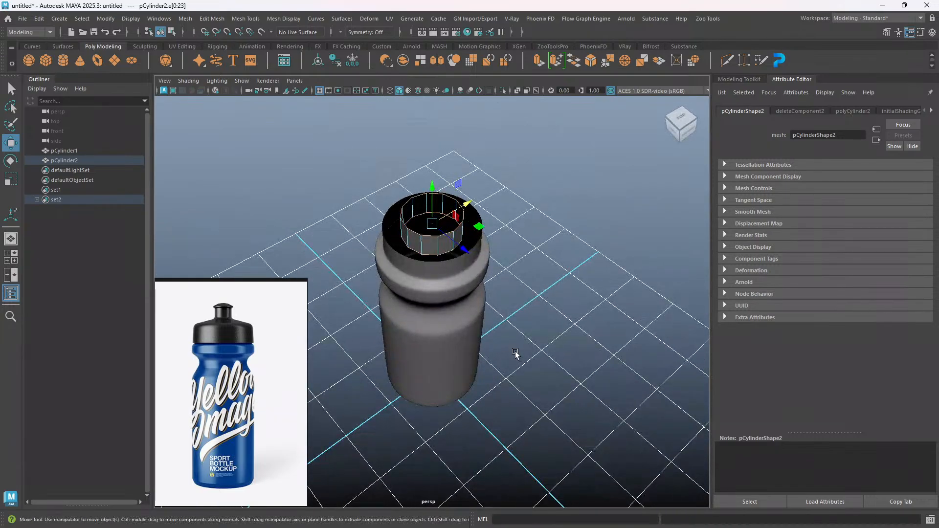
key("r")
left_click_drag(433, 224, 480, 289)
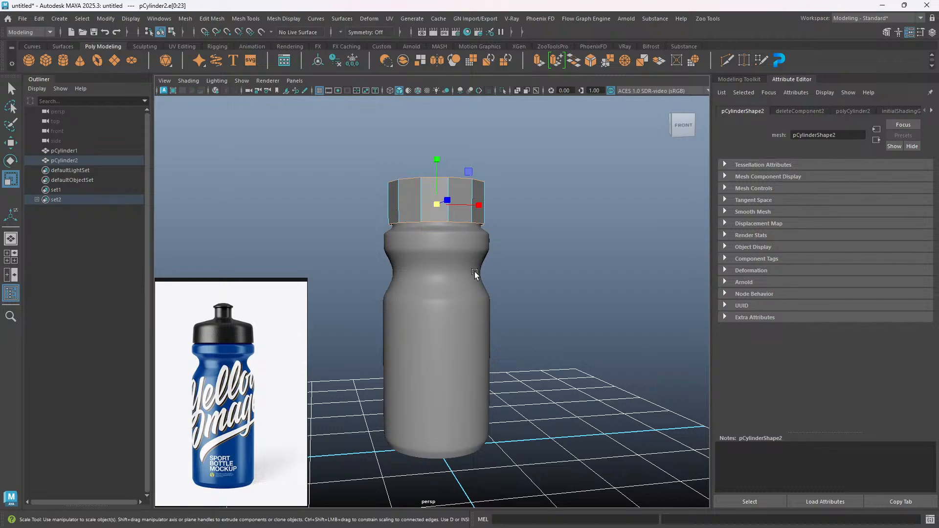
Lower the ring until it rests on the bulge below the neck, and turn on wireframe on shaded.
scroll(434, 248, "up", 3)
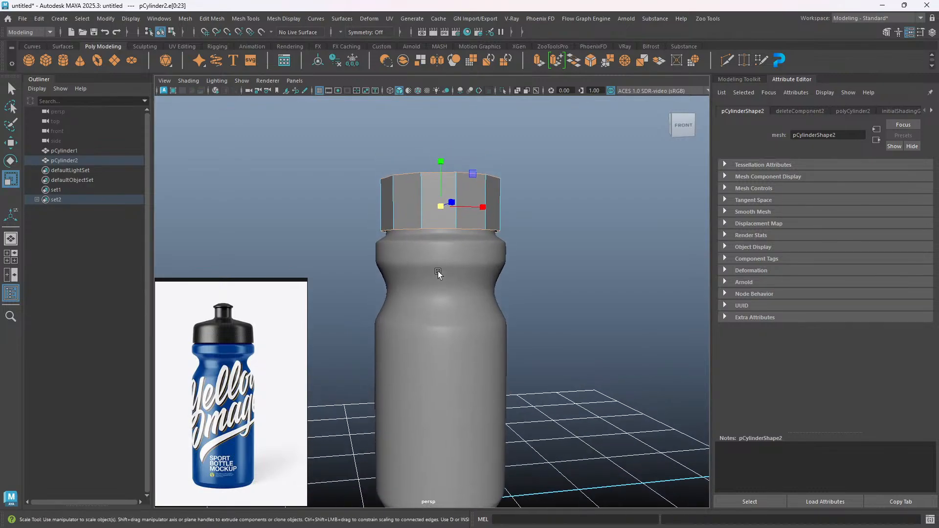
key("w")
left_click_drag(440, 161, 440, 165)
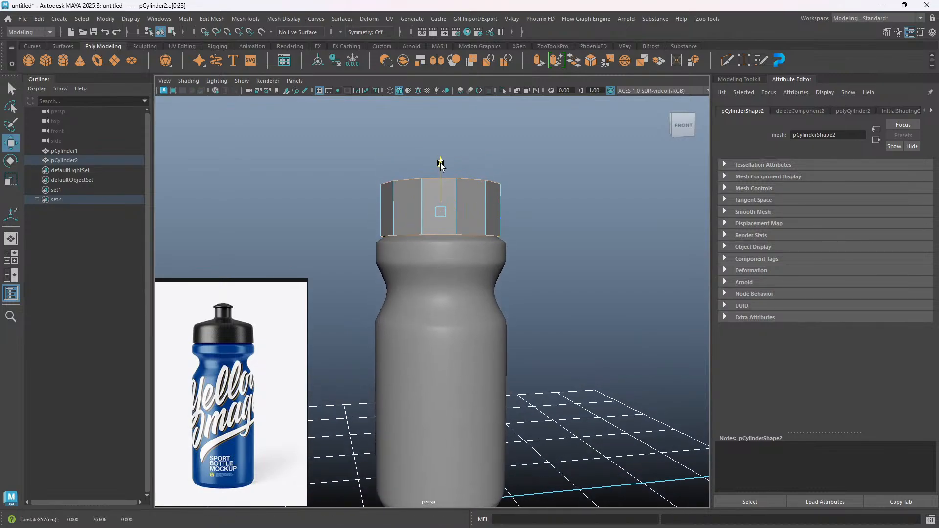
left_click_drag(455, 255, 455, 280, "alt")
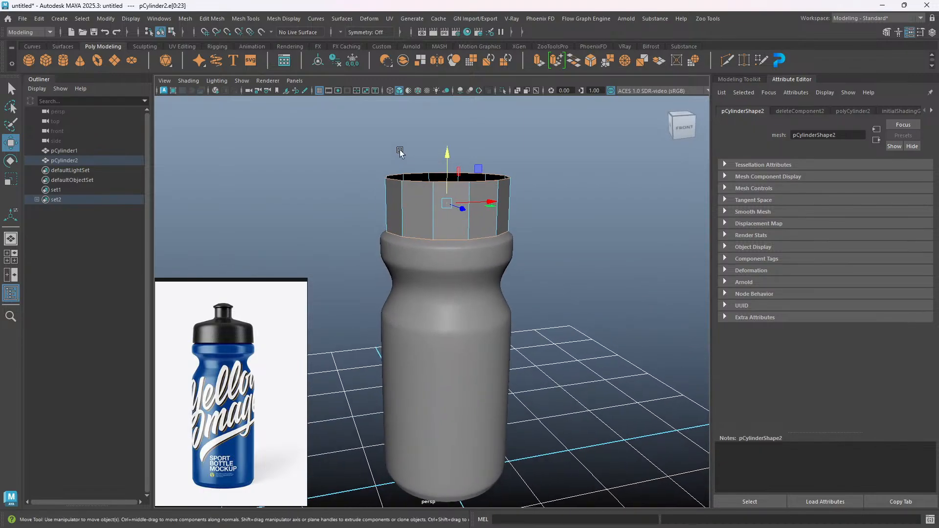
left_click(418, 90)
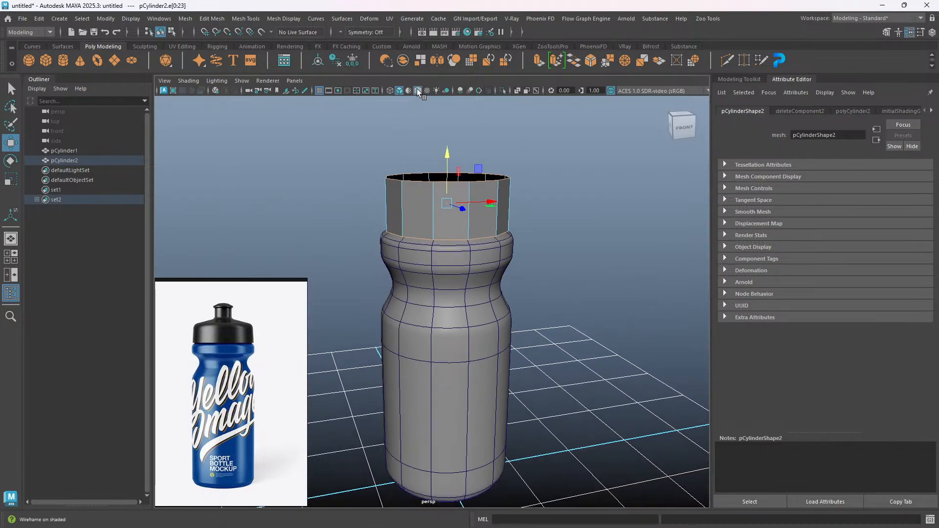
Turn on viewport anti-aliasing, display the bottle and ring as wireframe, and clear the selection.
left_click(479, 91)
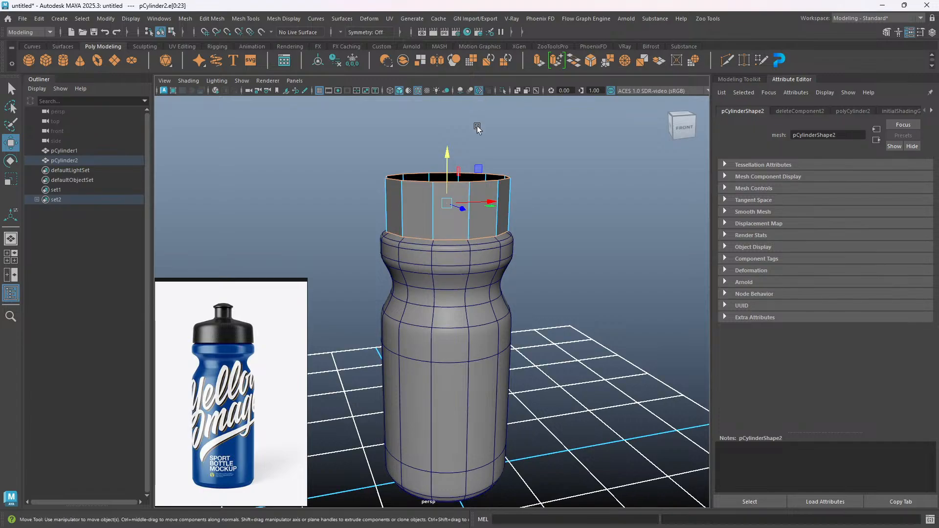
left_click(390, 91)
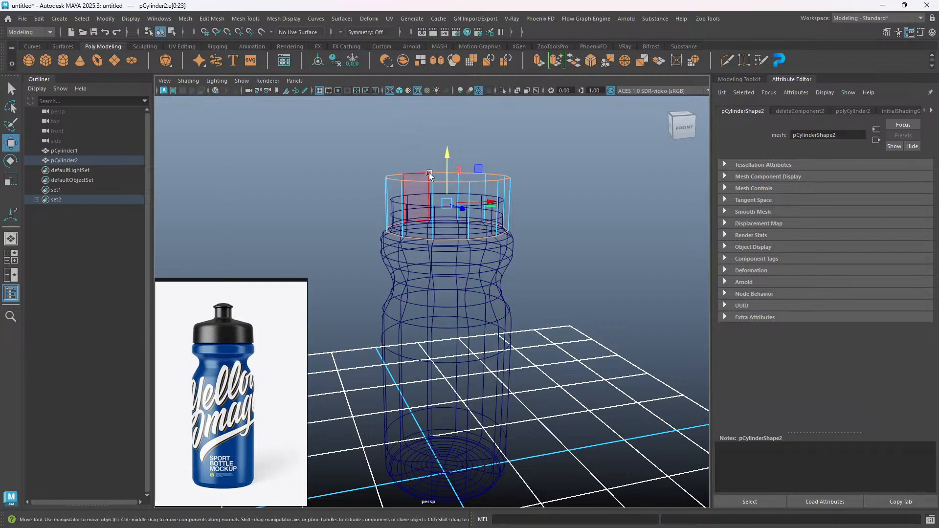
left_click_drag(470, 252, 463, 248, "alt")
left_click(547, 191)
middle_click_drag(491, 212, 479, 236, "alt")
left_click_drag(479, 237, 478, 245, "alt")
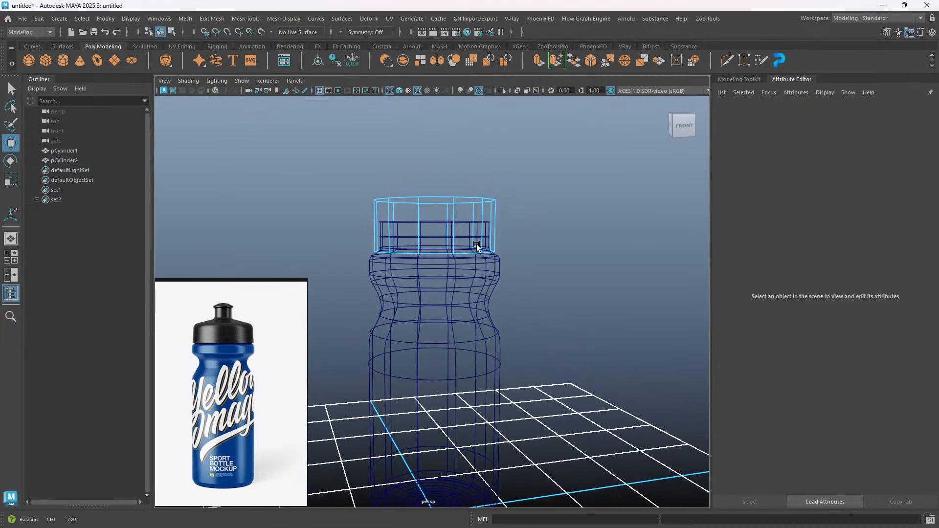
Select the ring's top edge loop and lower it to just below the bottle's mouth, at a height of about 75.8 cm.
right_click_drag(504, 174, 504, 150)
left_click_drag(478, 207, 477, 210, "alt")
double_click(465, 202)
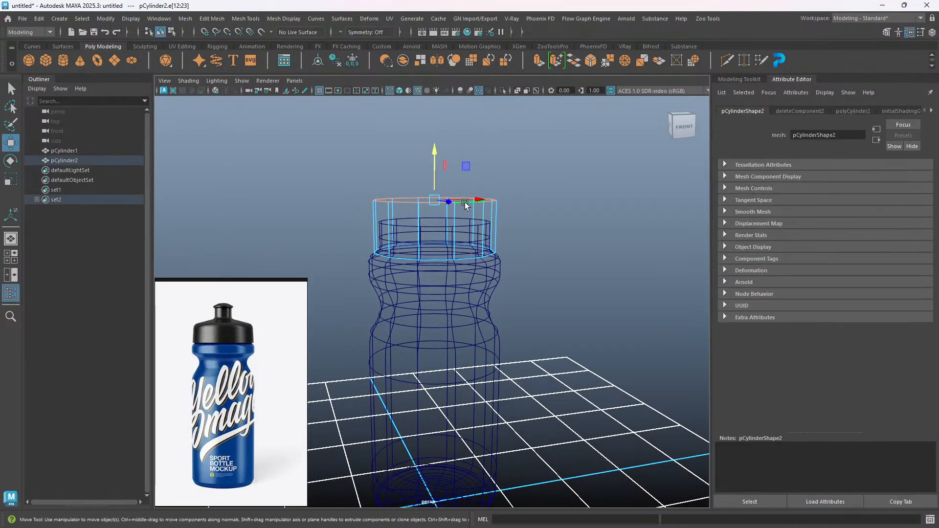
left_click_drag(436, 151, 441, 178)
left_click_drag(492, 258, 477, 253, "alt")
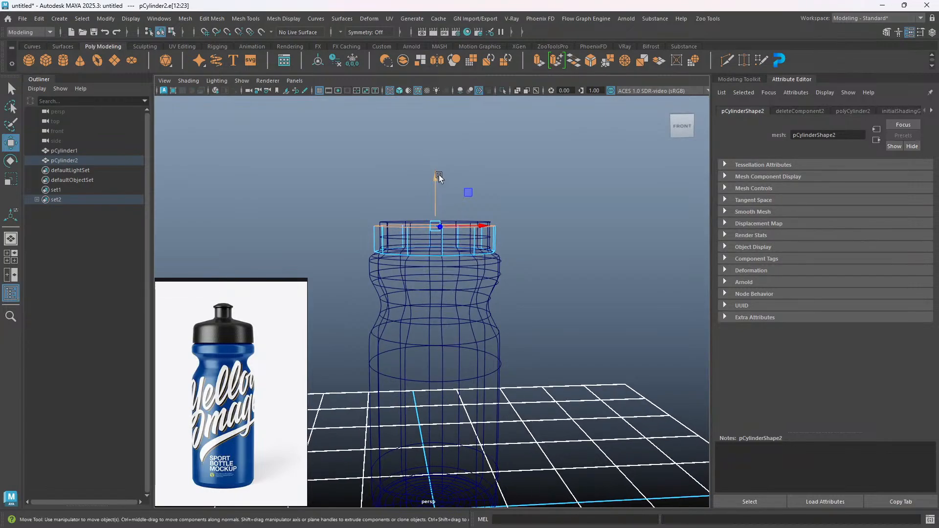
left_click_drag(439, 177, 438, 180)
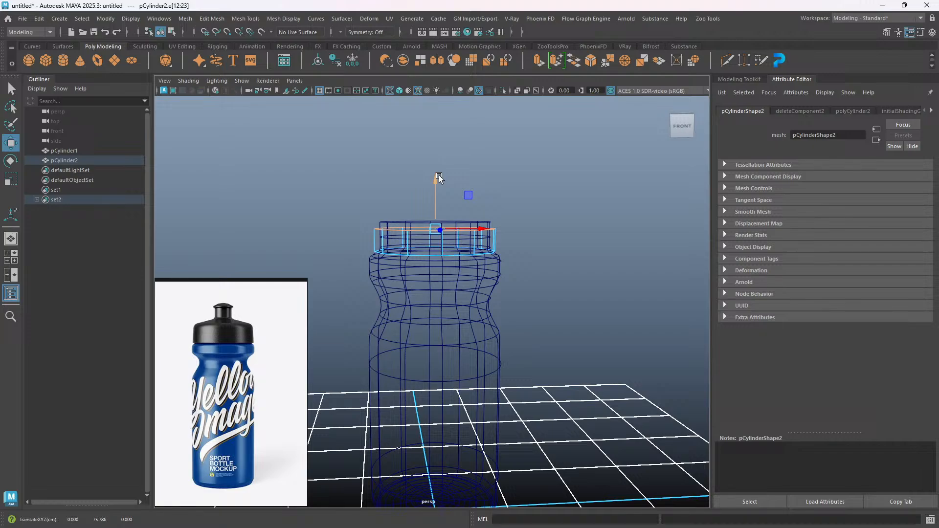
Extrude the ring's top edge loop straight up to about 79.2 cm, slightly above the bottle's mouth.
key("ctrl+e")
key("w")
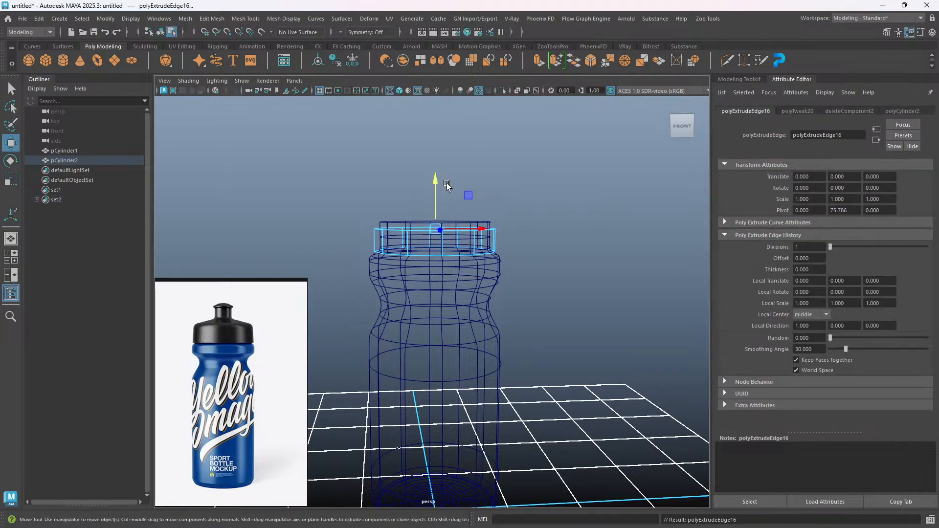
left_click_drag(437, 179, 442, 165)
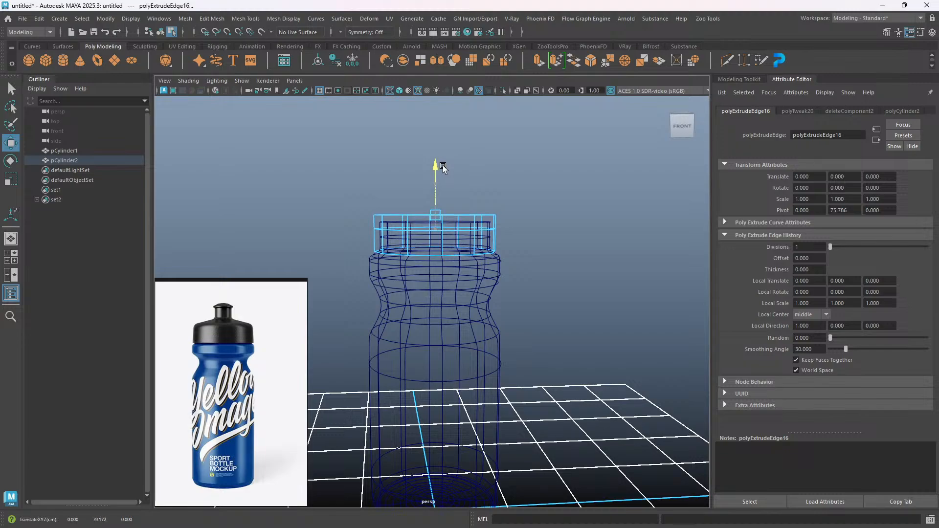
left_click_drag(444, 168, 445, 167)
left_click_drag(515, 236, 509, 245, "alt")
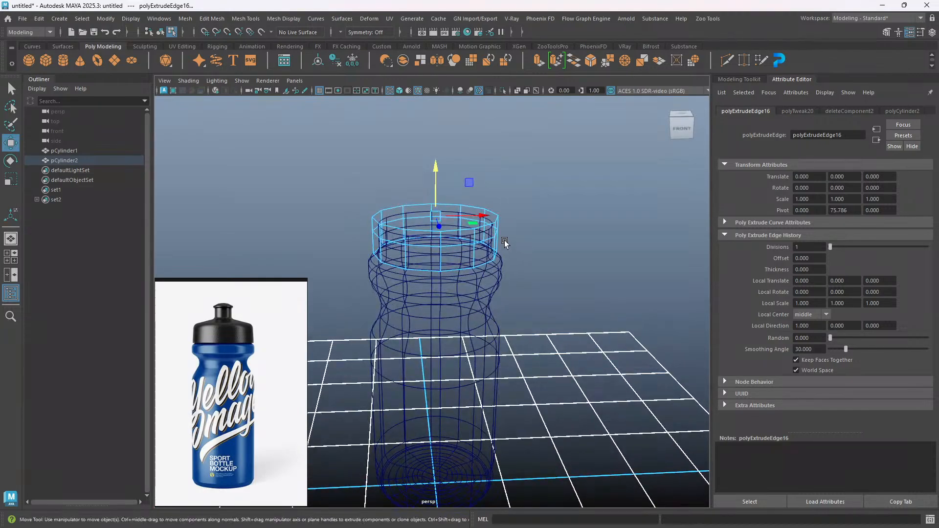
Extrude the ring's top edge loop, scale it inward to about half the cap's width, and return to shaded display.
double_click(456, 226)
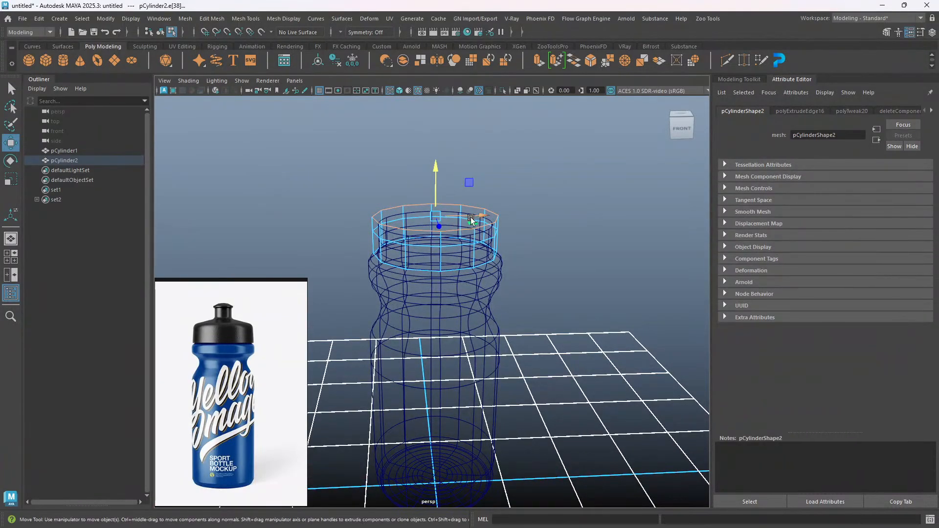
key("ctrl+e")
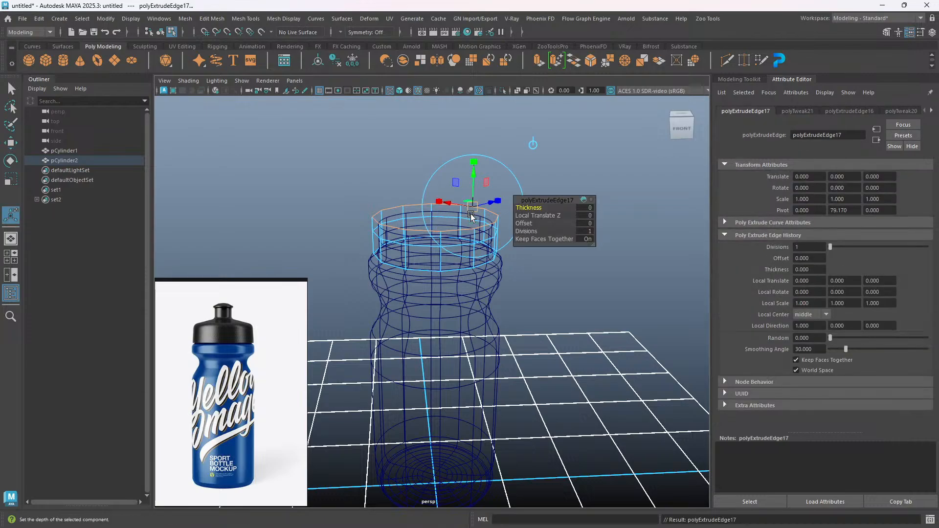
key("r")
left_click_drag(433, 215, 423, 217)
mouse_move(435, 267)
left_mouse_down("alt")
mouse_move(449, 254)
mouse_move(442, 255)
mouse_move(458, 293)
left_mouse_up("alt")
left_click(389, 91)
left_click_drag(433, 244, 435, 275)
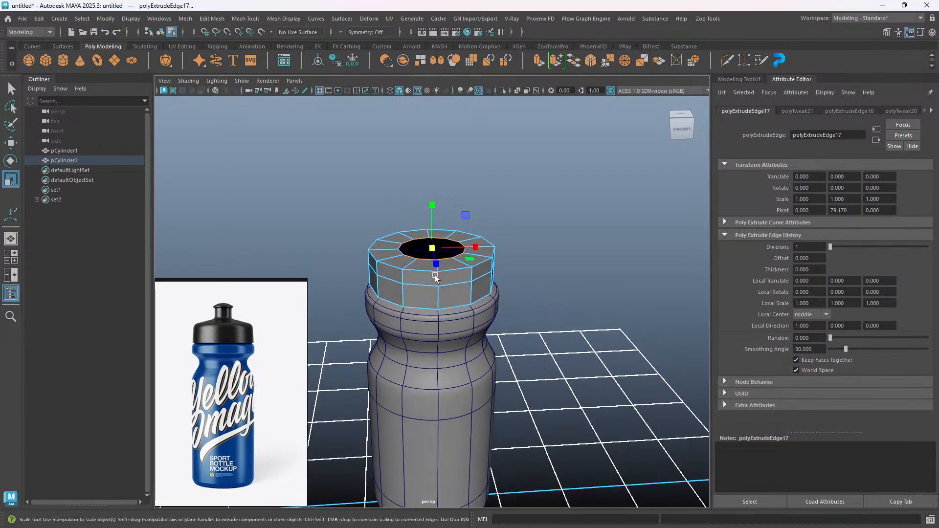
Raise the cap's inner edge loop to about 81.8 cm so the top slopes up toward the opening.
key("w")
left_click_drag(433, 202, 433, 191)
left_click_drag(427, 301, 440, 267, "alt")
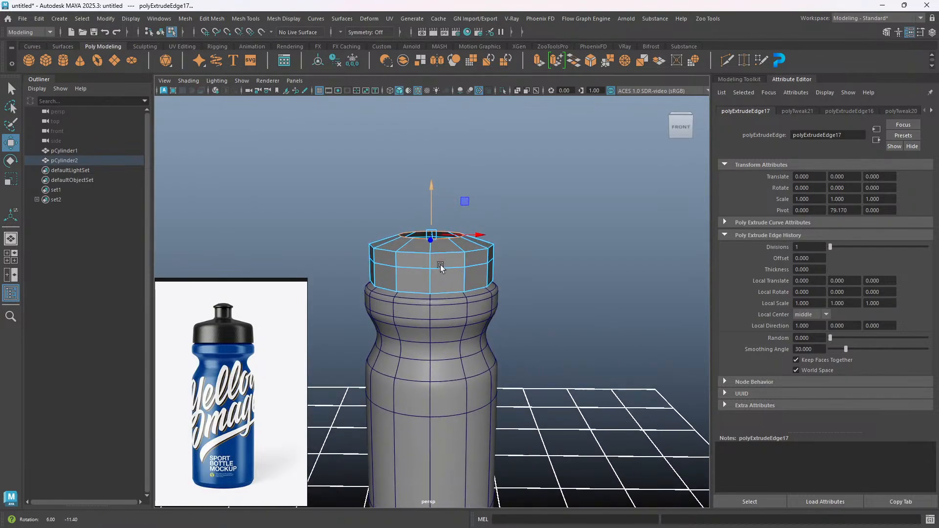
left_click_drag(462, 304, 448, 301, "alt")
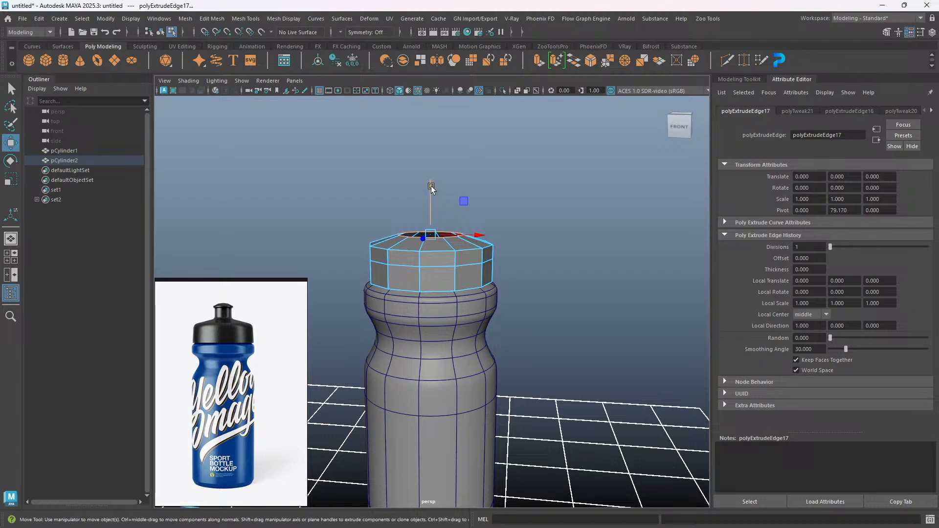
left_click_drag(430, 189, 519, 232, "alt")
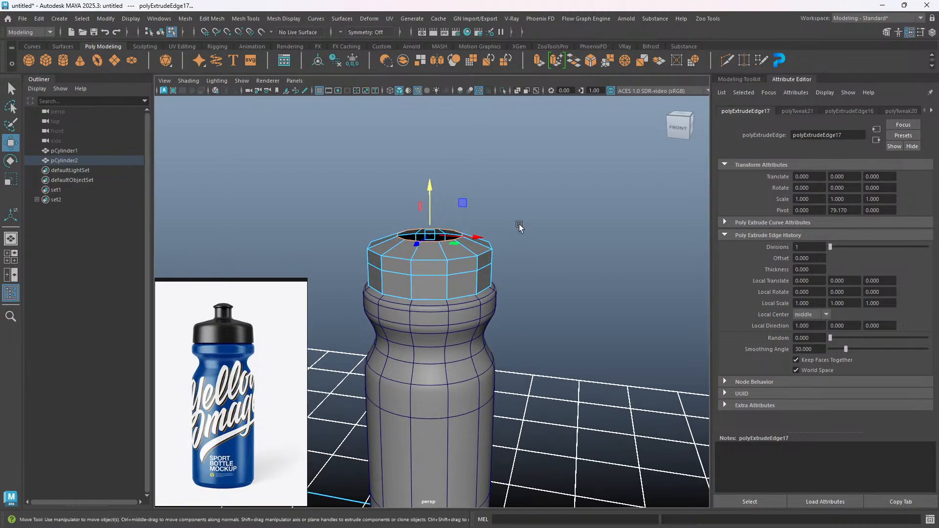
Insert an edge loop around the middle of the cap's sloped top and return to moving components.
right_click_drag(515, 205, 546, 191)
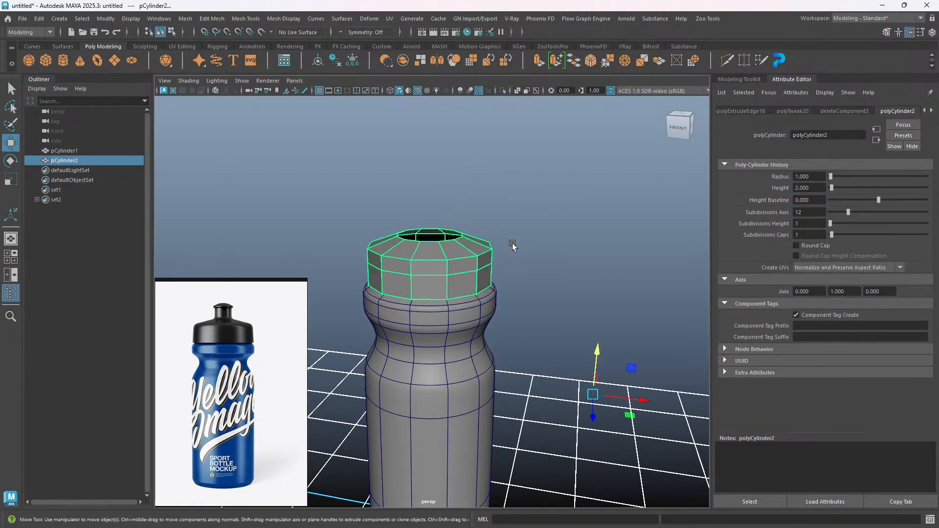
right_click_drag(514, 220, 469, 235, "shift")
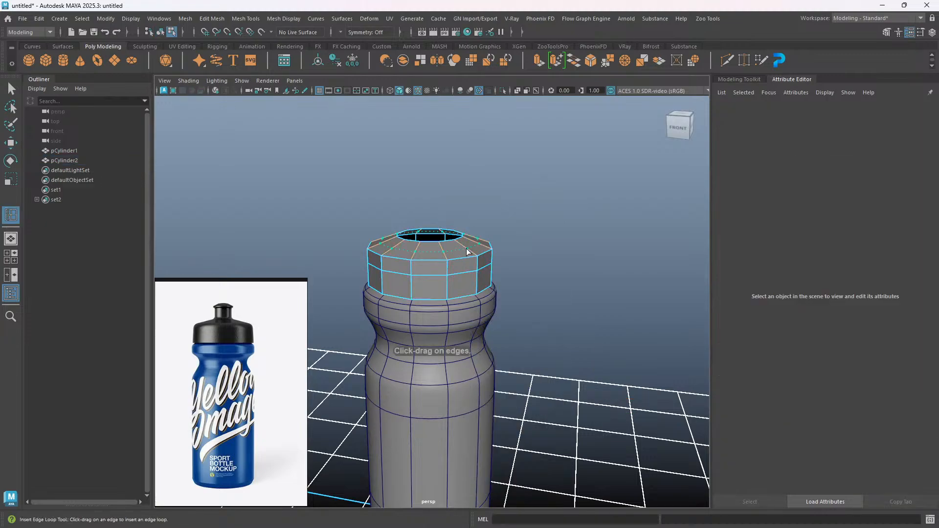
left_click(466, 251)
left_click_drag(433, 292, 466, 281, "alt")
key("w")
left_click(510, 210)
Extrude the cap opening's edge loop, scale it inward, and raise it to about 82.6 cm.
left_click_drag(495, 246, 427, 268, "alt")
double_click(449, 247)
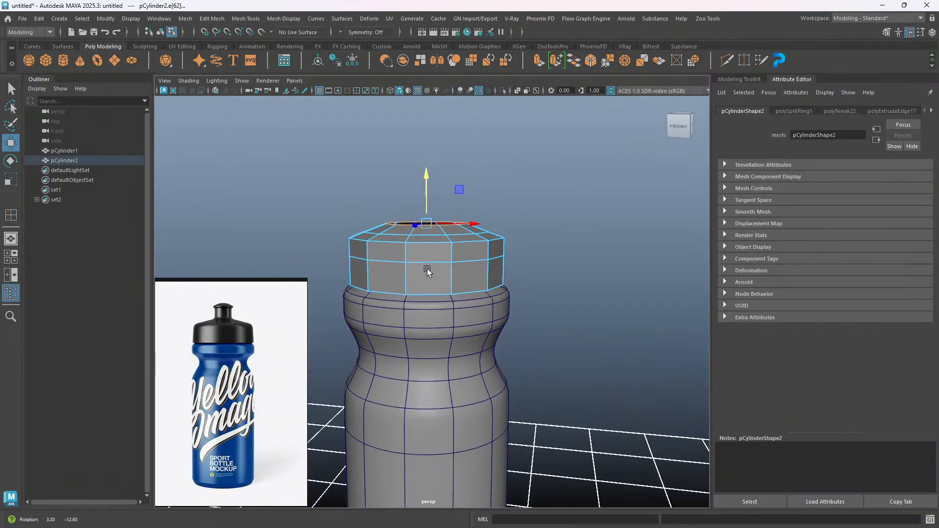
key("g")
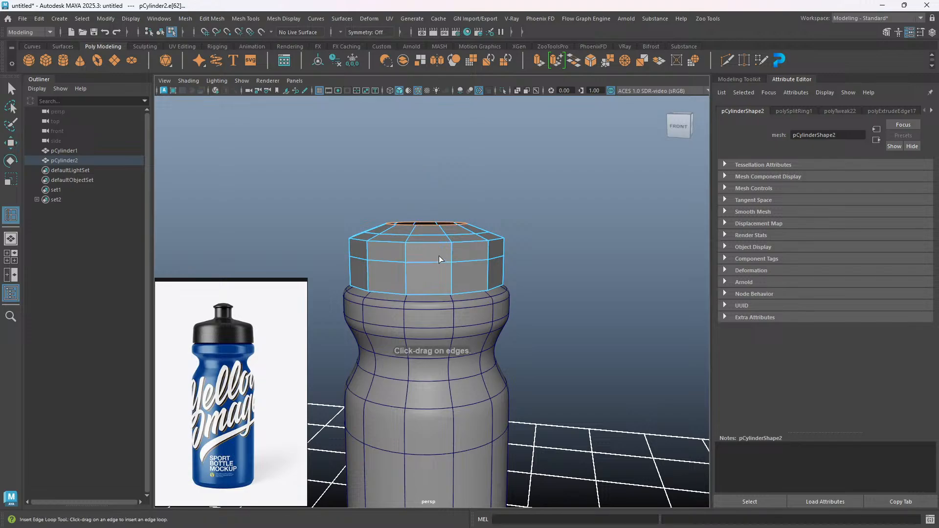
left_click_drag(437, 237, 441, 247, "alt")
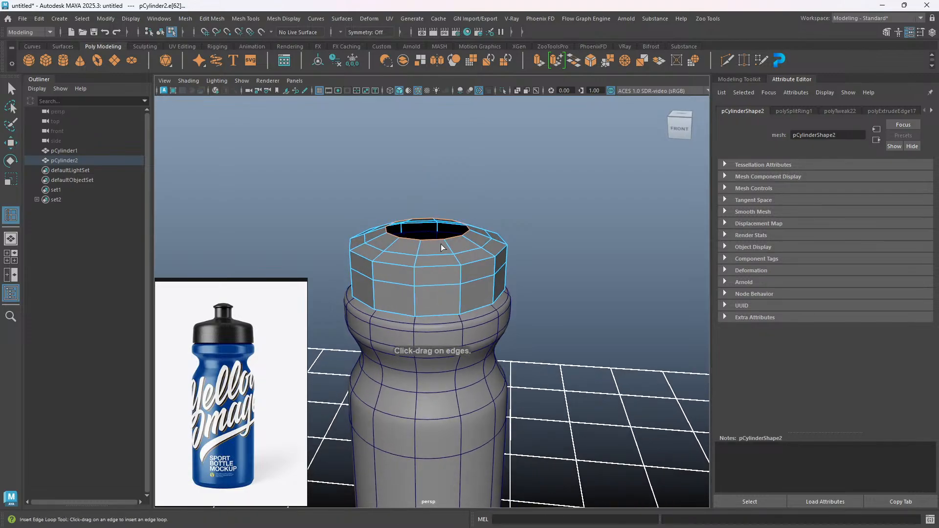
key("w")
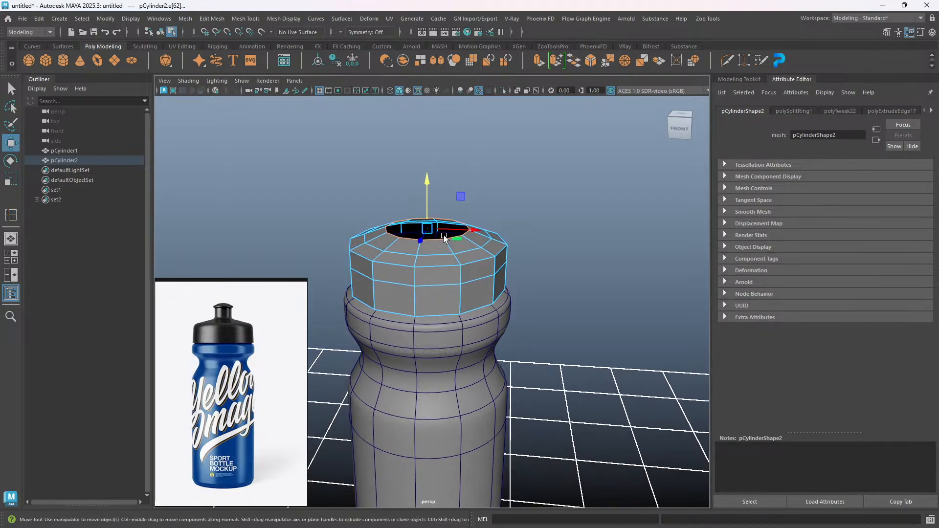
key("ctrl+e")
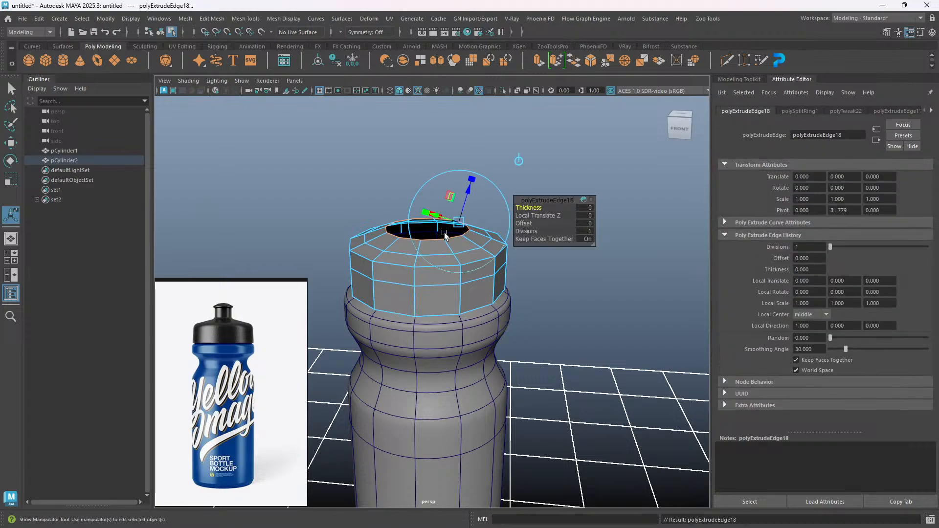
key("r")
left_click_drag(433, 232, 416, 234)
mouse_move(446, 266)
left_mouse_down("alt")
mouse_move(435, 295)
mouse_move(451, 262)
left_mouse_up("alt")
left_click_drag(436, 230, 452, 289, "alt")
middle_click_drag(452, 289, 453, 287)
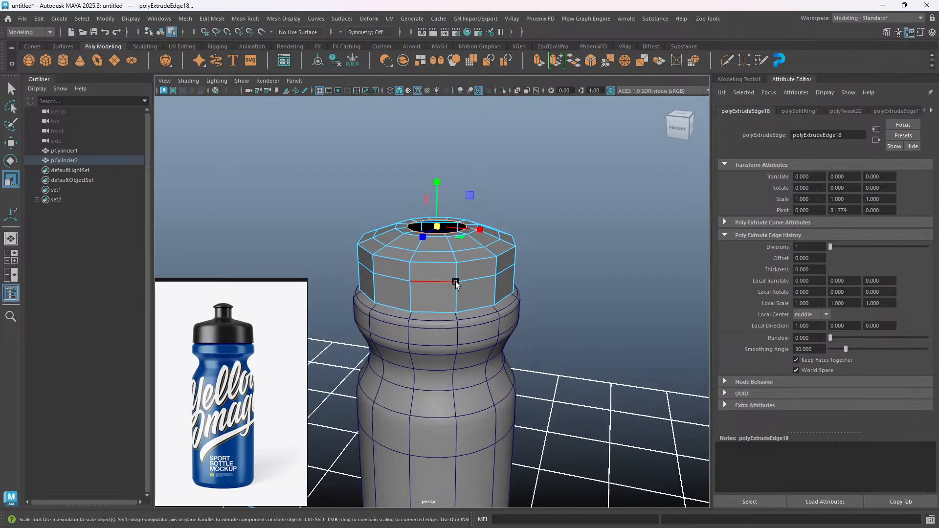
key("w")
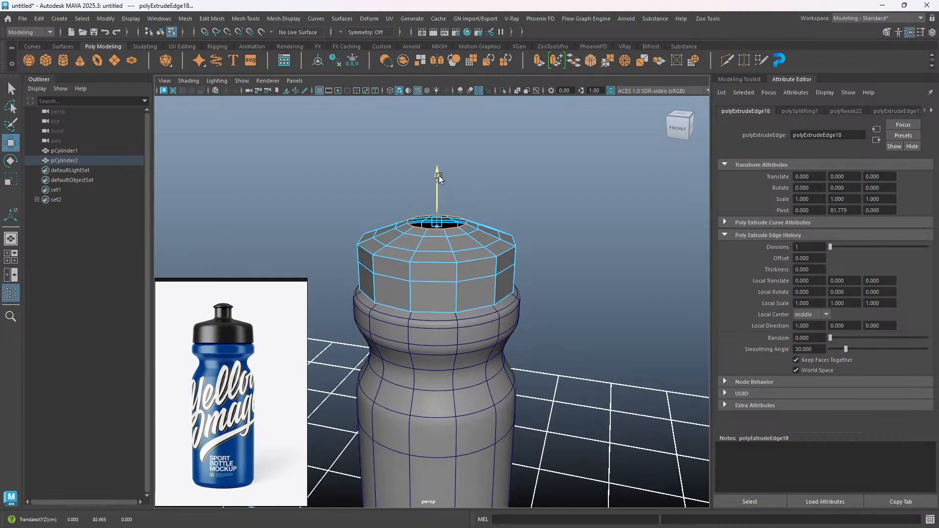
left_click_drag(439, 183, 432, 268, "alt")
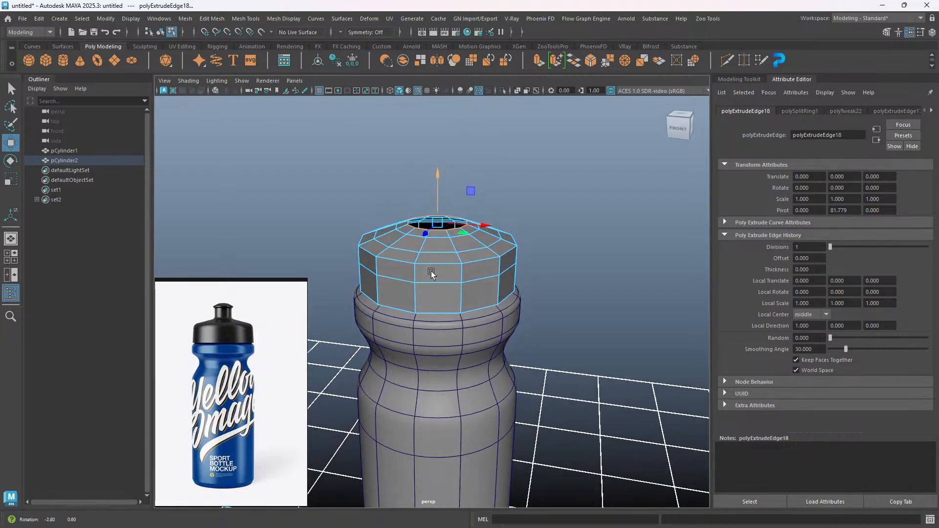
Extrude the cap opening's edge loop once more and scale it inward uniformly.
key("r")
right_click_drag(451, 260, 458, 205, "shift")
left_click_drag(439, 226, 425, 289)
left_click_drag(436, 231, 439, 289)
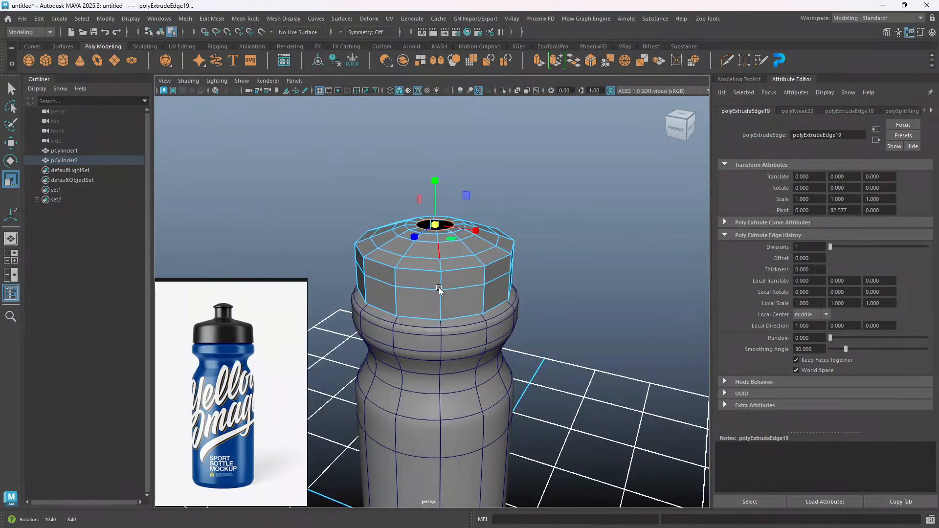
Undo the extra edge extrusion and the last scaling of the cap opening.
key("ctrl+e")
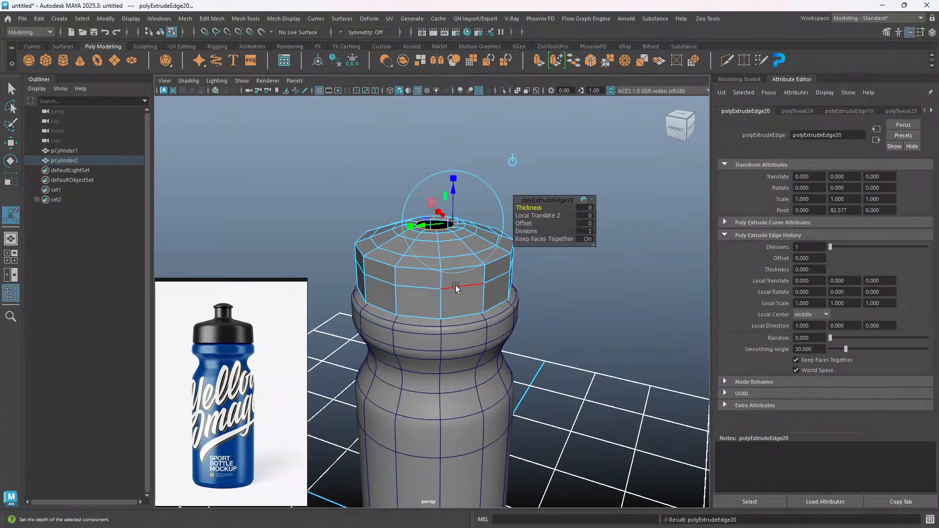
key("ctrl+z")
key("ctrl+z")
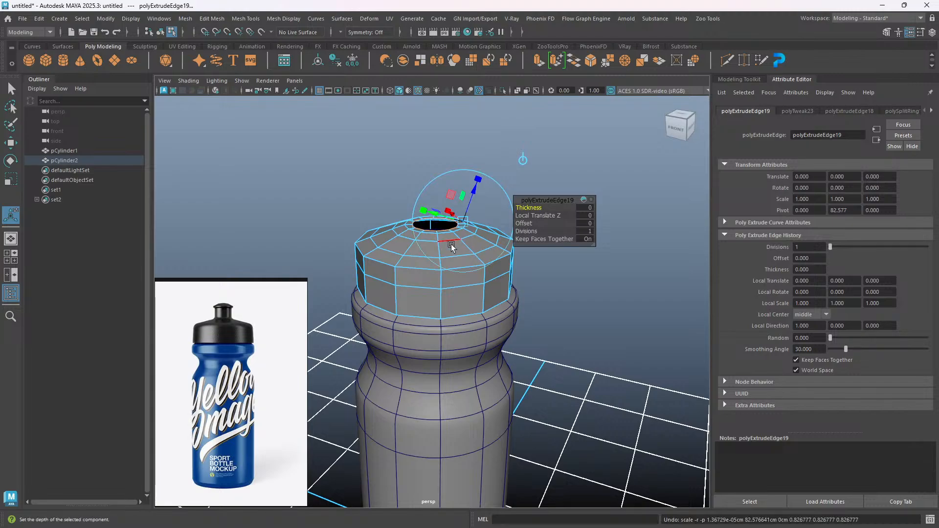
Scale the extruded opening edge down to the spout's width and raise it to about 83.3 cm.
key("r")
mouse_move(451, 247)
left_mouse_down("alt")
mouse_move(435, 230)
mouse_move(433, 247)
left_mouse_up("alt")
left_click_drag(450, 301, 438, 284, "alt")
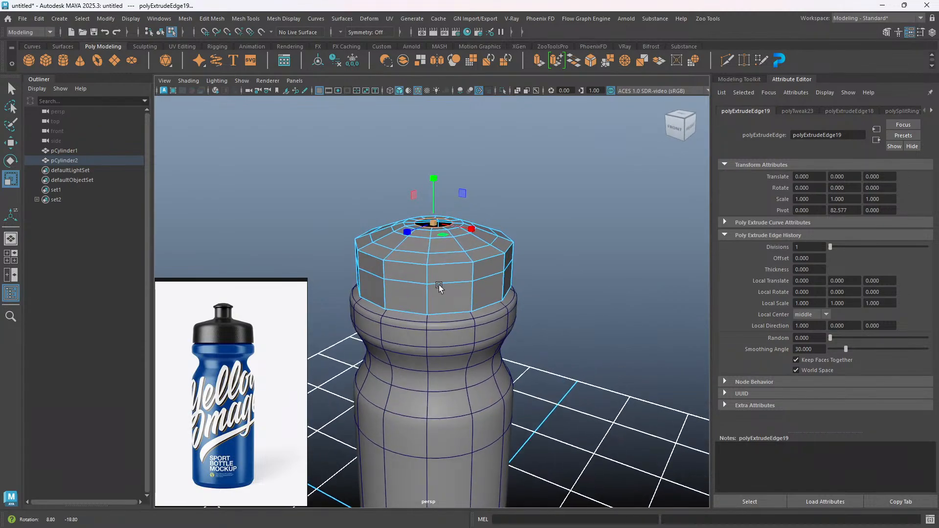
key("w")
left_click_drag(434, 181, 435, 174)
left_click_drag(441, 233, 446, 265, "alt")
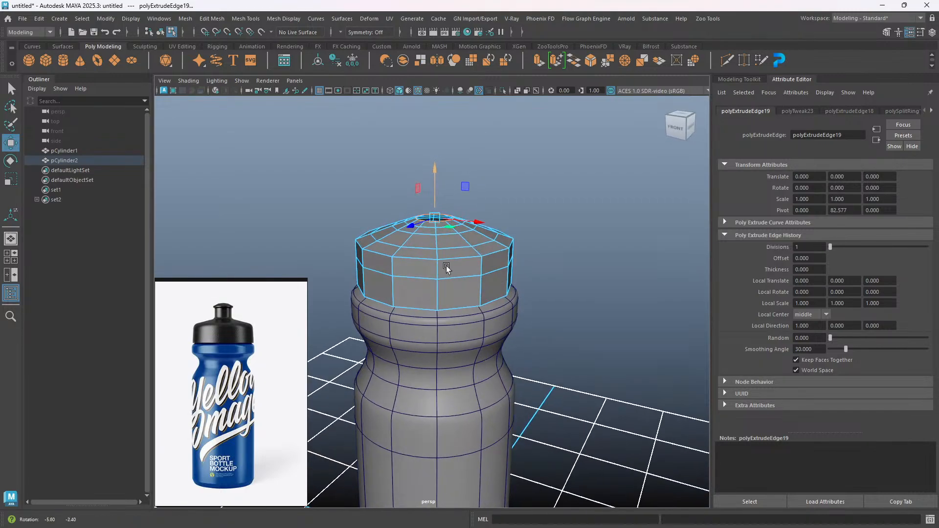
middle_click_drag(450, 265, 435, 267, "alt")
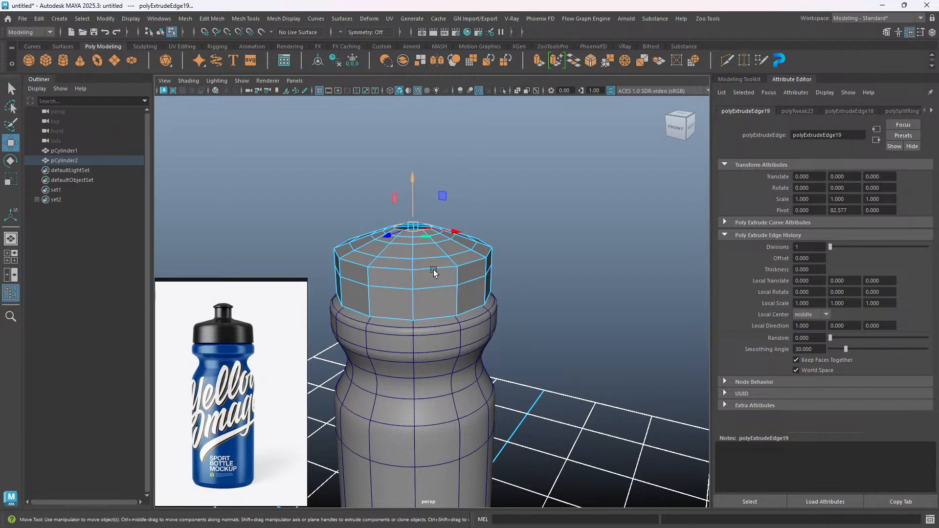
Extrude the cap opening's edge loop straight up to about 89.4 cm to form the narrow spout.
key("ctrl+e")
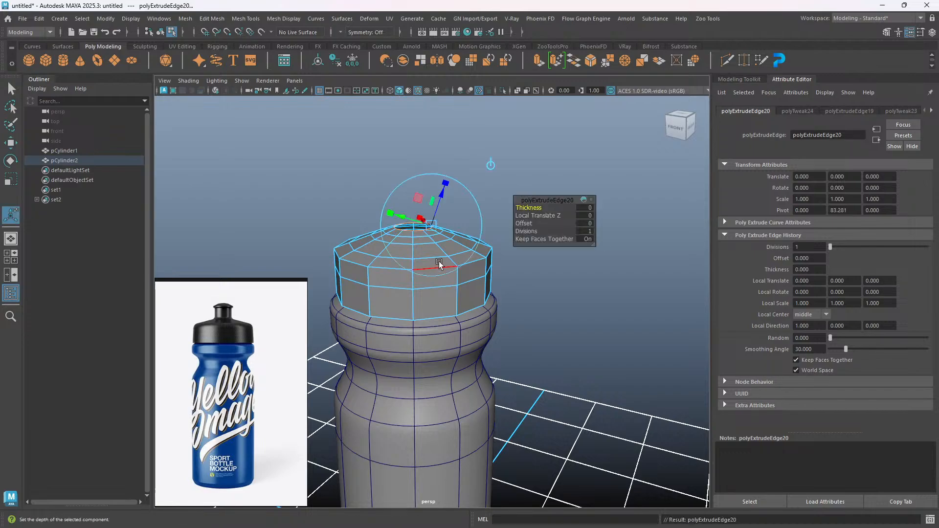
key("w")
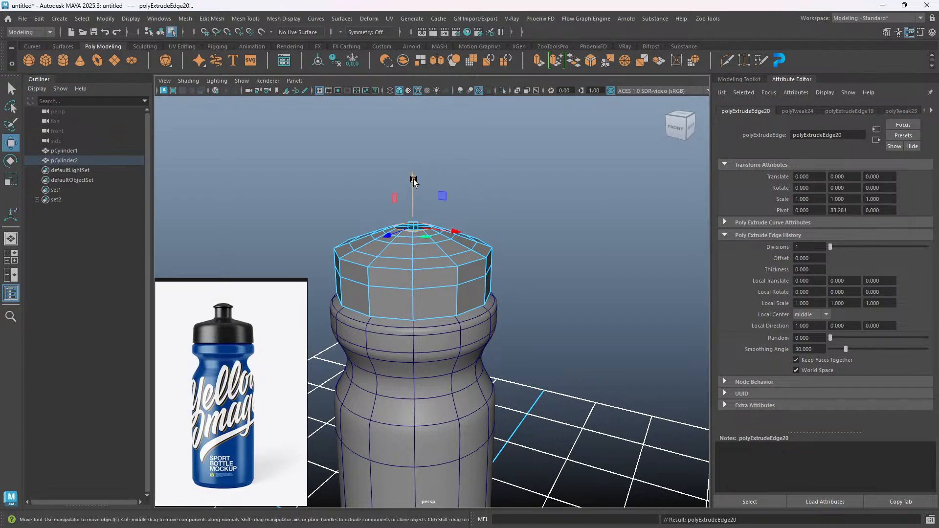
left_click_drag(413, 179, 418, 144)
left_click_drag(421, 258, 434, 183, "alt")
left_click_drag(444, 264, 459, 242, "alt")
scroll(413, 275, "up", 5)
left_click_drag(456, 202, 456, 203)
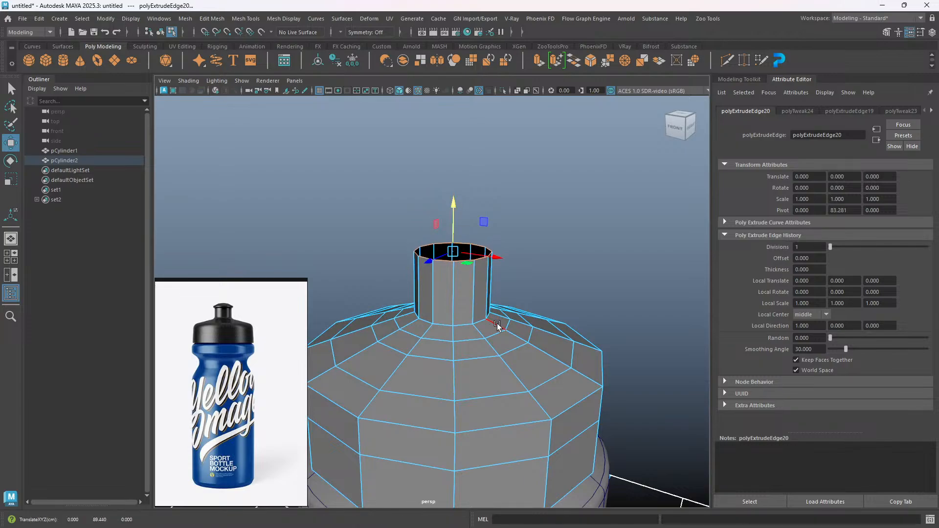
Extrude the spout's top edge loop and scale it slightly outward to start a protruding lip.
key("ctrl+e")
key("r")
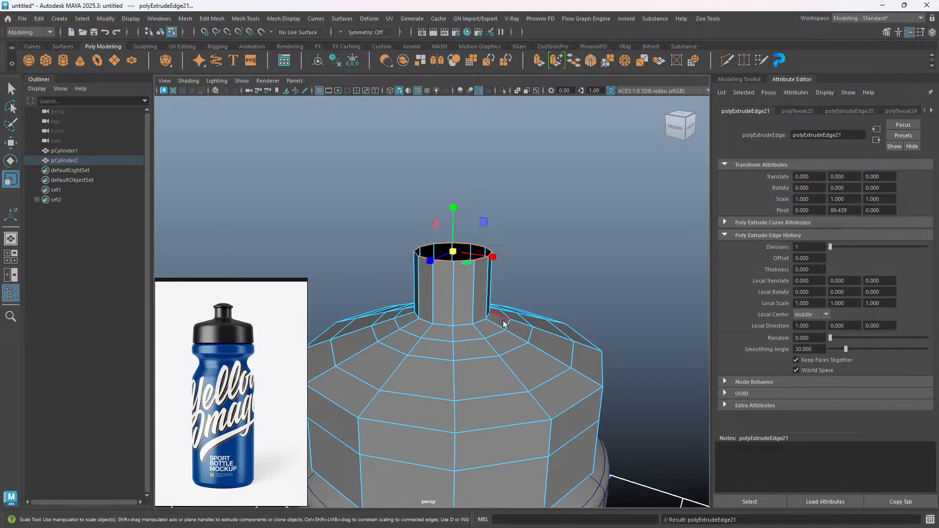
left_click_drag(452, 250, 463, 252)
left_click_drag(494, 314, 449, 298, "alt")
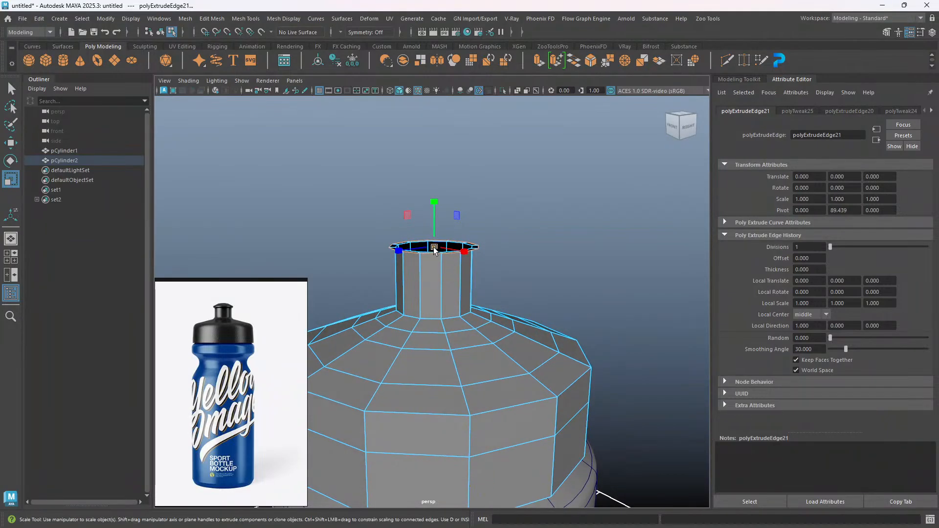
left_click_drag(434, 248, 432, 300)
middle_click_drag(433, 300, 425, 307, "alt")
left_click_drag(425, 306, 430, 309, "alt")
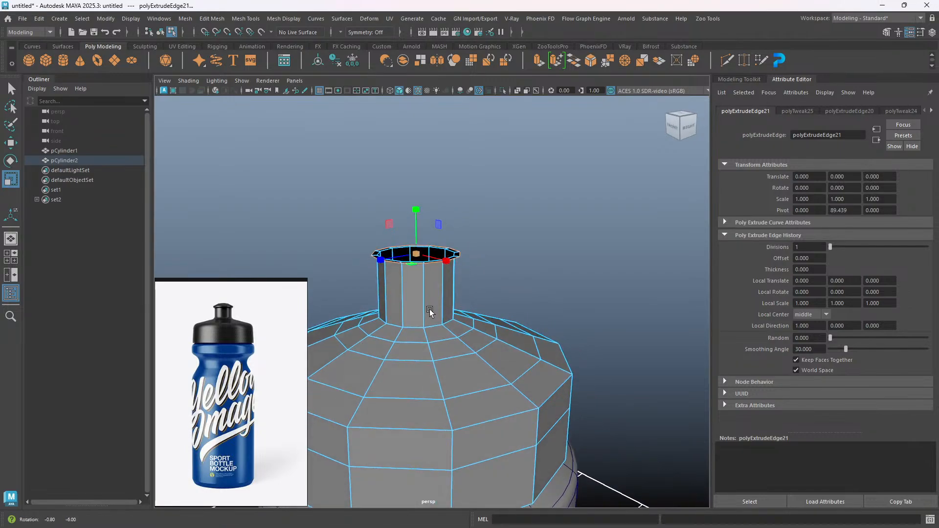
Extrude the lip's outer edge loop straight up to about 89.8 cm to give the lip thickness.
key("ctrl+e")
key("w")
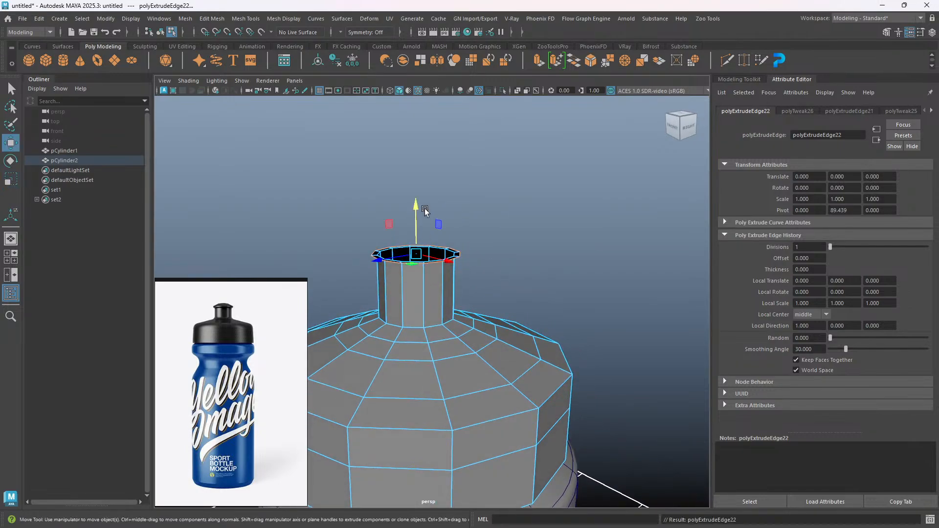
left_click_drag(417, 207, 417, 201)
mouse_move(455, 309)
left_mouse_down("alt")
mouse_move(433, 308)
mouse_move(457, 308)
left_mouse_up("alt")
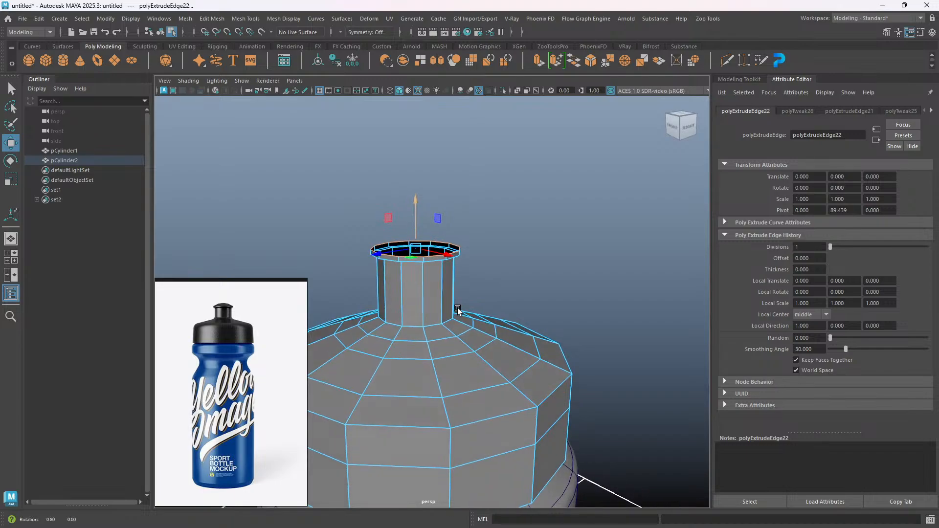
left_click_drag(422, 204, 418, 204)
Extrude the lip's top edge loop, scale it inward and raise it to about 90.4 cm to form a sloped top.
key("ctrl+e")
key("r")
left_click_drag(418, 248, 390, 252)
left_click_drag(422, 286, 434, 303, "alt")
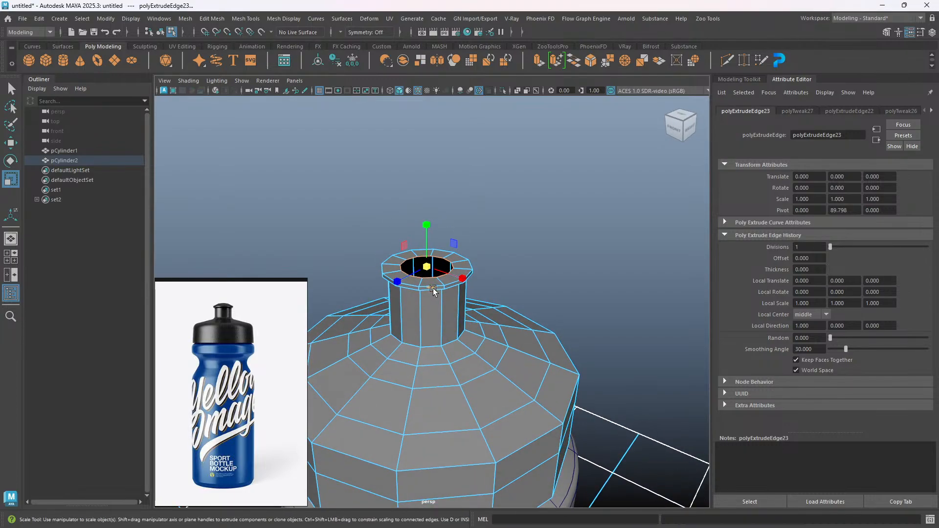
key("w")
left_click_drag(430, 224, 427, 218)
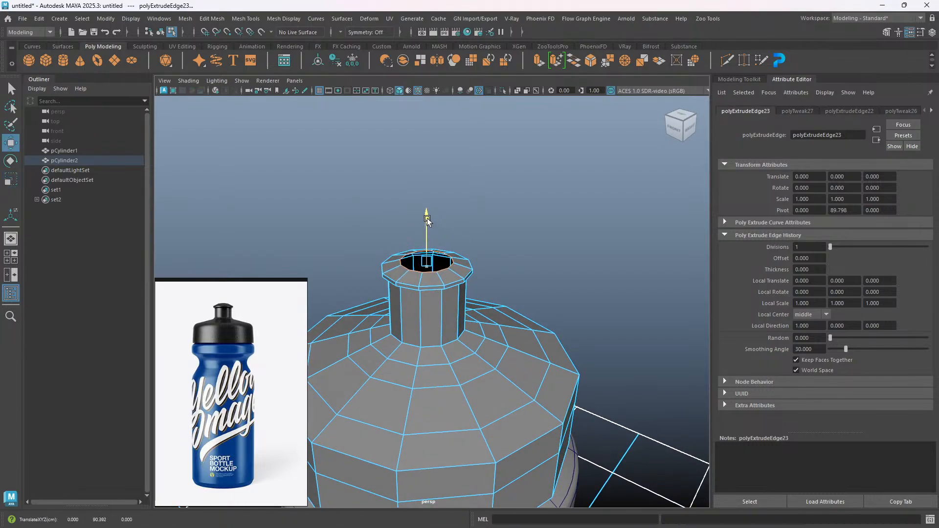
left_click_drag(439, 281, 467, 285, "alt")
scroll(459, 282, "down", 2)
middle_click_drag(455, 278, 424, 286, "alt")
scroll(409, 284, "up", 1)
left_click_drag(407, 284, 427, 317, "alt")
scroll(426, 313, "up", 2)
middle_click_drag(424, 309, 433, 303, "alt")
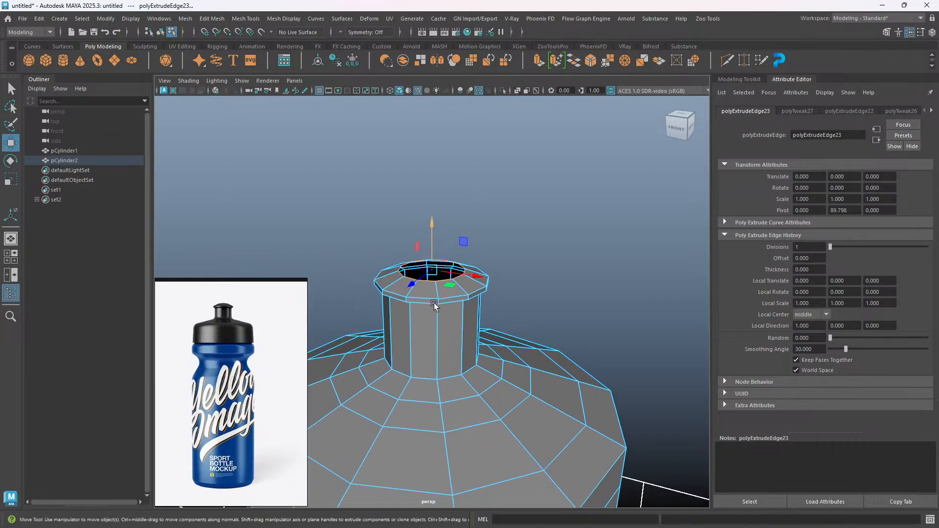
Extrude the spout opening's edge loop again, scale it further inward and raise it to about 90.8 cm to round the top.
key("r")
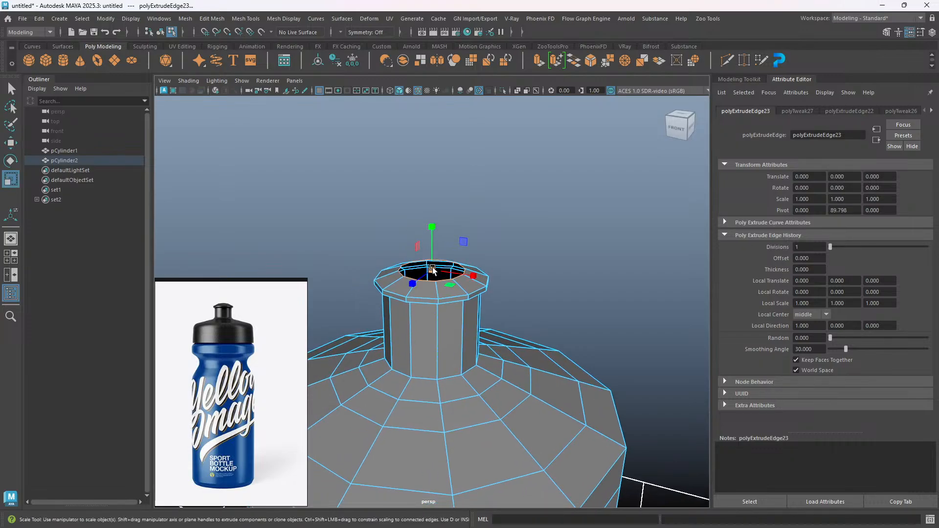
key("ctrl+e")
key("r")
left_click_drag(432, 271, 417, 272)
left_click_drag(428, 338, 426, 313, "alt")
key("w")
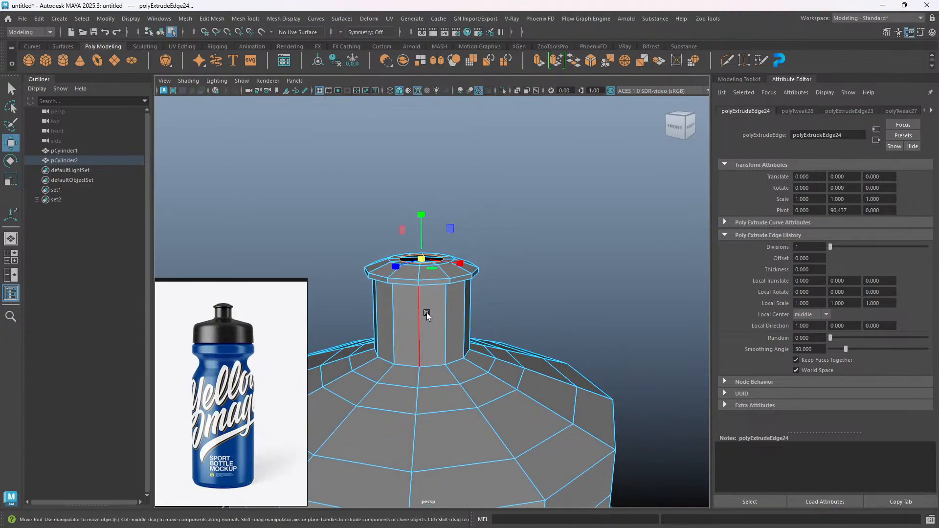
left_click_drag(421, 212, 422, 210)
mouse_move(437, 298)
left_mouse_down("alt")
mouse_move(439, 323)
mouse_move(445, 289)
mouse_move(442, 336)
mouse_move(479, 337)
mouse_move(452, 269)
mouse_move(469, 318)
mouse_move(451, 310)
left_mouse_up("alt")
key("r")
key("w")
left_click_drag(449, 221, 448, 219)
left_click_drag(462, 343, 425, 418, "alt")
Extrude the small opening's edge loop down to about 90.6 cm to create a shallow recess in the spout's top.
key("ctrl+e")
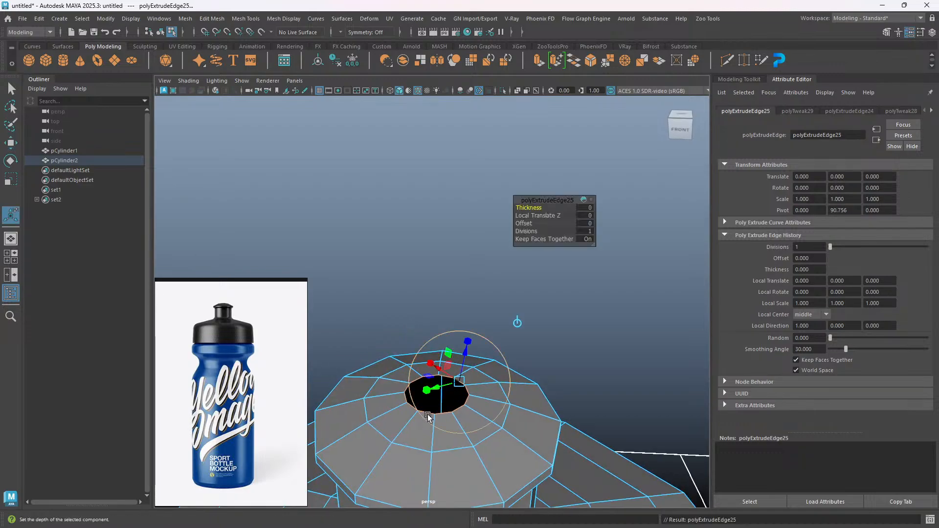
key("w")
left_click_drag(437, 356, 446, 374)
middle_click_drag(447, 417, 442, 364, "alt")
Extrude the recess's bottom edge loop and scale it inward to form a flat recess floor.
key("ctrl+e")
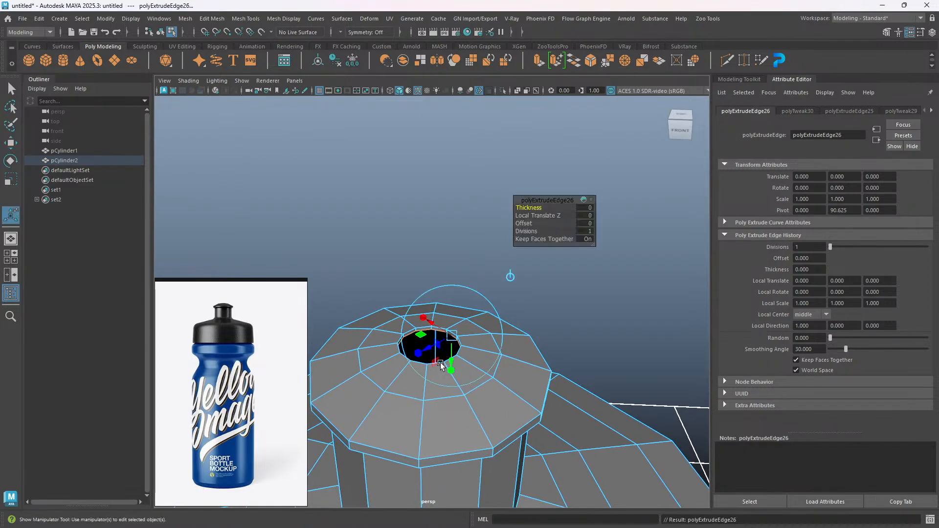
key("r")
mouse_move(429, 348)
left_mouse_down()
mouse_move(416, 351)
mouse_move(470, 386)
mouse_move(425, 368)
mouse_move(436, 355)
mouse_move(436, 373)
mouse_move(419, 373)
mouse_move(436, 385)
mouse_move(421, 348)
left_mouse_up()
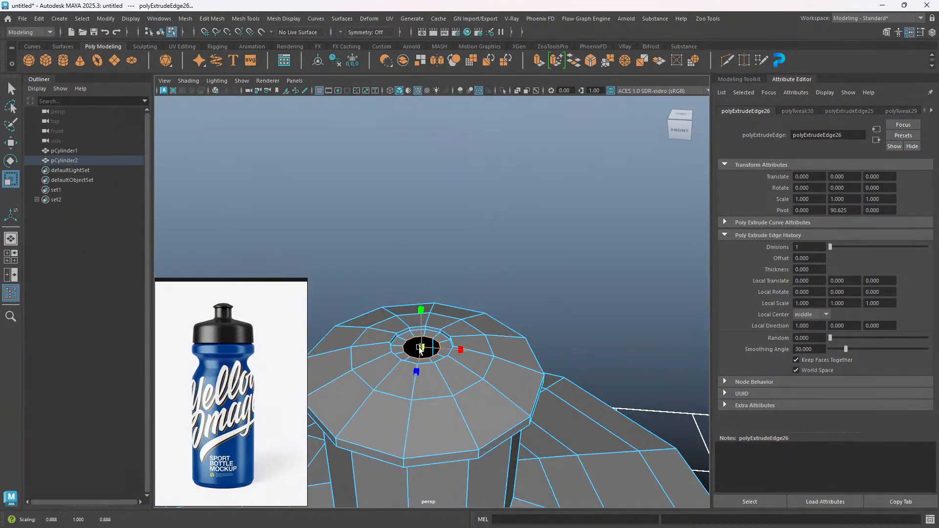
left_click_drag(417, 351, 461, 383)
Extrude the recess floor's inner edge loop once more, scale it inward to shrink the central hole, and clear the selection.
key("ctrl+e")
middle_click_drag(461, 383, 396, 384, "alt")
scroll(392, 384, "up", 3)
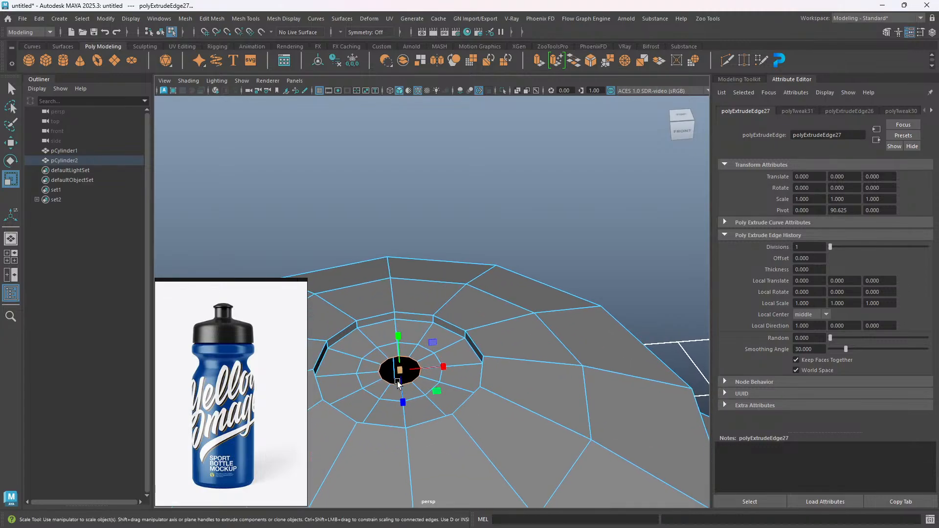
left_click_drag(402, 372, 422, 400)
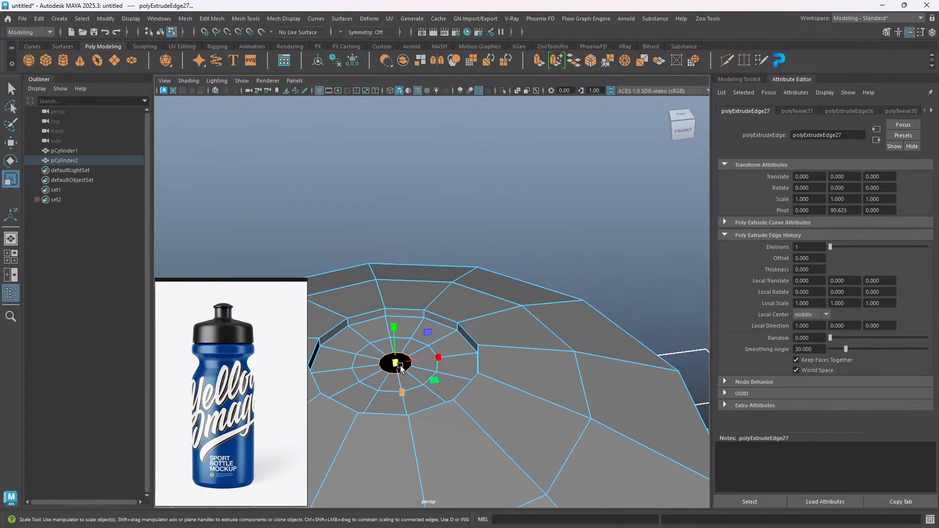
left_click_drag(399, 365, 538, 220)
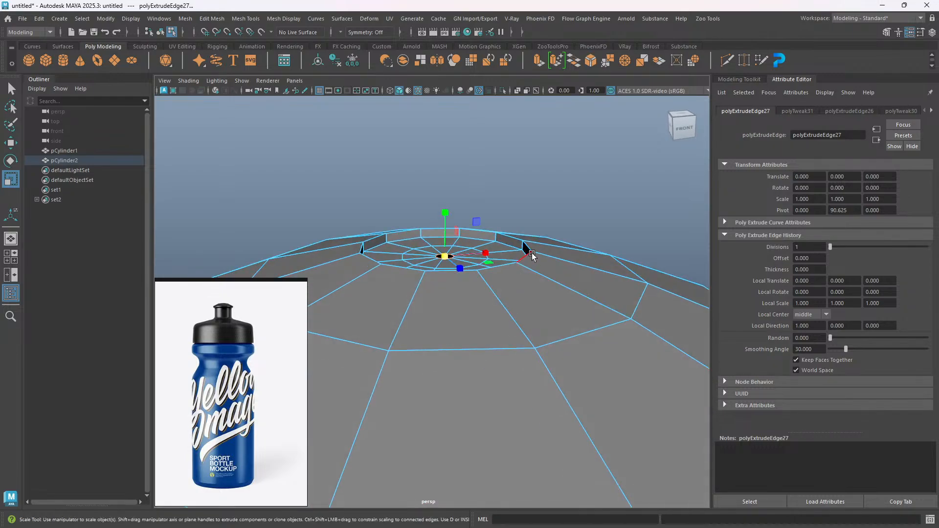
left_click(561, 195)
Bevel the edge loop where the spout meets the cap and reduce the bevel fraction to keep it narrow.
left_click_drag(486, 341, 454, 396, "alt")
middle_click_drag(455, 396, 471, 379, "alt")
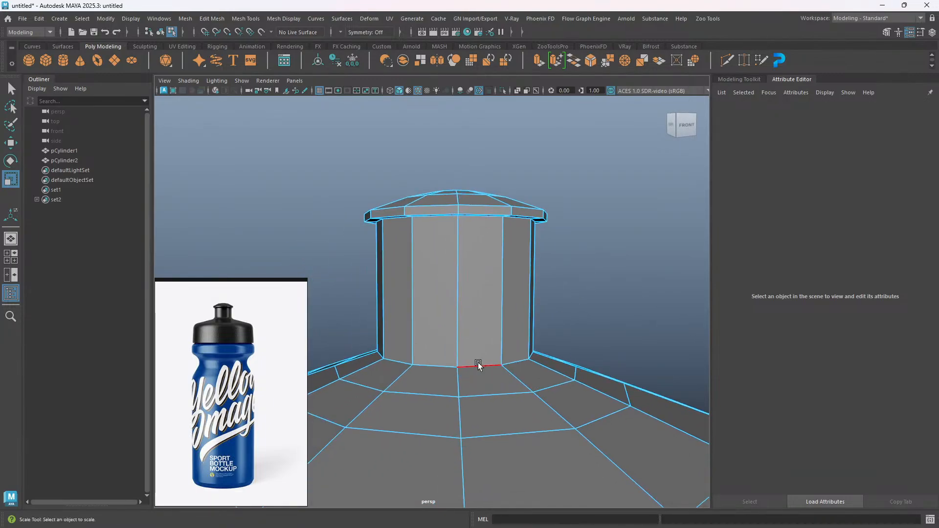
left_click(482, 366)
scroll(482, 335, "down", 4)
middle_click_drag(449, 326, 451, 326, "alt")
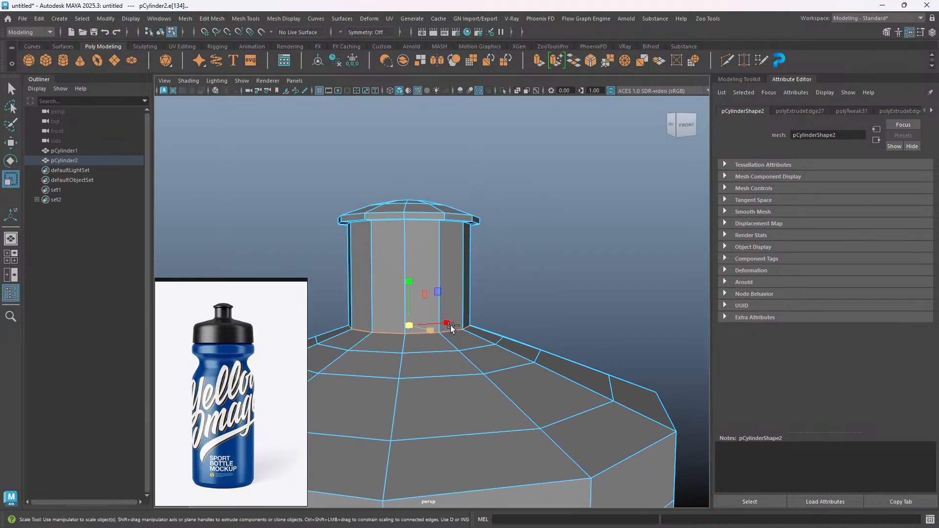
key("ctrl+b")
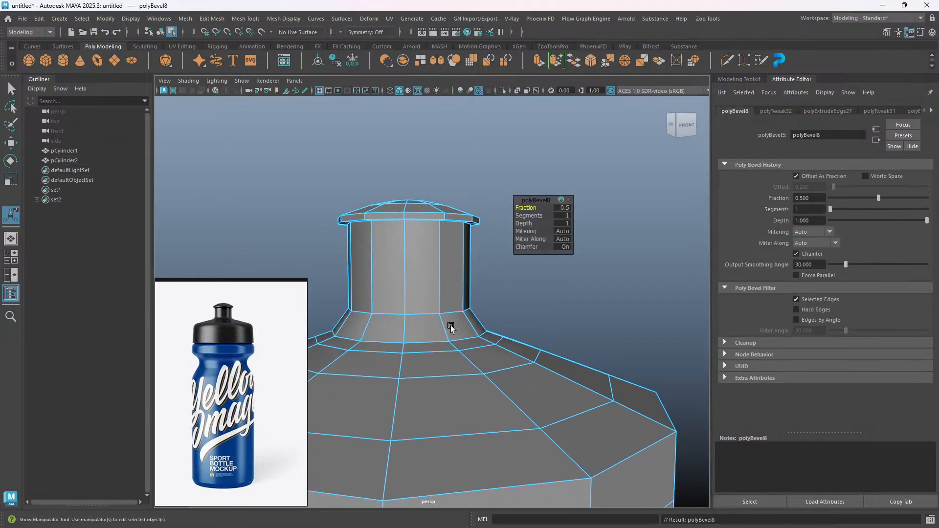
left_click(740, 79)
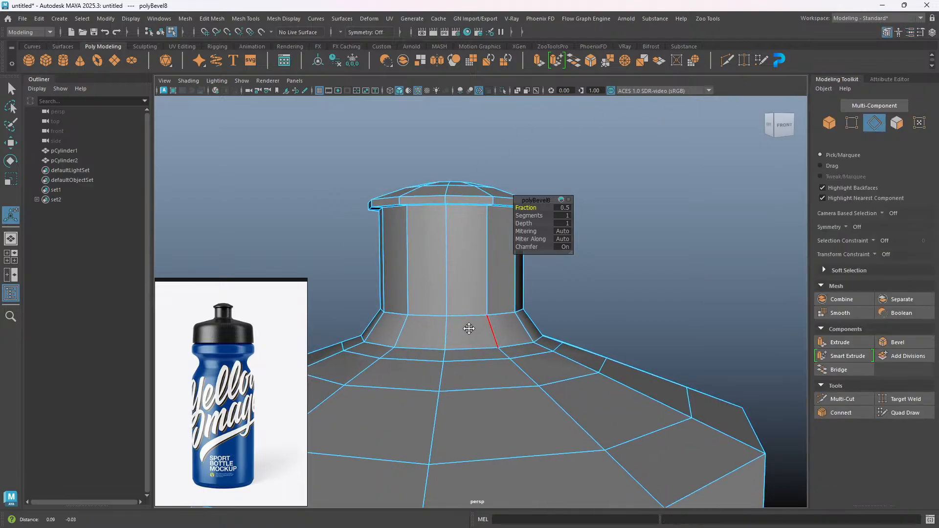
scroll(450, 323, "down", 3)
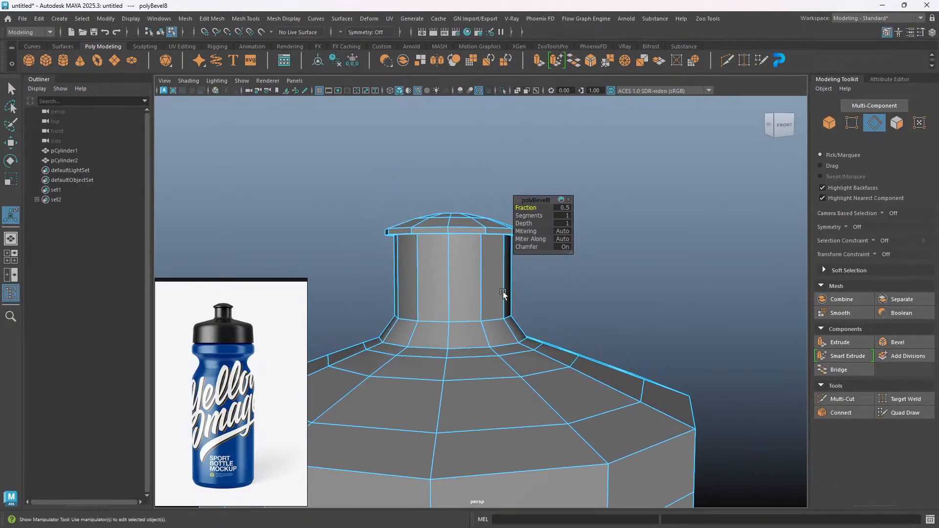
left_click_drag(526, 207, 526, 208)
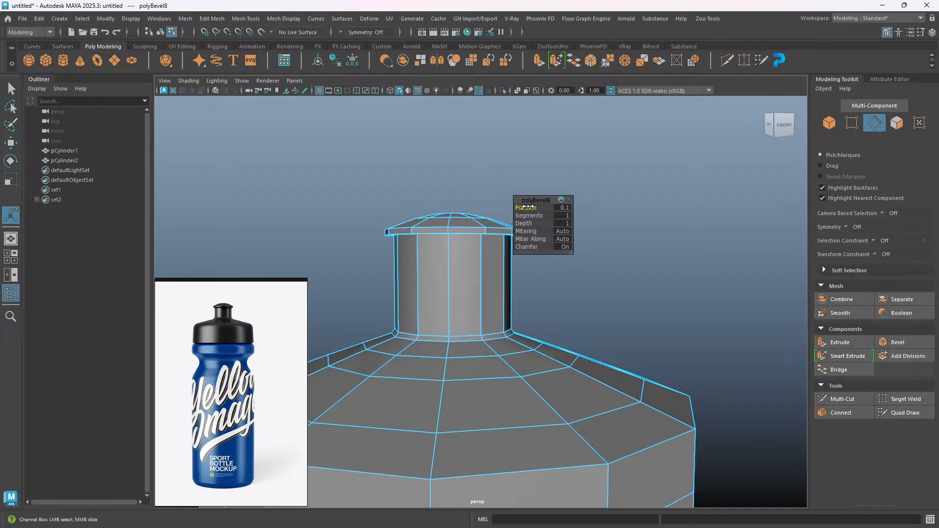
left_click_drag(527, 207, 527, 207)
Bevel the edge loop around the cap's upper shoulder to soften the transition to the dome.
left_click_drag(512, 351, 494, 340, "alt")
double_click(488, 333)
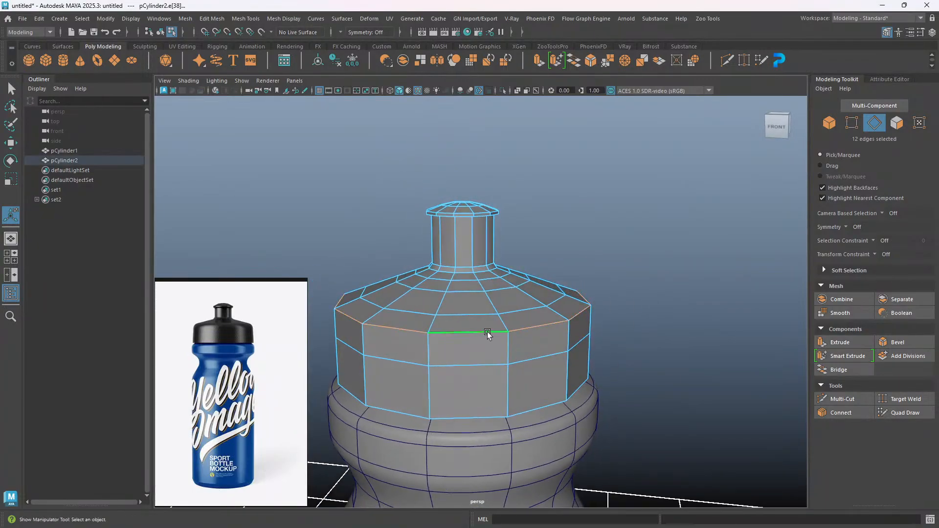
key("ctrl+b")
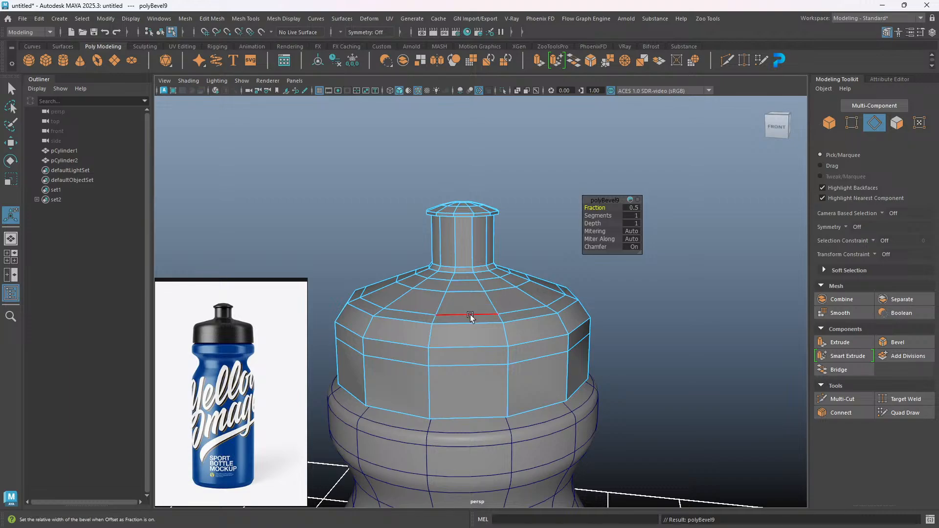
scroll(470, 317, "down", 4)
left_click_drag(469, 313, 436, 312, "alt")
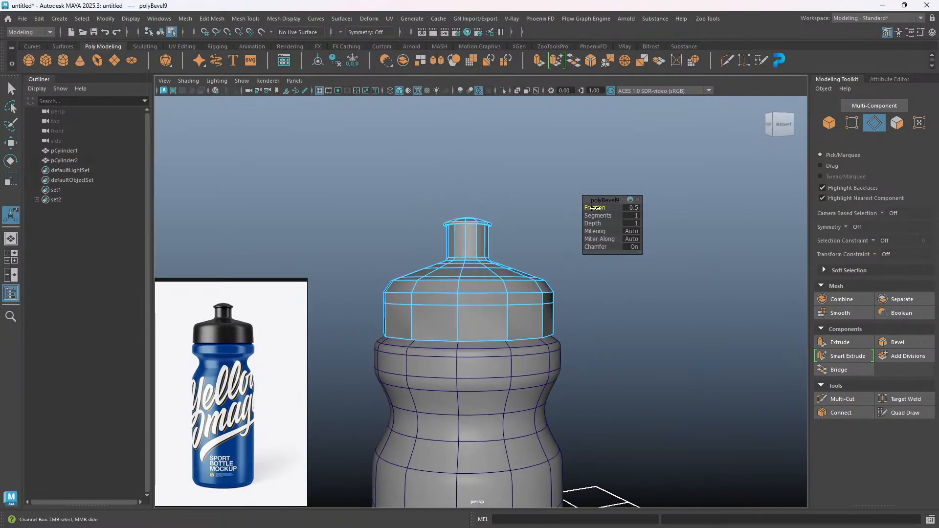
mouse_move(527, 284)
left_mouse_down("alt")
mouse_move(489, 295)
mouse_move(523, 292)
left_mouse_up("alt")
Bevel the edge loop where the spout's wall meets the lip's underside, with Chamfer off and fraction 0.2.
left_click_drag(636, 323, 477, 273, "alt")
scroll(472, 272, "up", 3)
right_click_drag(477, 273, 487, 332, "alt")
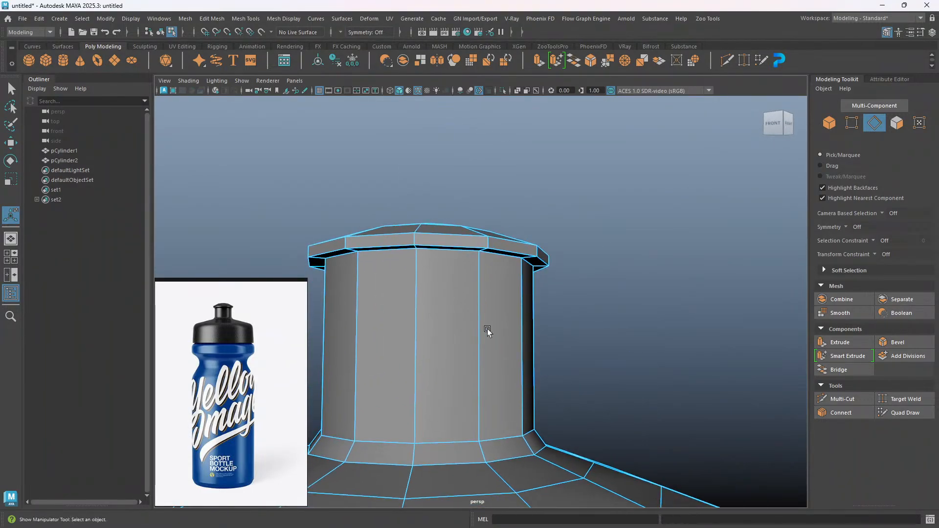
left_click_drag(487, 332, 503, 283, "alt")
double_click(507, 205)
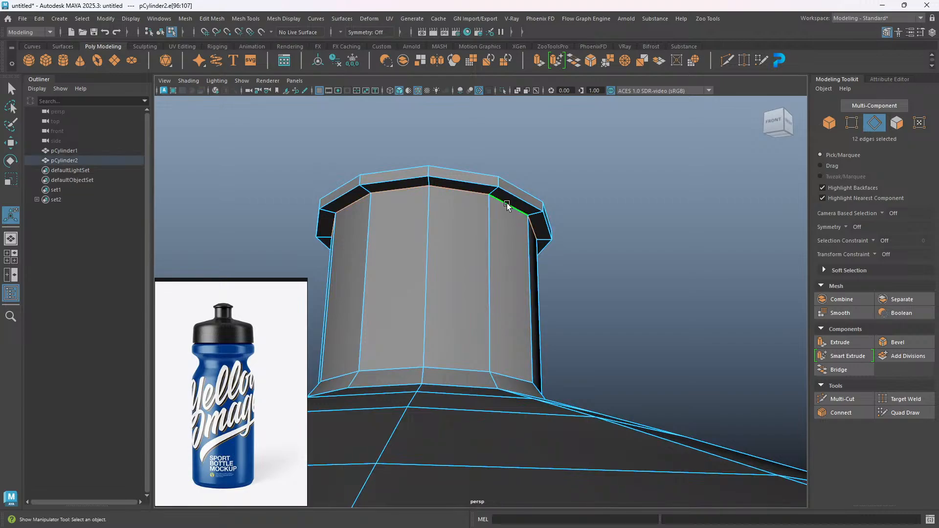
key("ctrl+b")
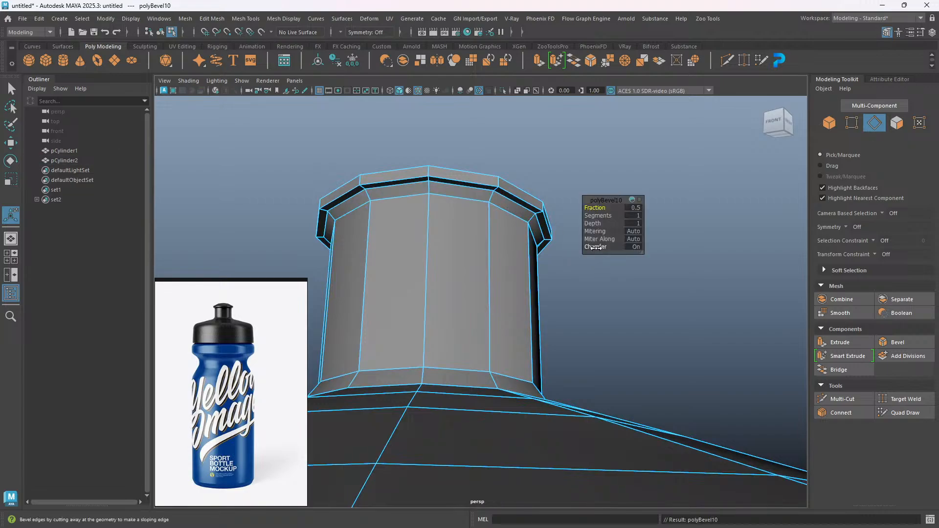
left_click_drag(595, 248, 553, 247)
left_click_drag(595, 209, 596, 207)
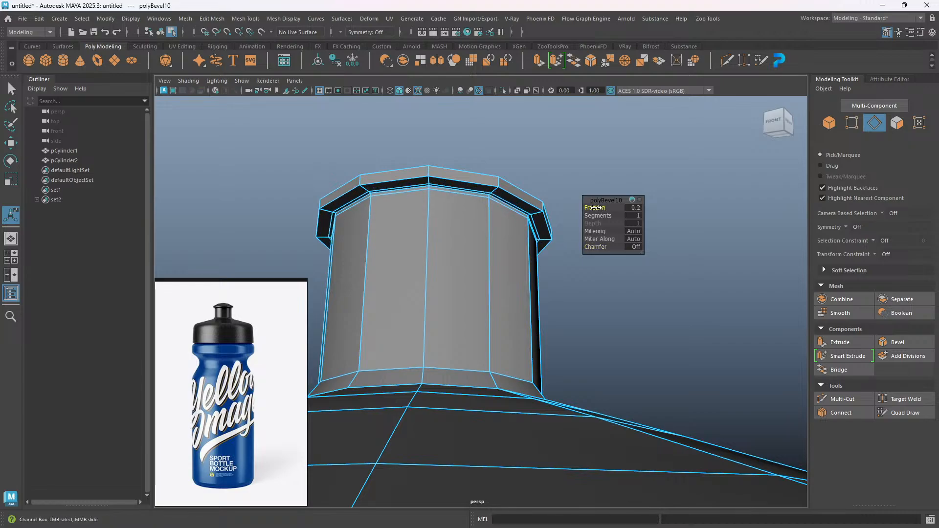
Bevel the lip's lower outer edge loop with Chamfer off and fraction 0.3.
left_click_drag(453, 231, 457, 249, "alt")
double_click(503, 291)
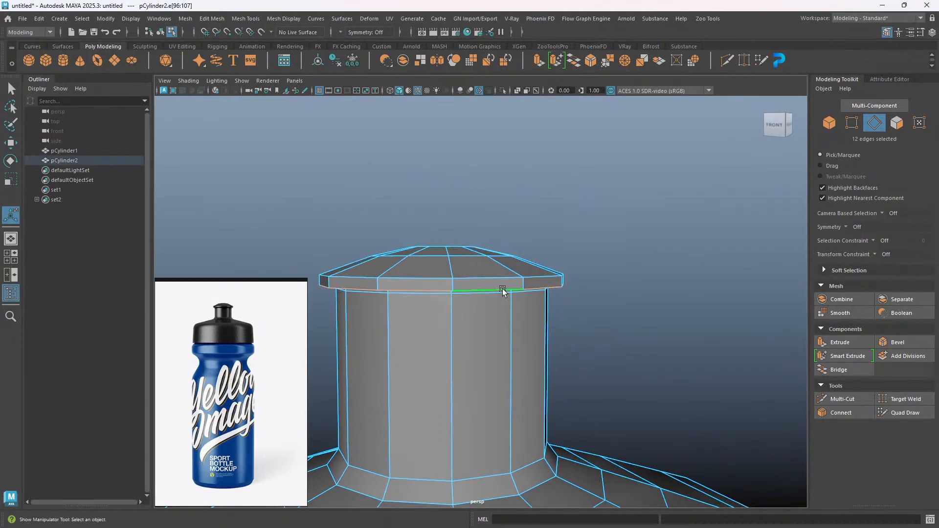
key("ctrl+b")
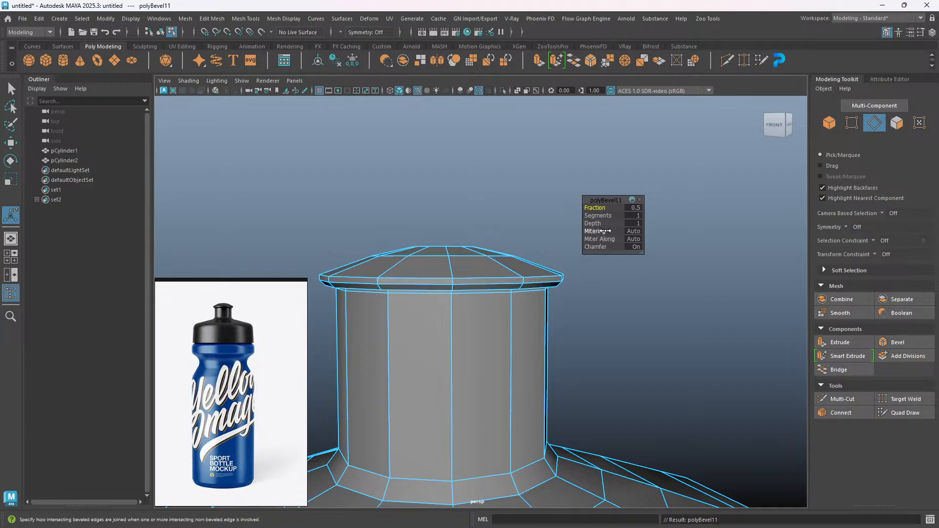
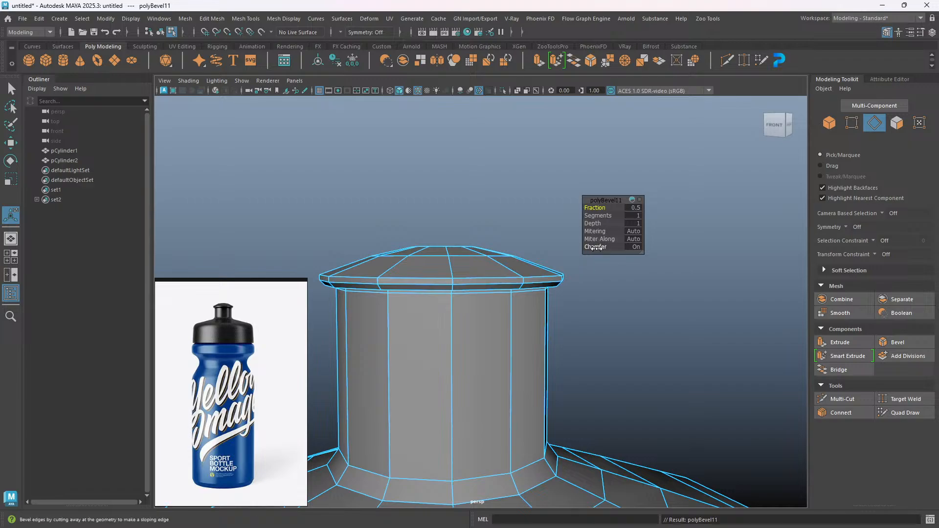
left_click(594, 247)
left_click_drag(471, 286, 472, 269, "alt")
left_click_drag(600, 207, 602, 208)
left_click_drag(488, 225, 540, 291, "alt")
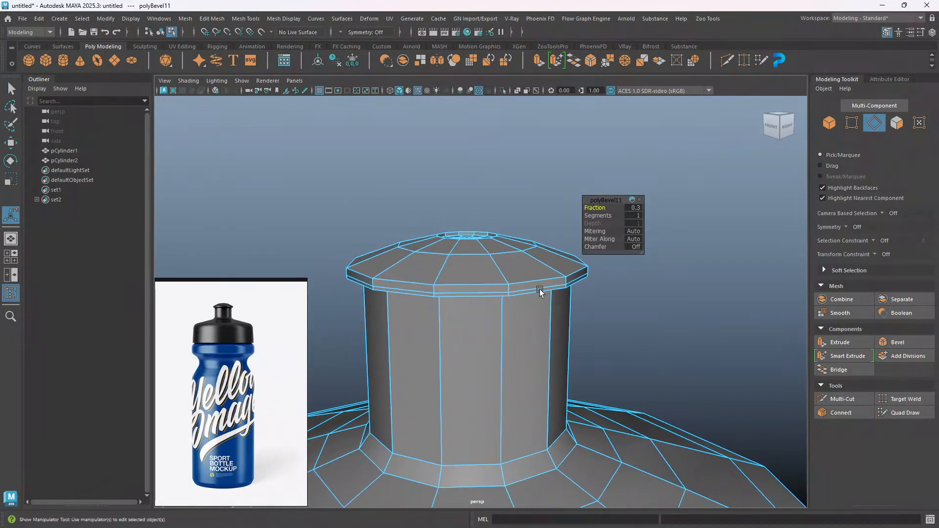
Bevel the spout lip's upper outer edge loop with fraction 0.5 and Chamfer on.
double_click(483, 283)
left_click_drag(535, 280, 506, 283, "alt")
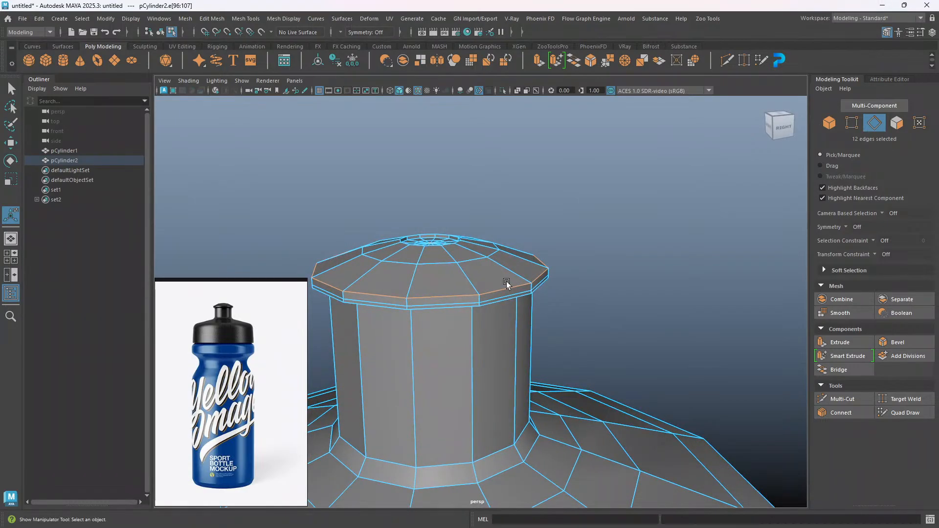
key("ctrl+b")
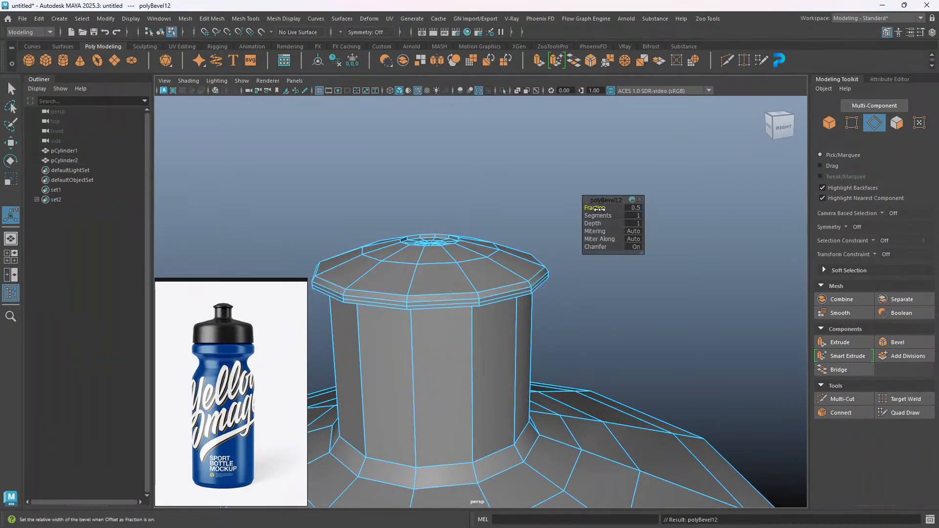
left_click_drag(599, 208, 598, 208)
left_click_drag(572, 295, 552, 279, "alt")
left_click_drag(599, 208, 597, 208)
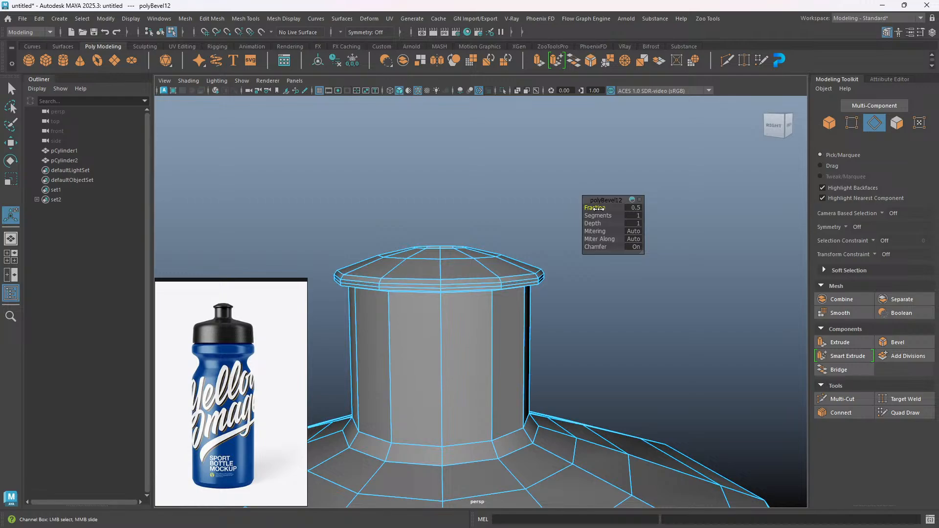
mouse_move(514, 279)
left_mouse_down("alt")
mouse_move(509, 285)
mouse_move(518, 281)
left_mouse_up("alt")
left_click(617, 288)
Bevel the edge loop midway up the spout's domed top, between the lip and the center recess.
mouse_move(463, 293)
left_mouse_down("alt")
mouse_move(482, 304)
mouse_move(480, 291)
left_mouse_up("alt")
double_click(479, 285)
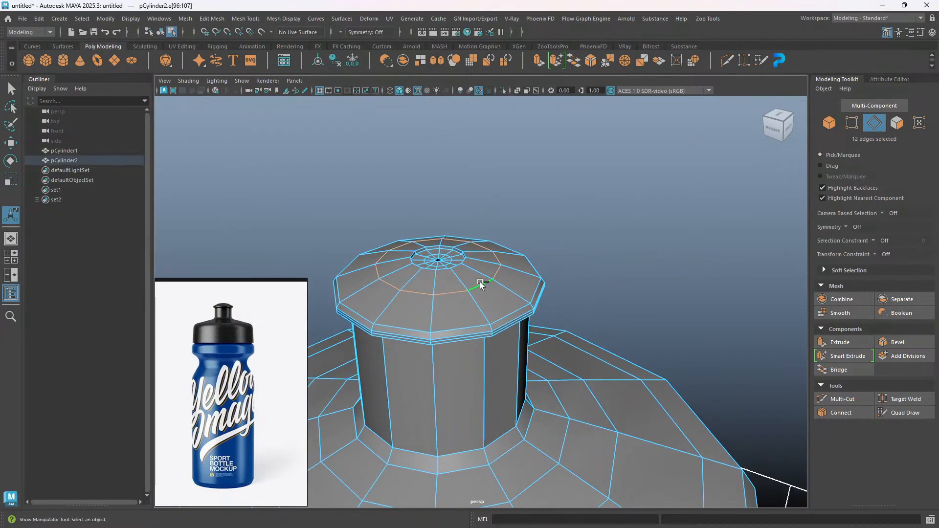
key("ctrl+b")
left_click_drag(516, 306, 464, 284, "alt")
left_click(534, 218)
Bevel the upper rim edge loop of the spout's center recess with Chamfer off and reduce the fraction to narrow it.
left_click_drag(422, 234, 534, 245, "alt")
double_click(520, 241)
mouse_move(524, 282)
left_mouse_down("alt")
mouse_move(489, 283)
mouse_move(543, 289)
mouse_move(513, 290)
left_mouse_up("alt")
key("ctrl+b")
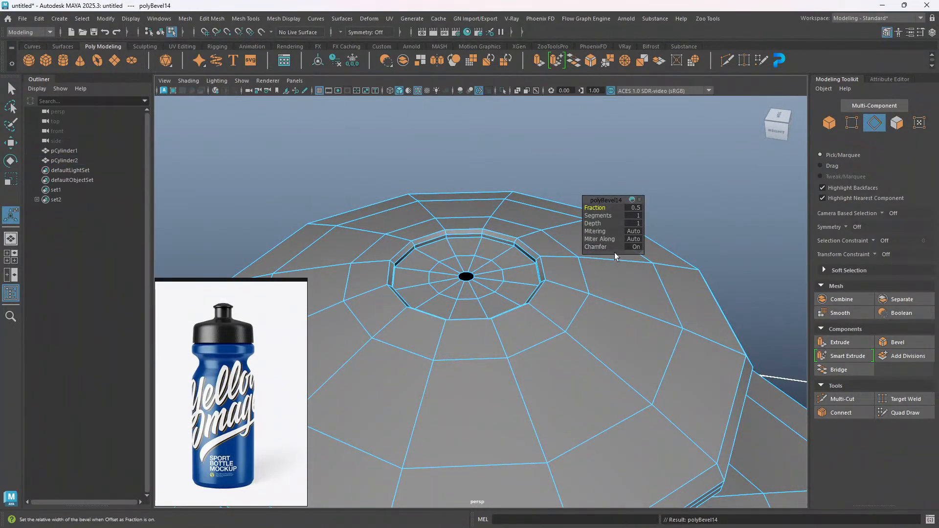
left_click(595, 247)
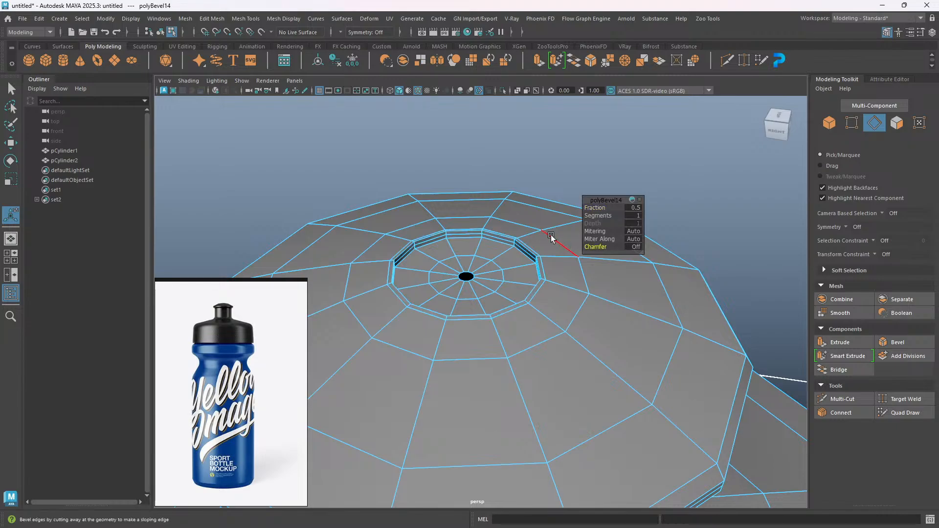
mouse_move(507, 300)
left_mouse_down("alt")
mouse_move(523, 279)
mouse_move(509, 287)
left_mouse_up("alt")
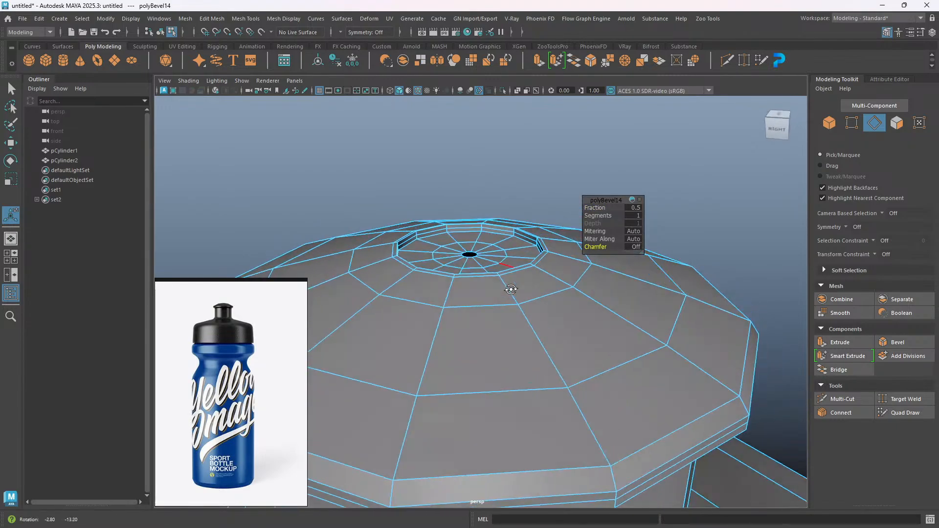
left_click(596, 208)
left_click_drag(598, 208, 595, 207)
left_click_drag(561, 243, 537, 268, "alt")
Bevel the bottom edge loop inside the spout's recess with Chamfer off, 1 segment and fraction 0.2, and return to object mode.
left_click(527, 237)
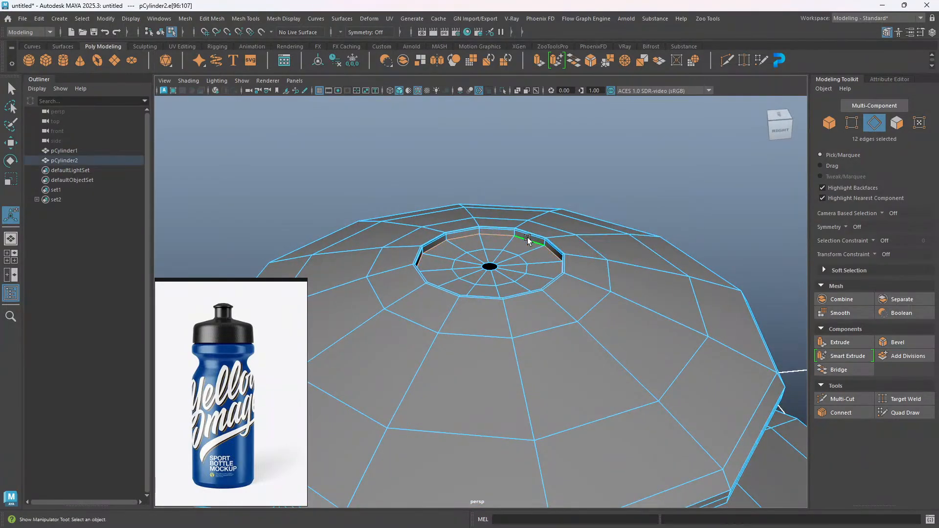
key("ctrl+b")
left_click_drag(564, 292, 564, 270, "alt")
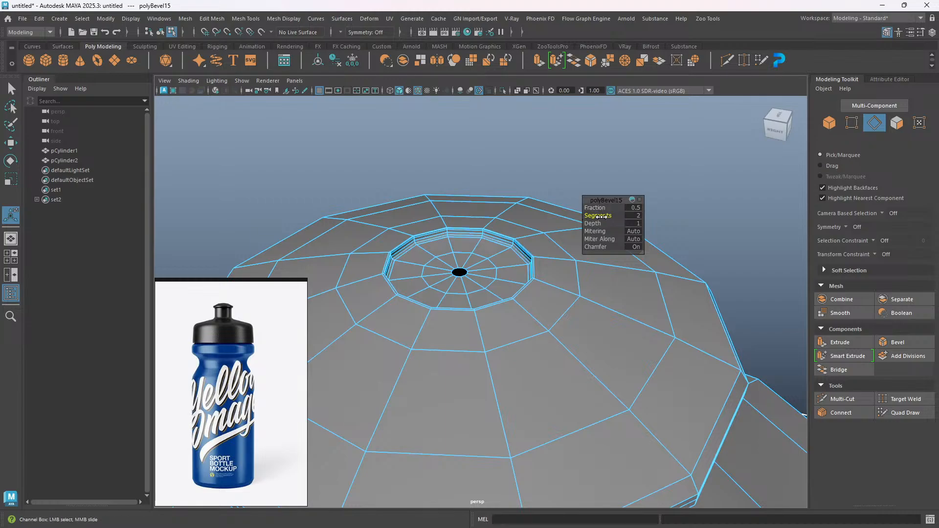
left_click(595, 247)
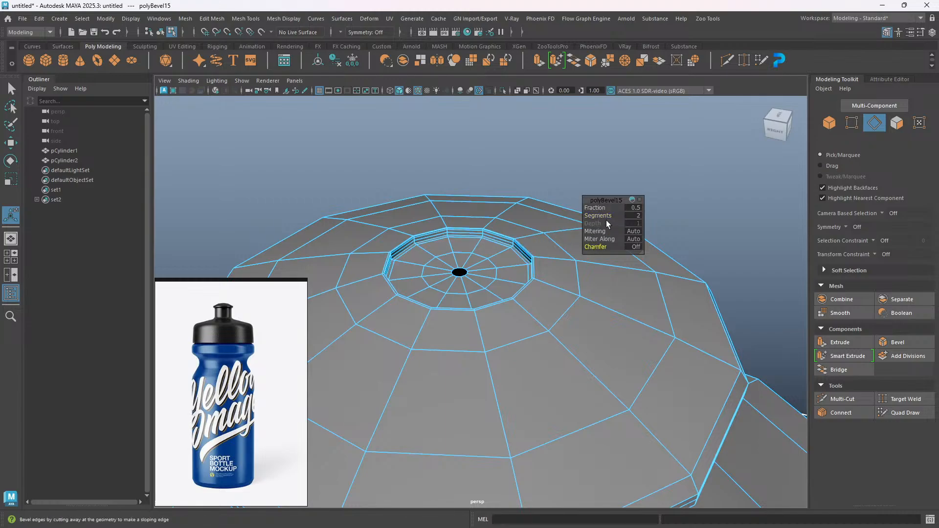
mouse_move(604, 215)
left_mouse_down()
mouse_move(579, 216)
mouse_move(597, 208)
left_mouse_up()
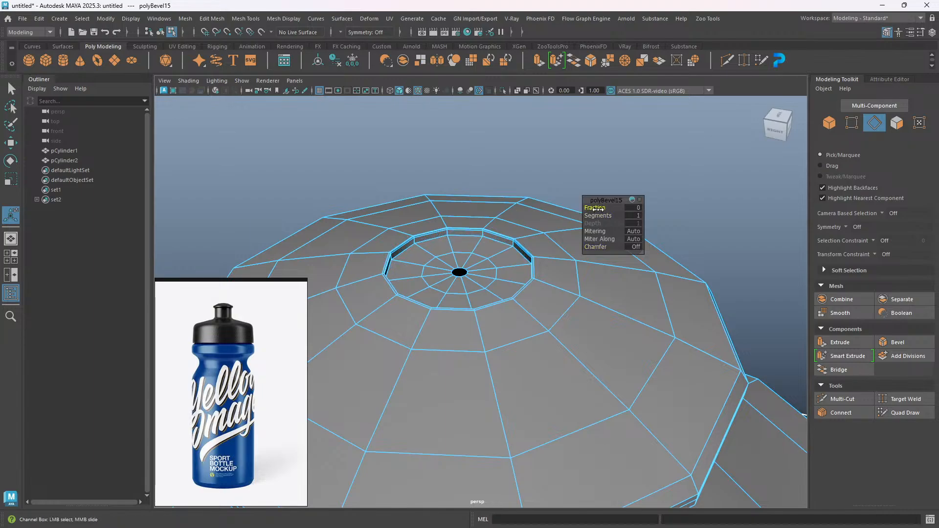
left_click_drag(597, 209, 599, 209)
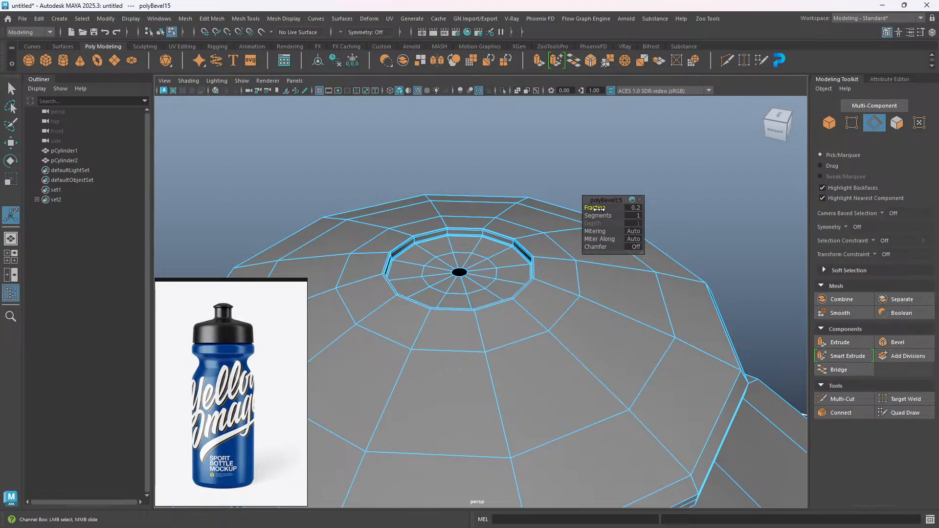
left_click_drag(509, 267, 482, 183, "alt")
scroll(490, 286, "up", 4)
scroll(484, 281, "down", 8)
right_click_drag(482, 184, 532, 169)
Insert two evenly spaced edge loops around the spout's cylindrical wall with Multiple edge loops, and raise them slightly.
scroll(434, 250, "down", 4)
middle_click_drag(452, 325, 443, 253, "alt")
left_click_drag(459, 345, 436, 314, "alt")
middle_click_drag(434, 338, 431, 272, "alt")
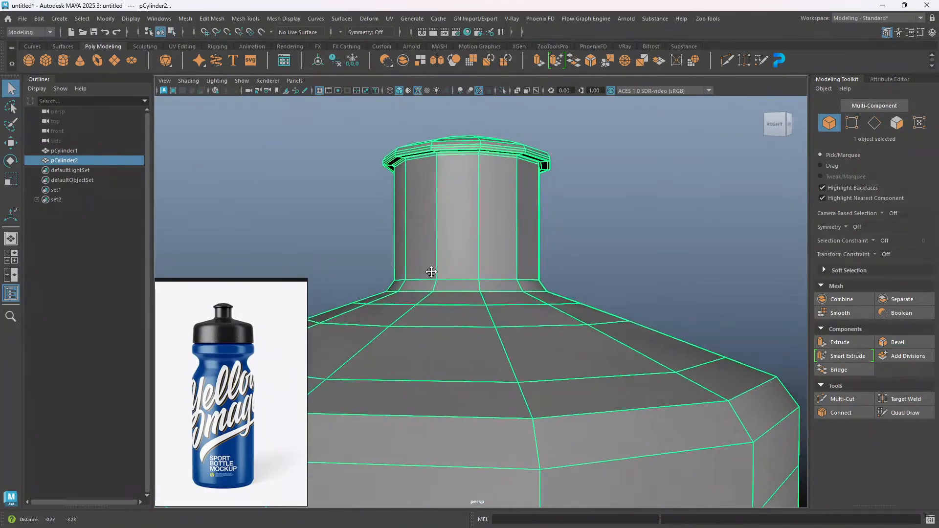
scroll(452, 299, "down", 3)
left_click_drag(453, 299, 494, 337, "alt")
right_click_drag(580, 233, 557, 246, "shift")
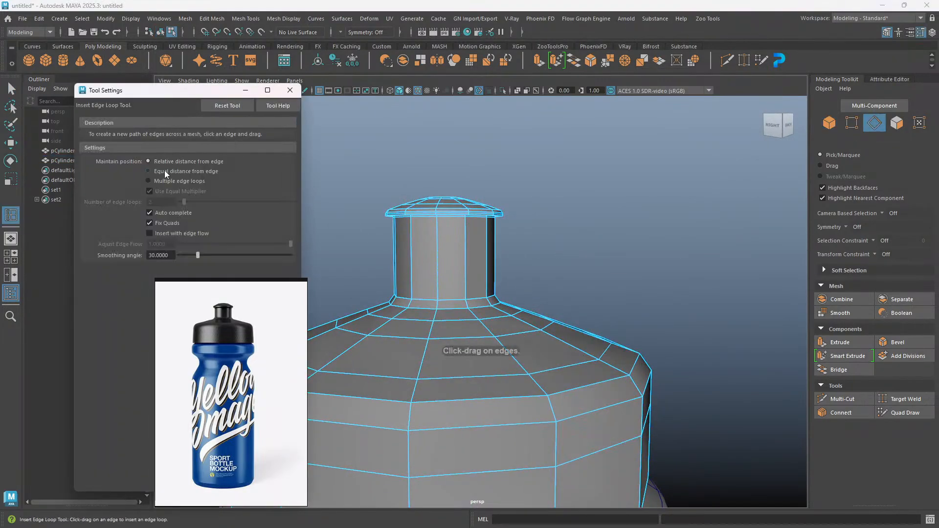
left_click(159, 181)
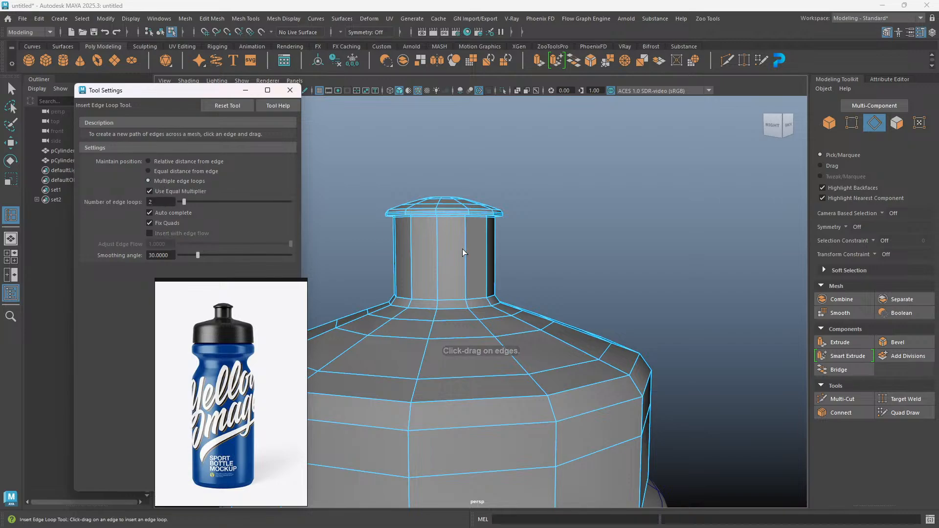
mouse_move(464, 251)
left_mouse_down()
mouse_move(479, 270)
mouse_move(469, 258)
left_mouse_up()
key("w")
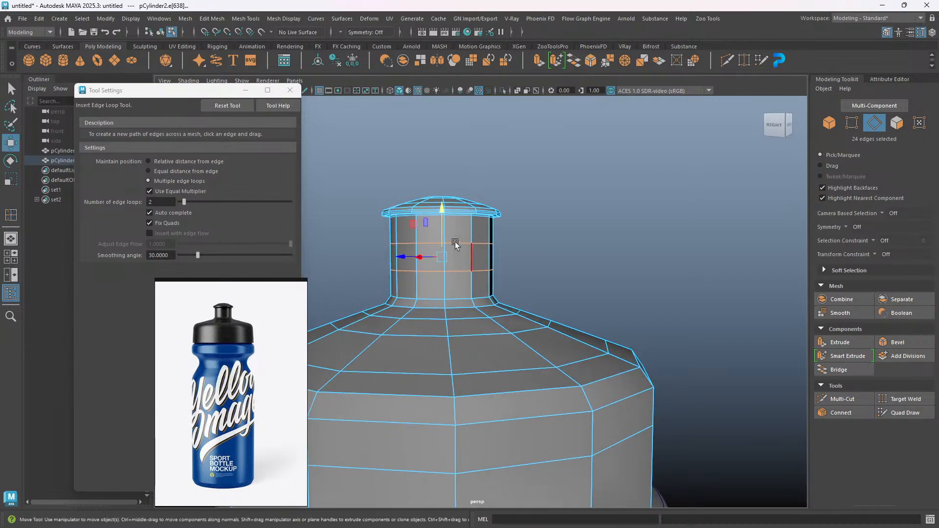
left_click_drag(443, 210, 442, 210)
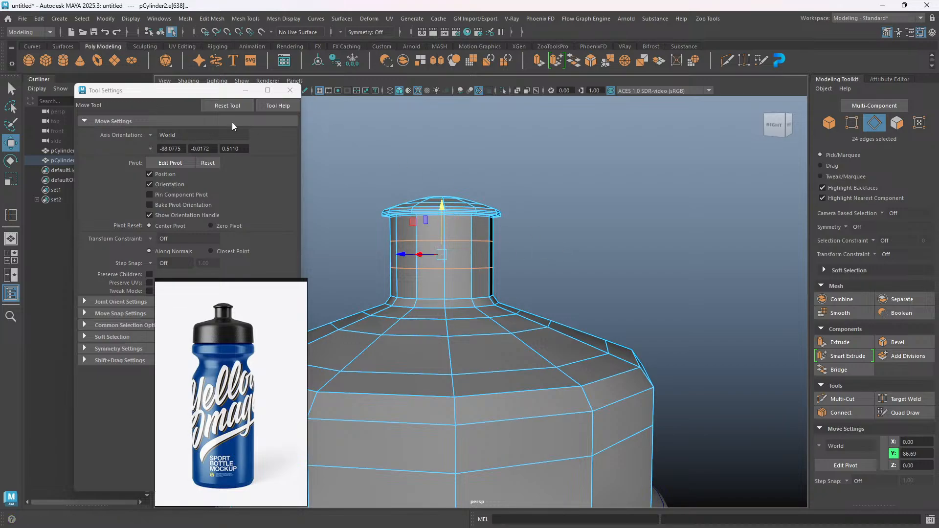
left_click(290, 90)
Return to object mode, preview the cap smoothed, and compare the whole bottle's shape with the reference.
scroll(439, 260, "down", 5)
middle_click_drag(494, 288, 467, 245, "alt")
left_click_drag(509, 321, 470, 330, "alt")
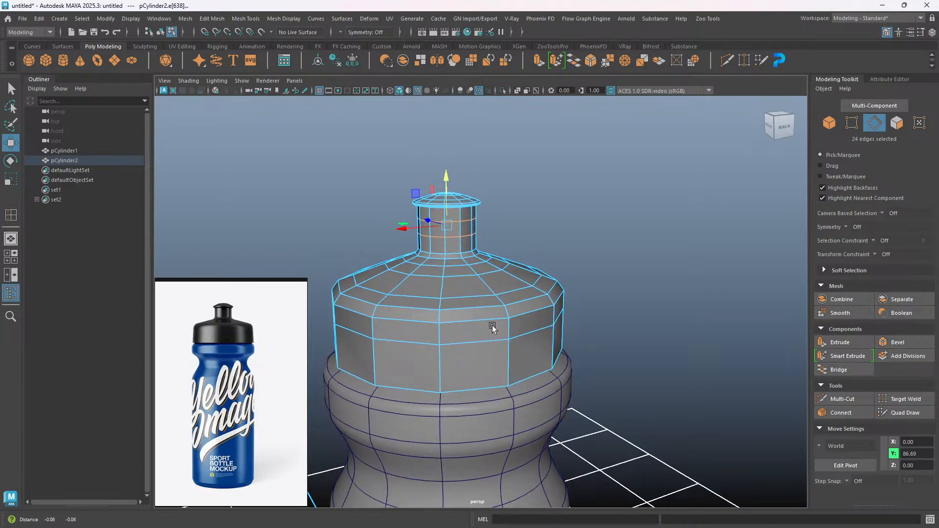
middle_click_drag(484, 329, 617, 272, "alt")
right_click_drag(615, 221, 653, 205)
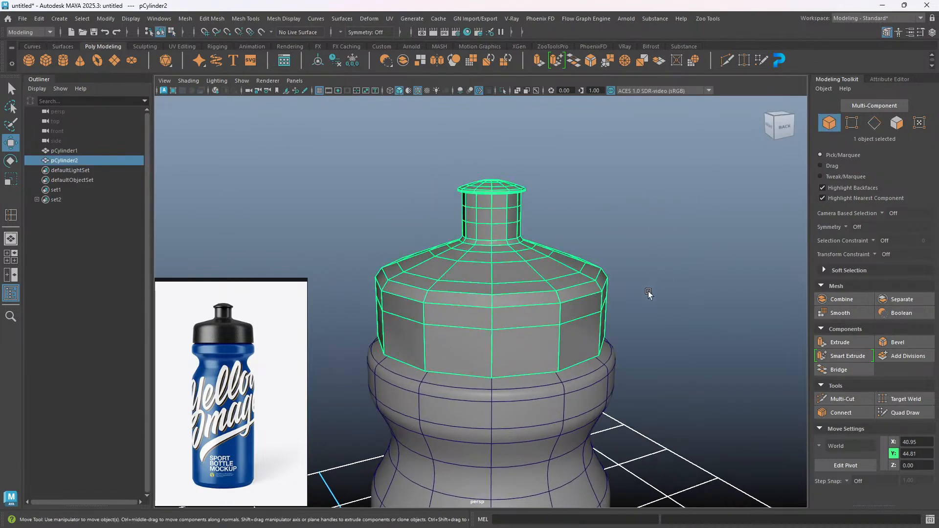
left_click_drag(641, 254, 628, 289, "alt")
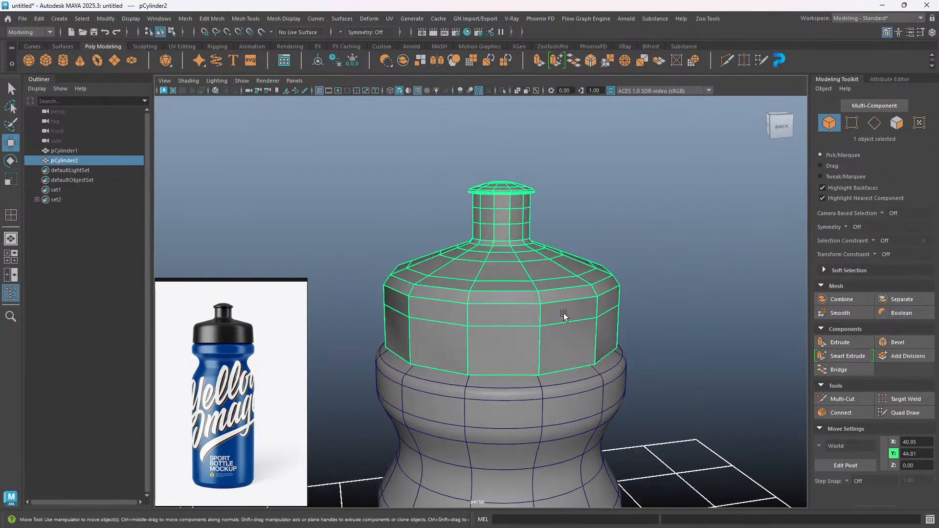
left_click(597, 241)
left_click_drag(597, 241, 469, 288, "alt")
scroll(468, 288, "down", 4)
middle_click_drag(486, 327, 468, 265, "alt")
left_click_drag(499, 328, 495, 324, "alt")
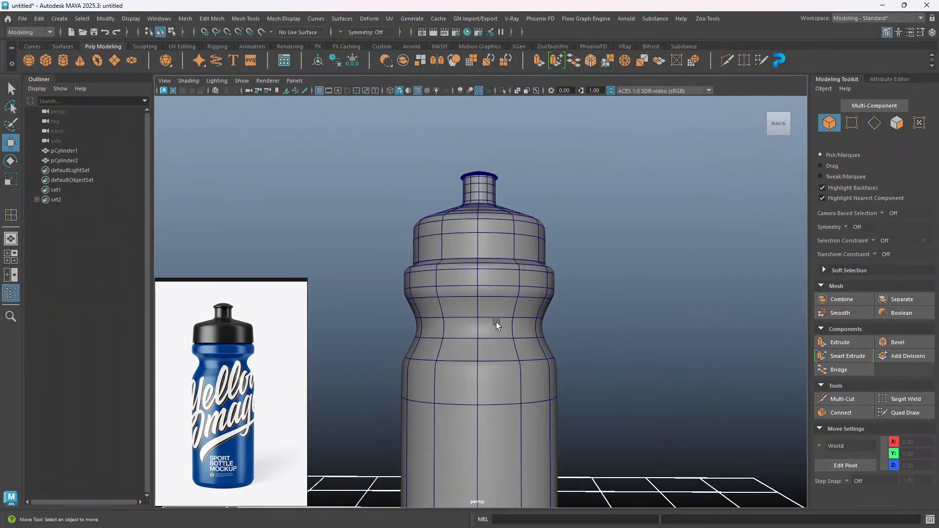
left_click_drag(496, 322, 450, 246, "alt")
scroll(500, 304, "down", 5)
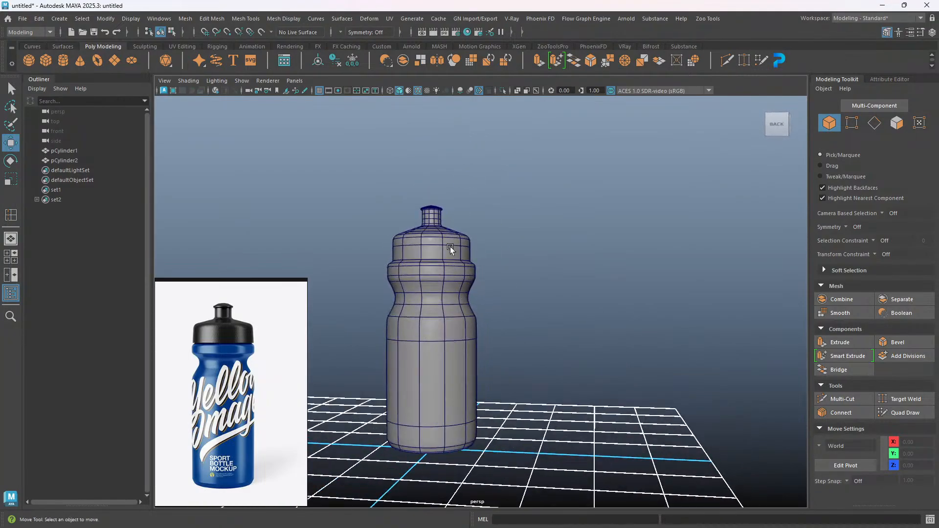
Select the cap and center its pivot on its own geometry.
left_click(450, 247)
scroll(438, 254, "up", 5)
middle_click_drag(413, 269, 509, 313, "alt")
scroll(519, 257, "up", 5)
left_click_drag(531, 272, 548, 281, "alt")
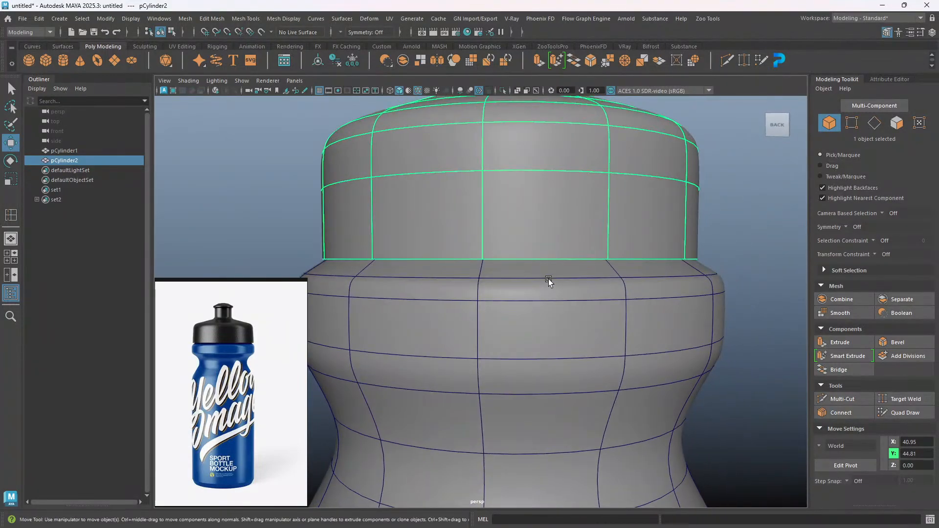
key("r")
scroll(516, 241, "down", 8)
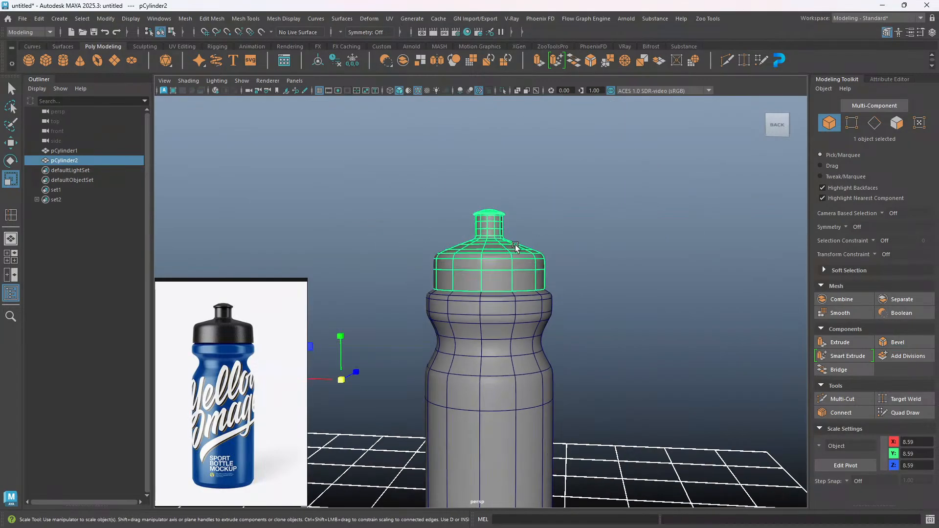
scroll(503, 330, "up", 1)
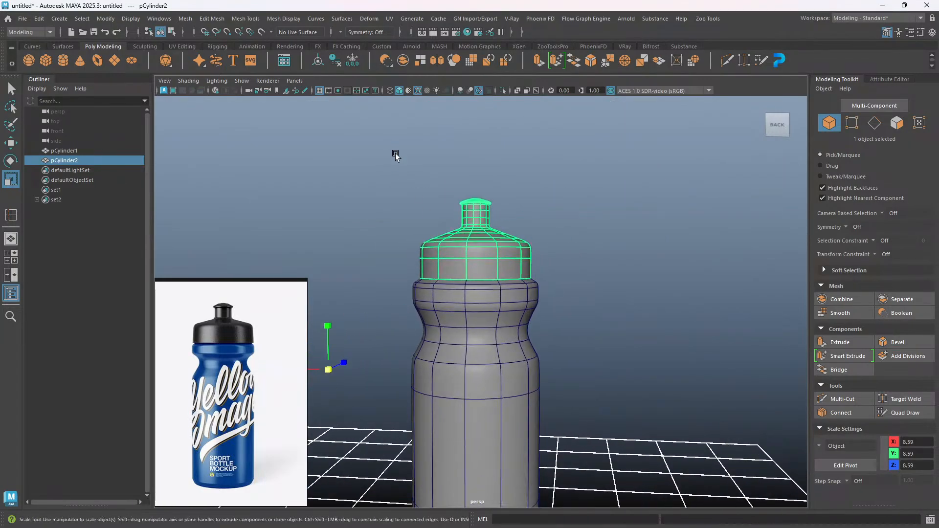
left_click(319, 66)
scroll(483, 251, "up", 5)
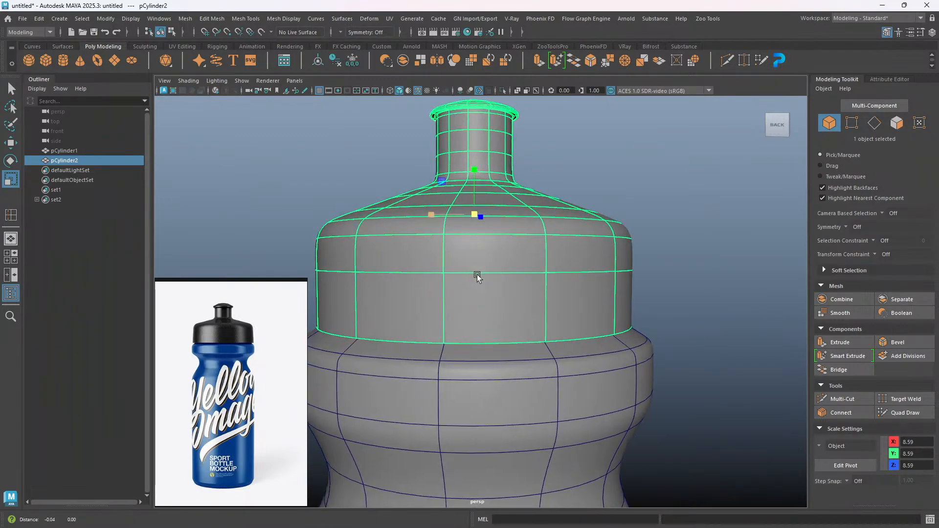
middle_click_drag(477, 276, 508, 271, "alt")
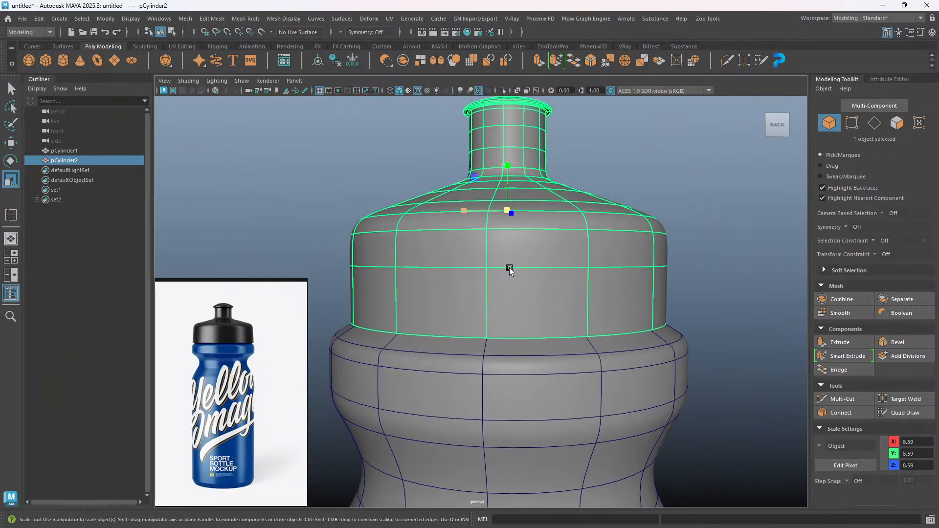
Raise the cap slightly to Y 80.87 and turn off its smooth preview.
left_click_drag(514, 242, 486, 203, "alt")
left_click_drag(509, 331, 507, 292, "alt")
key("w")
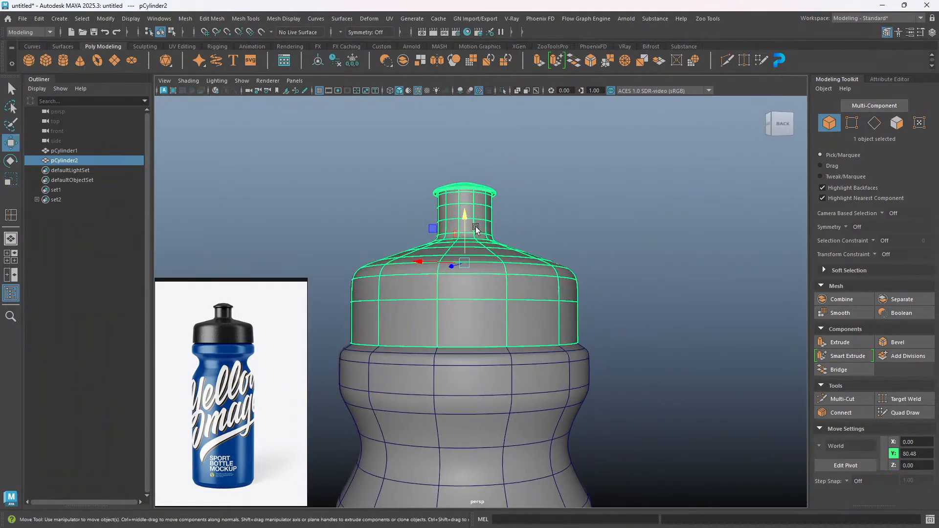
left_click_drag(466, 221, 495, 311)
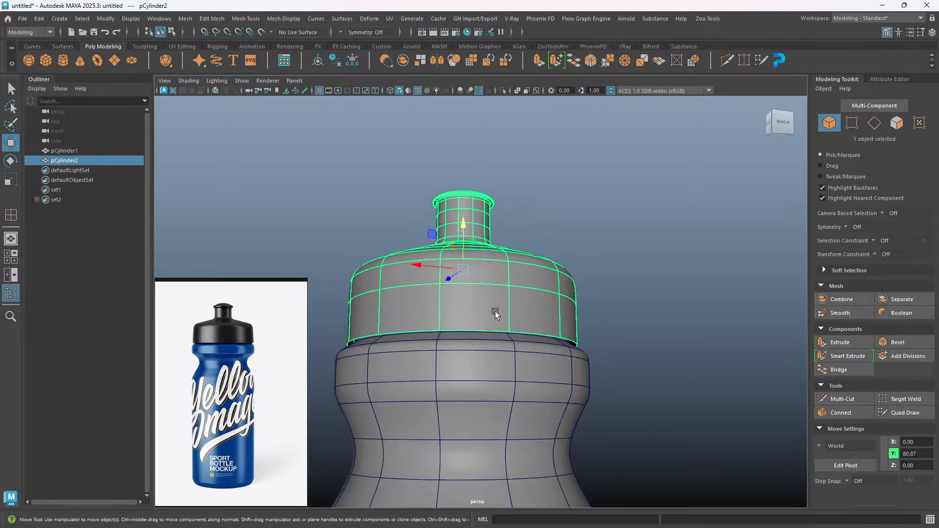
left_click(637, 265)
left_click_drag(616, 284, 513, 345, "alt")
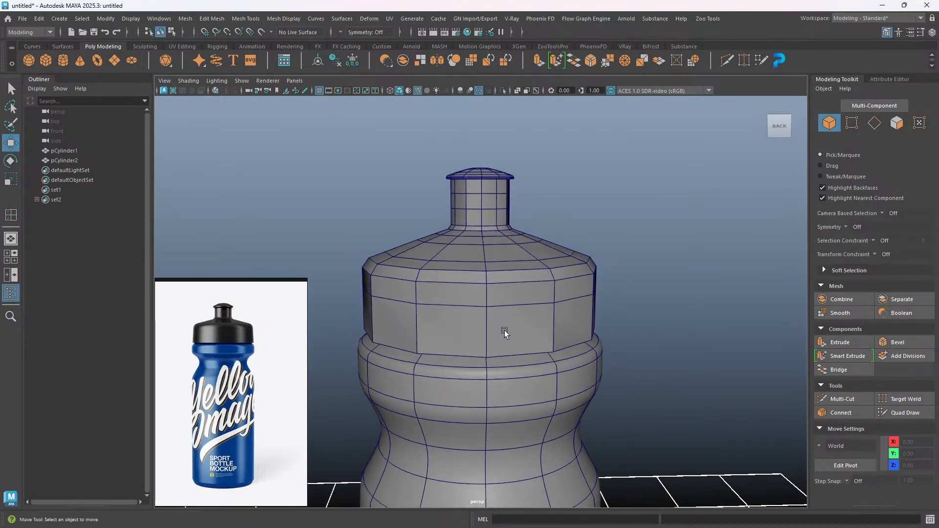
Lower the cap onto the bottle's collar, to Y 80.42, and deselect it.
left_click(504, 305)
left_click_drag(503, 304, 497, 324, "alt")
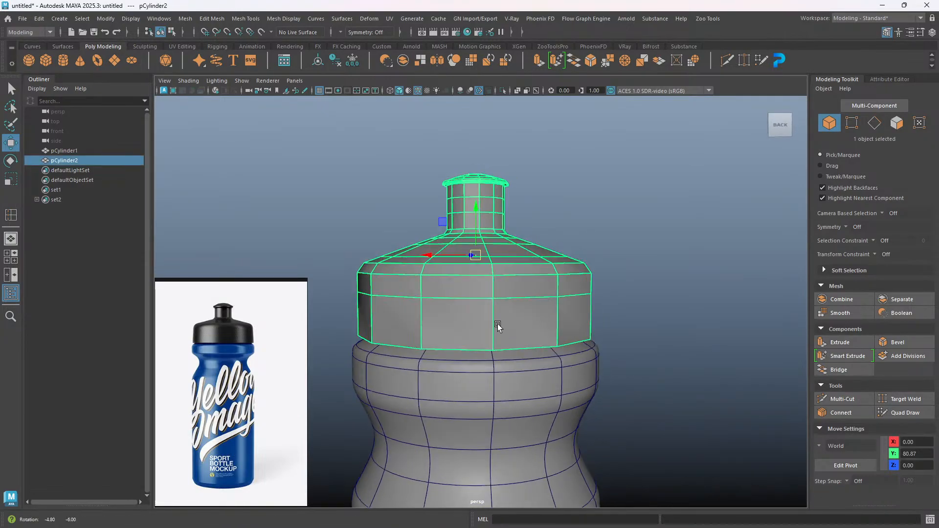
left_click_drag(476, 208, 476, 216)
scroll(459, 308, "down", 10)
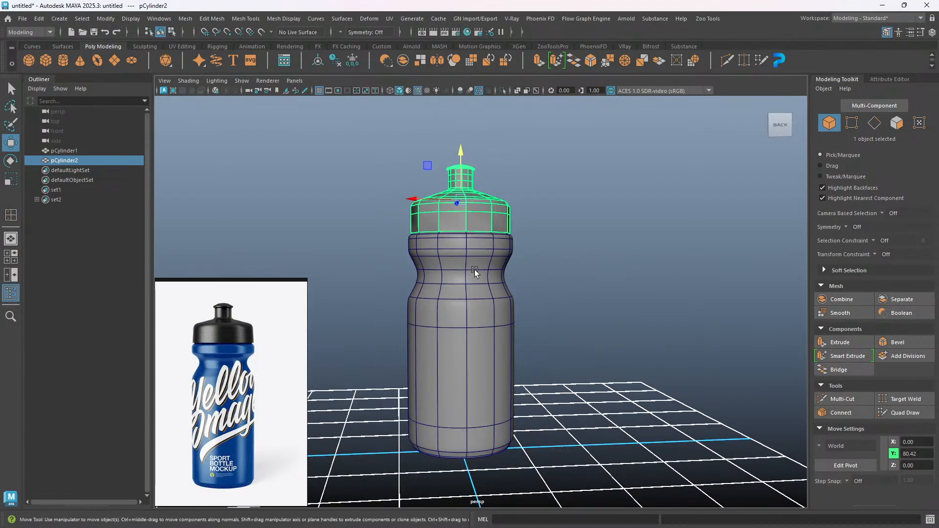
left_click(563, 256)
Examine the whole bottle and the cap's fit on the collar against the reference image.
left_click_drag(562, 255, 461, 352, "alt")
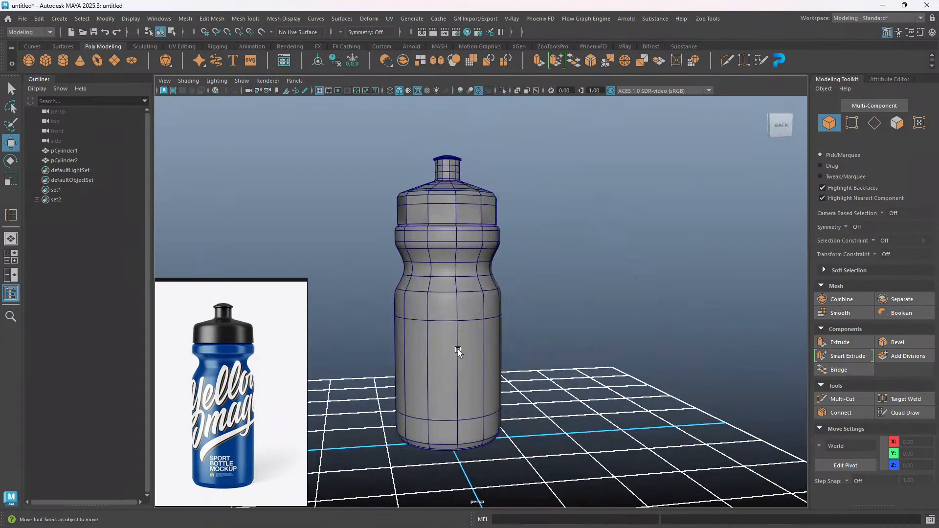
scroll(479, 332, "up", 5)
left_click_drag(480, 318, 505, 316, "alt")
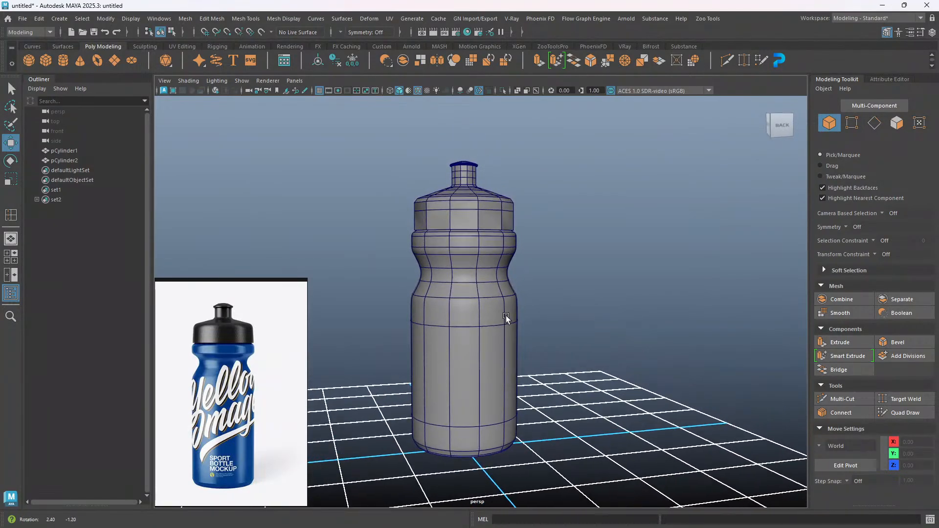
scroll(456, 314, "up", 4)
middle_click_drag(455, 315, 483, 301, "alt")
scroll(481, 259, "up", 2)
middle_click_drag(492, 239, 497, 272, "alt")
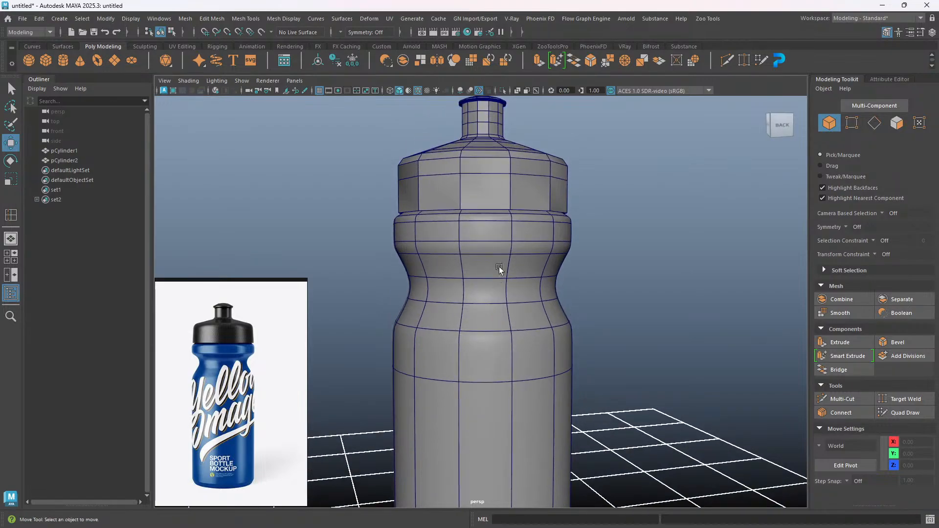
Turn off the bottle body's smooth preview and deselect it.
left_click(526, 309)
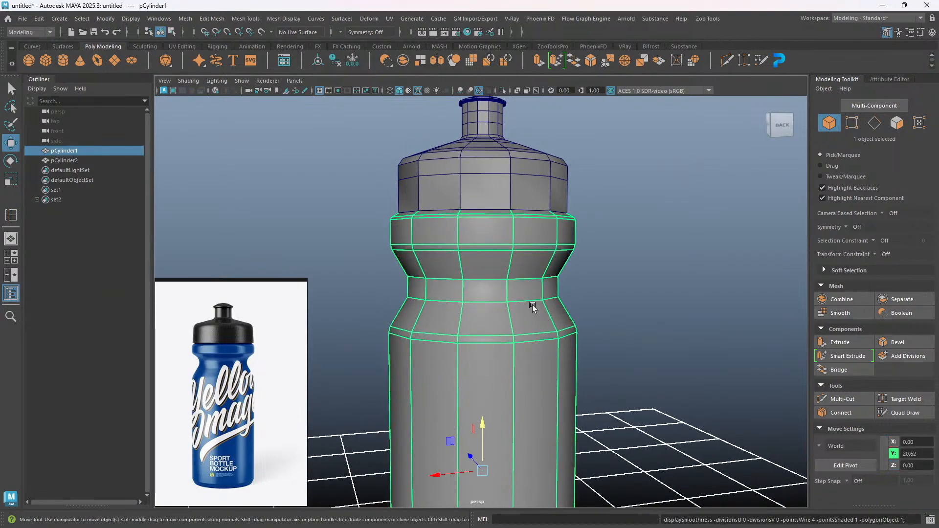
left_click(587, 272)
left_click_drag(587, 273, 496, 289, "alt")
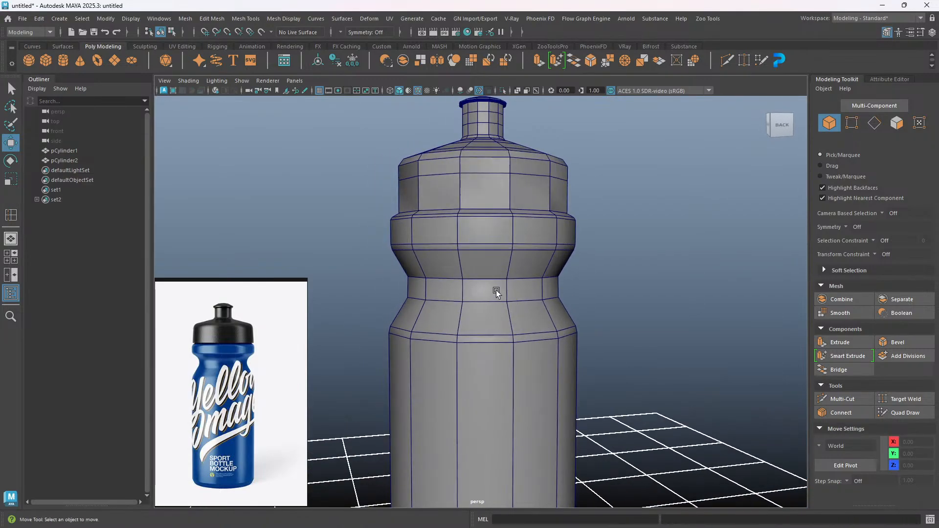
Scale the two edge loops at the lower edge of the bottle's collar vertically closer together.
left_click(501, 242)
right_click(501, 244)
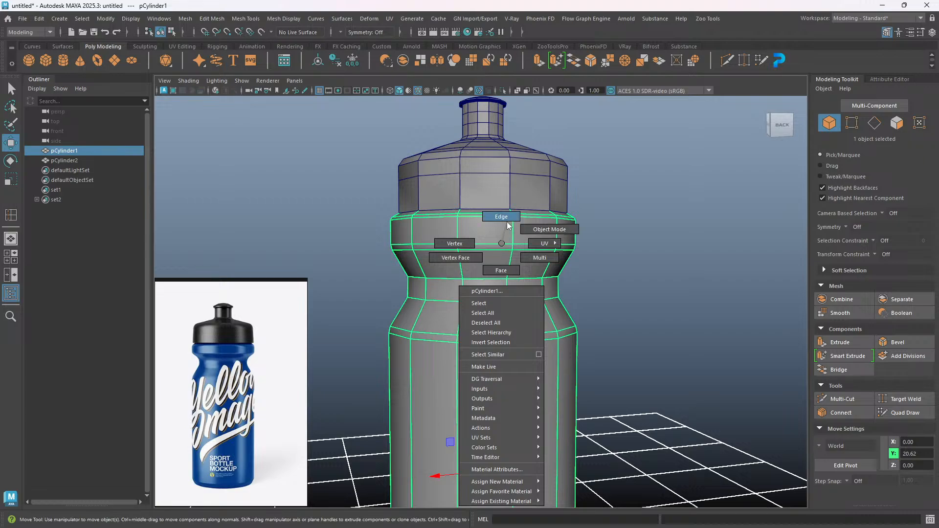
left_click(507, 220)
left_click_drag(503, 224, 492, 258, "alt")
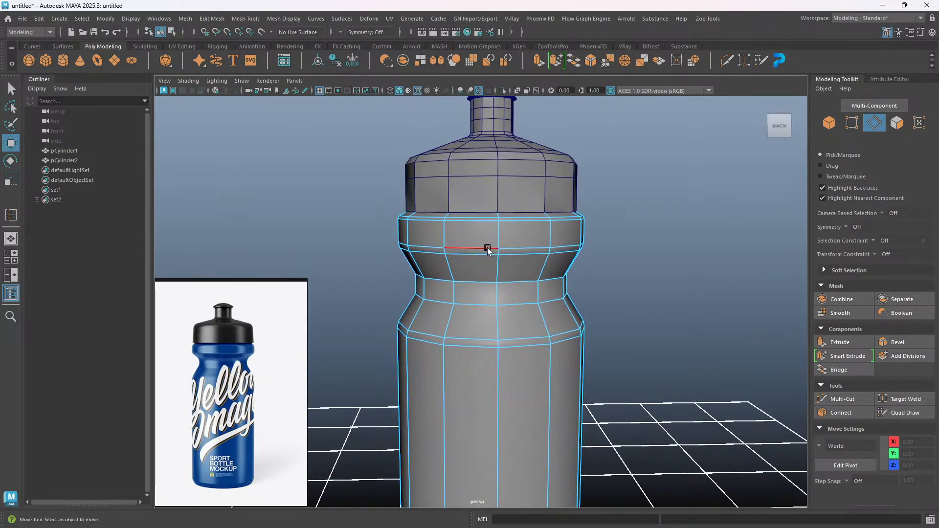
double_click(488, 248)
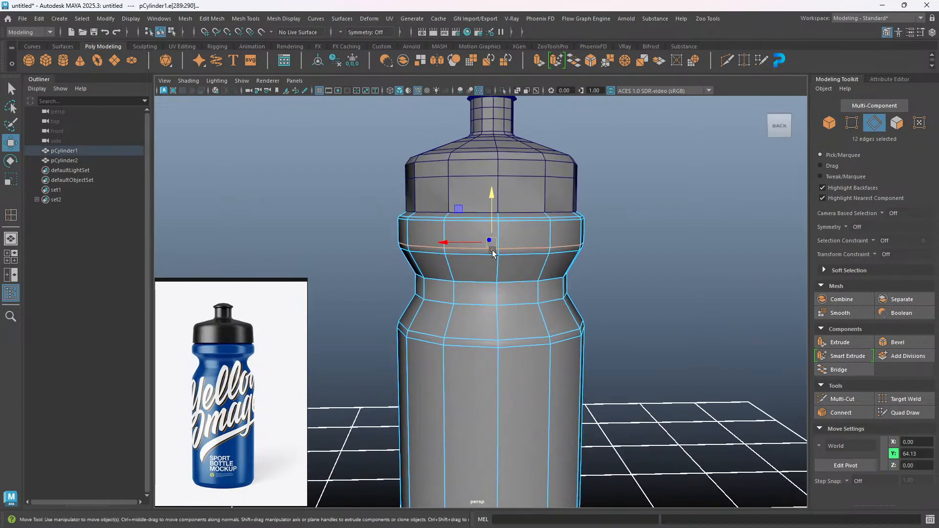
double_click(503, 252, "shift")
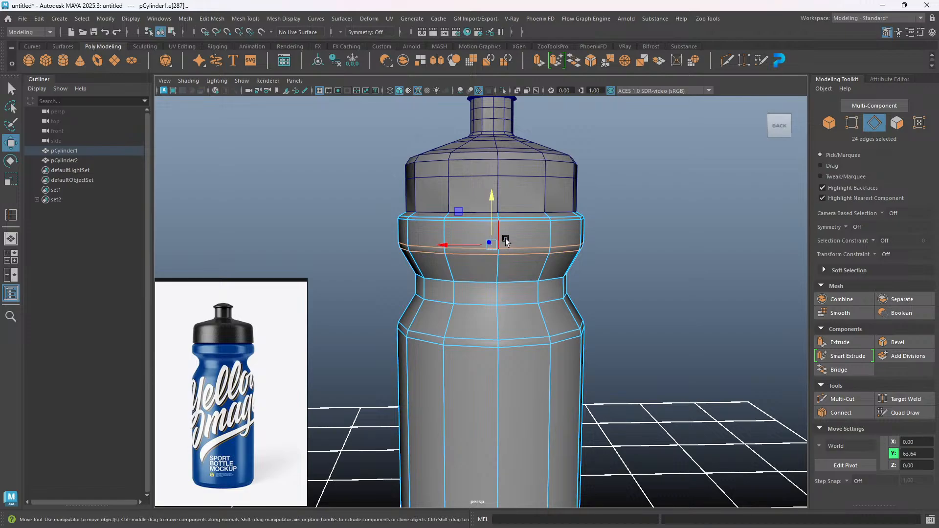
key("r")
left_click_drag(489, 199, 491, 200)
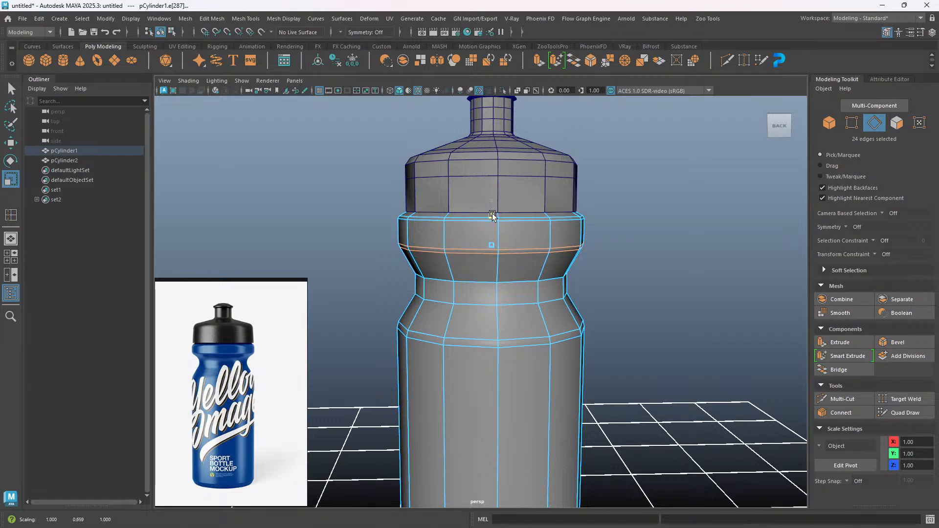
mouse_move(489, 306)
left_mouse_down("alt")
mouse_move(511, 306)
mouse_move(494, 309)
left_mouse_up("alt")
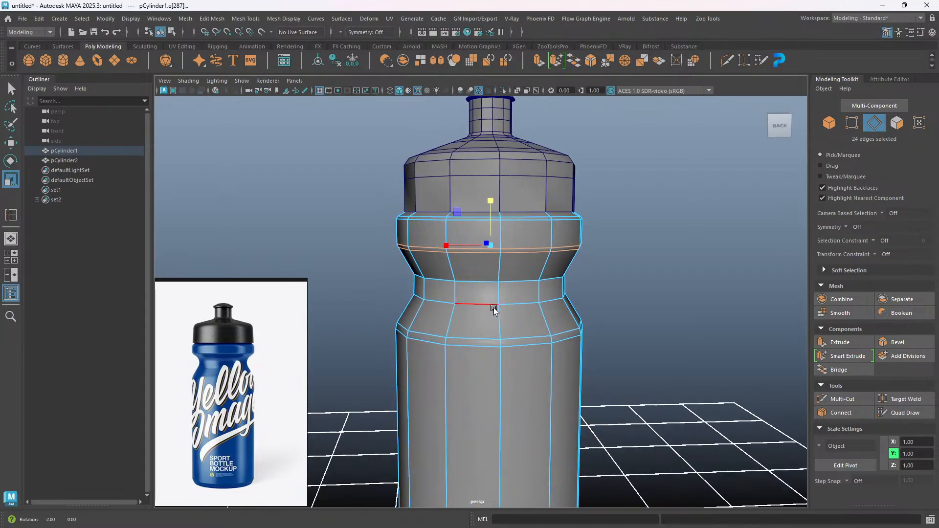
left_click(610, 277)
left_click_drag(573, 307, 602, 309, "alt")
right_click_drag(625, 262, 672, 247)
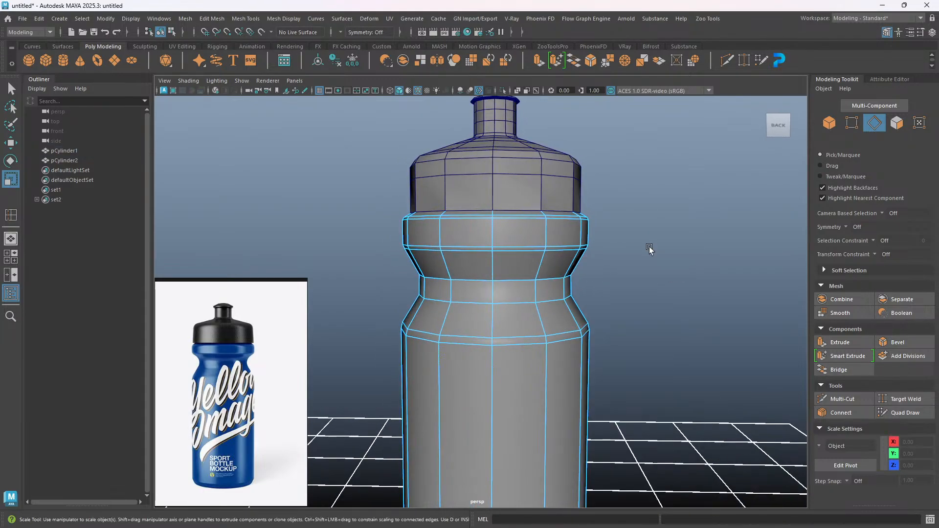
Turn the bottle body's smooth preview back on and hide the wireframe overlay on the shaded models.
left_click(576, 296)
mouse_move(576, 297)
left_mouse_down("alt")
mouse_move(530, 293)
mouse_move(580, 298)
left_mouse_up("alt")
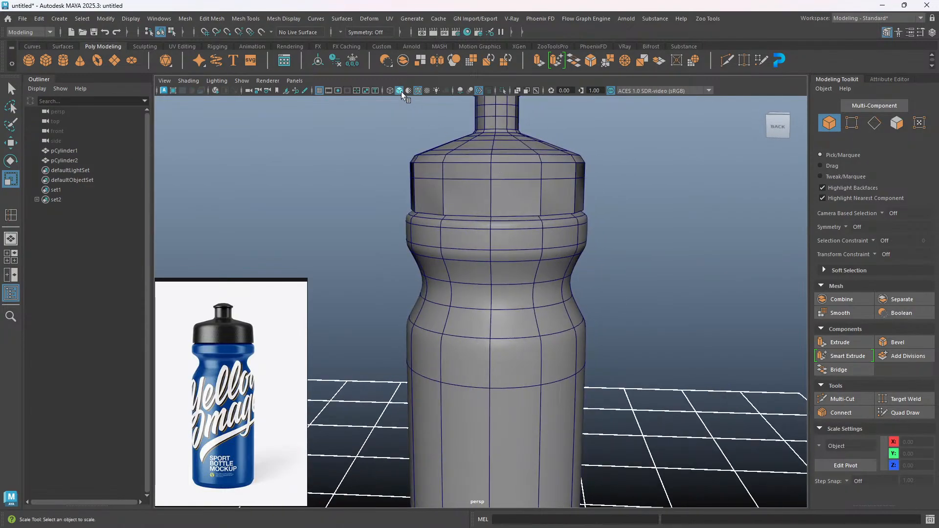
left_click(417, 90)
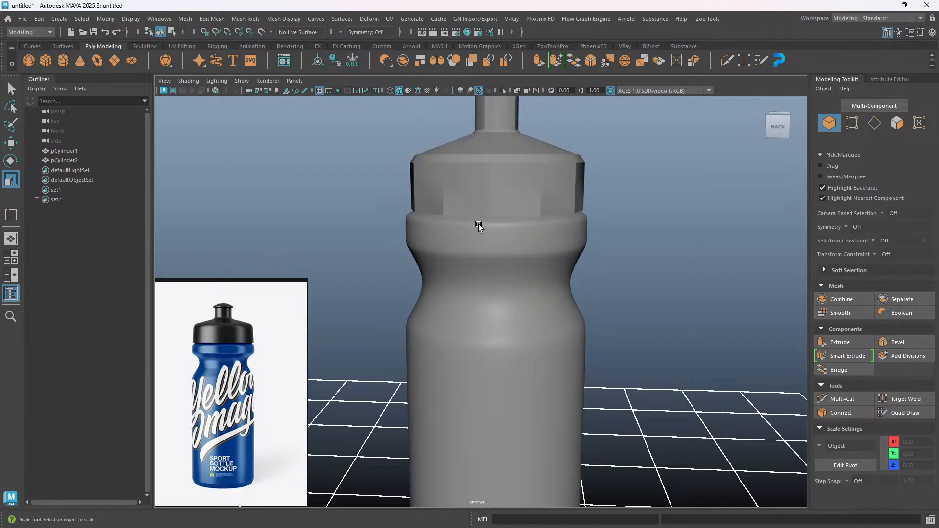
left_click_drag(486, 265, 469, 292, "alt")
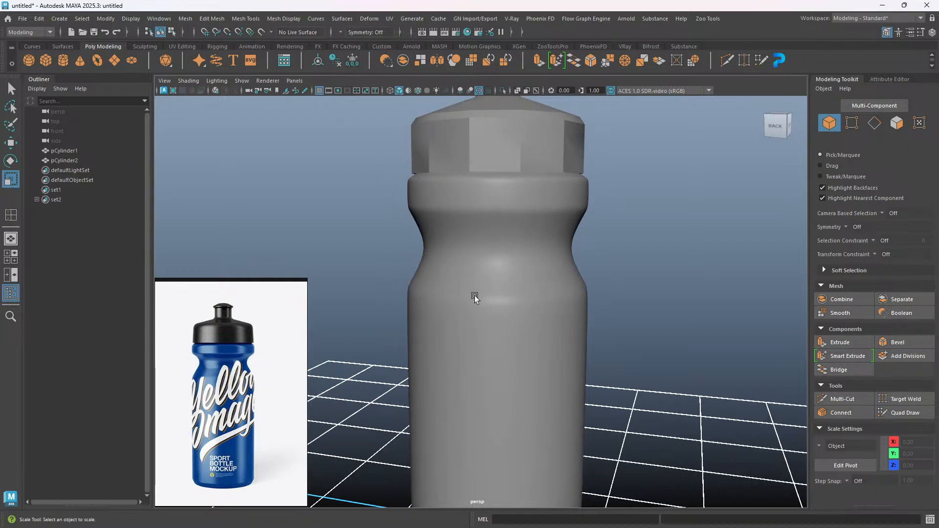
middle_click_drag(474, 311, 456, 289, "alt")
left_click_drag(456, 289, 480, 274, "alt")
Switch the bottle body to its unsmoothed mesh and scale the two shoulder edge loops below the grip vertically closer together.
left_click(480, 272)
middle_click_drag(479, 269, 512, 290, "alt")
key("1")
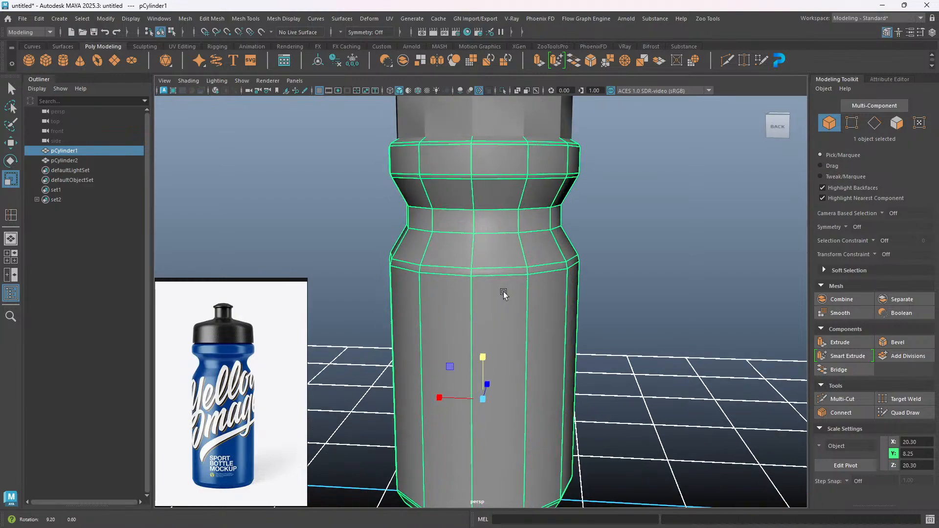
right_click(501, 262)
left_click(503, 236)
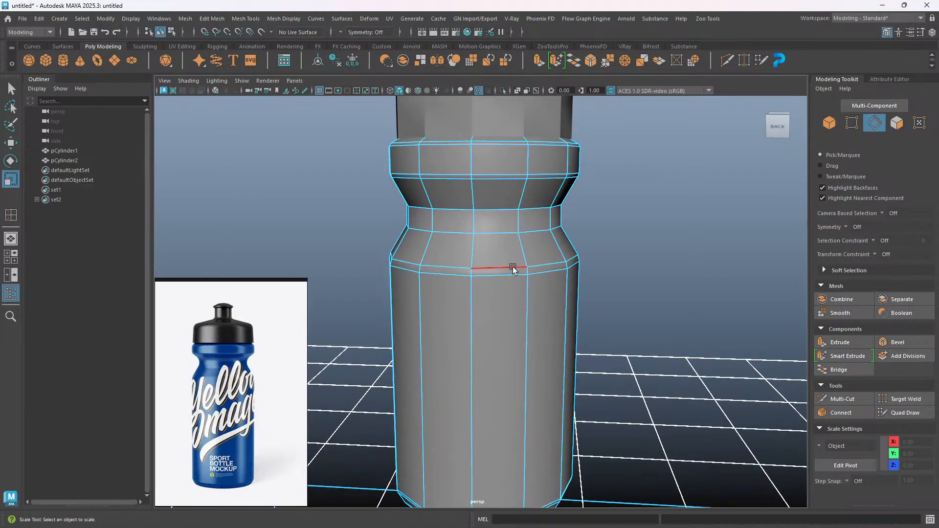
double_click(513, 266)
double_click(513, 271, "shift")
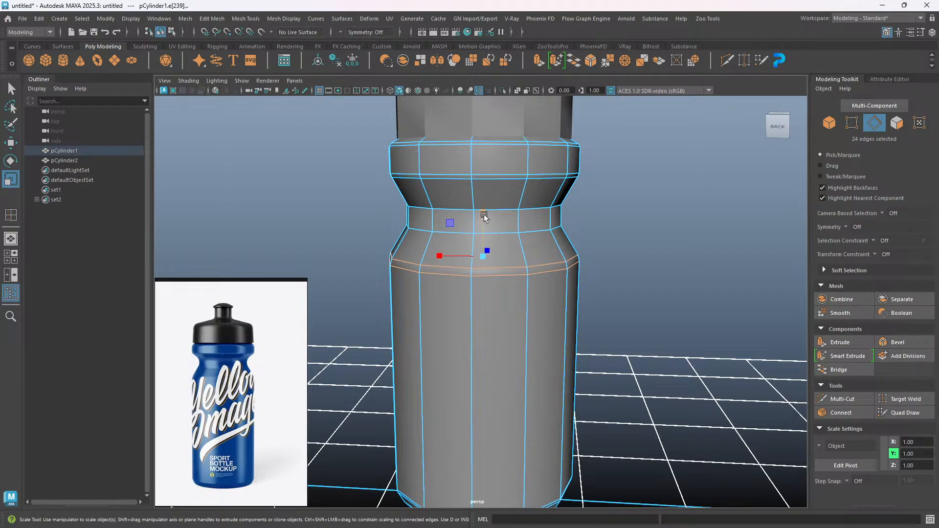
left_click_drag(483, 214, 515, 306)
right_click_drag(538, 261, 566, 246)
Restore smooth preview on the bottle body and deselect it.
right_click_drag(533, 250, 483, 271, "alt")
left_click_drag(482, 271, 457, 290, "alt")
key("3")
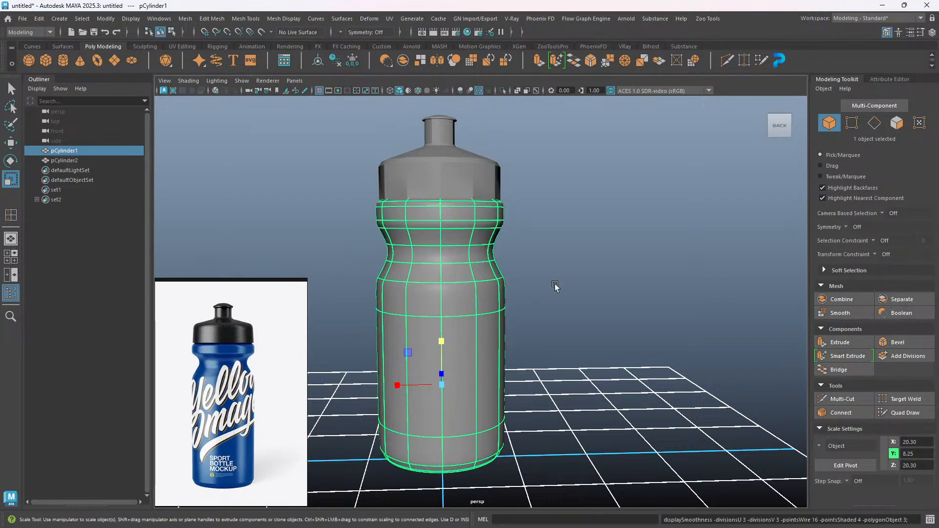
left_click(550, 290)
left_click_drag(425, 315, 496, 218, "alt")
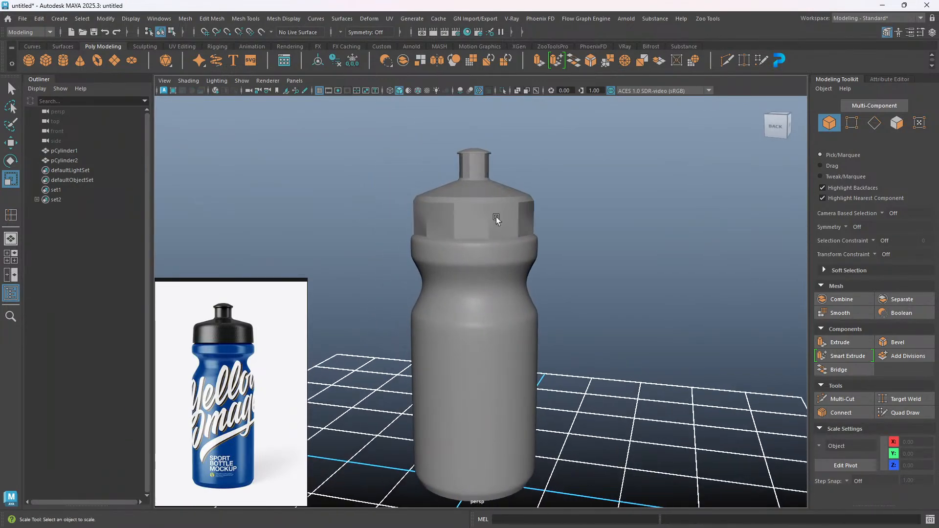
Nudge the edge loop around the middle of the cap's side wall vertically, and return the cap to object mode.
left_click(496, 217)
left_click_drag(455, 262, 483, 259, "alt")
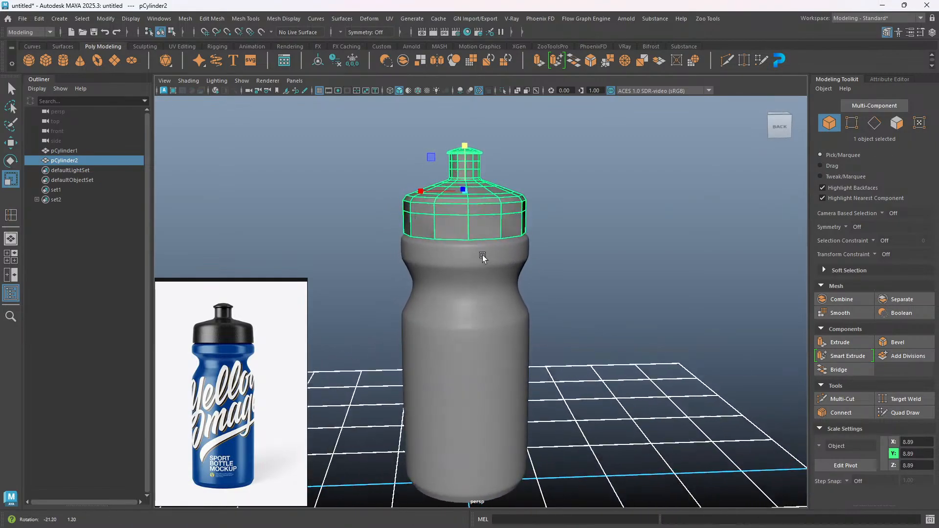
scroll(483, 259, "up", 4)
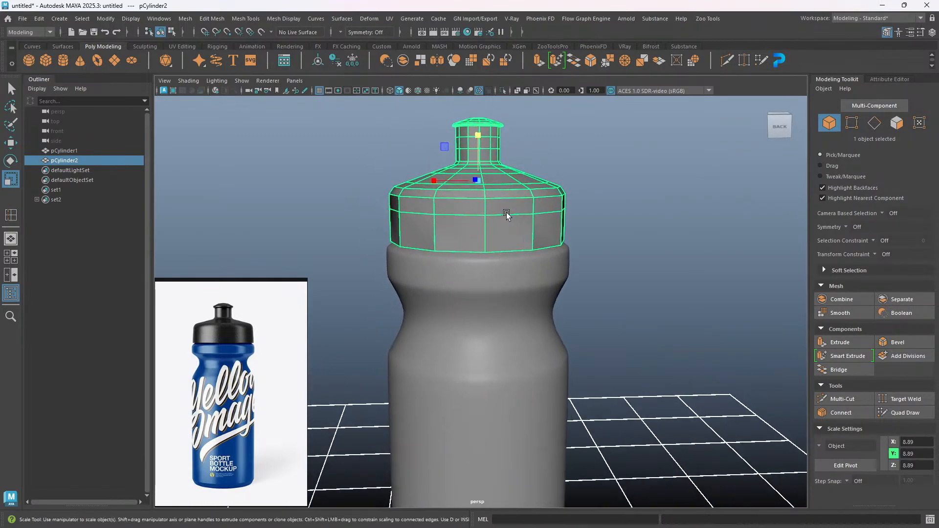
right_click_drag(506, 215, 506, 186)
double_click(511, 214)
left_click_drag(511, 214, 514, 253, "alt")
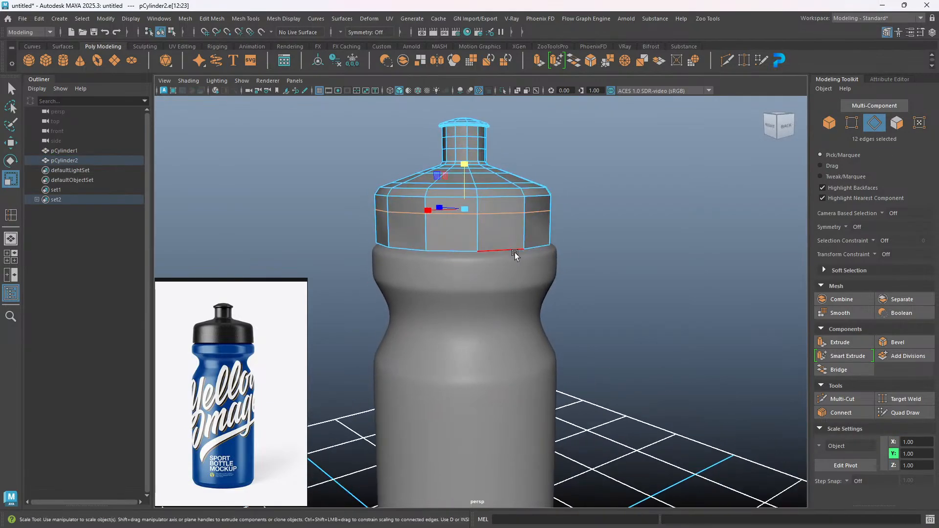
key("w")
left_click_drag(466, 160, 471, 163)
middle_click_drag(479, 232, 461, 224, "alt")
right_click_drag(515, 220, 538, 196)
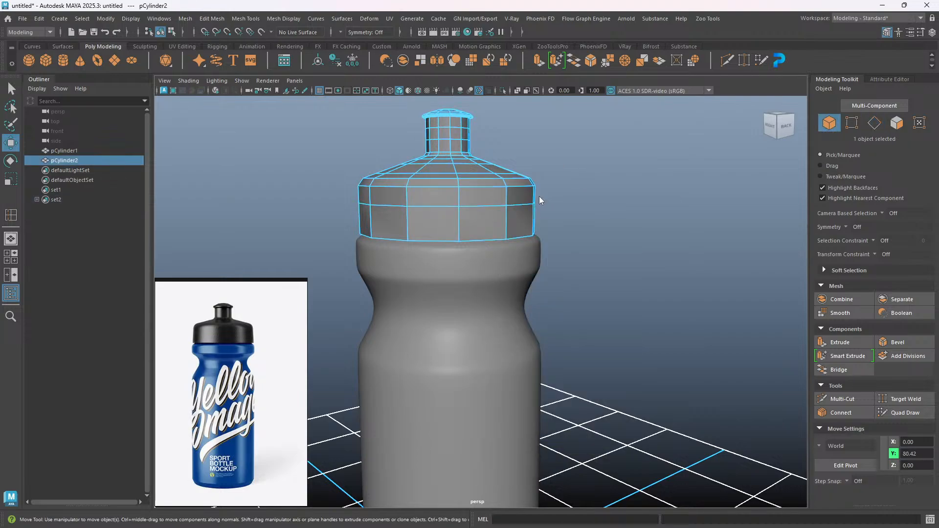
Reset the Insert Edge Loop tool to its defaults, placing loops by relative distance from edge instead of multiple loops.
left_click(506, 224)
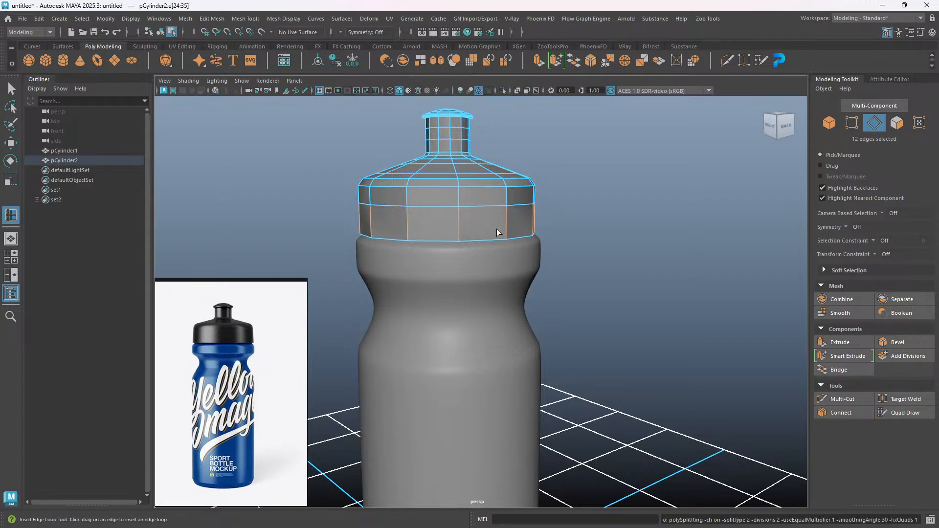
key("w")
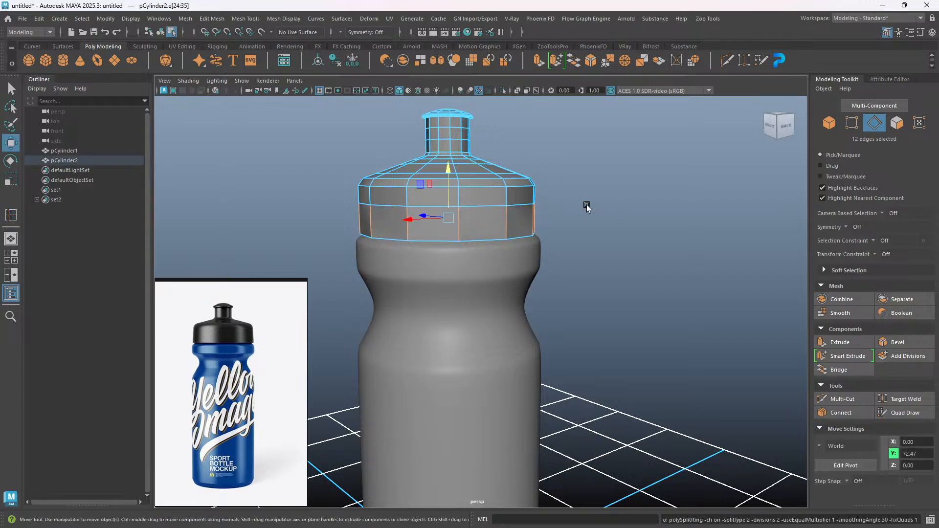
right_click_drag(575, 183, 572, 201)
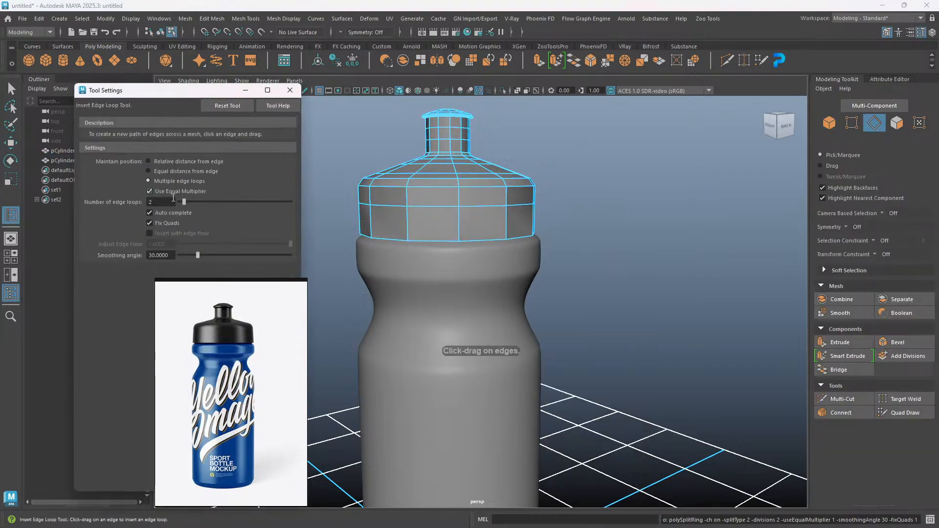
left_click(227, 106)
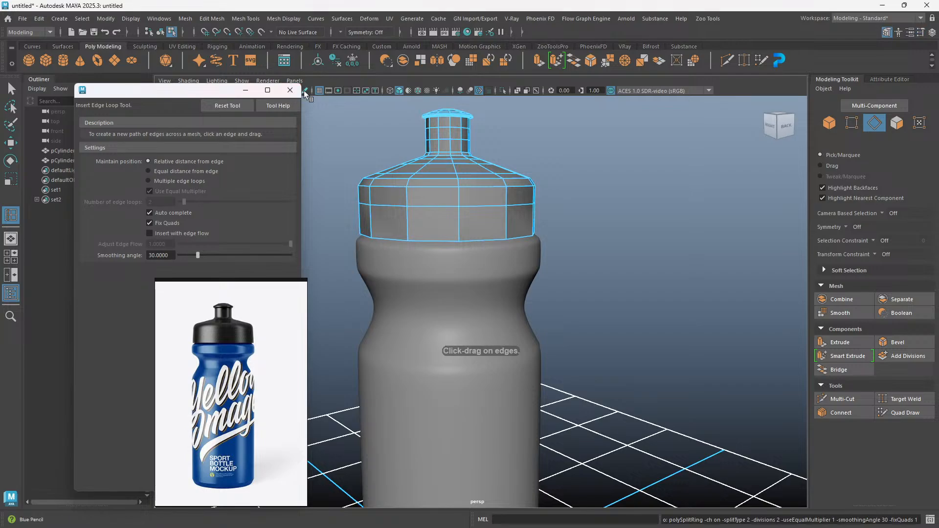
left_click(290, 90)
Insert one edge loop around the cap's side wall, midway between its middle loop and its lower rim.
right_click_drag(565, 207, 566, 208, "shift")
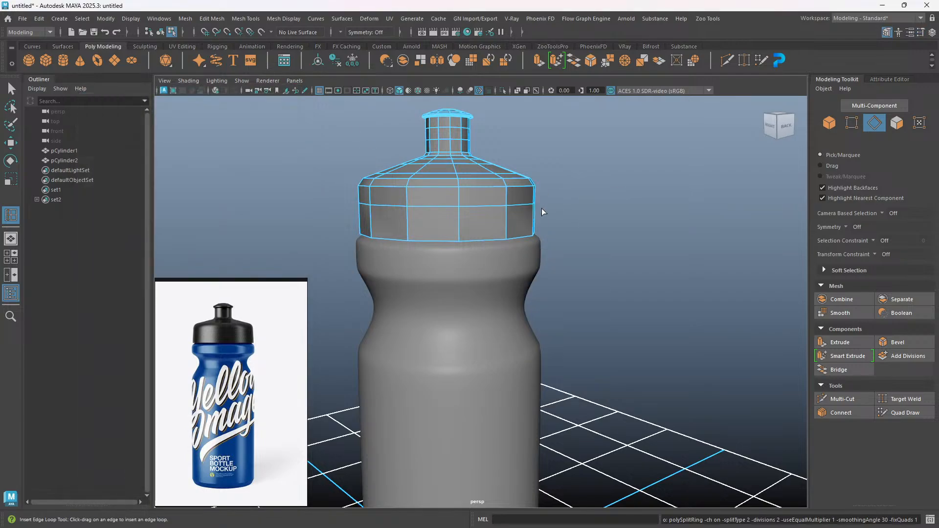
key("w")
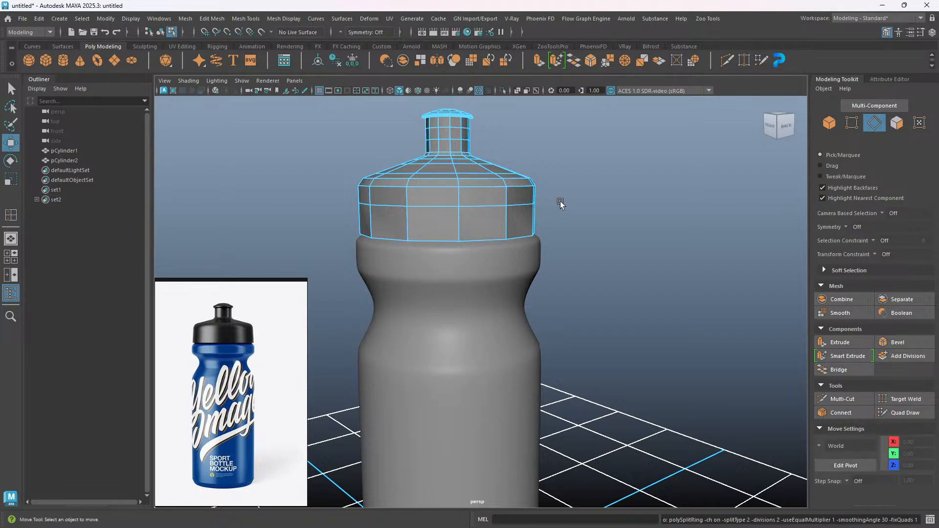
right_click_drag(560, 204, 540, 201, "shift")
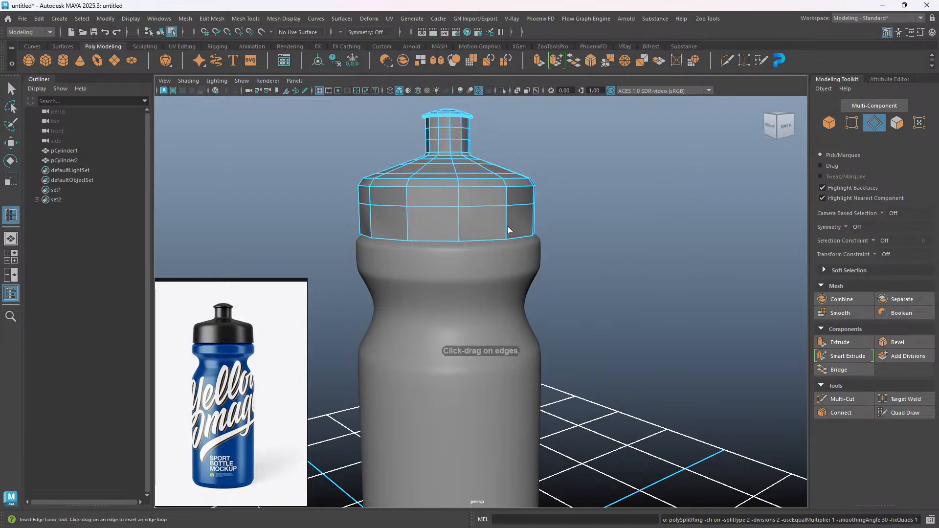
left_click_drag(506, 228, 509, 223)
left_click(588, 224)
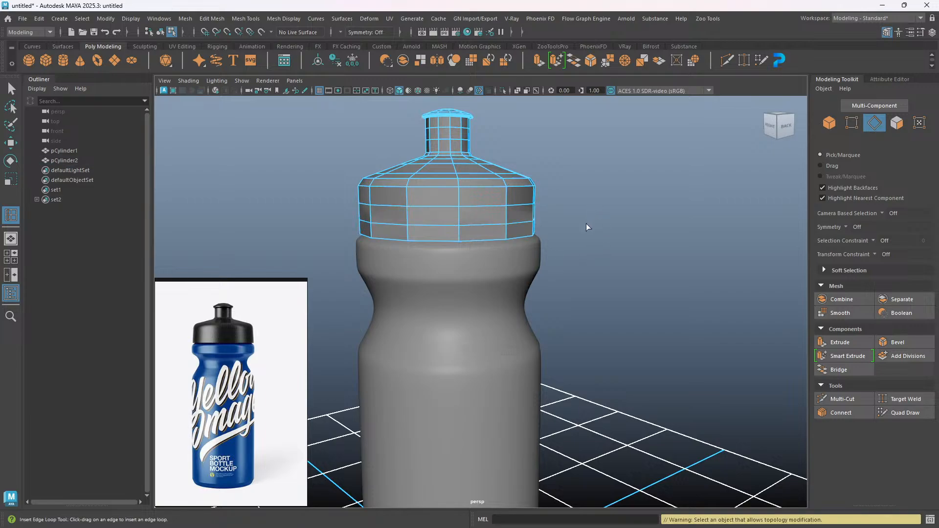
Return the cap to object mode, turn on its smooth preview and deselect it.
left_click_drag(508, 296, 511, 272, "alt")
scroll(495, 225, "down", 2)
middle_click_drag(494, 232, 509, 287, "alt")
mouse_move(509, 287)
left_mouse_down("alt")
mouse_move(543, 279)
mouse_move(511, 292)
mouse_move(518, 286)
left_mouse_up("alt")
right_click_drag(593, 191, 628, 179)
left_click_drag(530, 296, 473, 304, "alt")
left_click(509, 264)
left_click(573, 261)
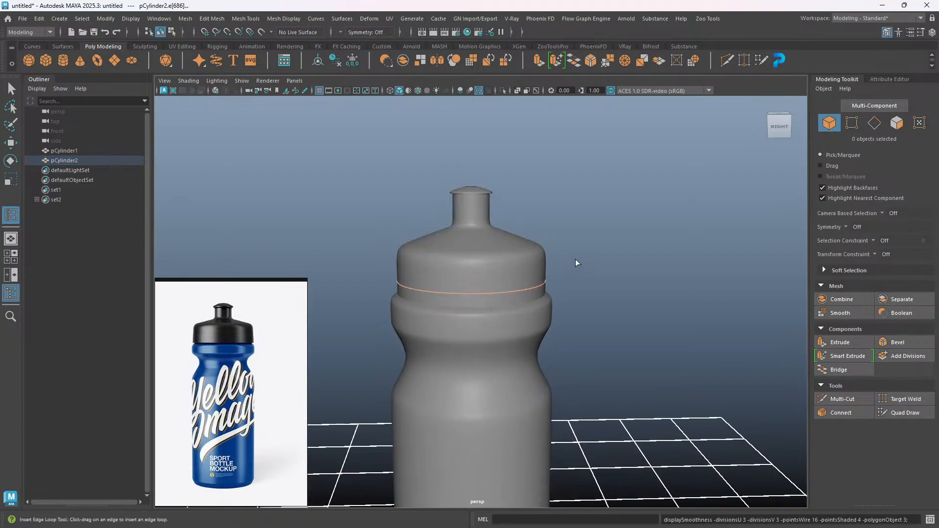
Examine the smoothed bottle and cap from the side, above and front against the reference image.
left_click_drag(547, 306, 476, 246, "alt")
scroll(476, 243, "up", 5)
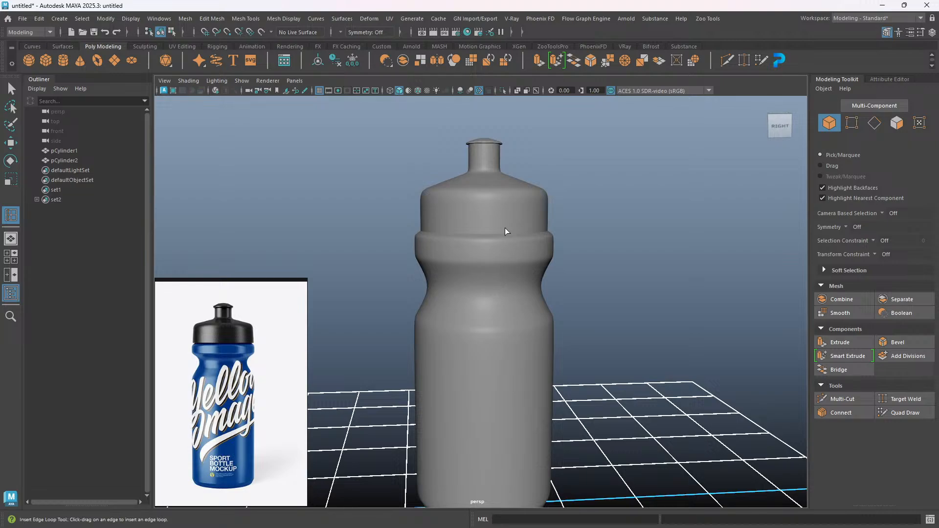
left_click_drag(507, 232, 476, 268, "alt")
scroll(483, 163, "up", 5)
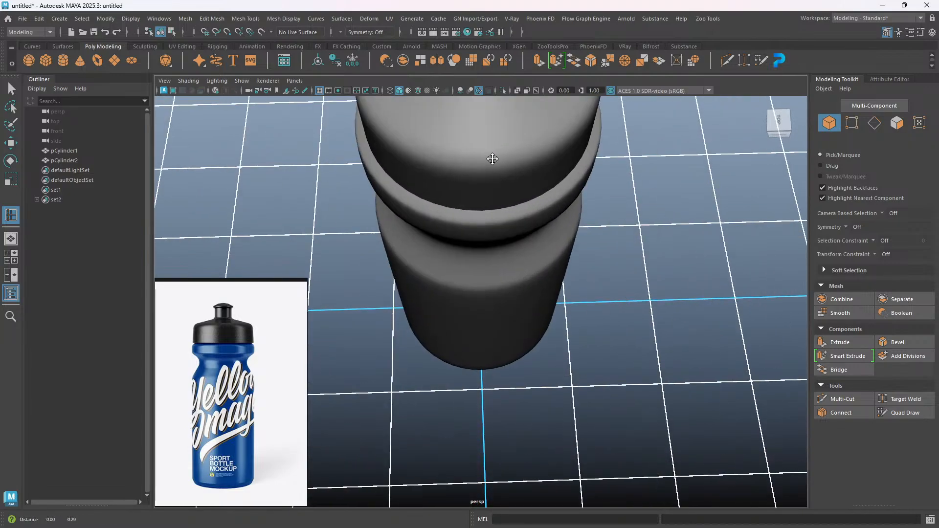
middle_click_drag(494, 151, 479, 340, "alt")
scroll(457, 274, "up", 6)
left_click_drag(430, 243, 523, 283, "alt")
scroll(491, 309, "down", 10)
scroll(479, 264, "up", 5)
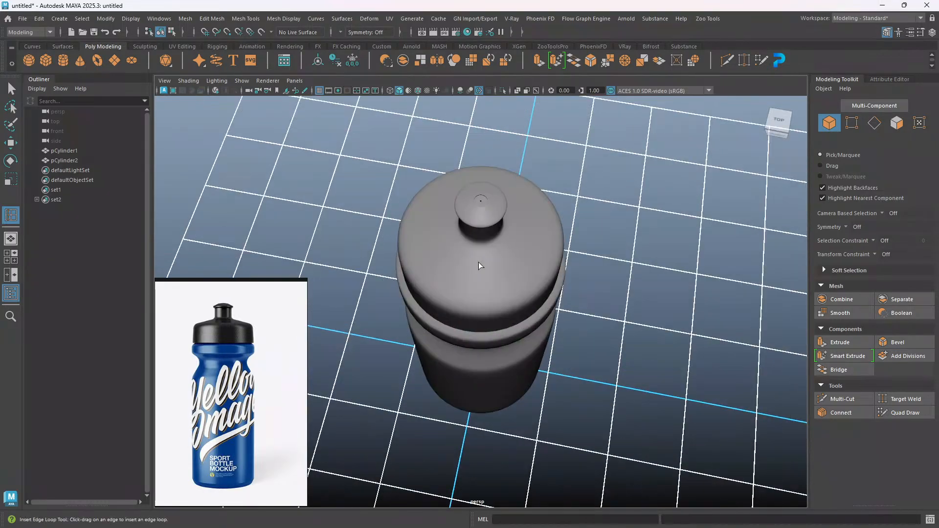
middle_click_drag(479, 264, 482, 277, "alt")
left_click_drag(482, 278, 499, 328, "alt")
scroll(457, 285, "up", 3)
scroll(478, 289, "down", 5)
scroll(476, 291, "up", 4)
scroll(458, 291, "down", 3)
left_click_drag(482, 307, 501, 287, "alt")
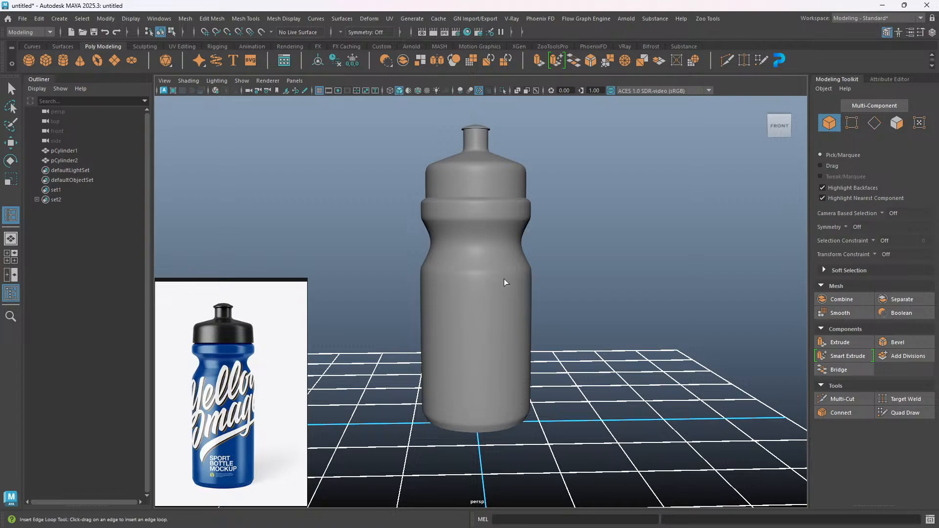
mouse_move(509, 274)
left_mouse_down("alt")
mouse_move(517, 285)
mouse_move(507, 270)
mouse_move(551, 274)
mouse_move(527, 282)
mouse_move(438, 274)
mouse_move(496, 284)
left_mouse_up("alt")
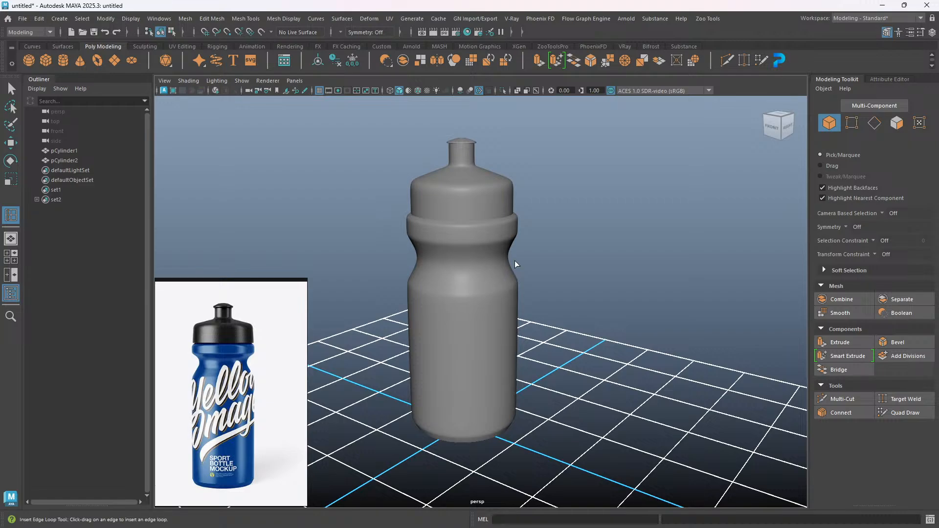
Examine the bottle model from several angles, checking its body and cap meshes against the reference image.
left_click_drag(504, 280, 534, 273, "alt")
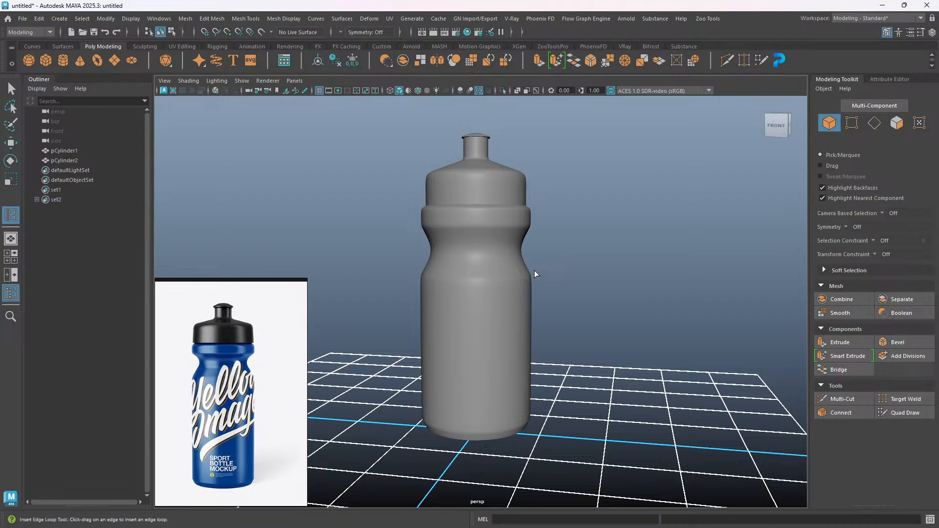
left_click_drag(506, 180, 499, 215, "alt")
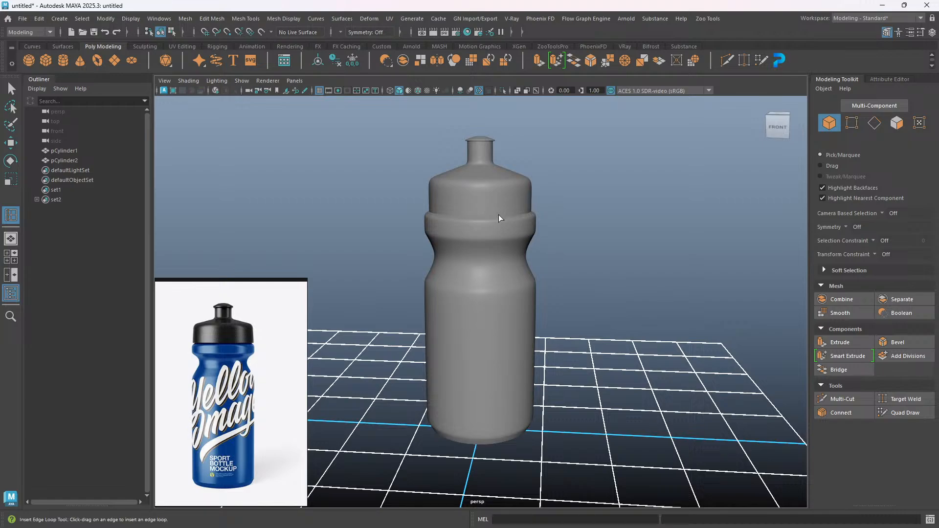
left_click_drag(509, 224, 478, 335, "alt")
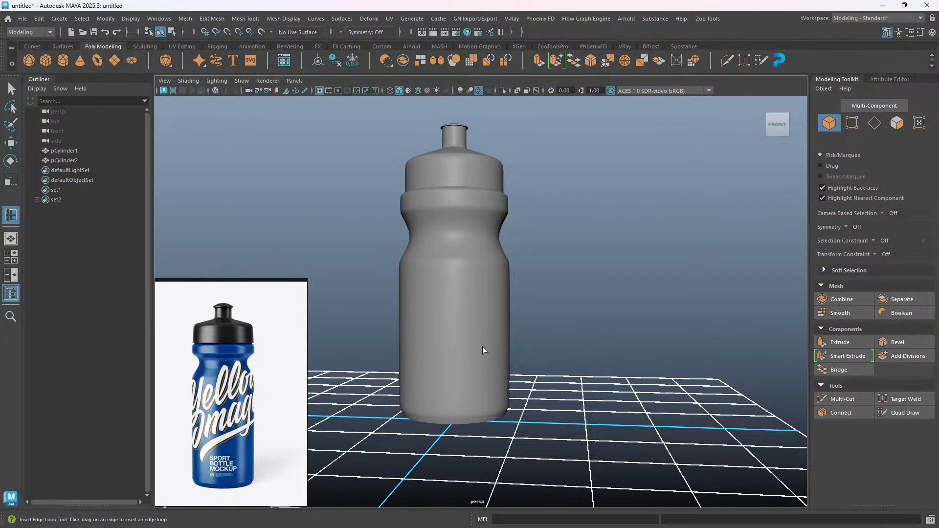
left_click_drag(450, 321, 447, 356, "alt")
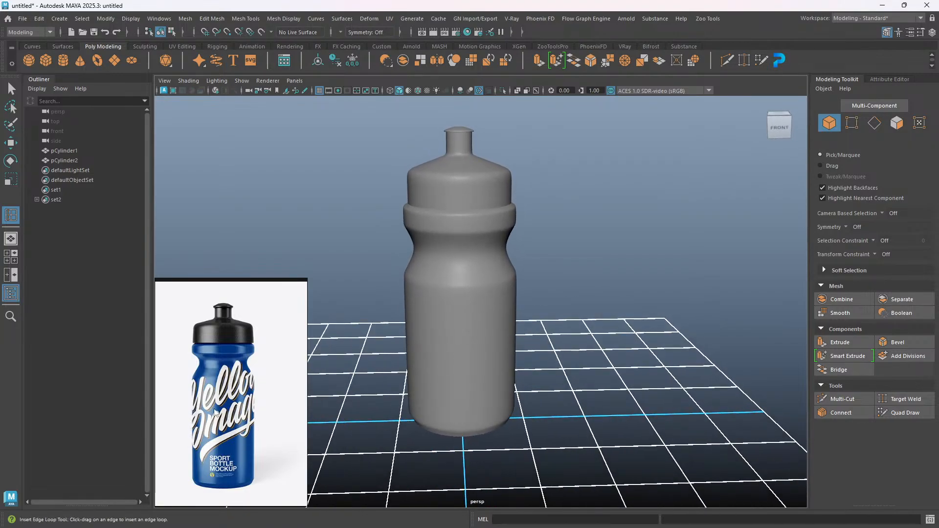
middle_click_drag(219, 411, 222, 405)
scroll(223, 407, "up", 3)
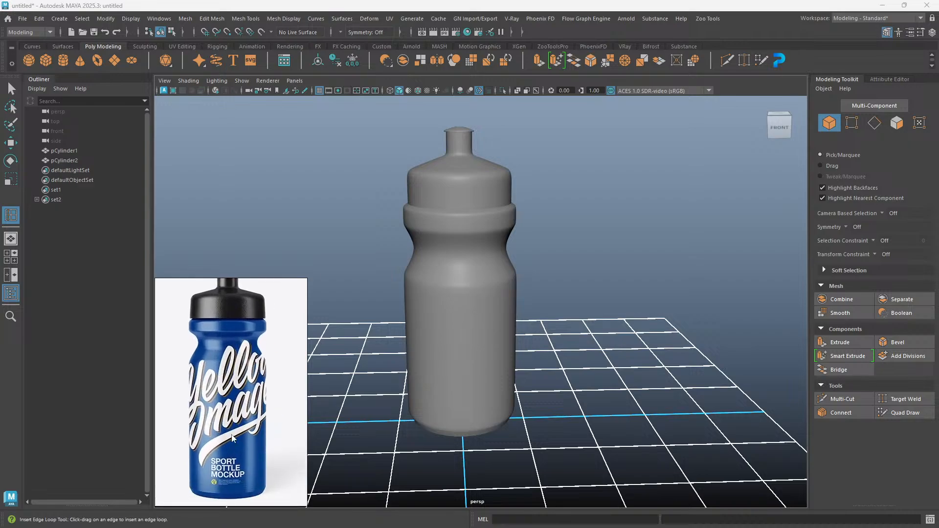
scroll(229, 404, "down", 2)
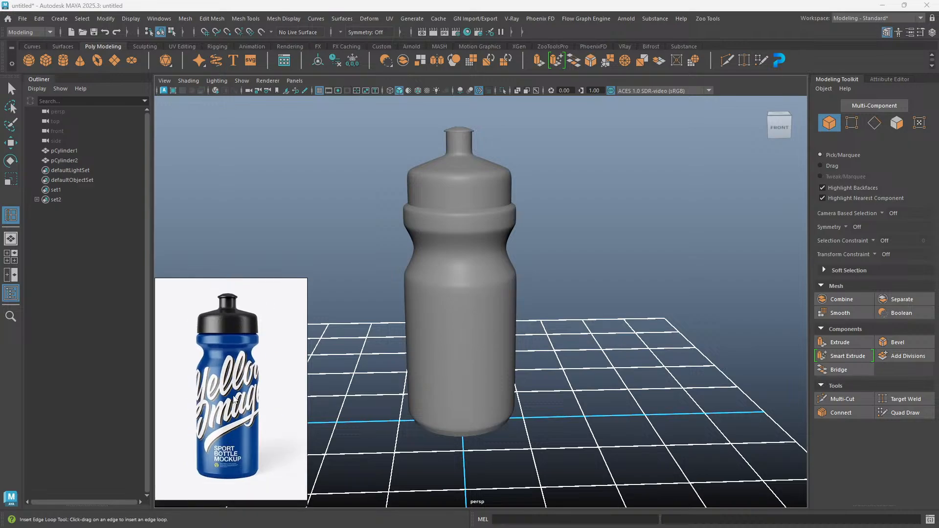
middle_click_drag(235, 400, 239, 410)
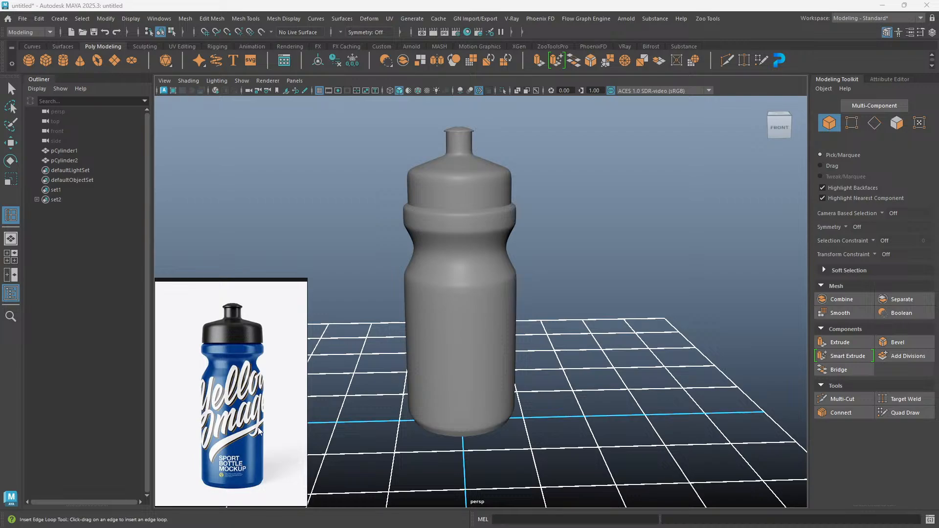
left_click_drag(499, 385, 481, 354, "alt")
left_click(442, 342)
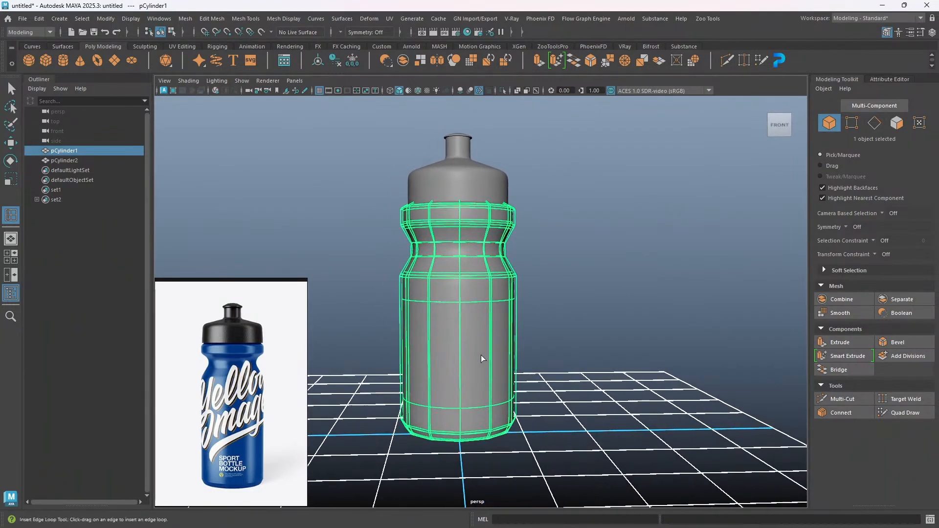
left_click_drag(496, 321, 479, 274, "alt")
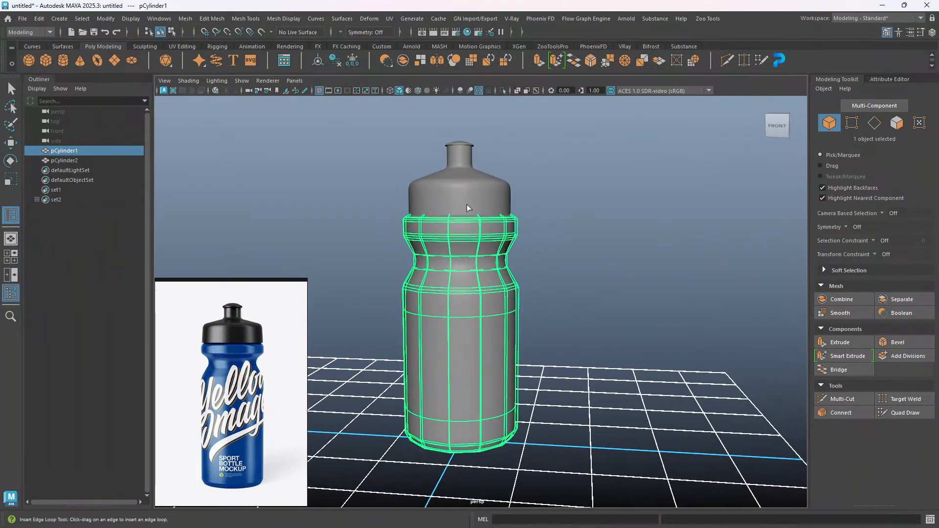
left_click(466, 198)
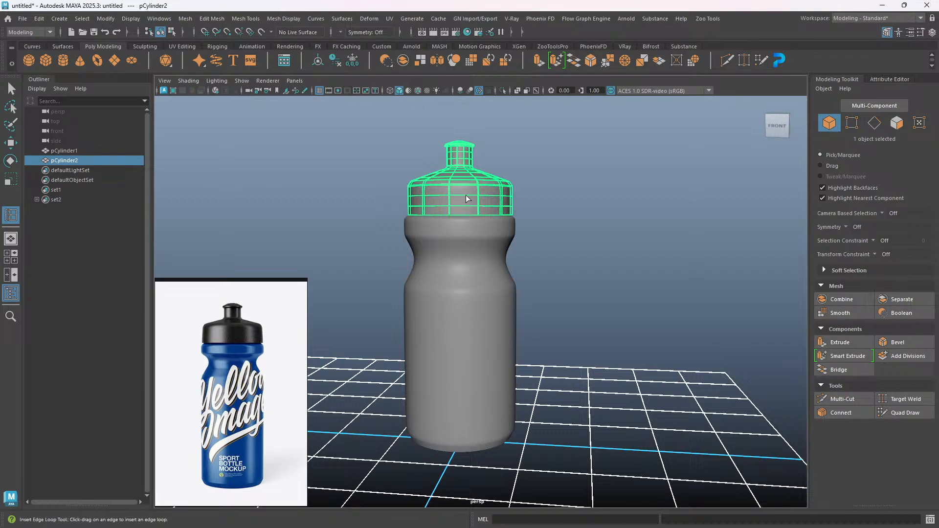
left_click_drag(478, 256, 468, 290, "alt")
left_click_drag(515, 310, 500, 303, "alt")
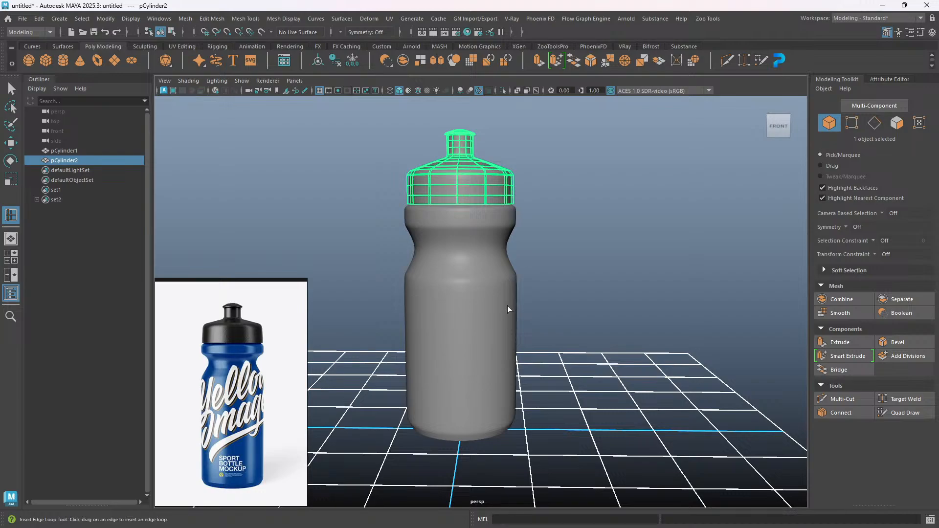
left_click(64, 151)
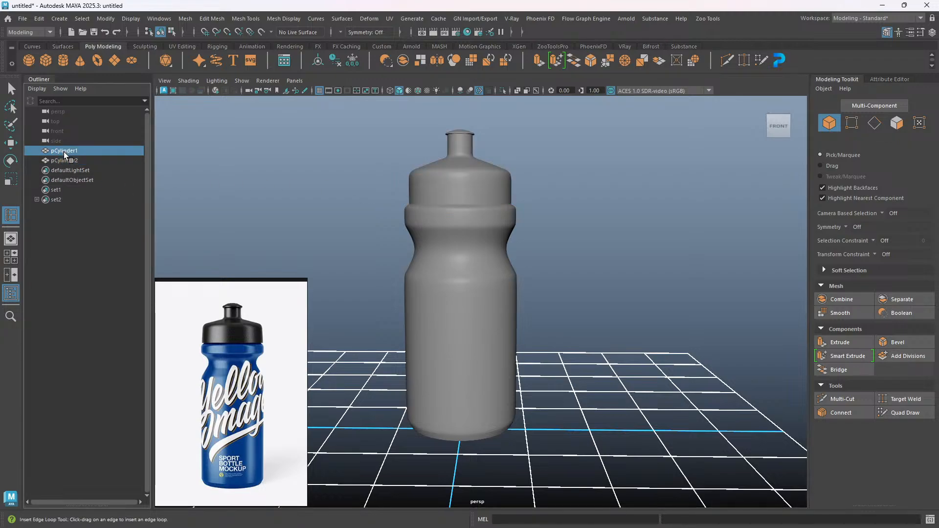
left_click(65, 159)
left_click(66, 152)
left_click(468, 306)
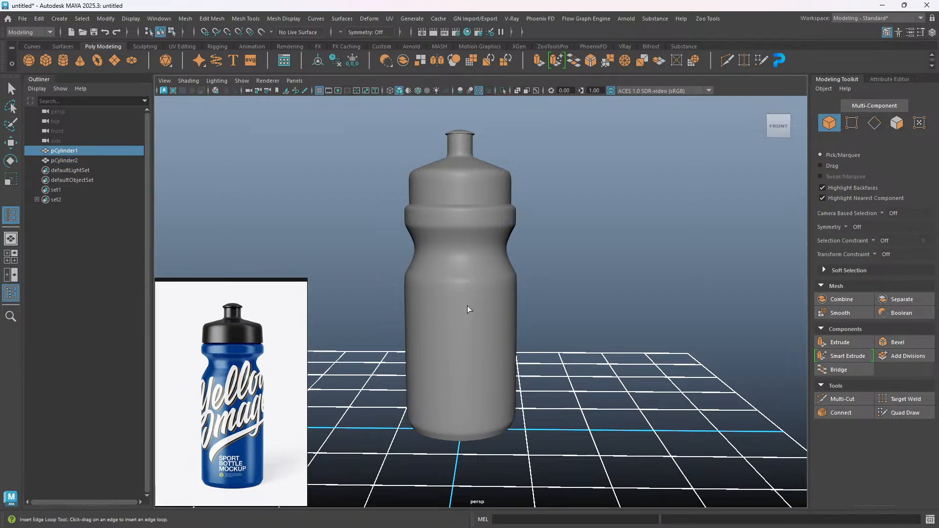
key("F10")
left_click(467, 185)
key("ctrl+z")
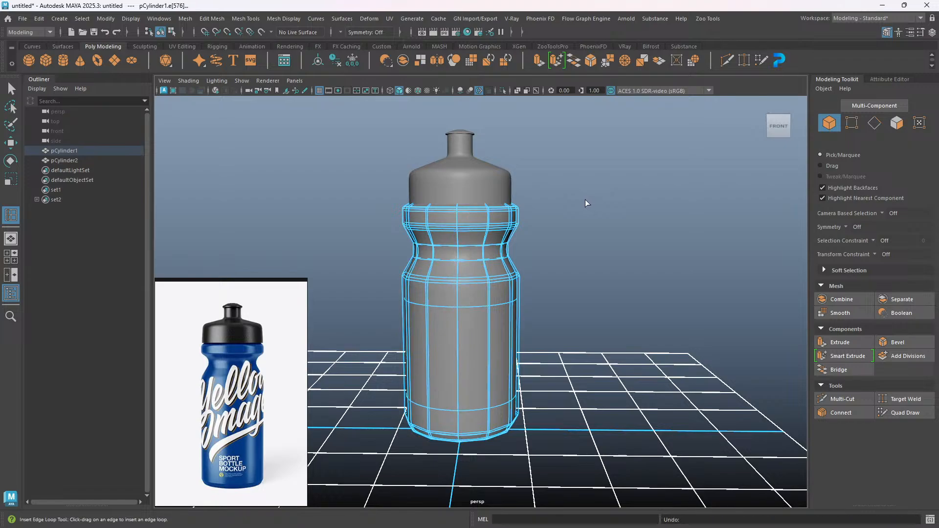
Leave the Insert Edge Loop tool for the Move tool and rename the bottle's body mesh as Bottle_Body.
key("w")
left_click(576, 201)
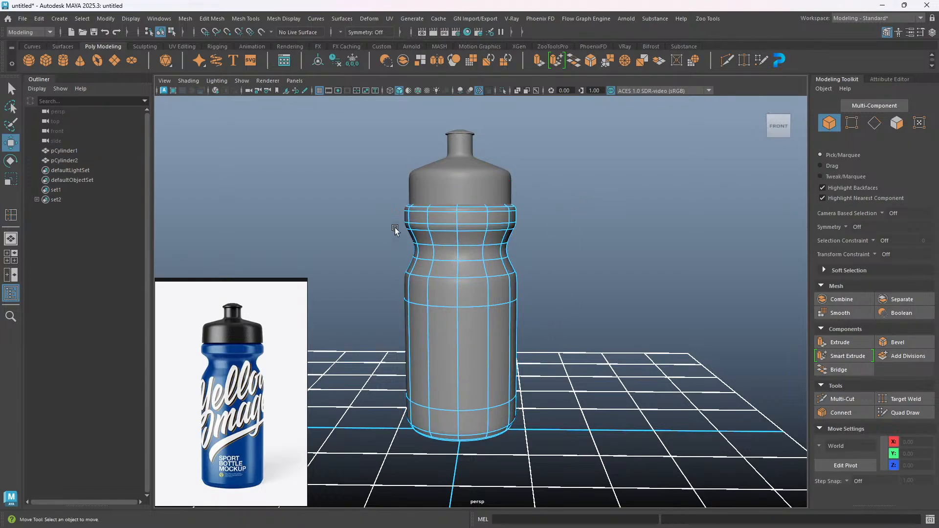
left_click(465, 170)
key("super")
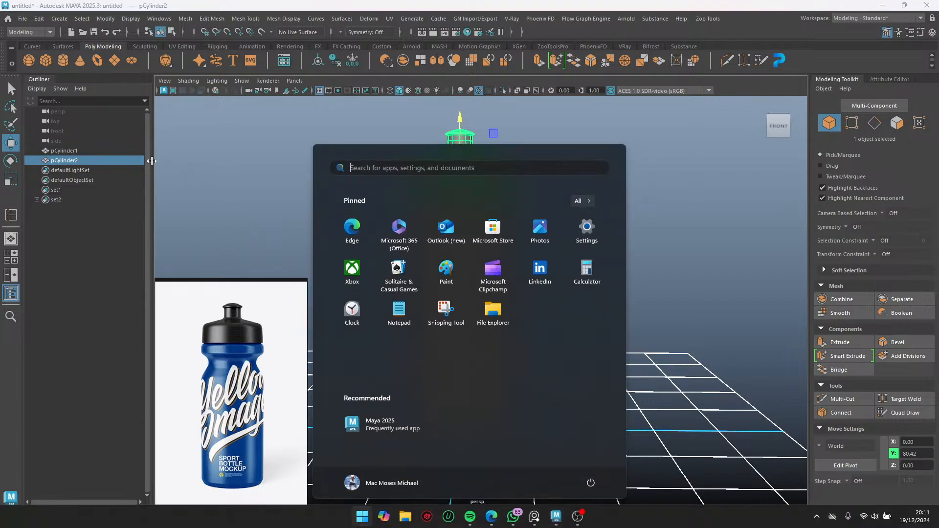
key("super")
left_click(62, 150)
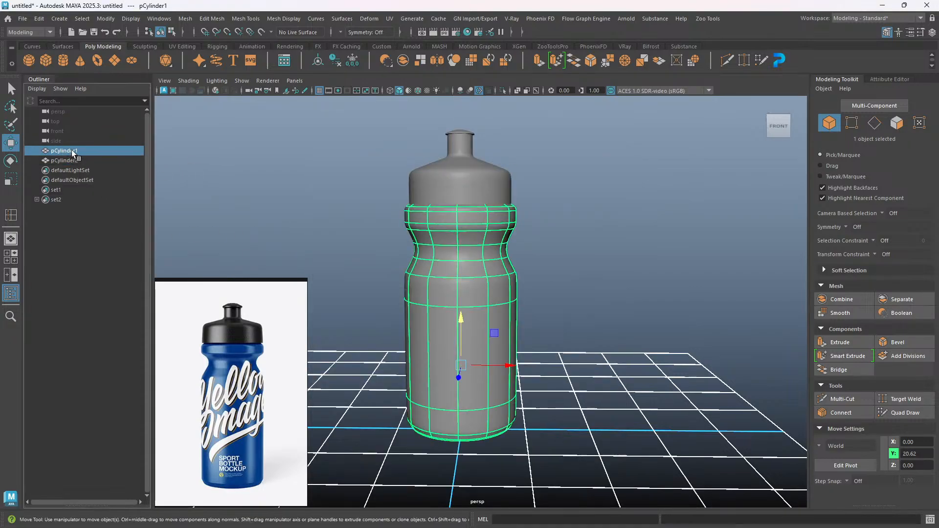
double_click(72, 151)
type("B")
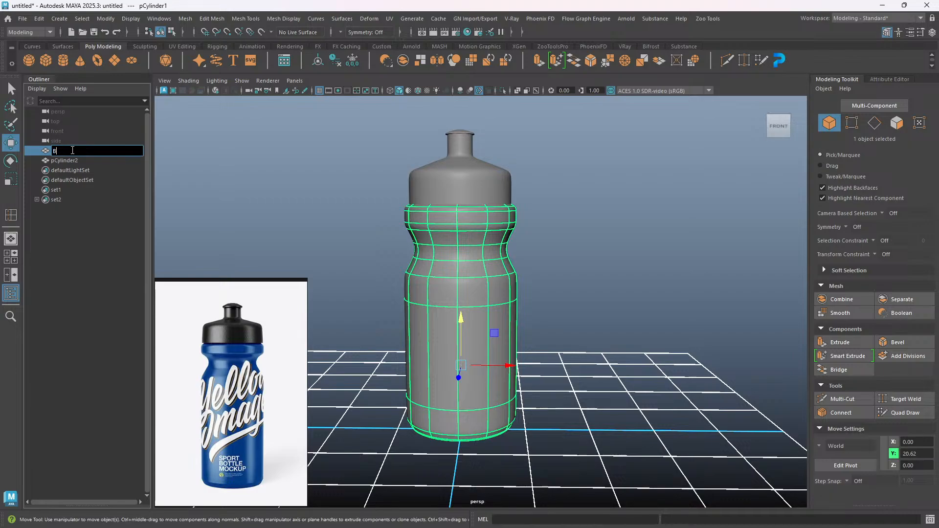
type("Bottle Body")
key("Return")
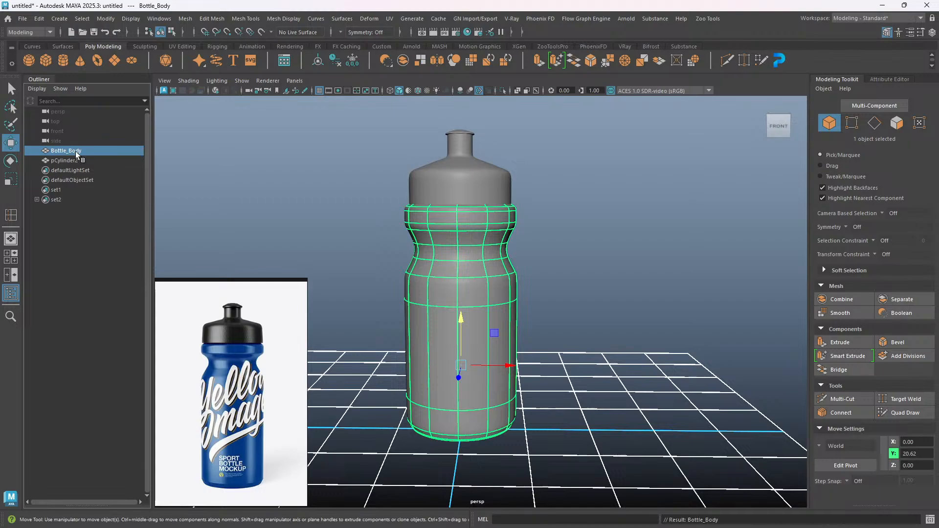
Rename the bottle's lid mesh, pCylinder2, as Cap.
double_click(68, 160)
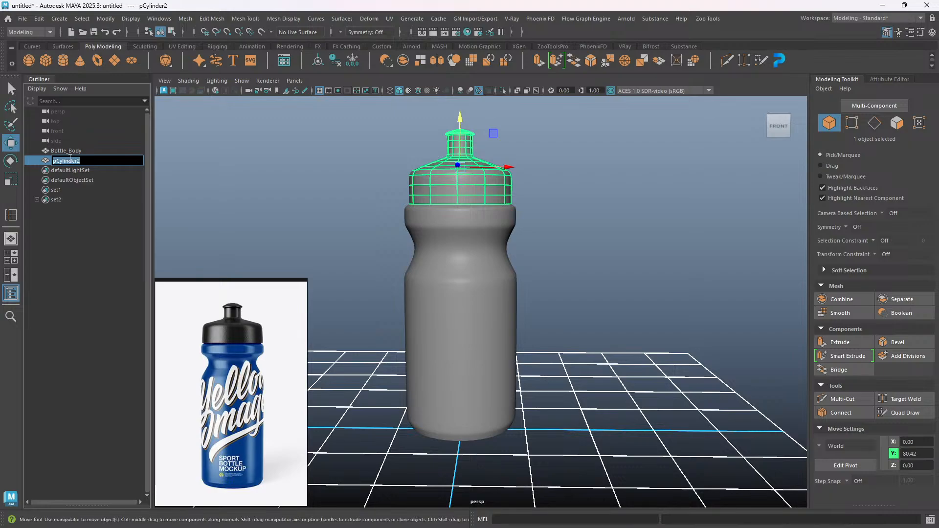
type("cap")
key("Return")
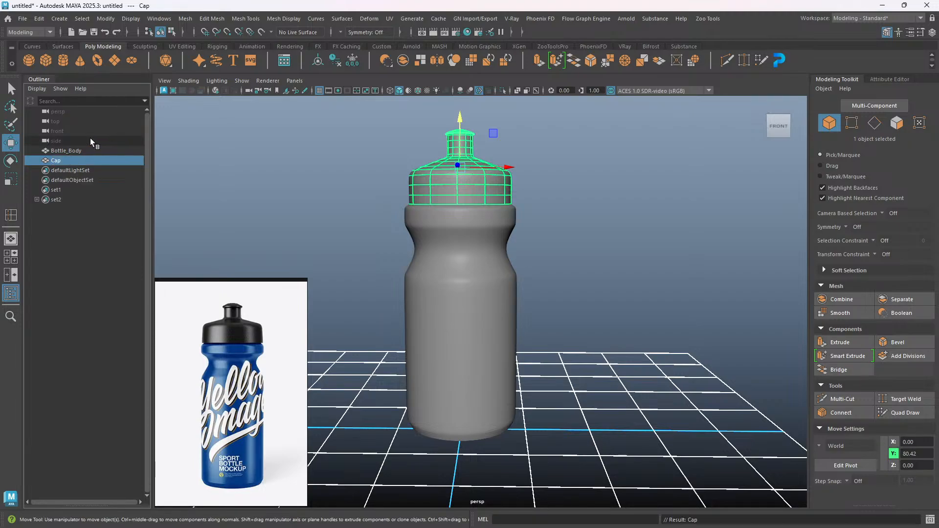
Group the Bottle_Body and Cap meshes together and name the group Water_Bottle.
left_click_drag(413, 307, 381, 178, "alt")
left_click_drag(346, 119, 568, 452)
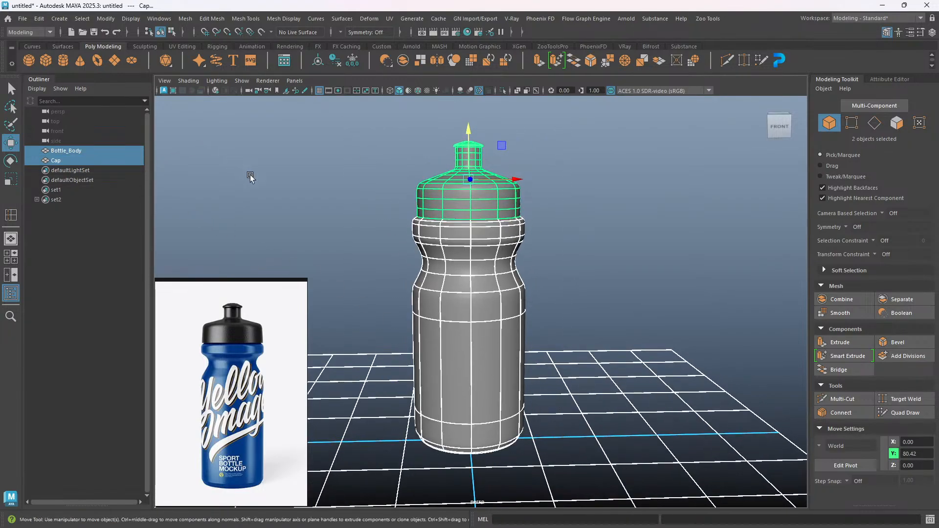
key("ctrl+g")
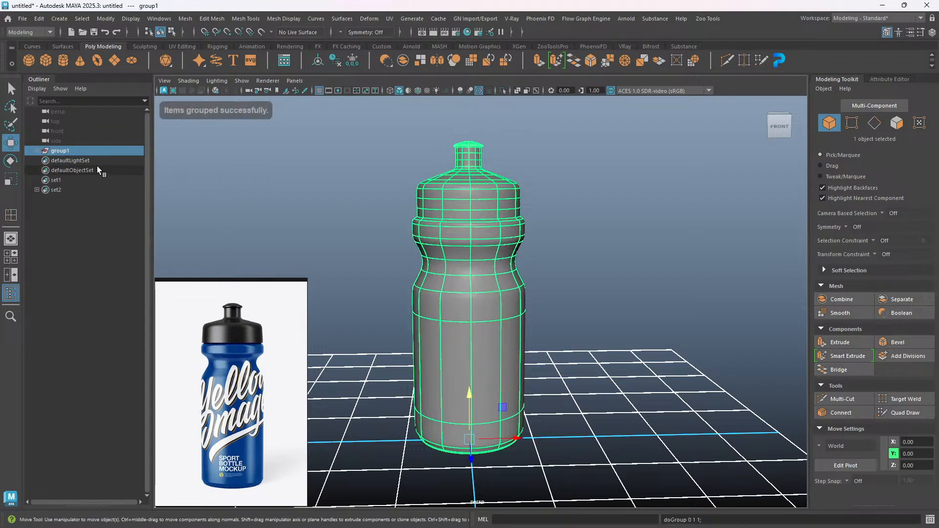
double_click(60, 151)
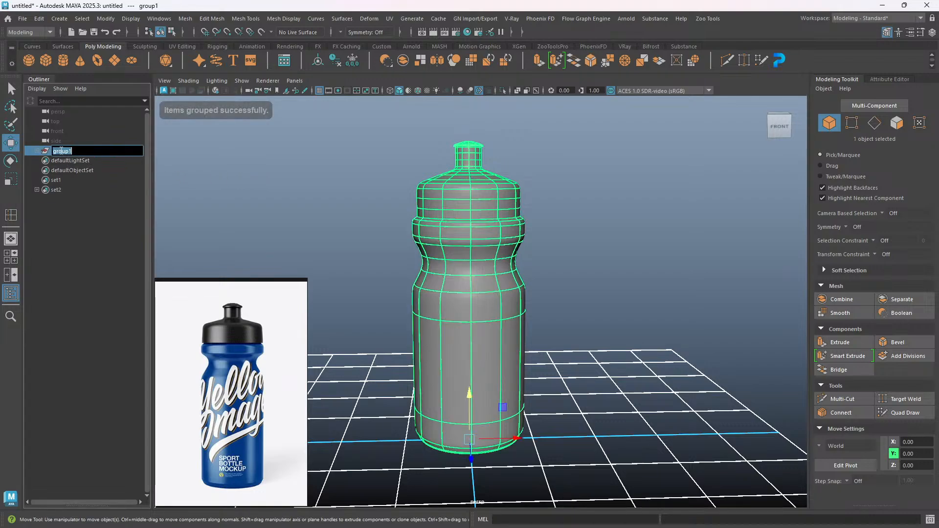
type("Water")
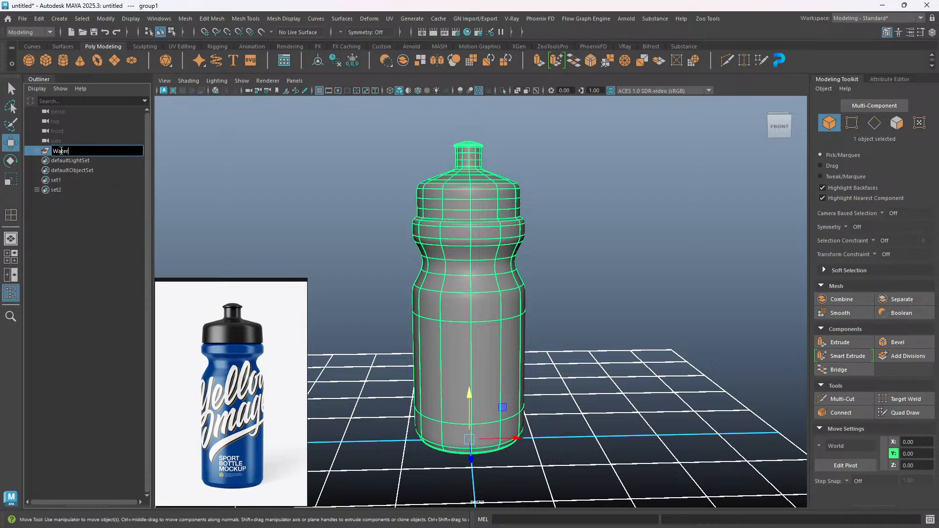
type(" Bottle")
key("Return")
Inspect the grouped bottle's shape and mesh wireframe from several angles.
left_click_drag(444, 272, 485, 339, "alt")
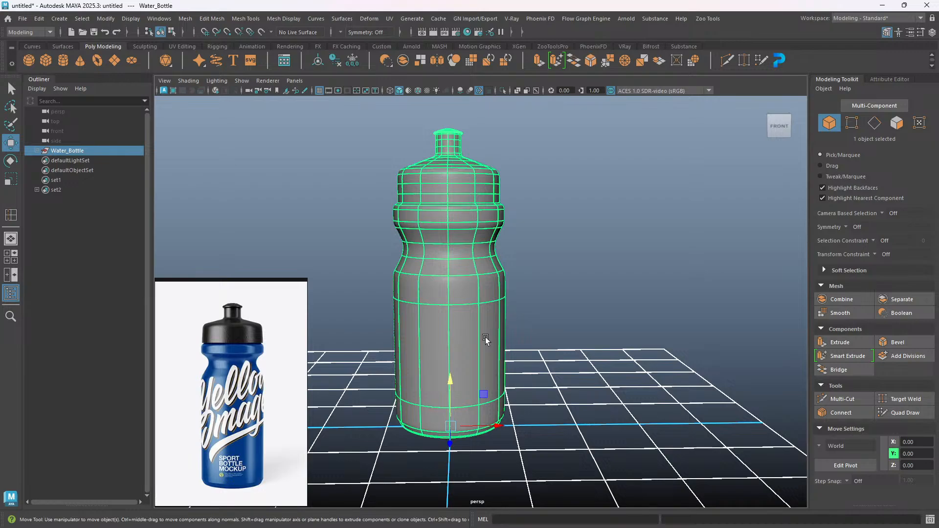
right_click_drag(485, 333, 462, 343, "alt")
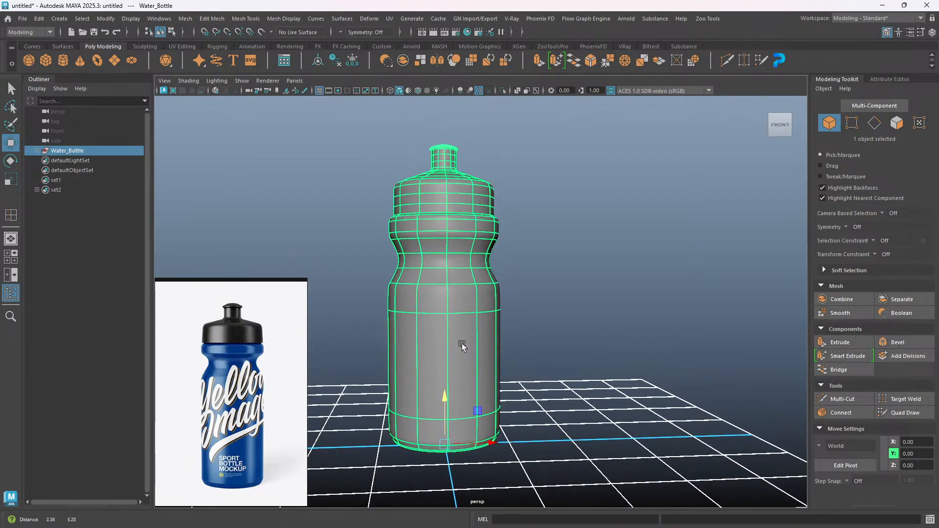
left_click_drag(462, 342, 507, 350, "alt")
left_click(549, 236)
left_click_drag(490, 286, 476, 349, "alt")
left_click(459, 339)
mouse_move(468, 261)
left_mouse_down("alt")
mouse_move(468, 292)
mouse_move(473, 271)
left_mouse_up("alt")
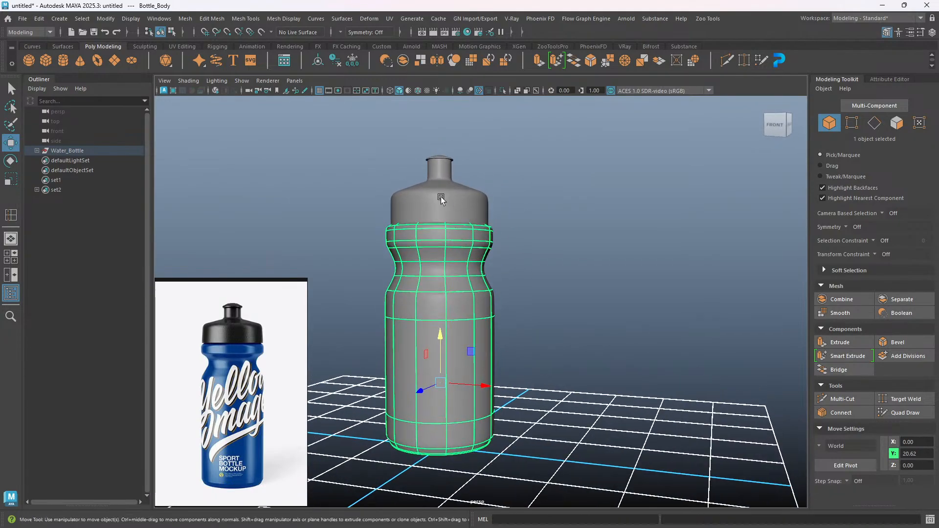
left_click(409, 218)
left_click_drag(410, 218, 460, 254, "alt")
left_click_drag(486, 310, 503, 342, "alt")
Look through the construction history nodes of the Bottle_Body mesh in the Attribute Editor, ending on the polyCylinder1 node.
left_click(456, 295)
left_click_drag(471, 376, 449, 342, "alt")
middle_click_drag(448, 341, 455, 341, "alt")
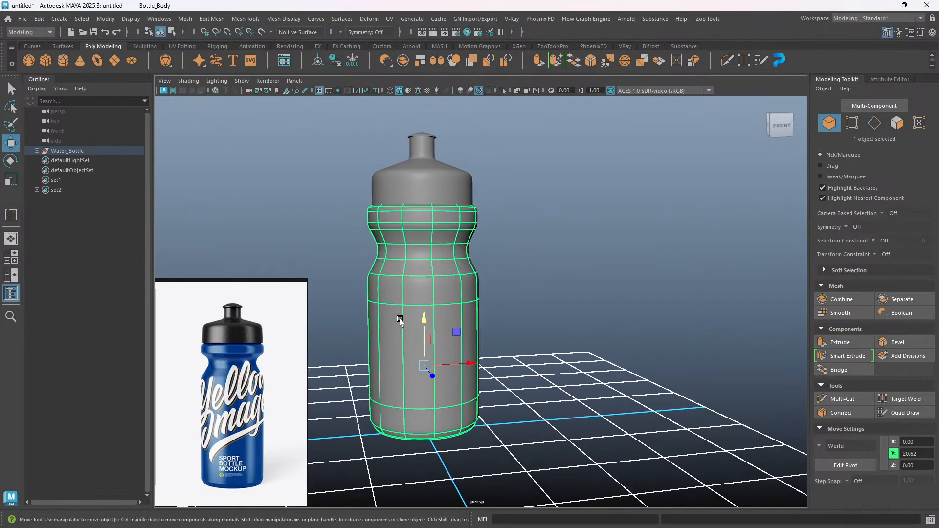
left_click(888, 78)
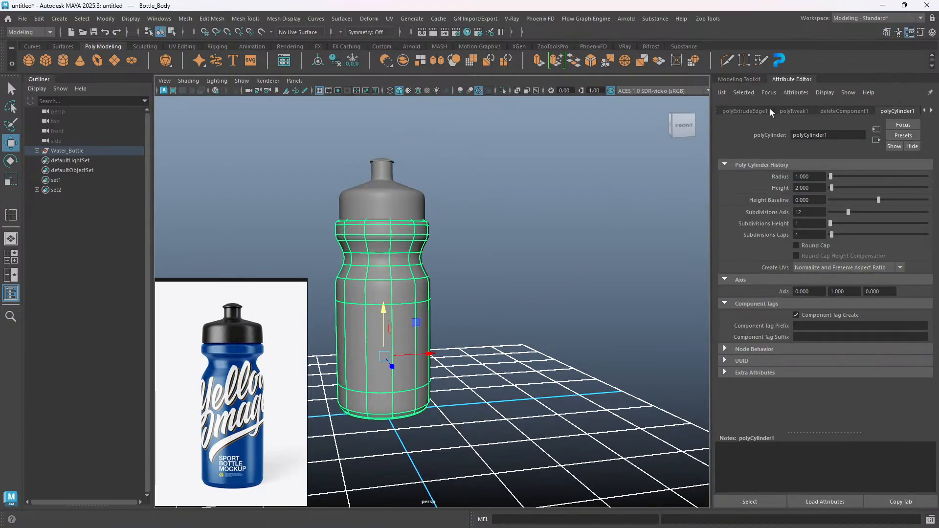
left_click(859, 110)
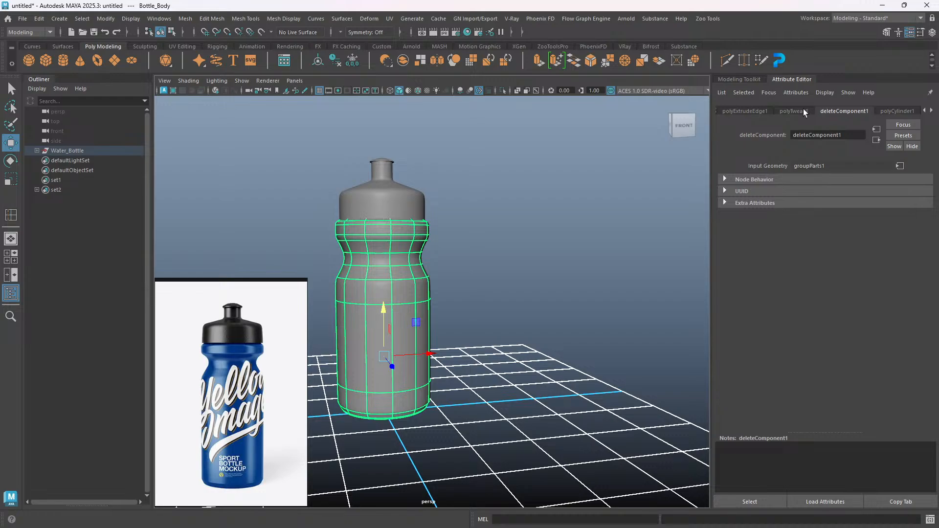
left_click(750, 111)
left_click(924, 111)
left_click(924, 111)
left_click(924, 111)
left_click(924, 111)
left_click(924, 111)
left_click(924, 111)
left_click(924, 111)
left_click(924, 111)
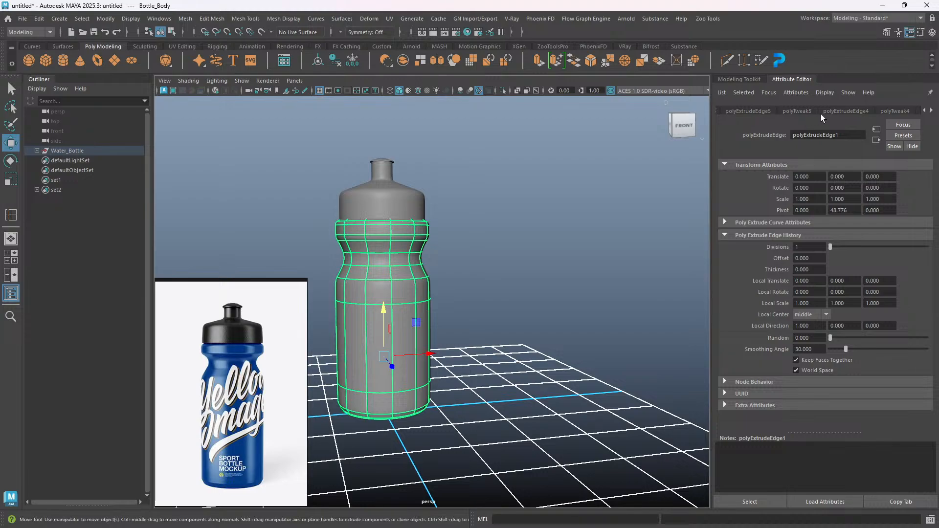
left_click(929, 111)
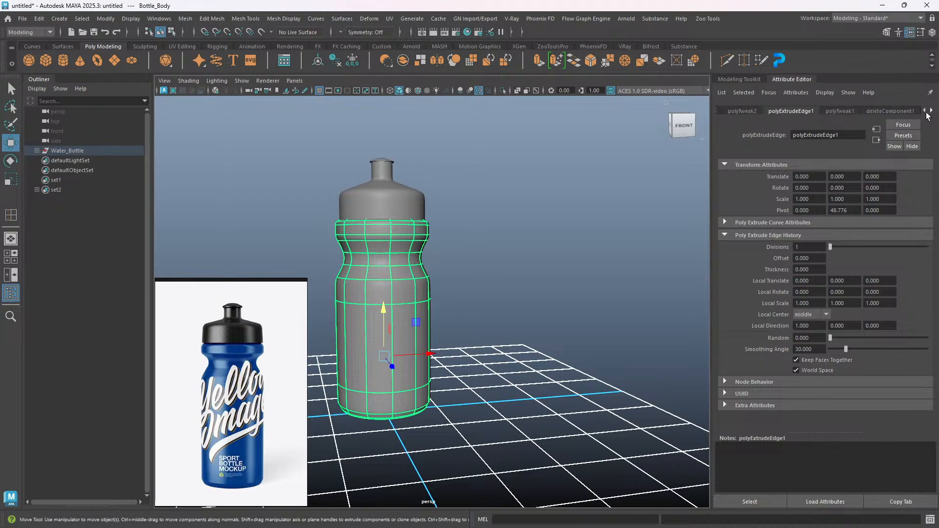
left_click(925, 112)
left_click(924, 112)
left_click(925, 111)
left_click(924, 111)
left_click(932, 110)
left_click(931, 111)
left_click(931, 111)
left_click(932, 112)
left_click(932, 111)
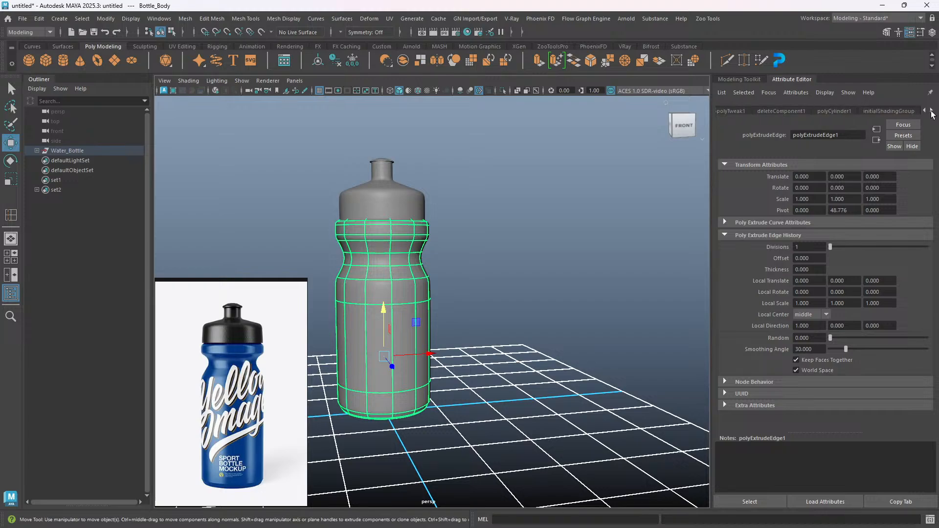
left_click(826, 111)
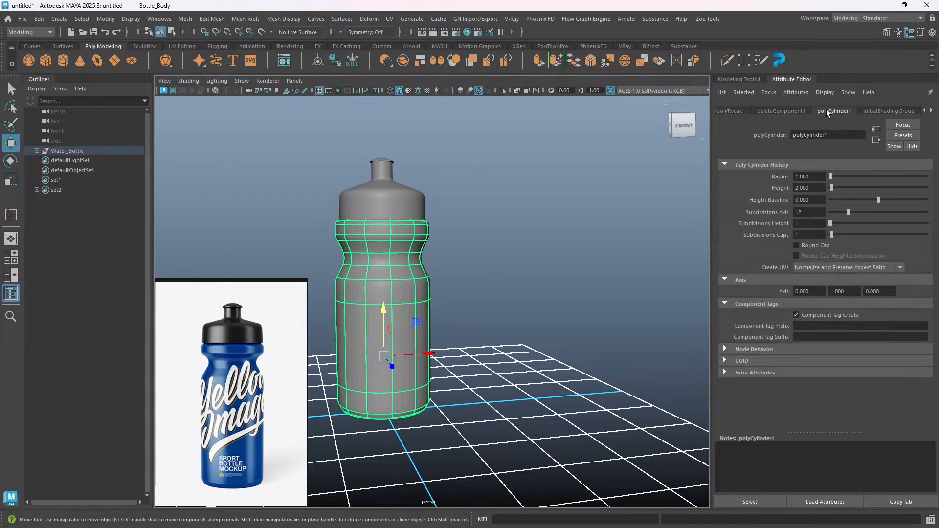
Look through the Bottle_Body's deleteComponent1, polyTweak1 and polyExtrudeEdge1 history nodes in the Attribute Editor.
left_click(778, 112)
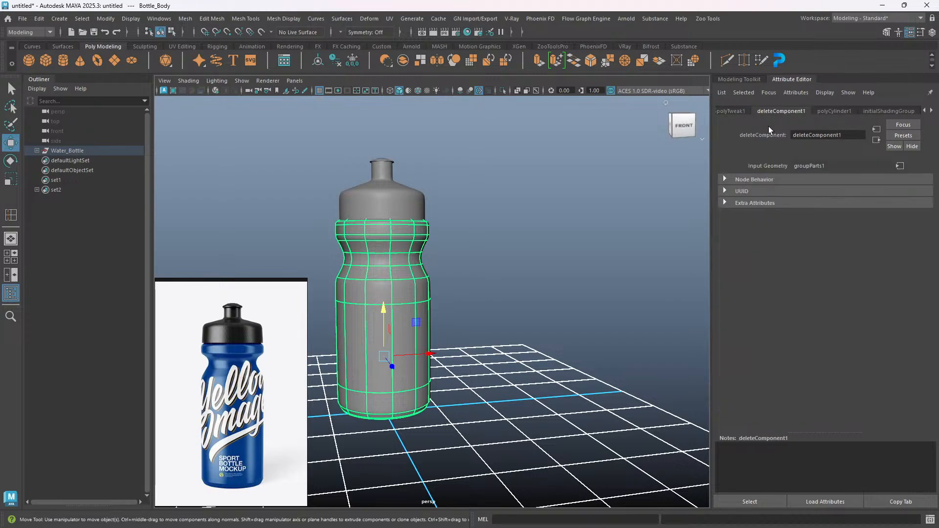
left_click(731, 111)
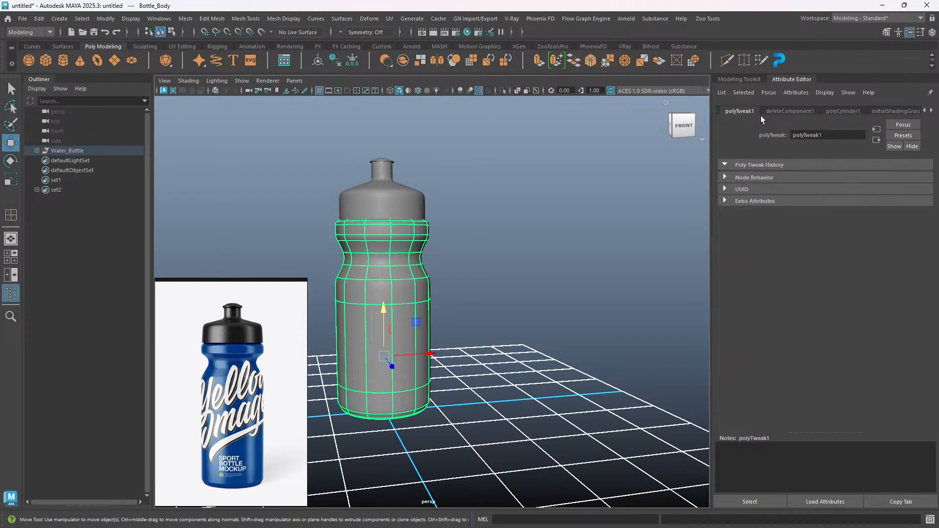
left_click(924, 112)
left_click(924, 111)
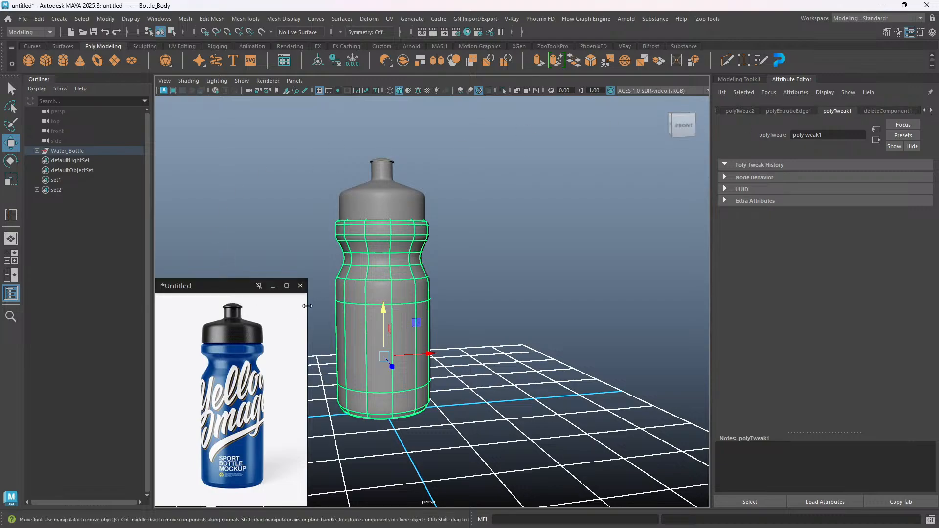
left_click(784, 111)
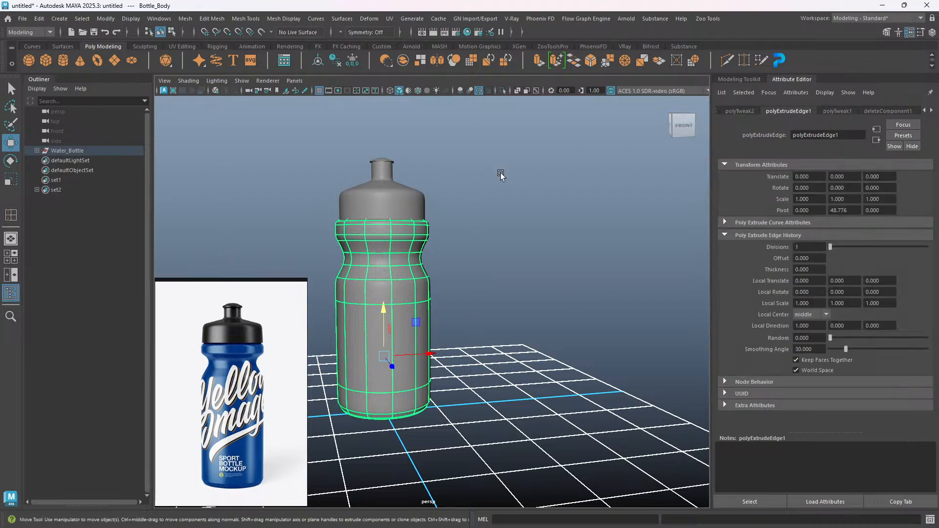
Inspect the assembled water bottle's proportions and the body's wireframe, both close up and from several angles.
middle_click_drag(399, 307, 410, 337, "alt")
left_click_drag(410, 337, 429, 325, "alt")
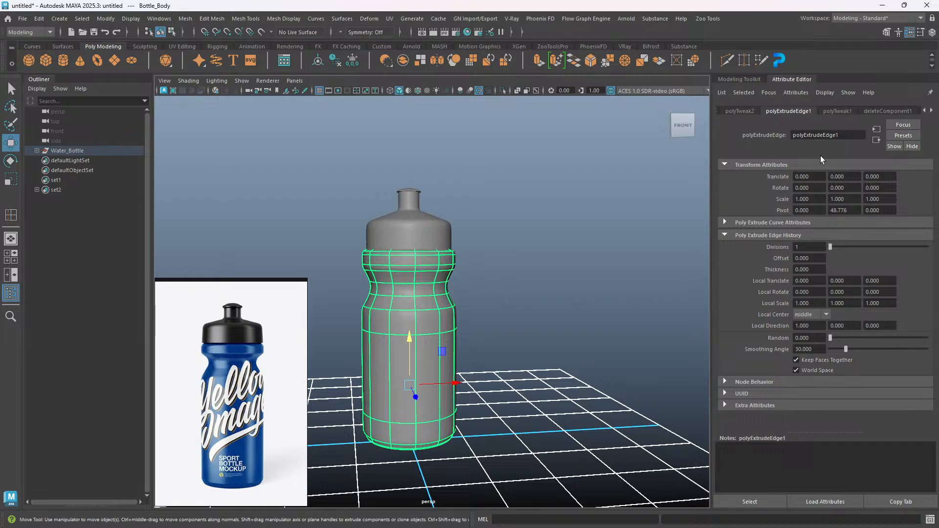
middle_click_drag(458, 259, 480, 250, "alt")
left_click_drag(501, 299, 488, 318, "alt")
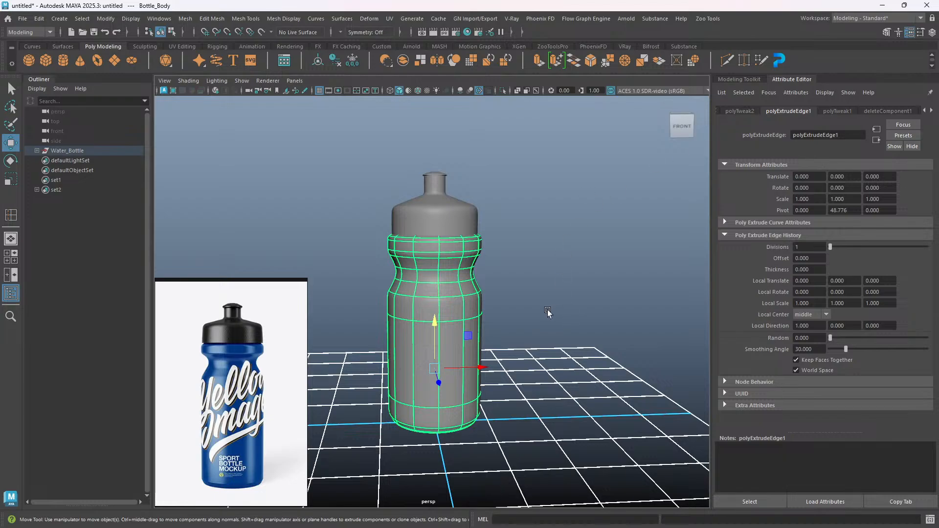
right_click_drag(542, 320, 493, 349, "alt")
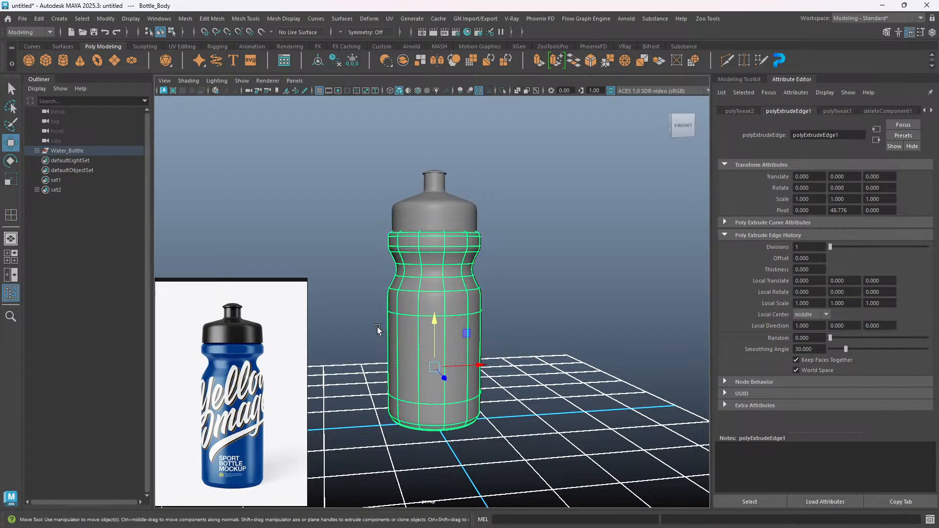
left_click_drag(536, 363, 513, 364, "alt")
left_click_drag(432, 359, 441, 384, "alt")
middle_click_drag(440, 371, 449, 360, "alt")
scroll(450, 360, "up", 5)
left_click_drag(452, 341, 462, 378, "alt")
middle_click_drag(489, 355, 437, 386, "alt")
left_click_drag(418, 362, 426, 371, "alt")
scroll(452, 378, "up", 2)
mouse_move(453, 378)
middle_mouse_down("alt")
mouse_move(487, 371)
mouse_move(466, 380)
middle_mouse_up("alt")
scroll(487, 371, "down", 2)
scroll(462, 375, "down", 2)
left_click_drag(457, 370, 453, 362, "alt")
middle_click_drag(452, 363, 479, 360, "alt")
scroll(479, 361, "down", 2)
middle_click_drag(533, 346, 523, 367, "alt")
left_click_drag(529, 369, 522, 382, "alt")
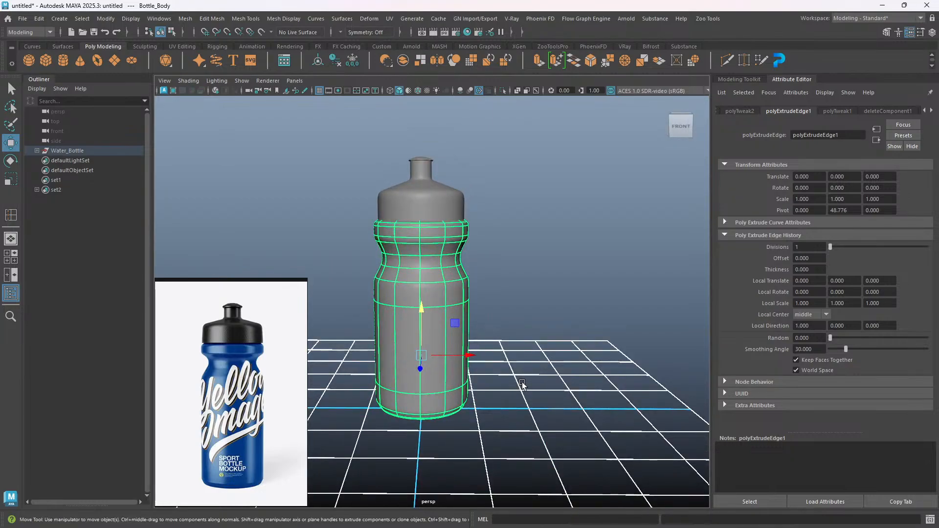
Move the Bottle_Body mesh sideways along the X axis, well clear of the cap.
left_click_drag(468, 356, 670, 359)
left_click_drag(500, 464, 492, 399, "alt")
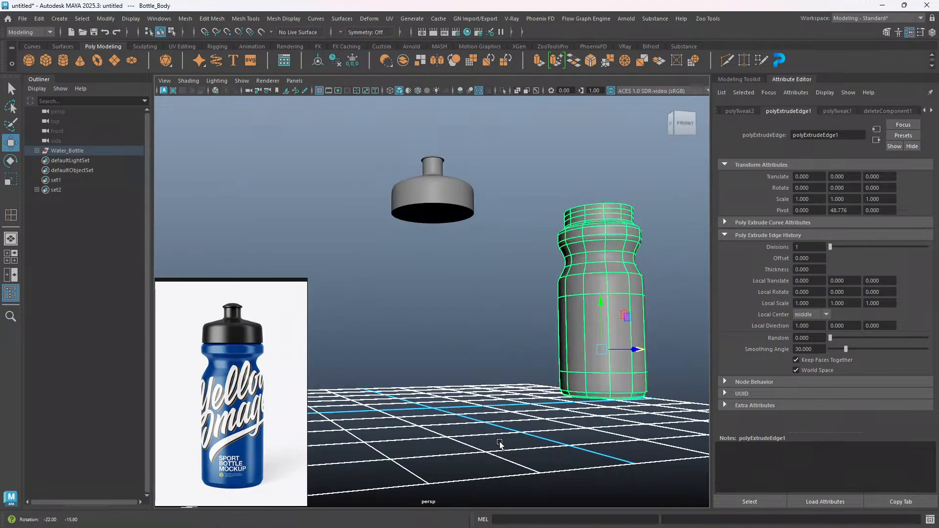
left_click_drag(431, 403, 443, 398, "alt")
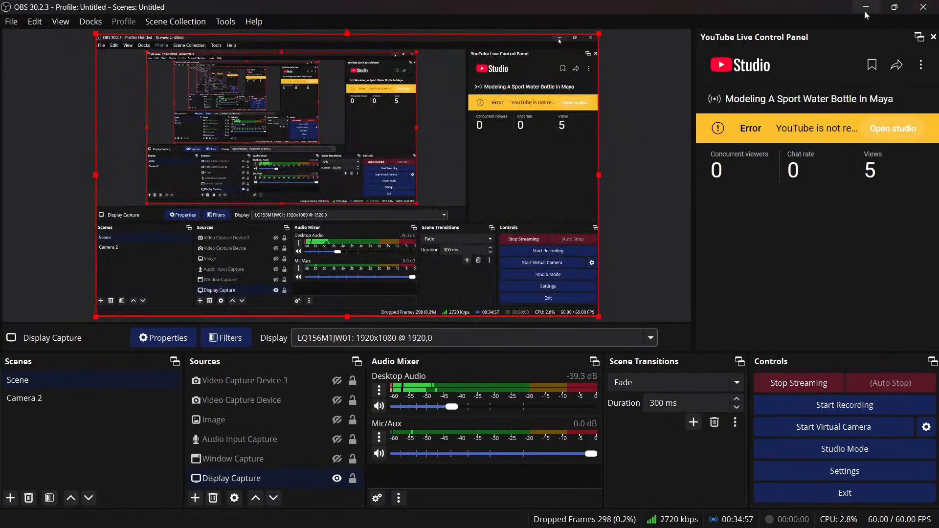
Minimise OBS and the browser, and switch to the untitled Maya scene with the bottle.
left_click(865, 10)
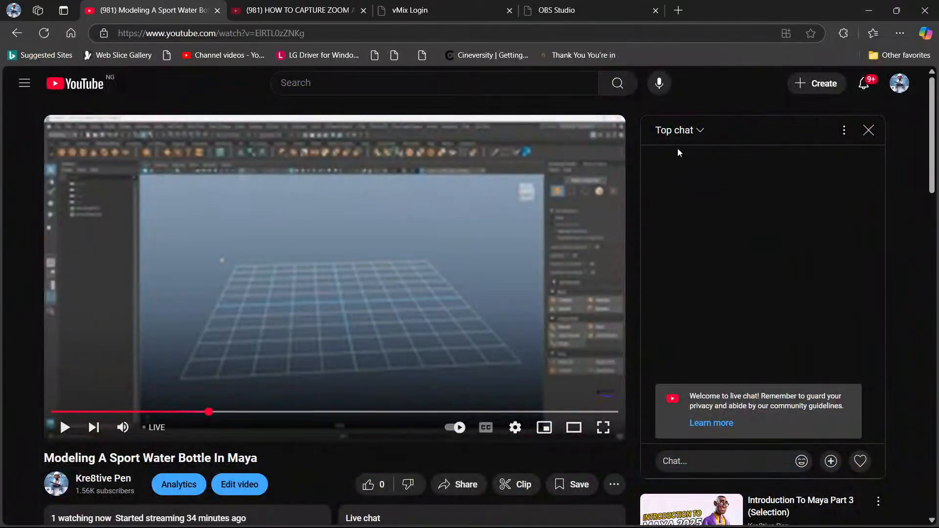
left_click(870, 10)
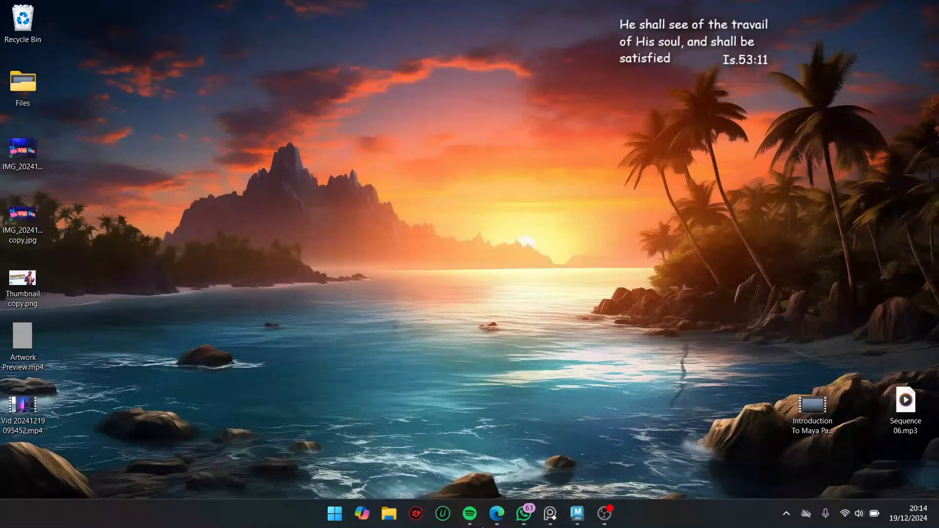
mouse_move(572, 512)
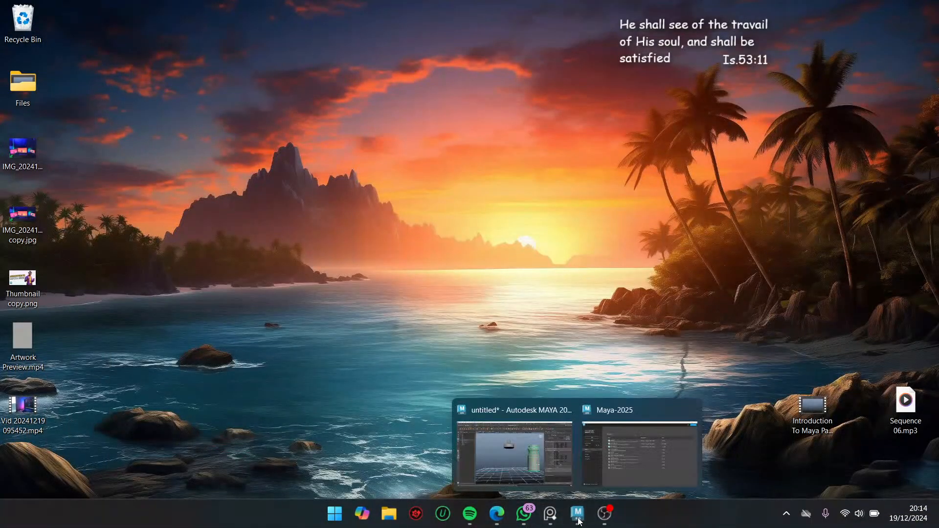
left_click(525, 462)
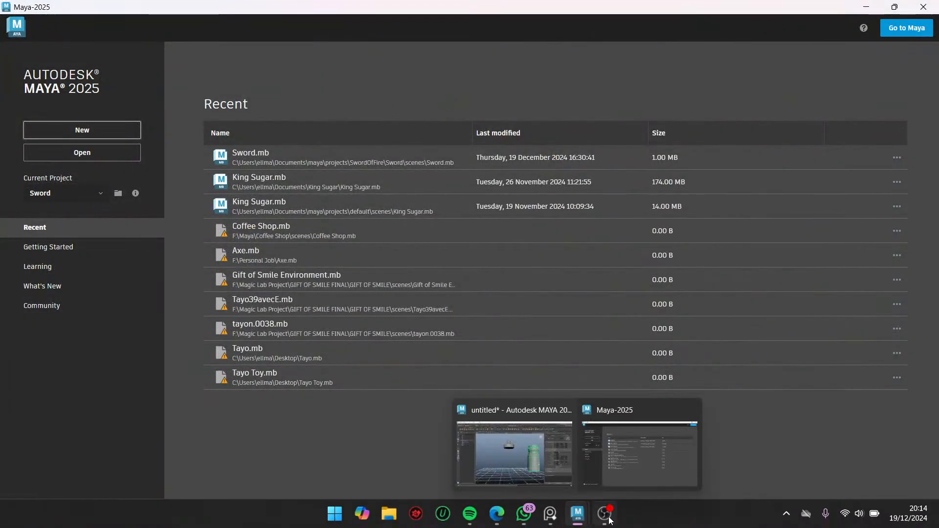
left_click(537, 457)
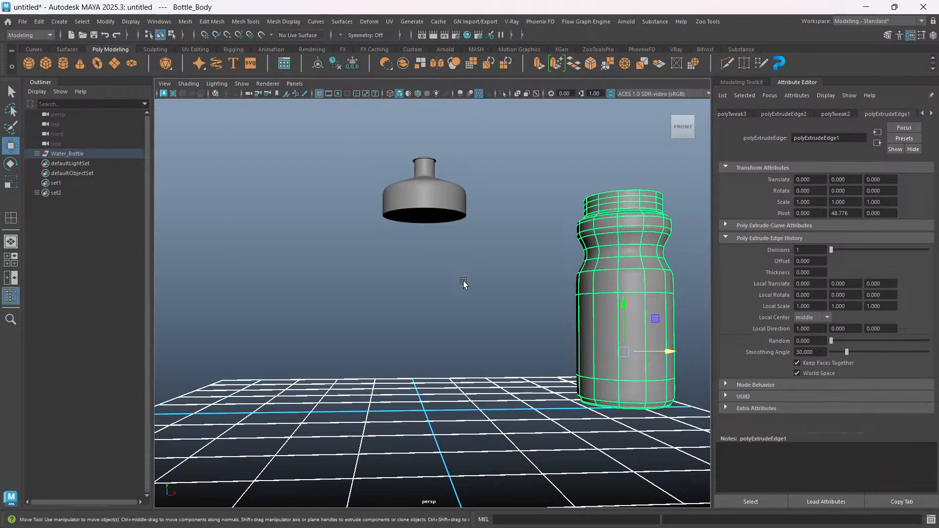
Examine the separated cap and Bottle_Body meshes from closer up and from different angles.
scroll(463, 284, "up", 5)
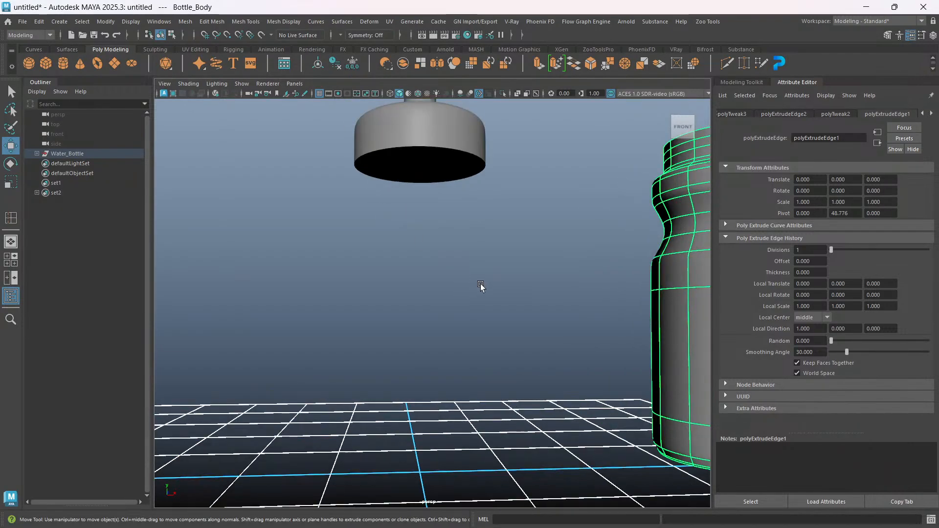
middle_click_drag(478, 288, 293, 313, "alt")
left_click_drag(325, 296, 325, 315, "alt")
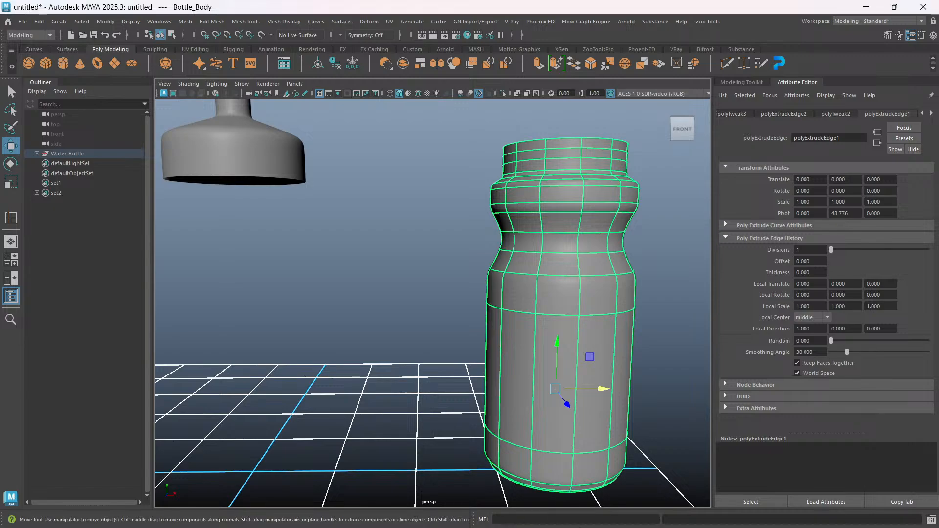
left_click(604, 513)
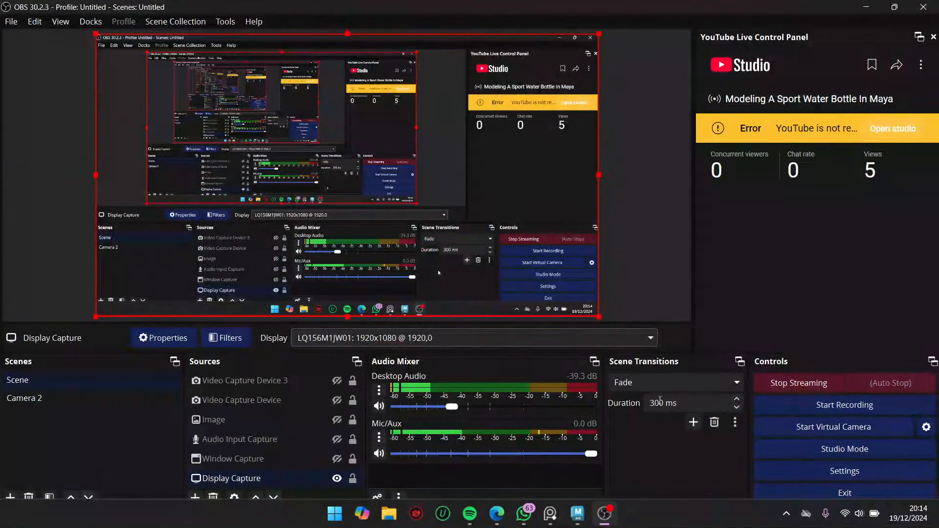
left_click(866, 7)
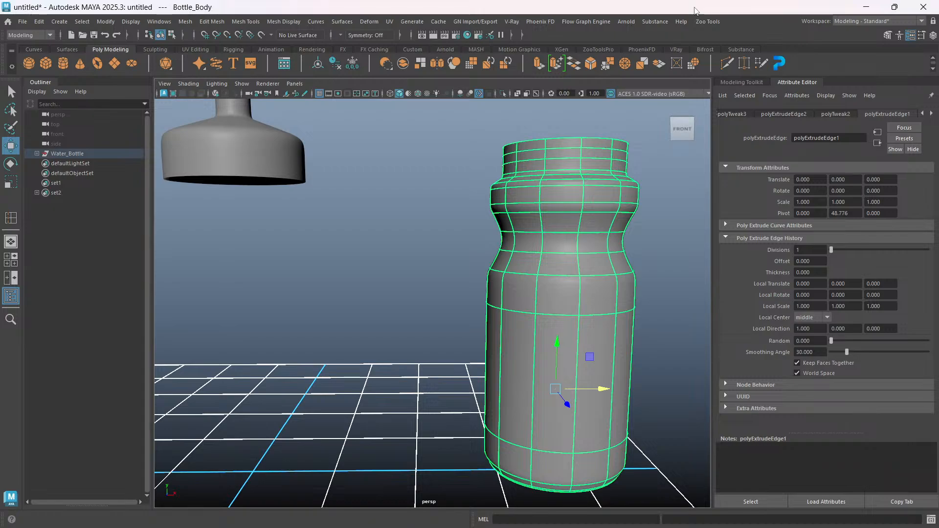
left_click_drag(406, 248, 337, 378, "alt")
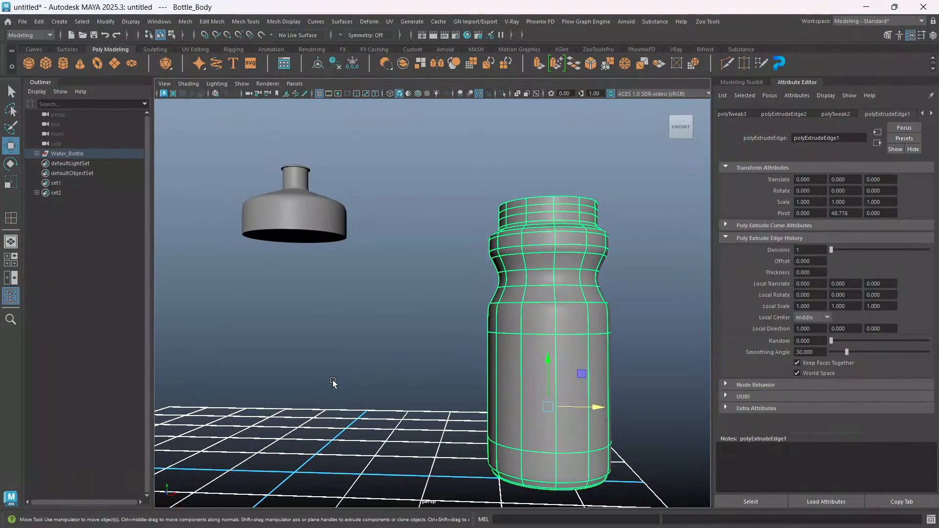
scroll(338, 378, "up", 5)
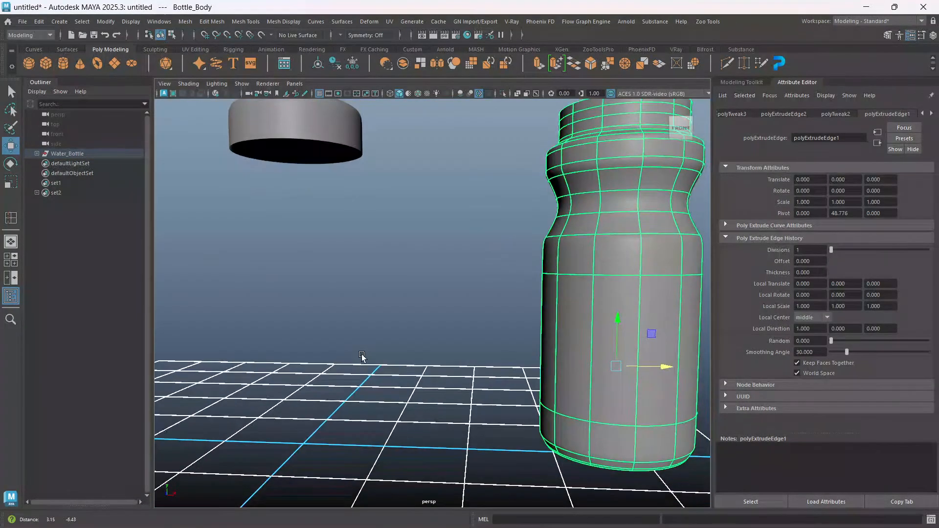
scroll(361, 355, "down", 3)
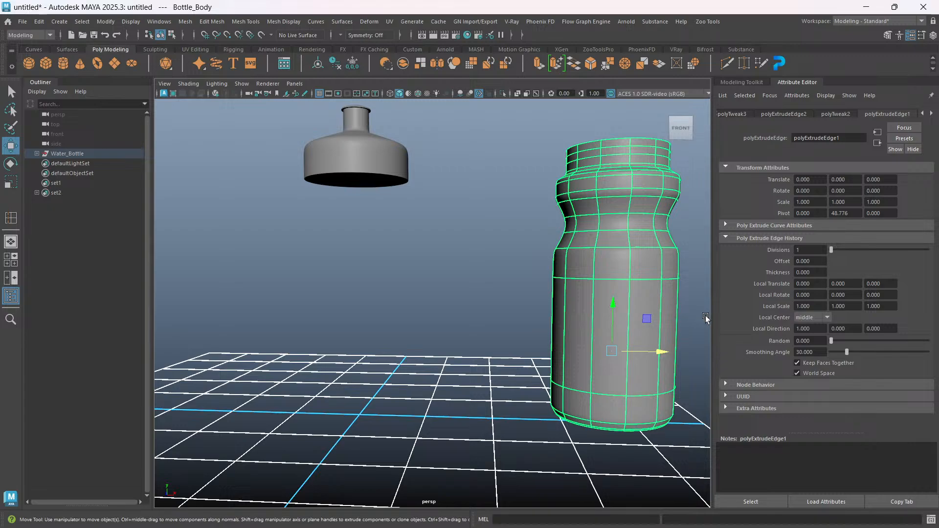
key("alt+grave")
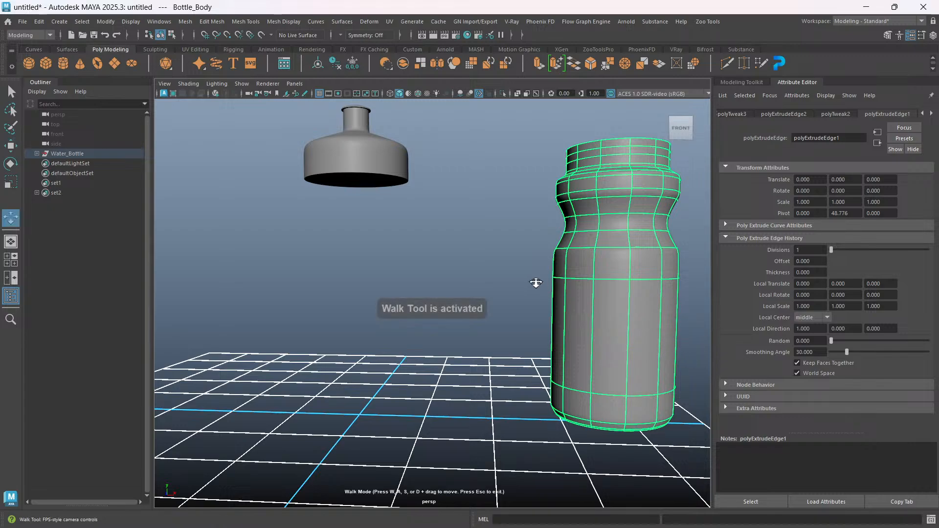
key("Escape")
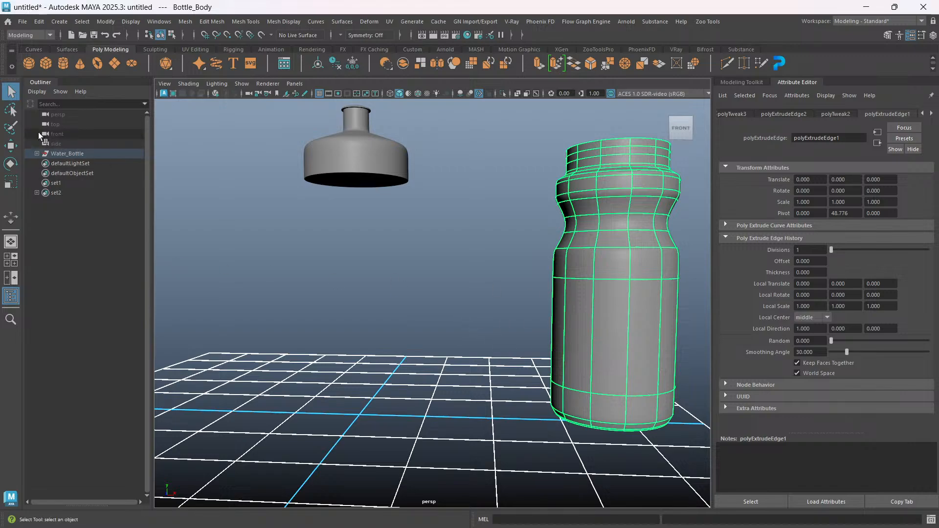
scroll(263, 281, "down", 3)
scroll(313, 303, "up", 3)
scroll(572, 360, "down", 2)
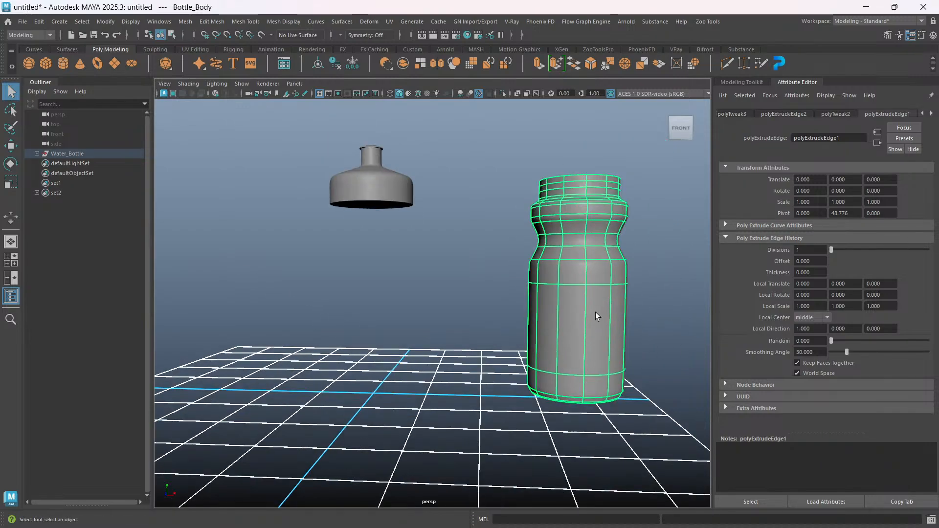
mouse_move(599, 322)
left_mouse_down("alt")
mouse_move(582, 326)
mouse_move(590, 330)
left_mouse_up("alt")
key("alt+x")
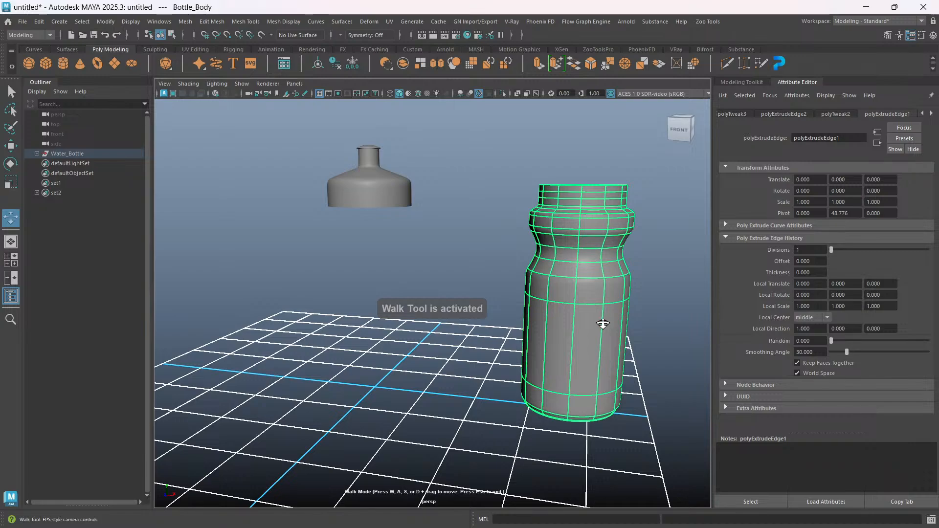
key("Escape")
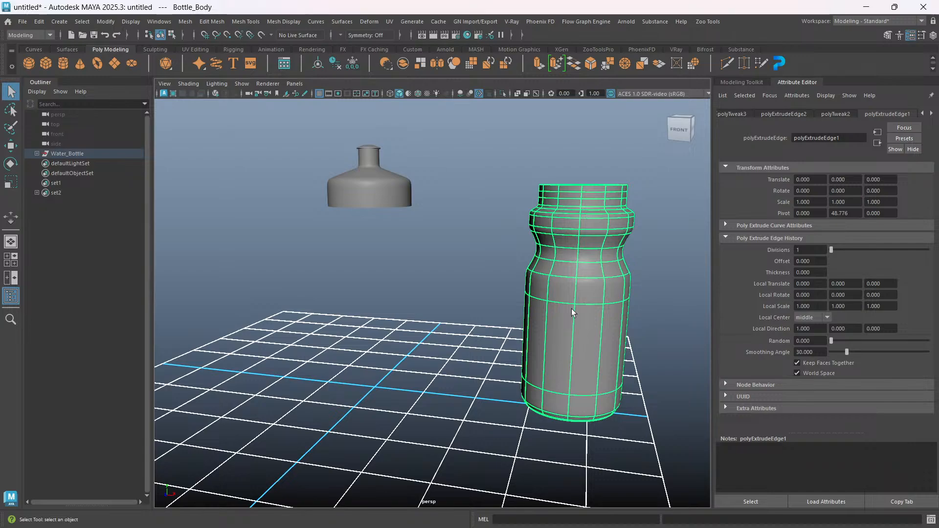
mouse_move(582, 317)
left_mouse_down("alt")
mouse_move(609, 311)
mouse_move(596, 316)
left_mouse_up("alt")
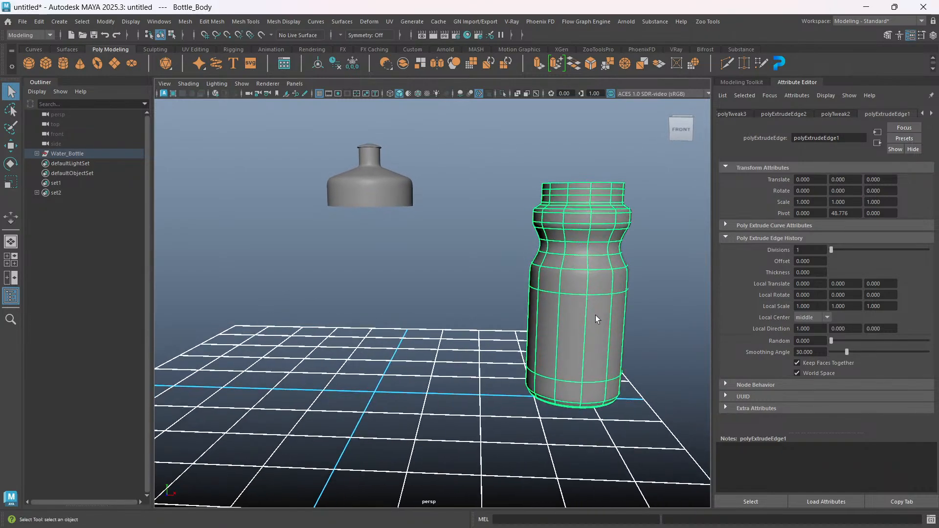
Move the Bottle_Body mesh back along the X axis to the grid centre beneath the cap, using grid snapping.
left_click(11, 145)
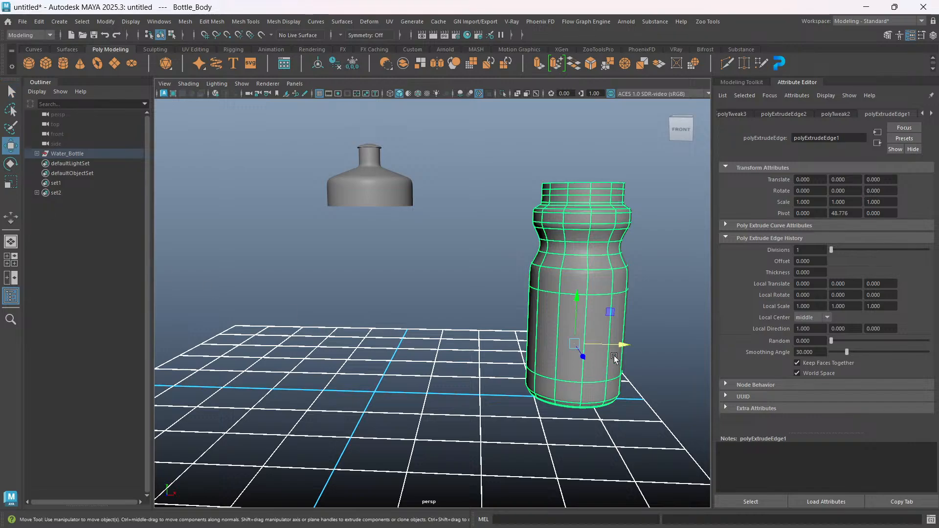
left_click_drag(620, 346, 638, 331, "alt")
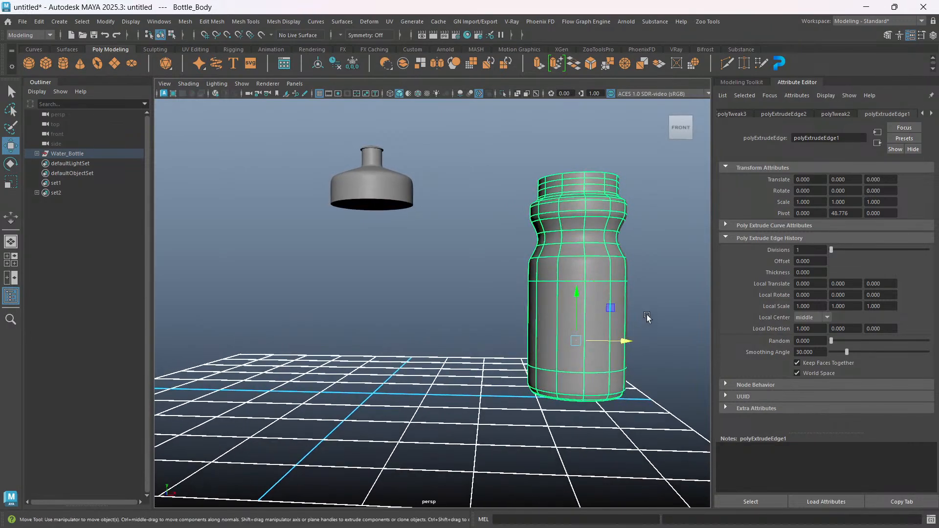
left_click(648, 316)
left_click(614, 330)
left_click_drag(625, 342, 381, 338)
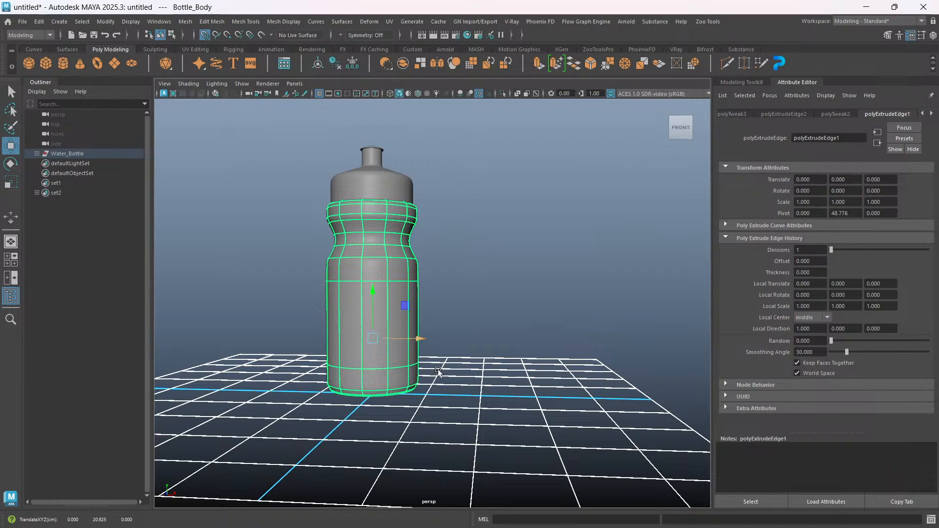
left_click_drag(541, 358, 542, 337, "alt")
Select the cap and Bottle_Body meshes together and examine the assembled bottle from different angles.
left_click_drag(260, 122, 500, 440)
left_click_drag(342, 279, 406, 300, "alt")
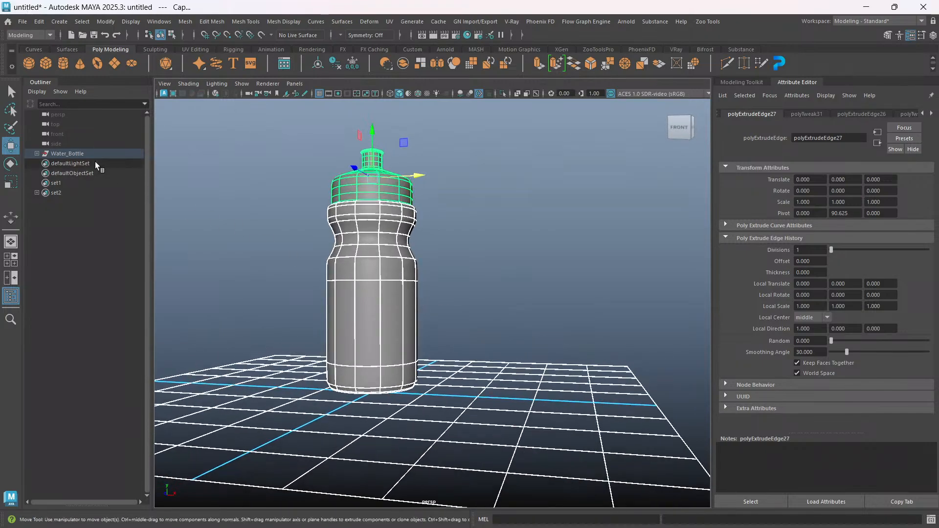
left_click_drag(454, 278, 289, 293, "alt")
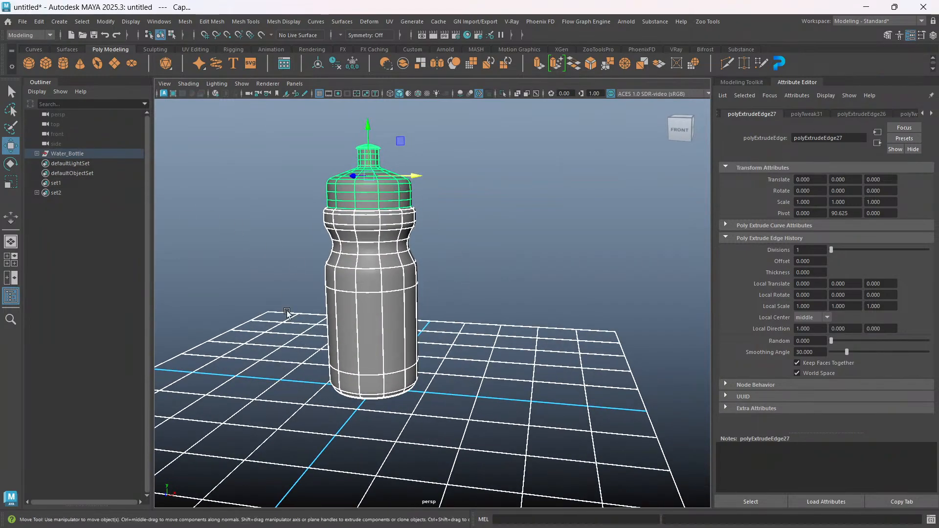
middle_click_drag(402, 295, 408, 336, "alt")
left_click_drag(403, 354, 416, 332, "alt")
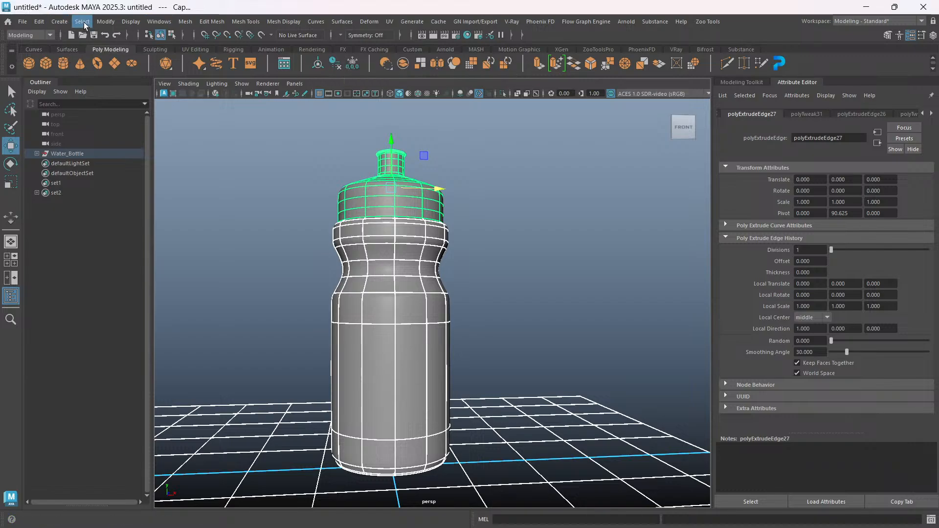
left_click(42, 23)
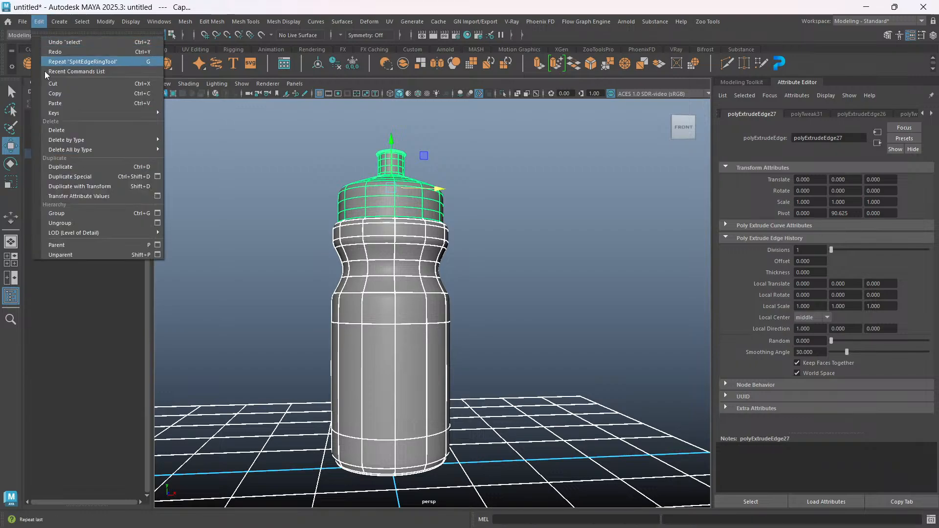
mouse_move(72, 141)
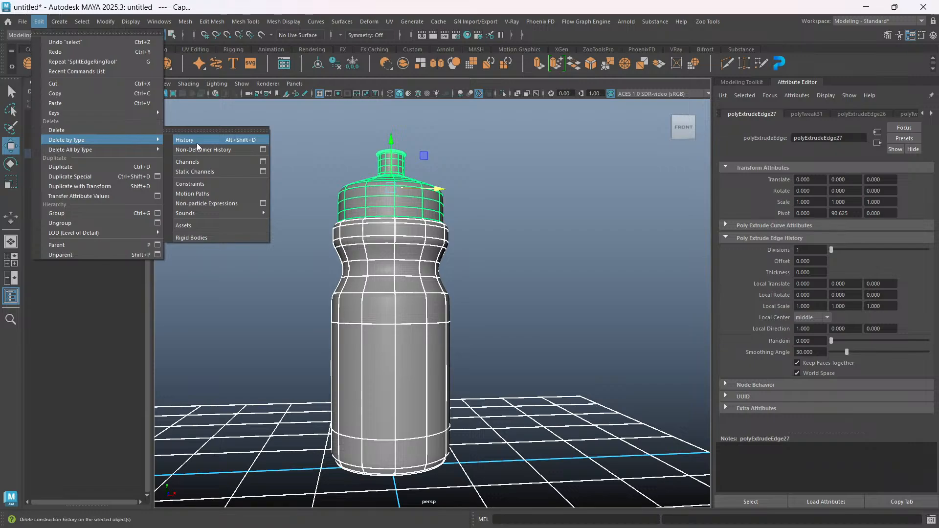
mouse_move(245, 21)
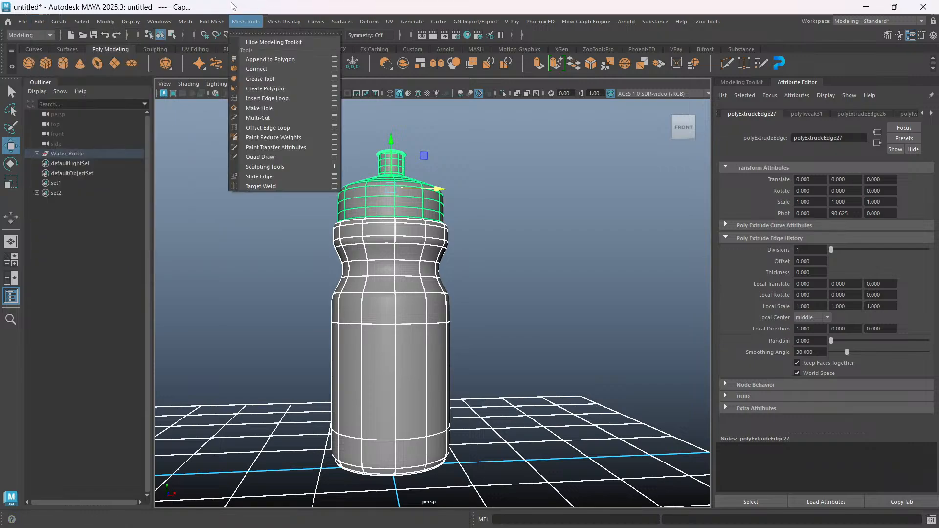
left_click(105, 22)
left_click(105, 22)
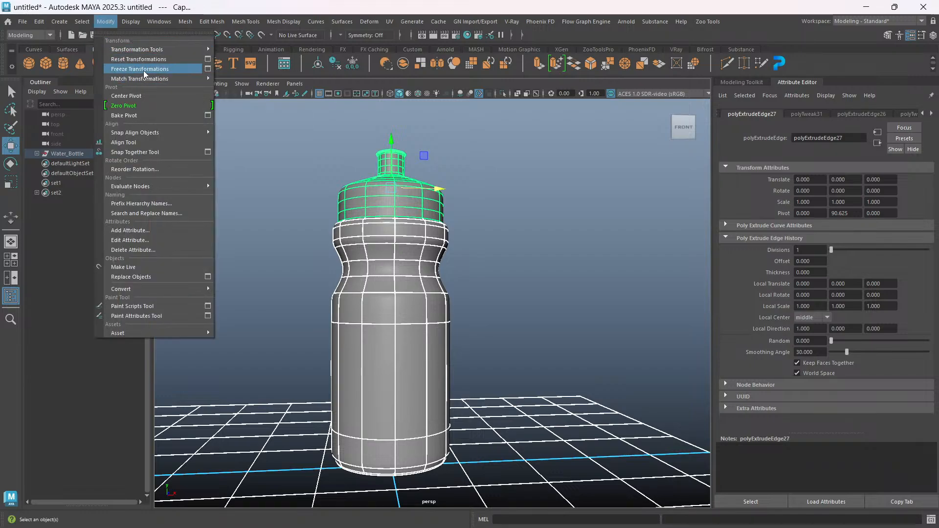
mouse_move(402, 23)
left_click(390, 5)
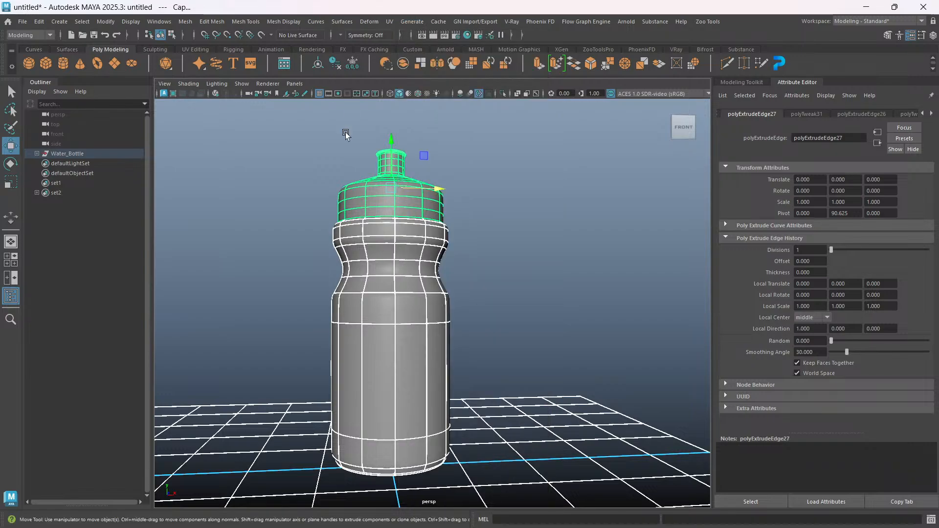
Clear the selection, reselect both bottle meshes, and inspect their wireframes from several sides.
left_click(495, 275)
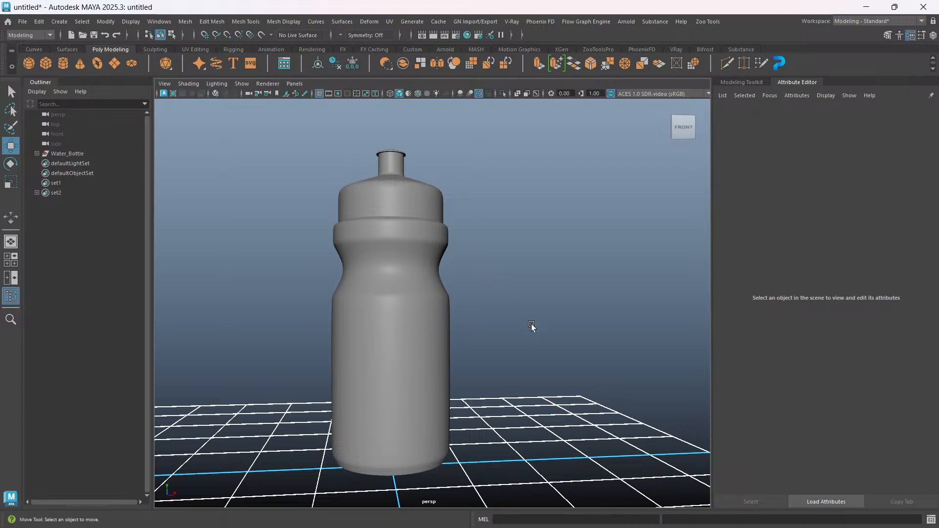
left_click_drag(507, 268, 517, 324, "alt")
left_click_drag(268, 155, 492, 463)
left_click_drag(506, 366, 405, 312, "alt")
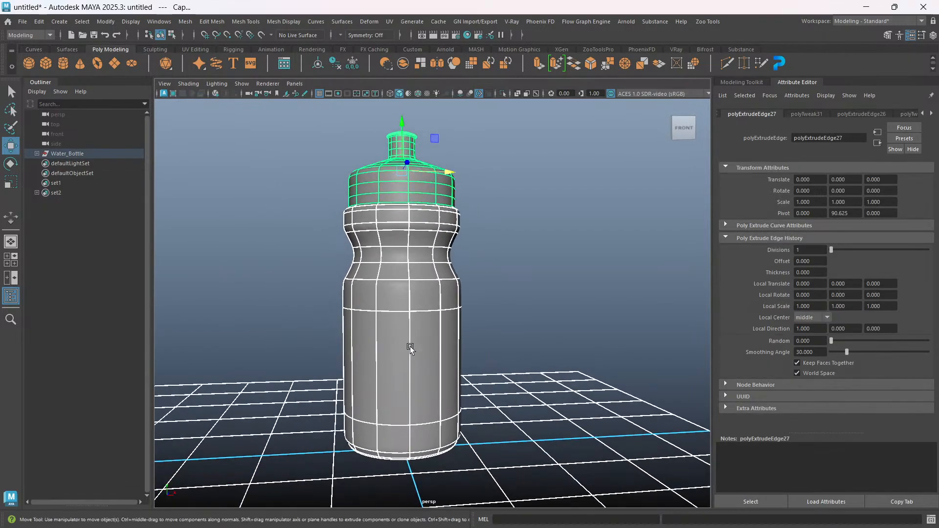
left_click_drag(447, 244, 203, 252, "alt")
mouse_move(404, 307)
left_mouse_down("alt")
mouse_move(415, 313)
mouse_move(418, 303)
mouse_move(409, 313)
left_mouse_up("alt")
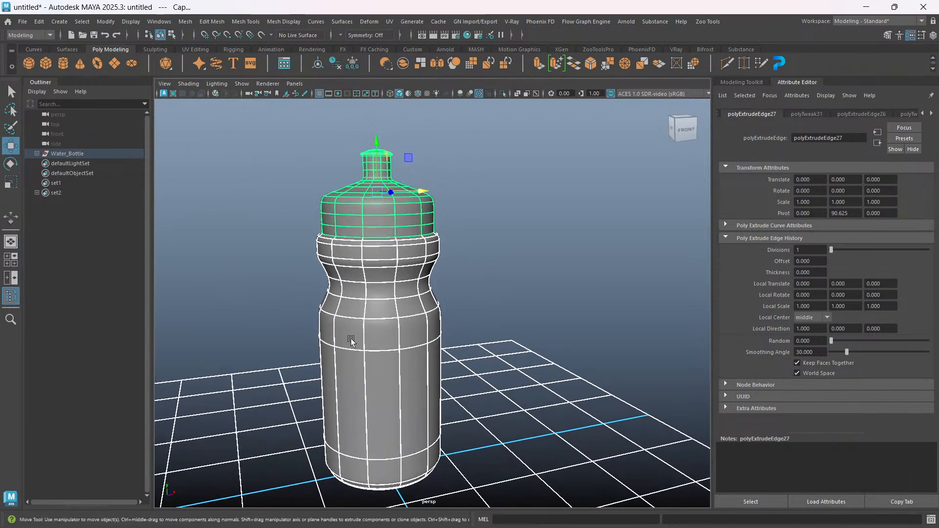
Freeze the transformations and delete the construction history of the Water_Bottle group.
left_click(67, 152)
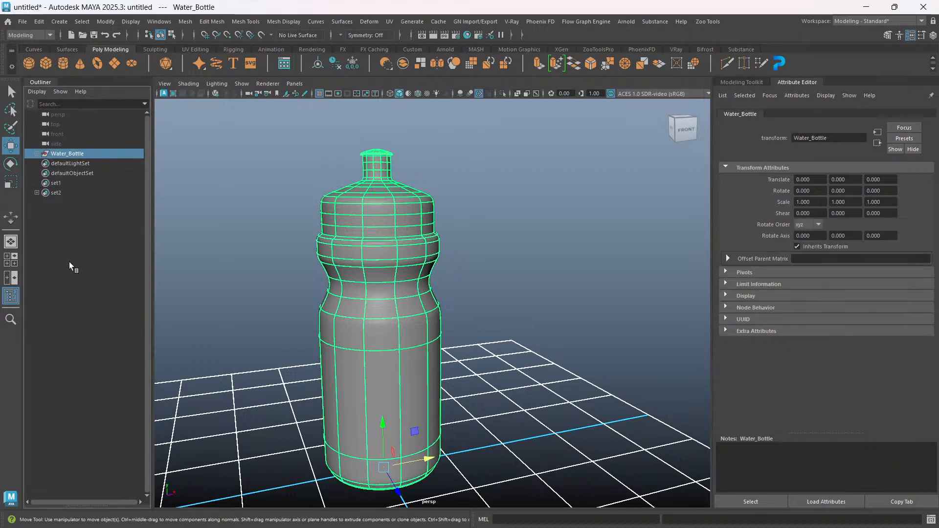
middle_click_drag(221, 327, 223, 316, "alt")
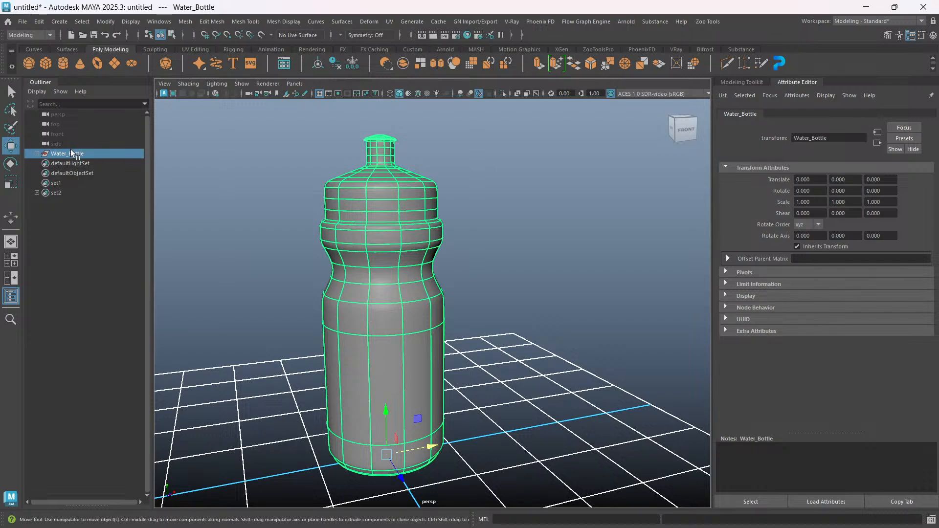
left_click_drag(279, 408, 281, 402, "alt")
middle_click_drag(427, 438, 363, 439, "alt")
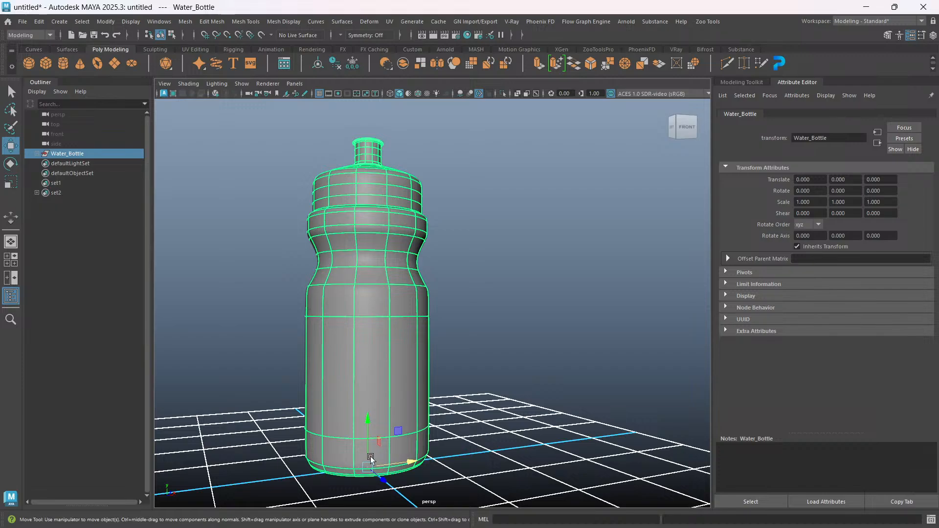
middle_click_drag(425, 375, 425, 385, "alt")
left_click_drag(447, 318, 420, 327, "alt")
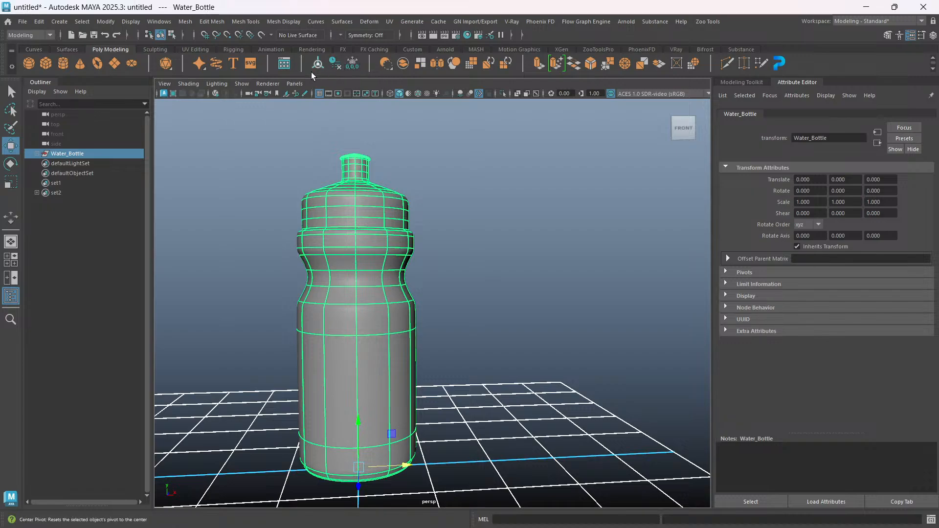
left_click(350, 69)
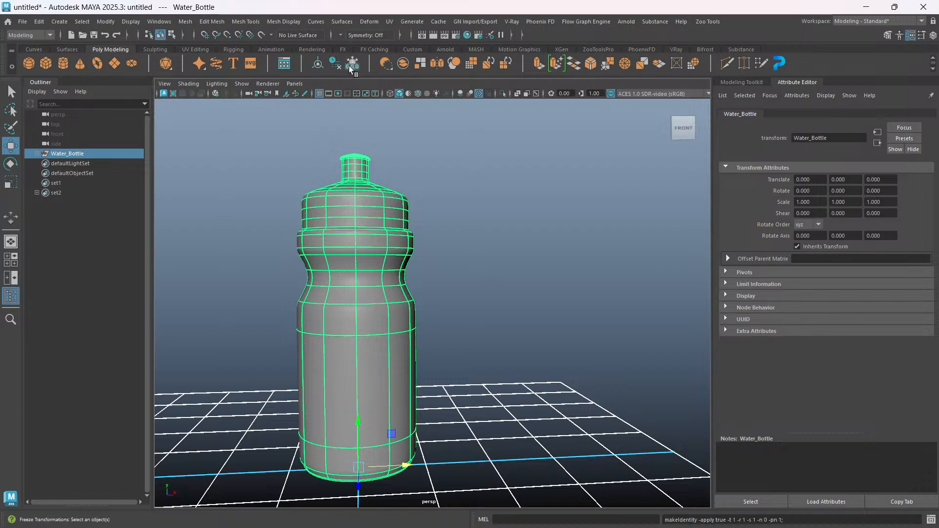
left_click(336, 66)
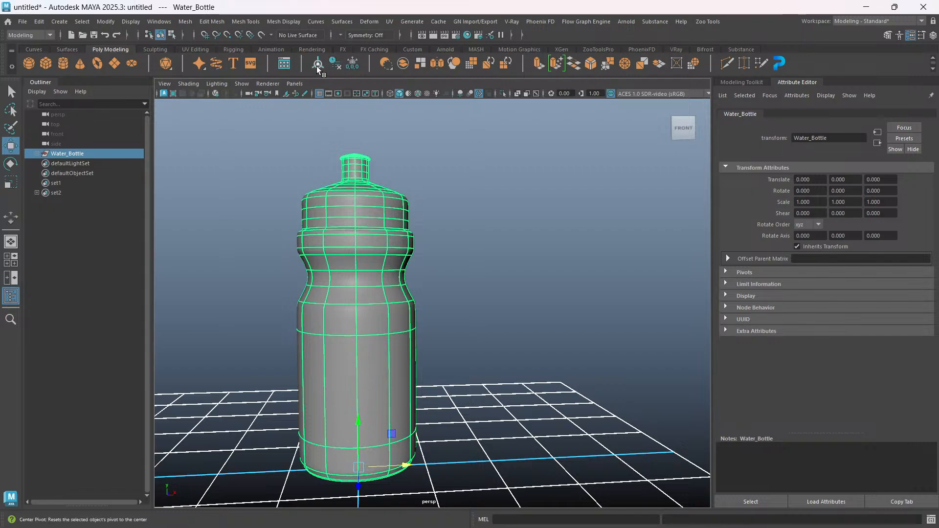
Centre the pivot of the Water_Bottle group.
left_click(317, 65)
left_click_drag(411, 349, 390, 374, "alt")
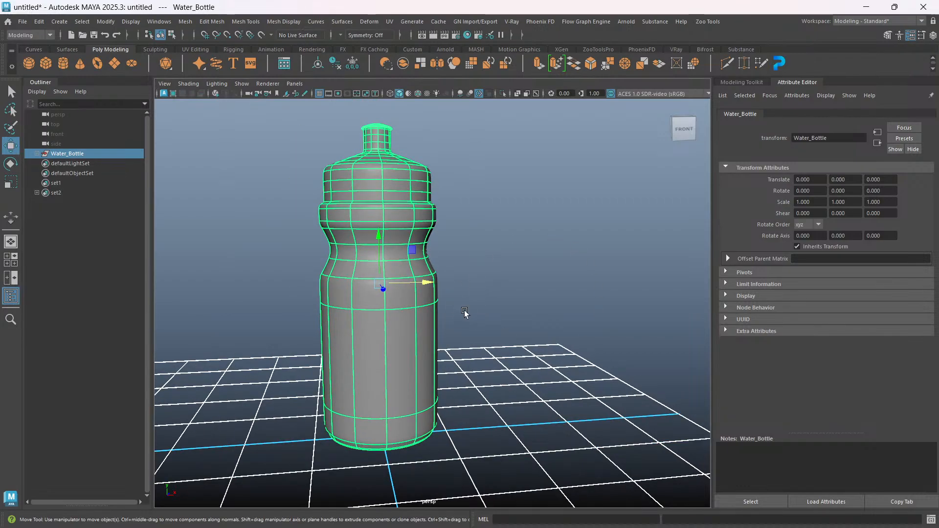
left_click_drag(459, 319, 445, 359, "alt")
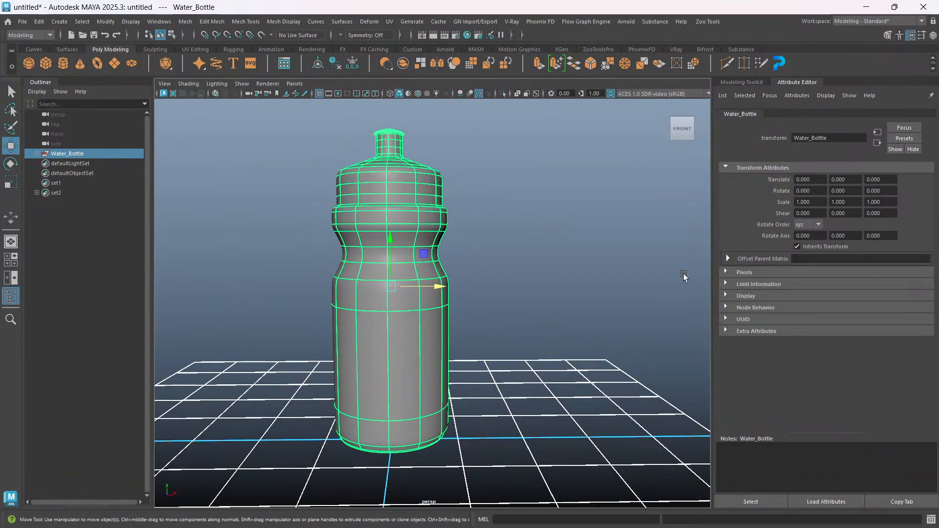
Switch the workspace to UV Editing.
left_click(922, 23)
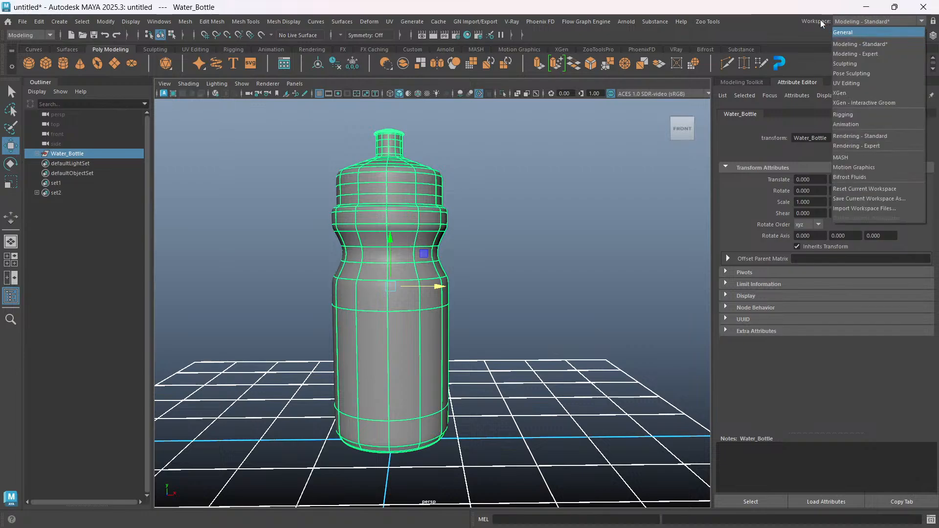
left_click(850, 84)
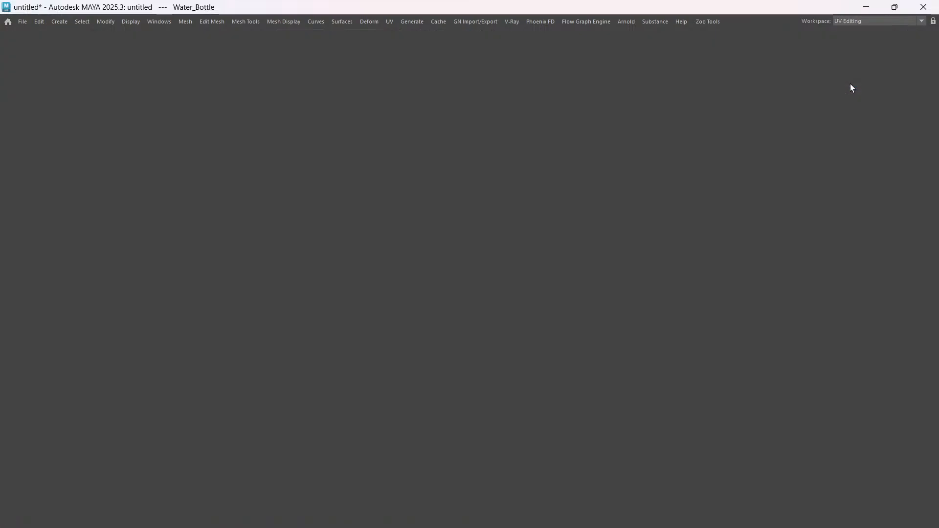
scroll(408, 283, "up", 5)
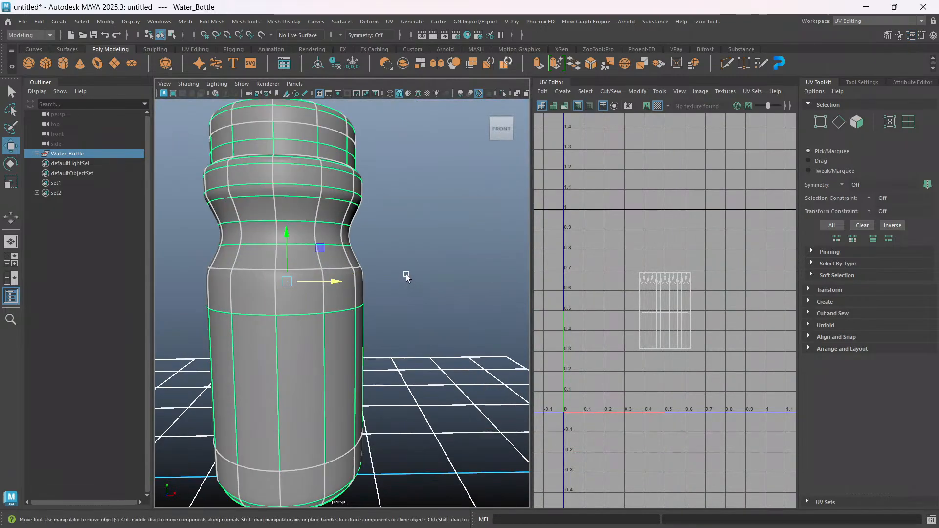
scroll(406, 278, "down", 5)
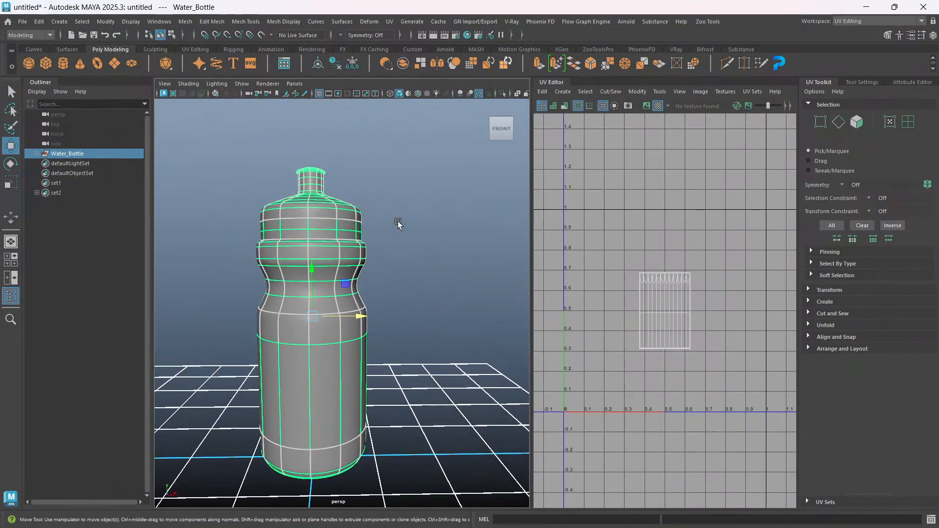
Turn off the smooth mesh preview on the Bottle_Body mesh and on the Cap mesh.
left_click(422, 266)
left_click_drag(391, 360, 338, 412, "alt")
left_click(346, 367)
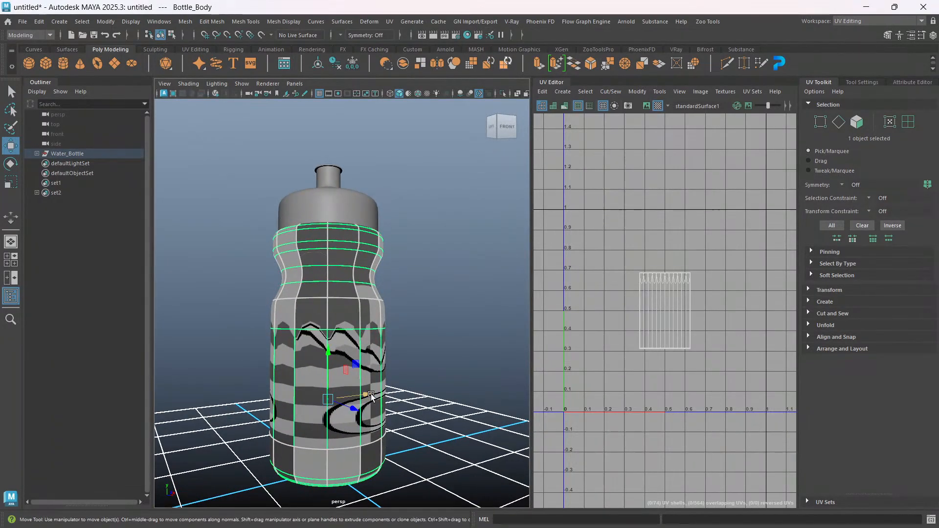
key("1")
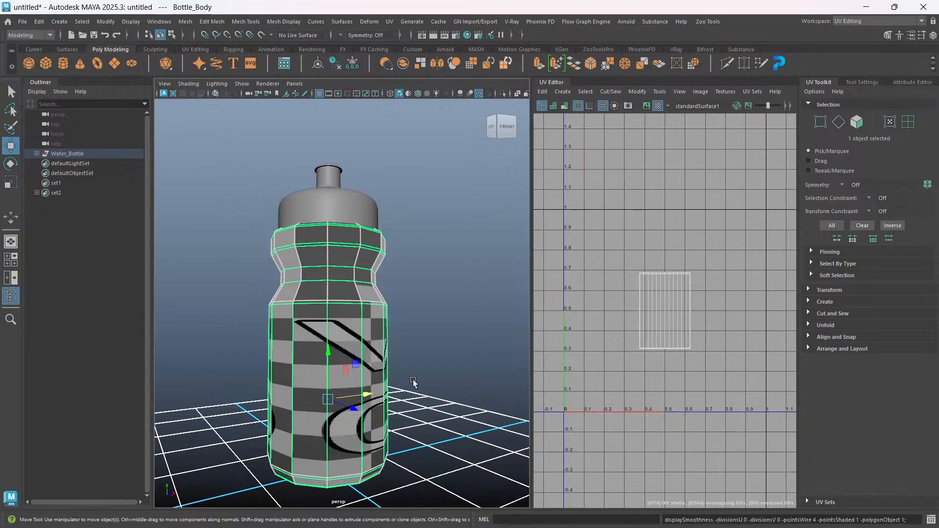
left_click_drag(427, 346, 365, 355, "alt")
left_click(353, 178)
key("1")
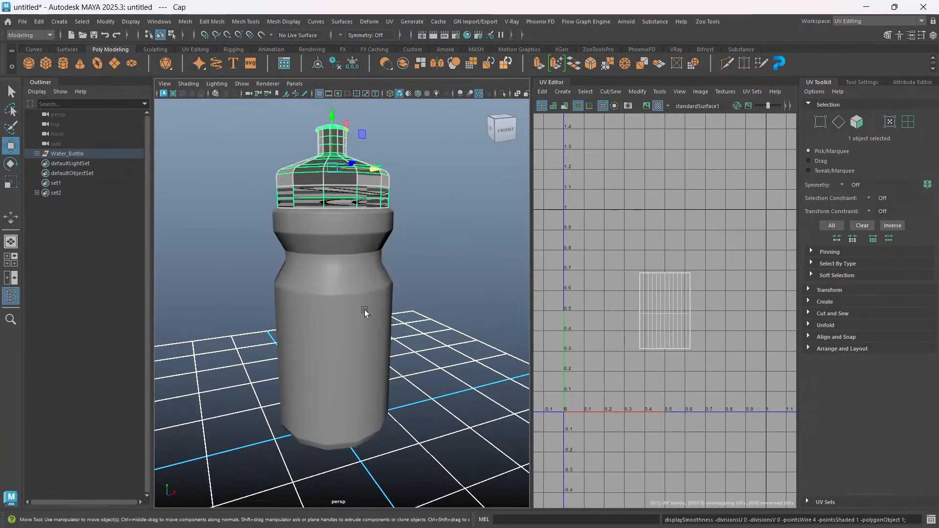
Isolate the Bottle_Body mesh in the perspective view.
scroll(364, 310, "up", 3)
scroll(347, 274, "up", 3)
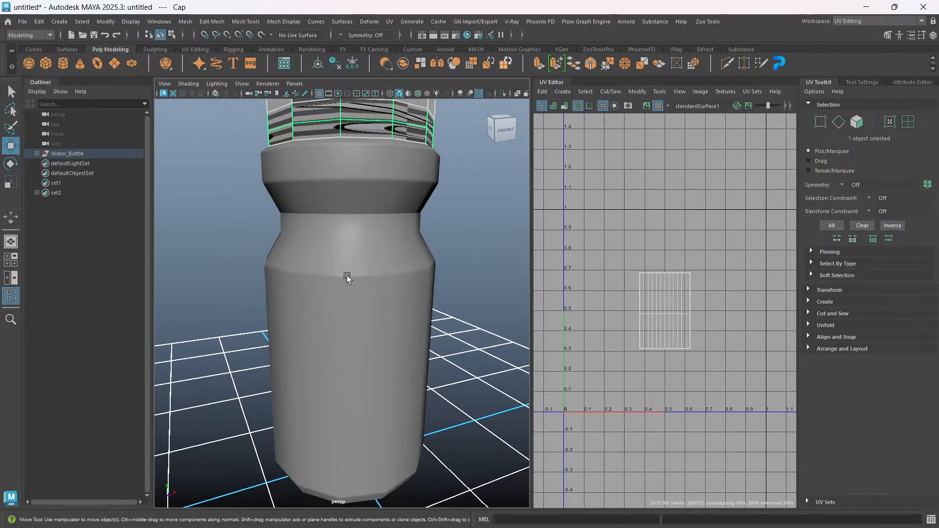
left_click(365, 292)
scroll(363, 332, "down", 5)
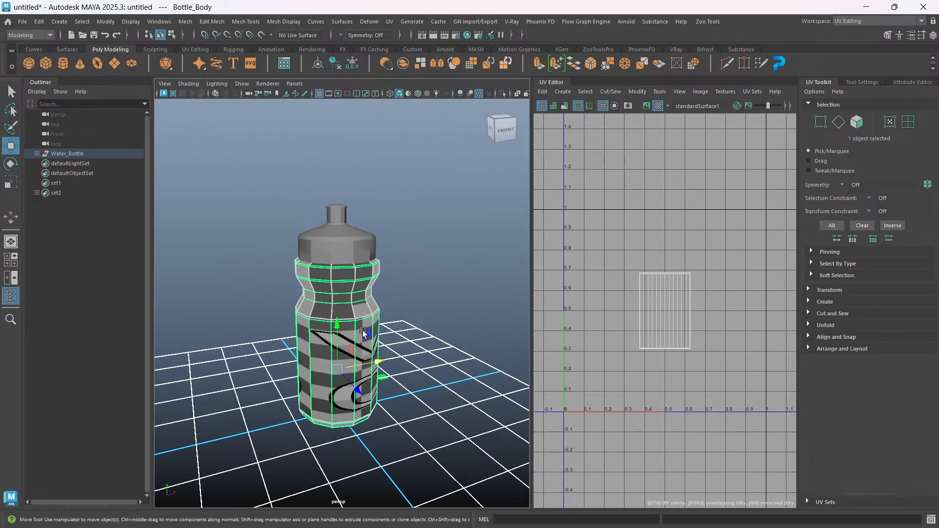
left_click_drag(363, 333, 340, 334, "alt")
scroll(356, 344, "up", 3)
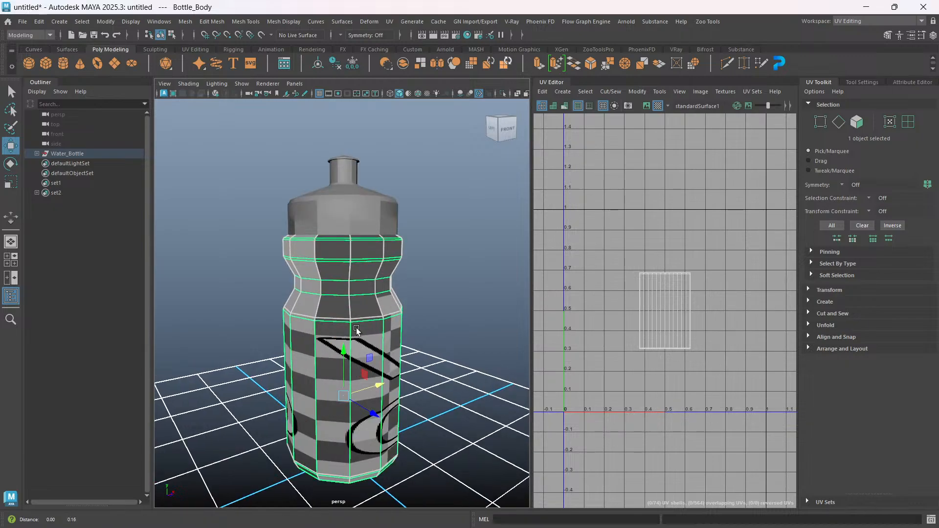
scroll(307, 249, "up", 2)
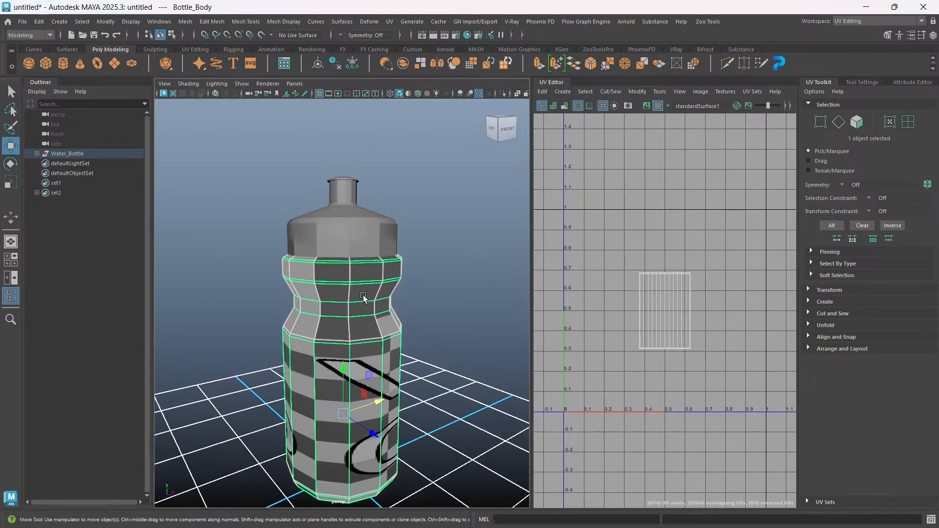
key("ctrl+1")
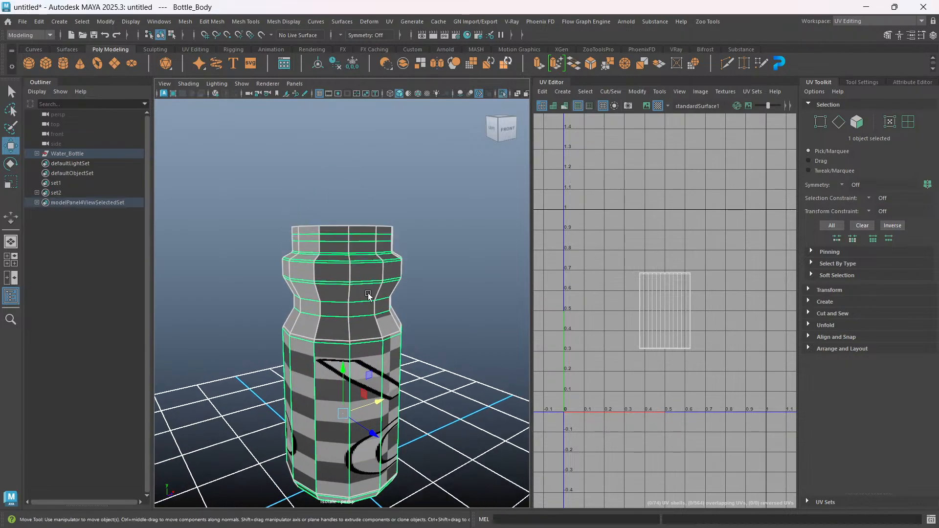
Examine the checker pattern on the isolated Bottle_Body mesh and its existing UV layout.
middle_click_drag(353, 334, 354, 280, "alt")
left_click_drag(354, 279, 349, 312, "alt")
middle_click_drag(349, 312, 352, 344, "alt")
scroll(341, 327, "up", 3)
scroll(667, 320, "up", 5)
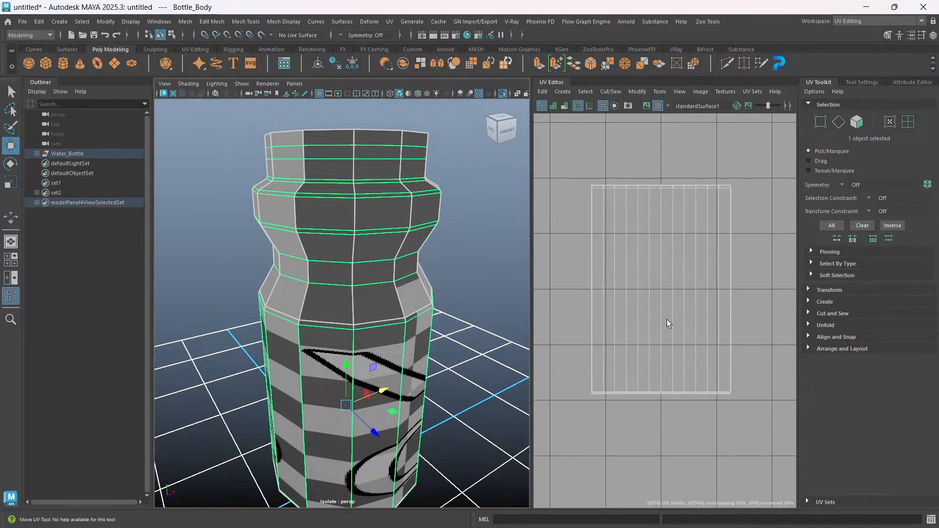
scroll(659, 266, "down", 3)
middle_click_drag(658, 266, 649, 321, "alt")
mouse_move(322, 367)
left_mouse_down("alt")
mouse_move(436, 351)
mouse_move(304, 354)
mouse_move(323, 359)
left_mouse_up("alt")
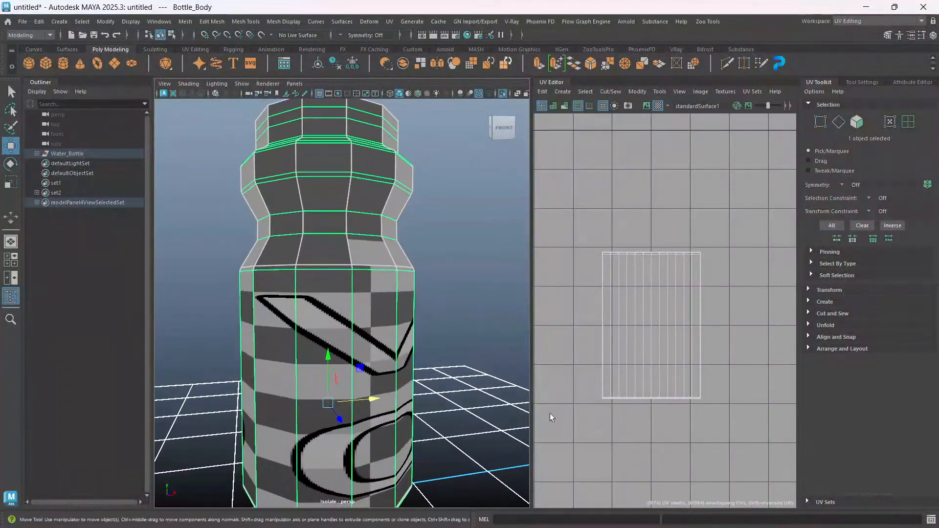
Delete the existing UVs of the Bottle_Body mesh.
left_click(542, 92)
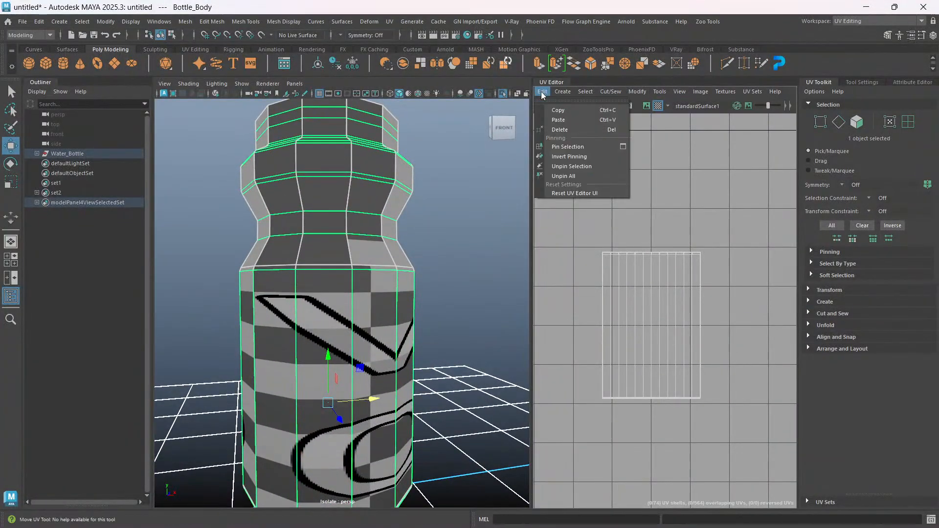
left_click(557, 130)
right_click_drag(370, 312, 319, 292, "alt")
left_click_drag(319, 292, 344, 312, "alt")
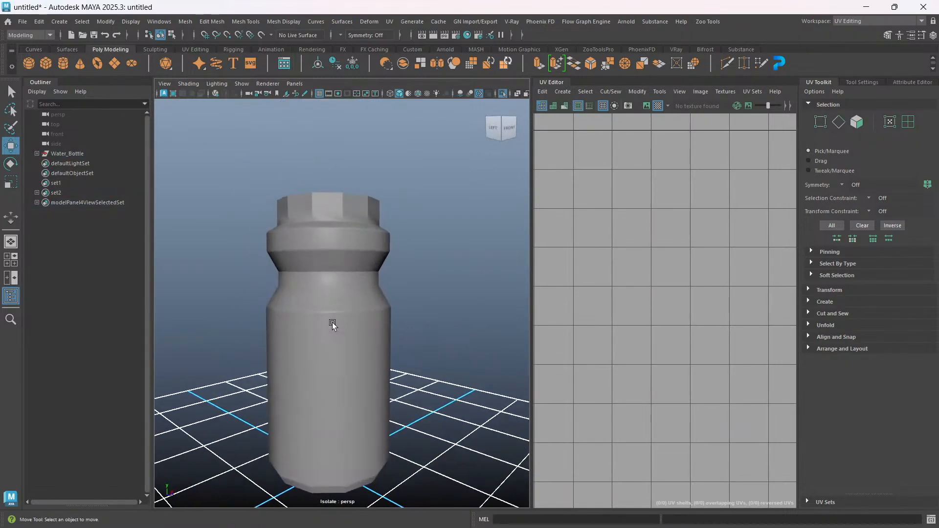
Create camera-based UVs for the Bottle_Body mesh, and switch the mesh to edge selection.
left_click(332, 324)
middle_click_drag(366, 311, 396, 294, "alt")
left_click(540, 93)
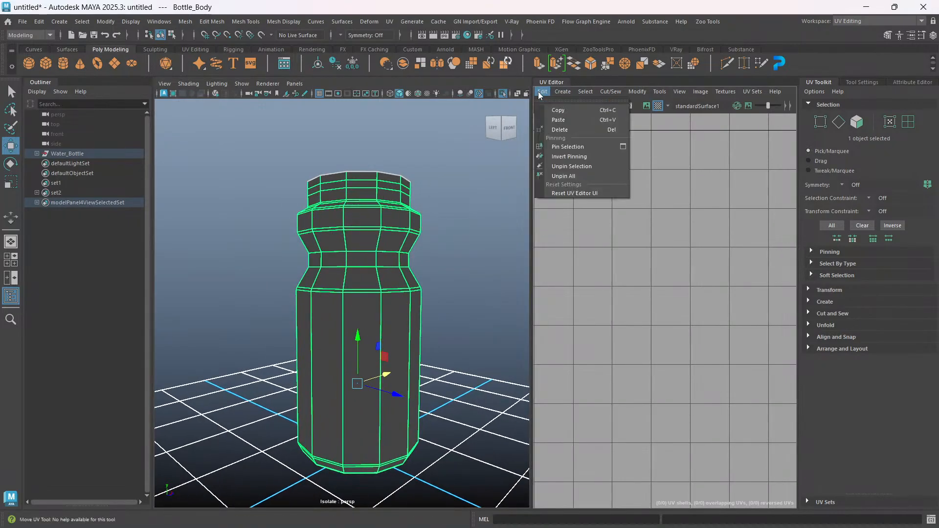
mouse_move(559, 92)
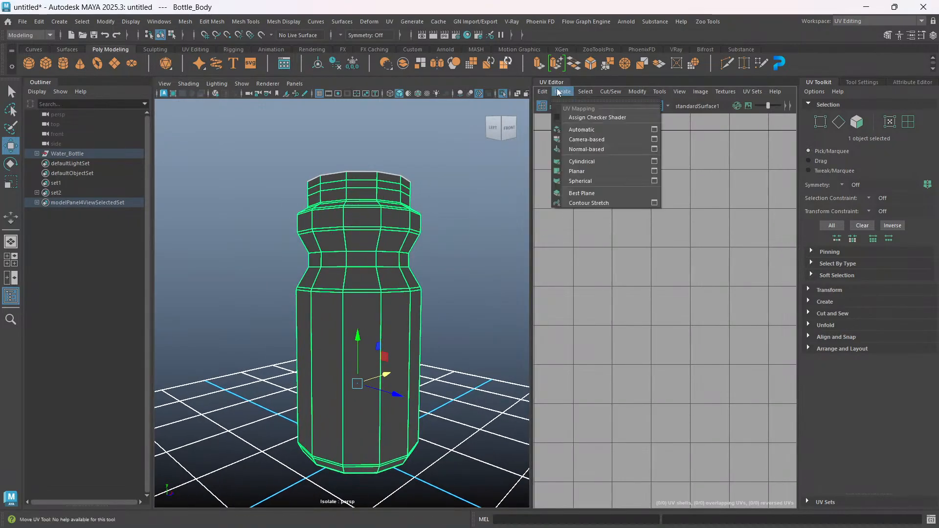
left_click(583, 140)
scroll(683, 282, "up", 3)
middle_click_drag(683, 282, 679, 286, "alt")
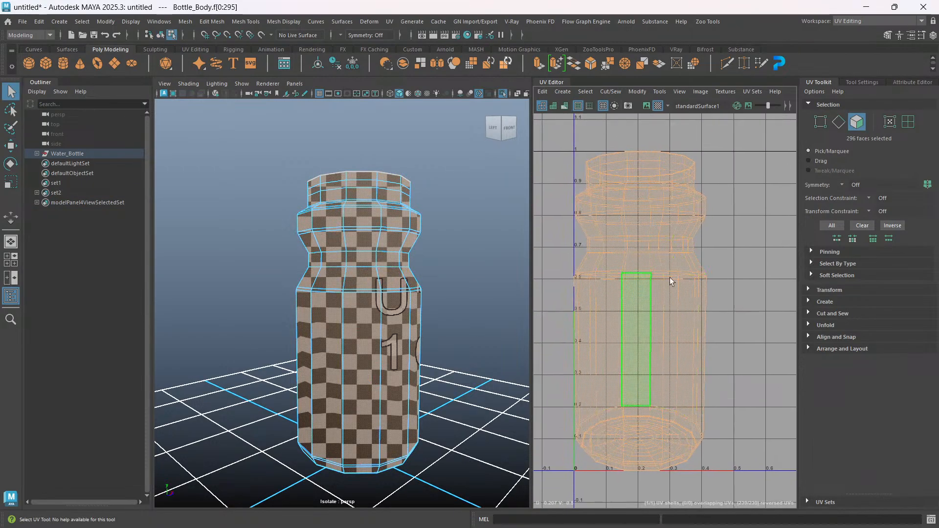
scroll(377, 282, "up", 4)
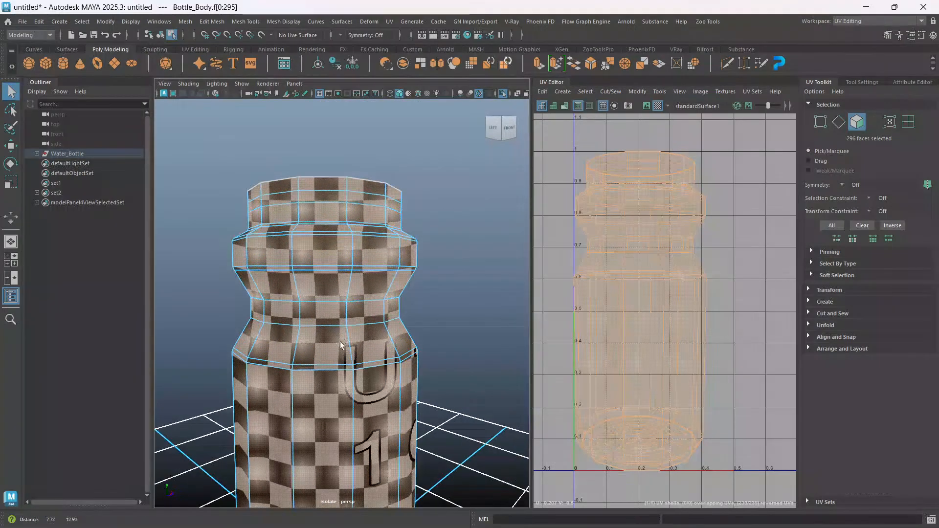
left_click_drag(384, 292, 356, 272, "alt")
right_click(453, 179)
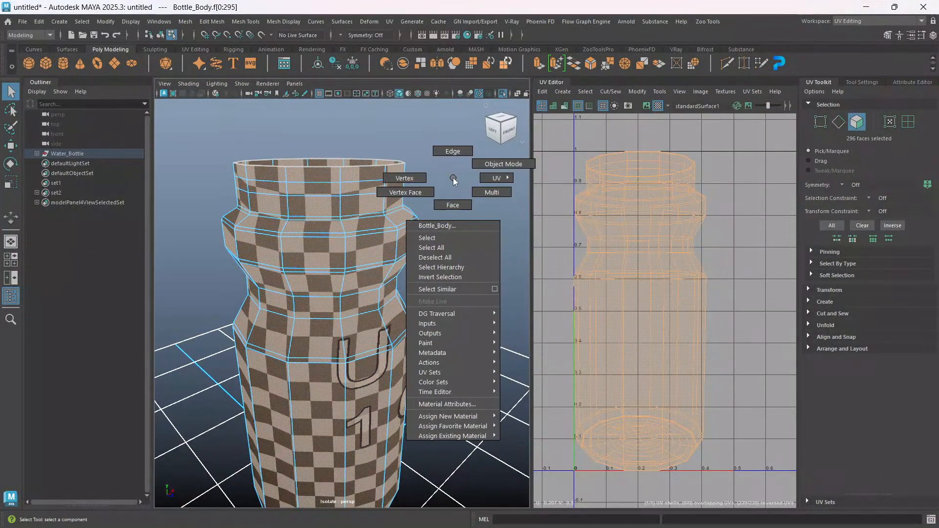
left_click(452, 152)
Try to select a seam by picking the complete vertical edge loop that runs down the bottle body from its rim.
left_click(341, 173)
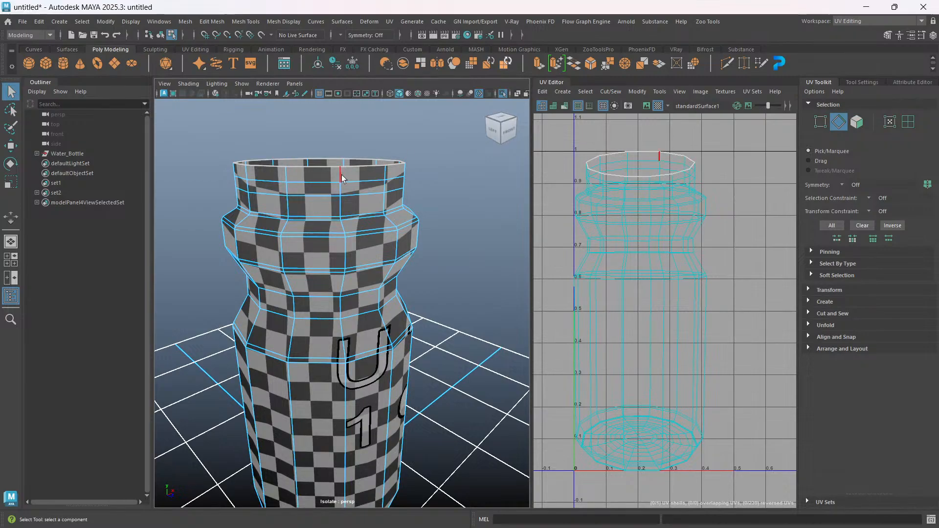
double_click(340, 172)
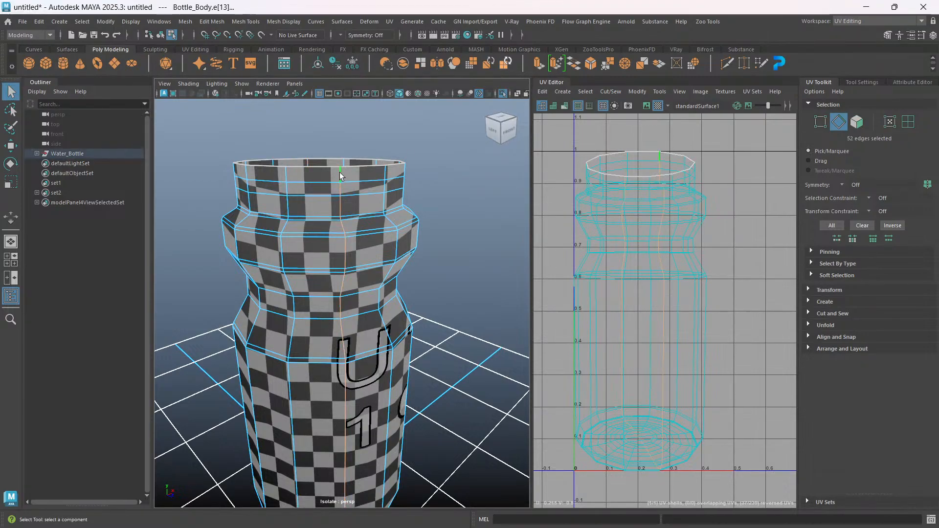
left_click_drag(351, 240, 411, 211, "alt")
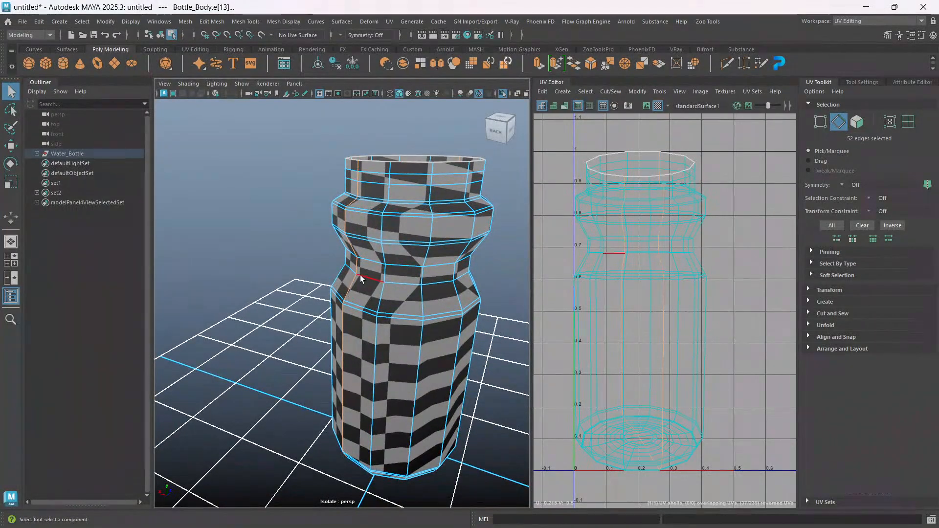
left_click_drag(412, 269, 328, 242, "alt")
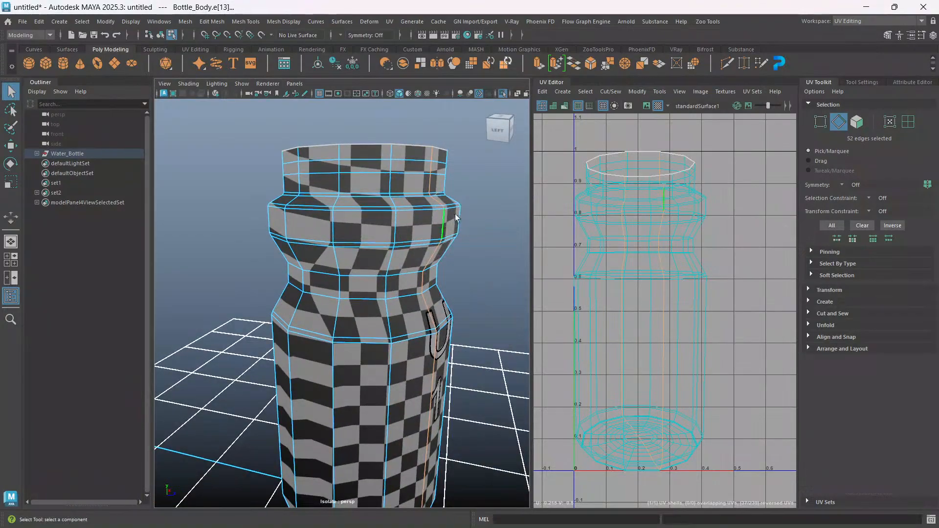
left_click(485, 186)
left_click_drag(485, 186, 444, 249, "alt")
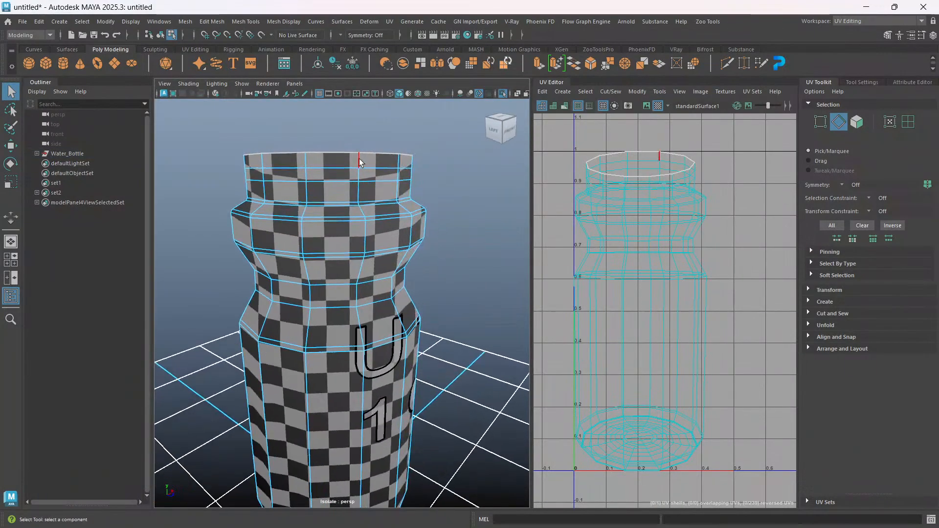
Select one vertical line of edges on the bottle's outer surface, from the rim down through the neck, as a seam.
left_click(359, 162)
left_click(360, 175, "shift")
left_click(361, 191, "shift")
right_click_drag(352, 220, 371, 203, "alt")
left_click(350, 195, "shift")
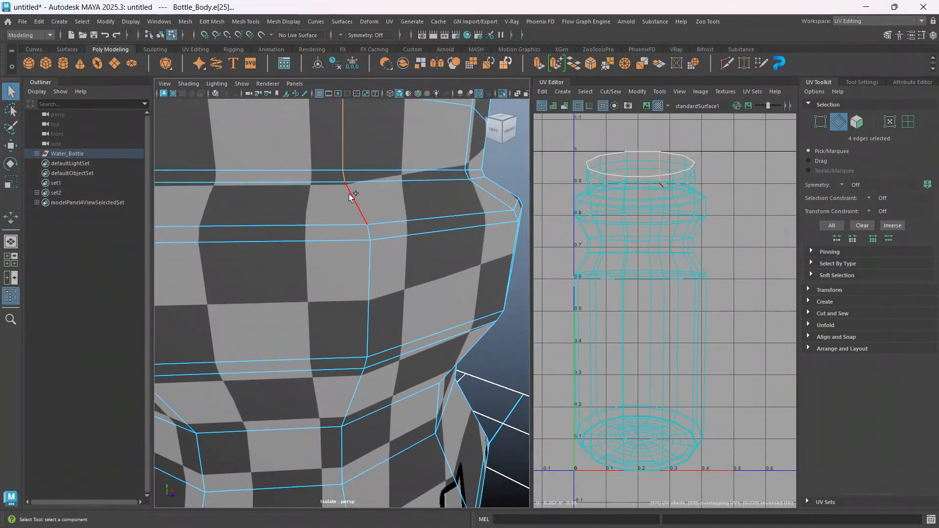
mouse_move(373, 268)
left_mouse_down("alt")
mouse_move(372, 312)
mouse_move(374, 280)
left_mouse_up("alt")
left_click(369, 246, "shift")
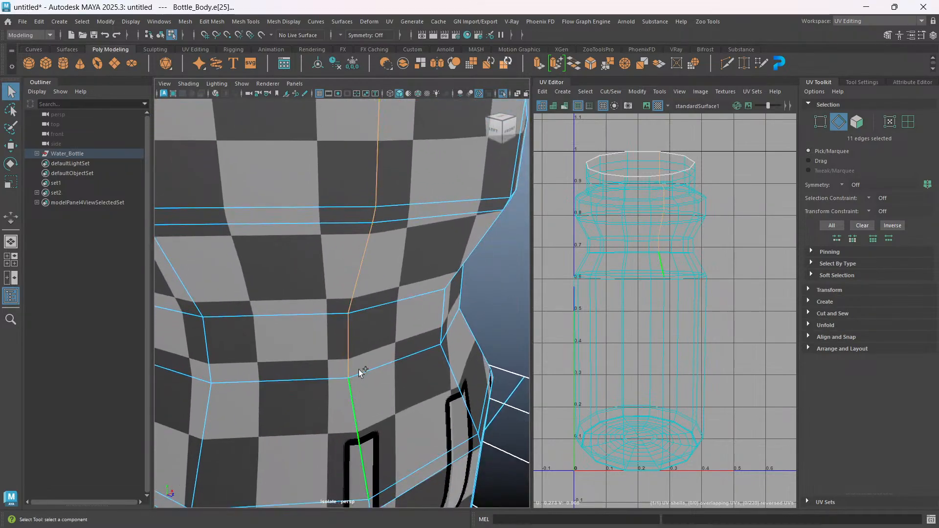
Extend the vertical seam selection edge by edge down the bottle's outer wall to the lower bevel.
scroll(357, 376, "down", 5)
scroll(342, 295, "up", 10)
left_click(350, 188, "shift")
left_click(351, 225, "shift")
left_click_drag(350, 225, 358, 252, "alt")
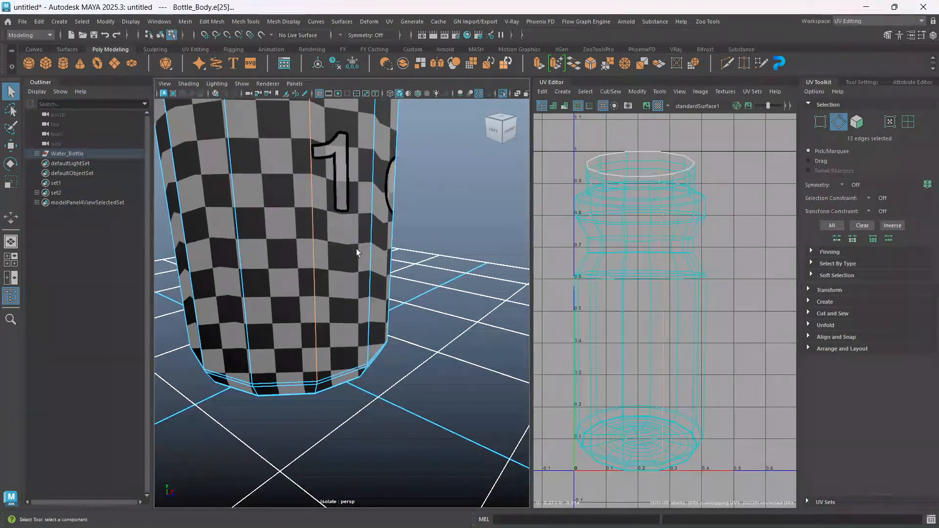
scroll(307, 363, "up", 6)
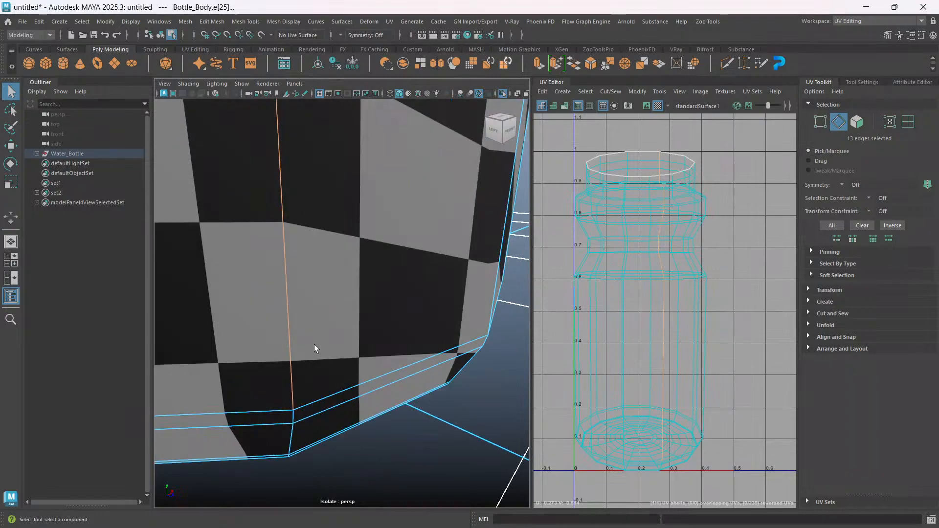
left_click_drag(314, 347, 343, 320, "alt")
left_click(345, 320, "shift")
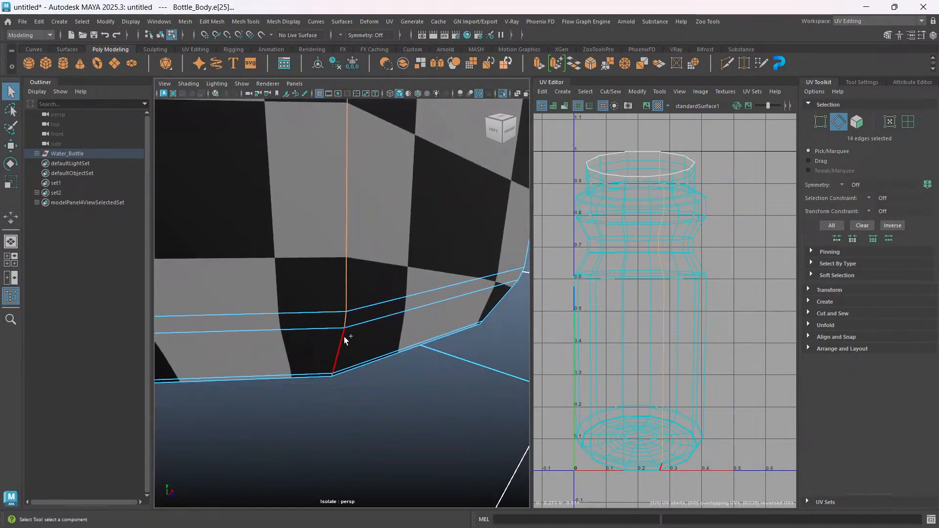
Add the remaining seam edges down to the bottle's underside and the full edge loop around the base.
left_click_drag(360, 381, 323, 282, "alt")
scroll(335, 306, "up", 5)
scroll(353, 272, "down", 4)
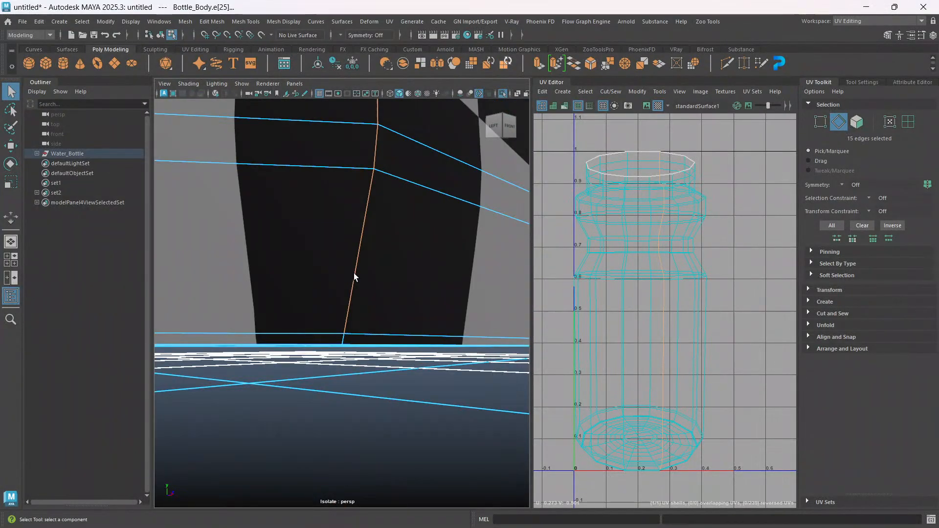
right_click_drag(379, 337, 358, 324, "alt")
middle_click_drag(357, 324, 361, 274, "alt")
mouse_move(361, 274)
left_mouse_down("alt")
mouse_move(360, 191)
mouse_move(364, 265)
left_mouse_up("alt")
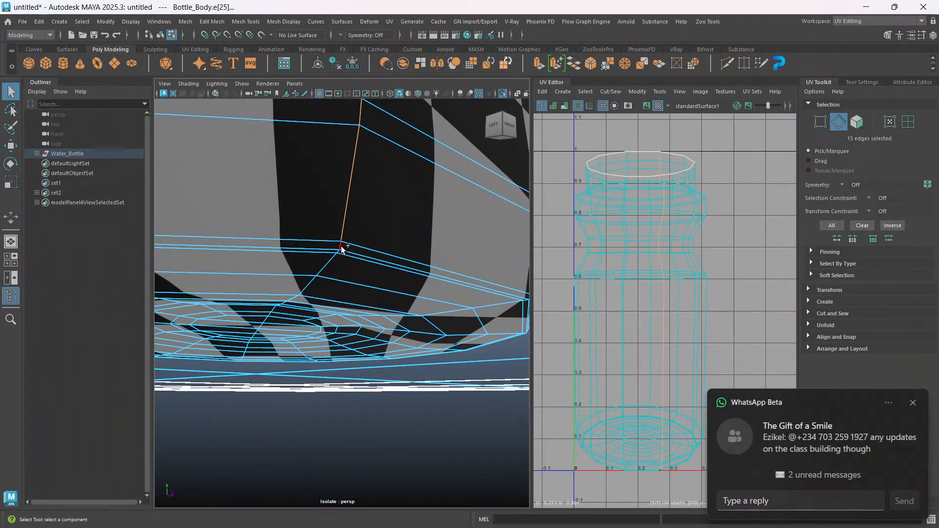
left_click(329, 315, "shift")
left_click_drag(329, 315, 435, 304, "alt")
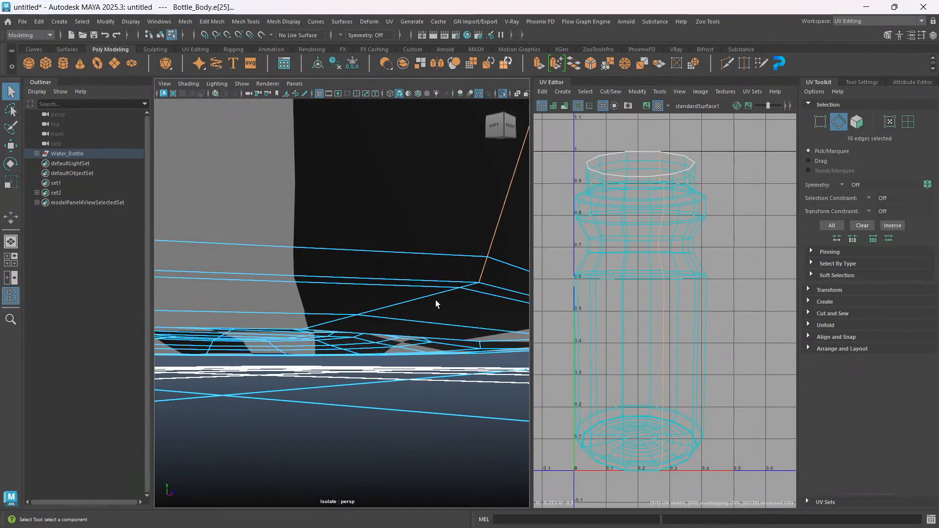
double_click(452, 283, "shift")
left_click_drag(435, 295, 391, 331, "alt")
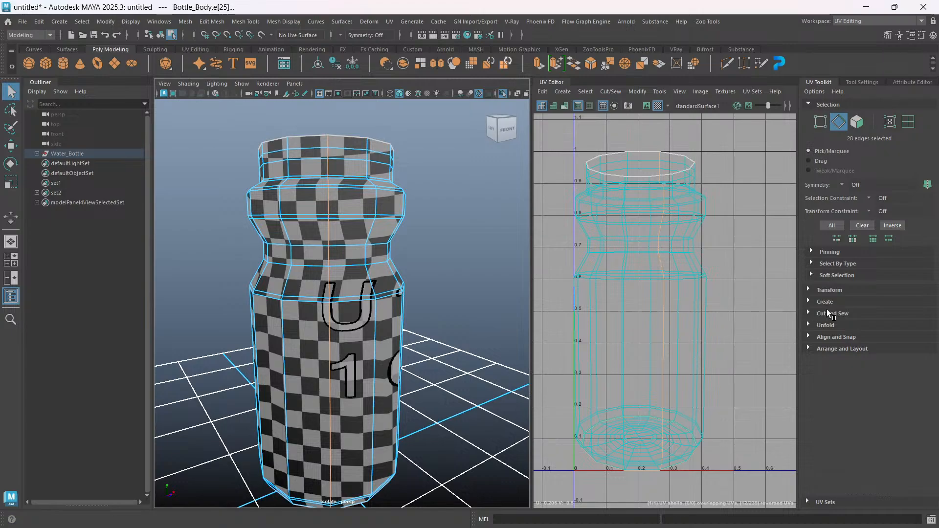
Cut the UVs along the selected vertical seam and base loop.
left_click(808, 314)
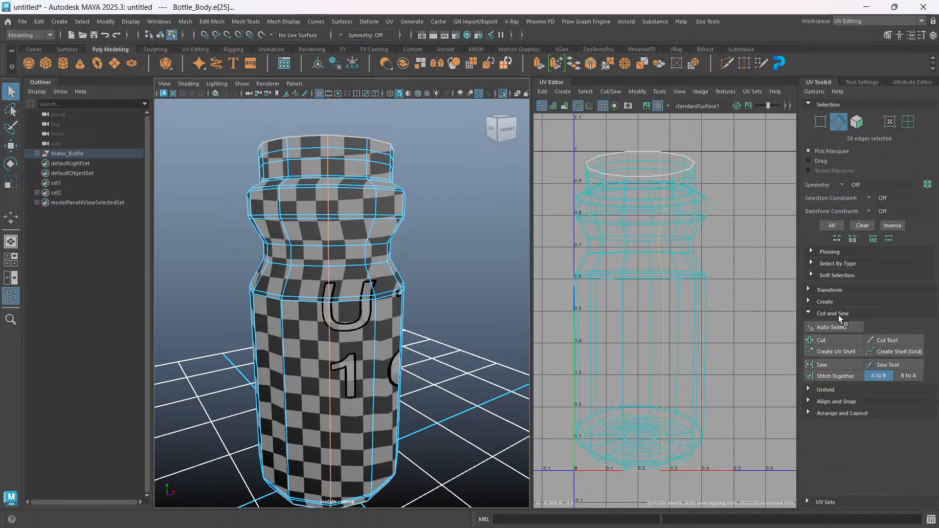
left_click(827, 342)
scroll(644, 273, "down", 2)
middle_click_drag(646, 275, 660, 302, "alt")
left_click_drag(399, 233, 347, 205, "alt")
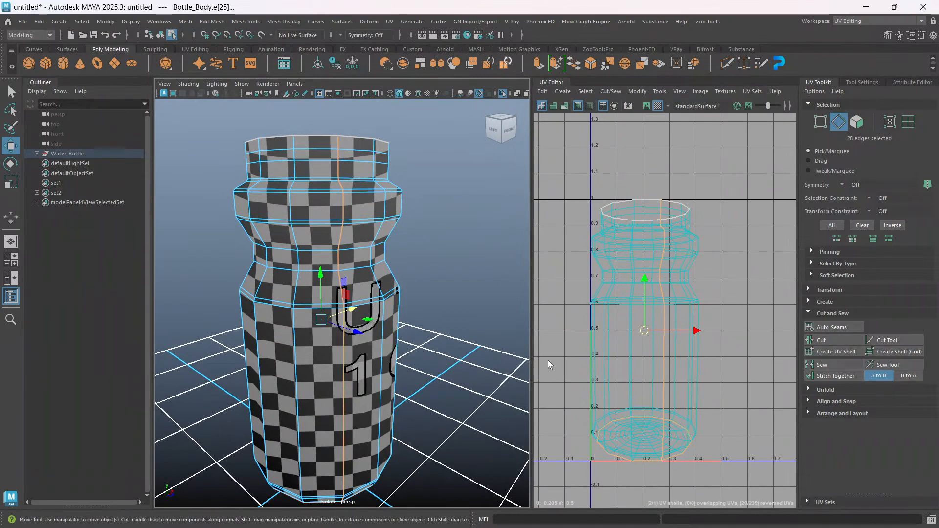
scroll(601, 340, "down", 1)
Select all UVs of the bottle body in the UV layout and unfold them.
right_click(724, 167)
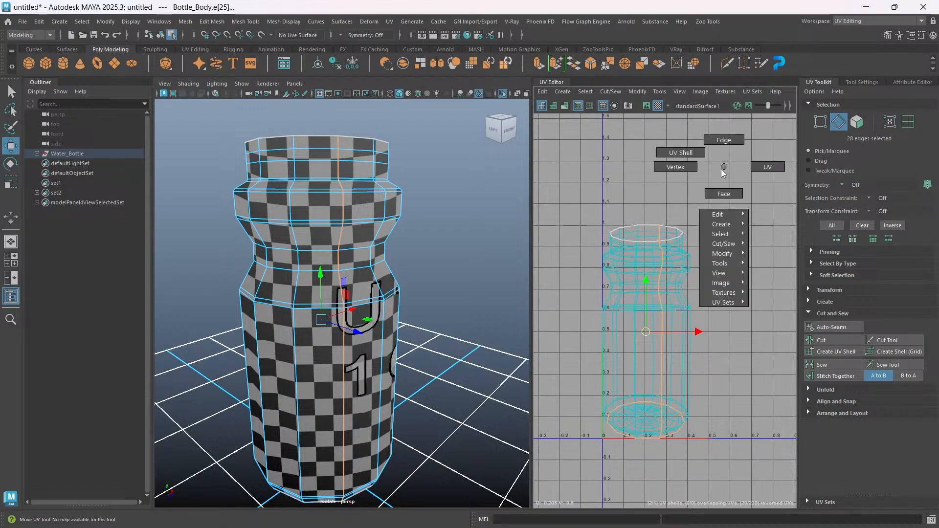
left_click(763, 167)
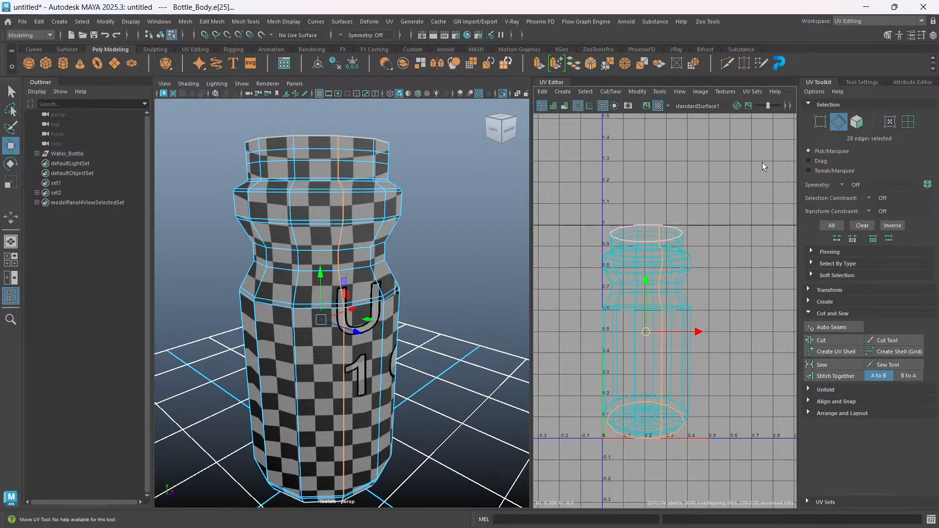
left_click_drag(629, 369, 728, 462)
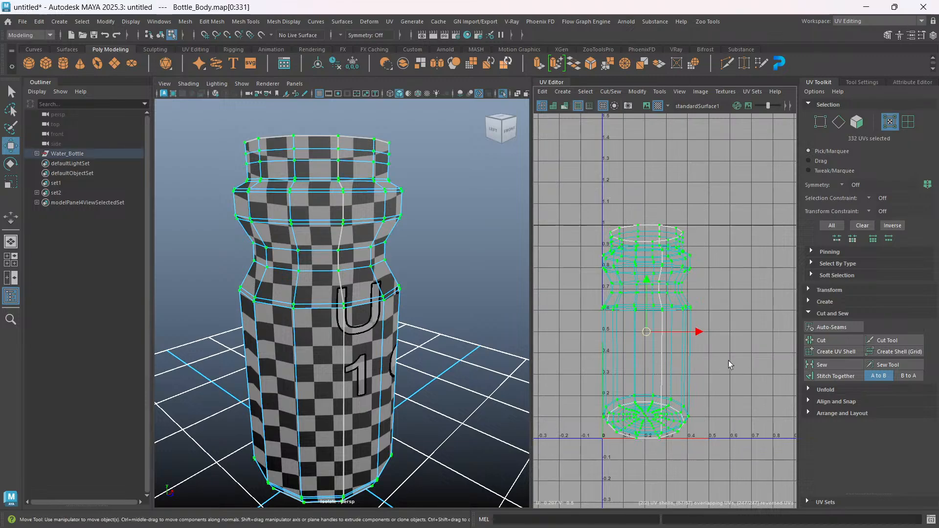
left_click(807, 389)
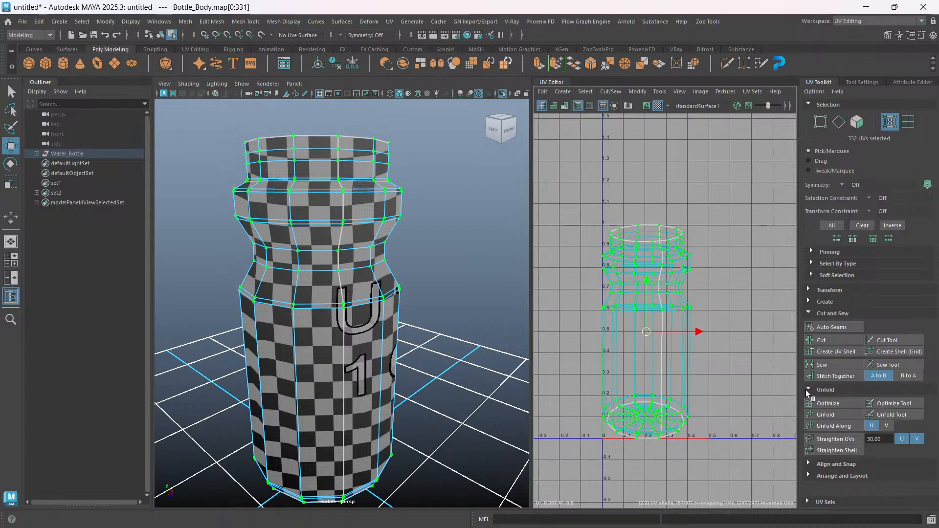
left_click(826, 415)
middle_click_drag(712, 379, 728, 363, "alt")
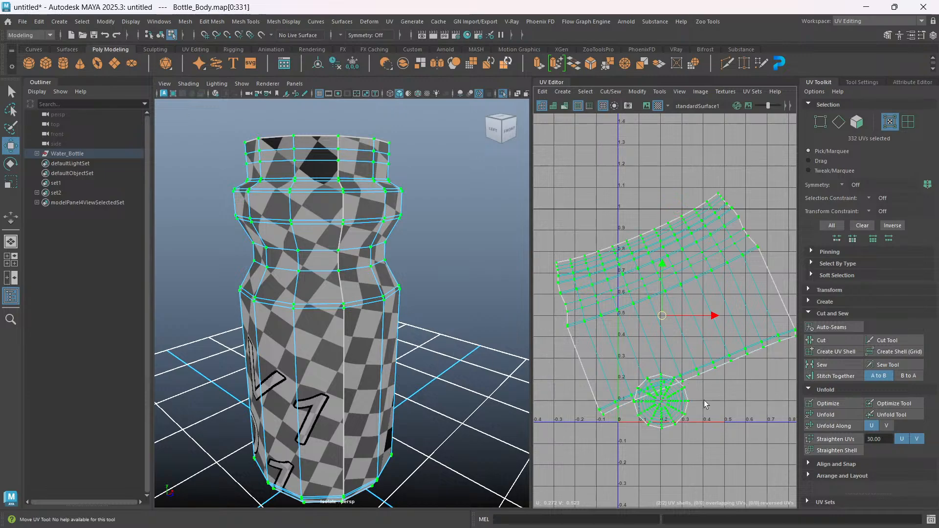
scroll(660, 301, "down", 1)
scroll(668, 343, "down", 1)
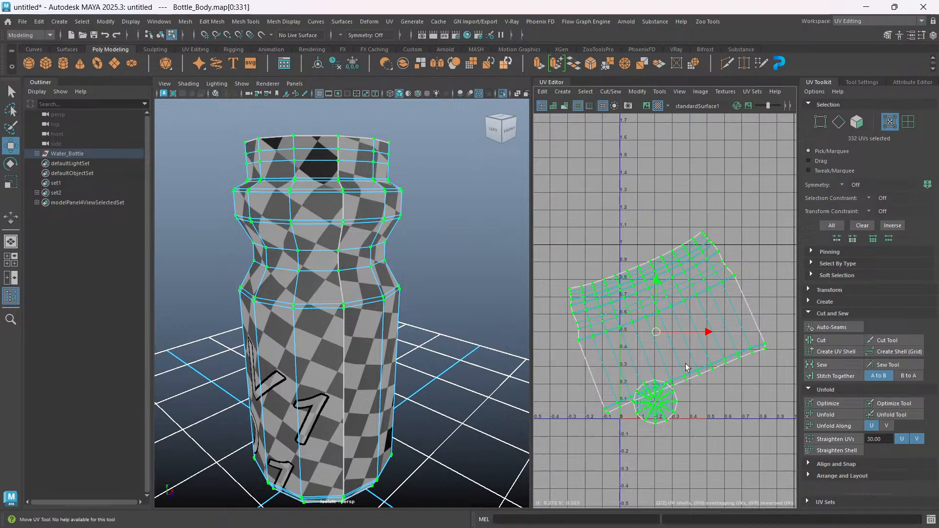
middle_click_drag(675, 414, 677, 386, "alt")
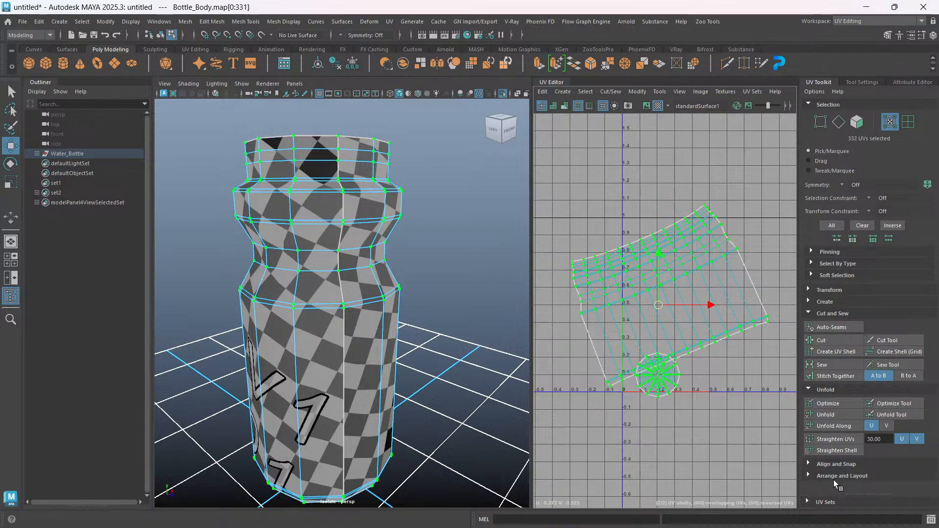
Orient the unfolded UV shells and lay them out in the texture space.
left_click(809, 474)
scroll(834, 465, "down", 5)
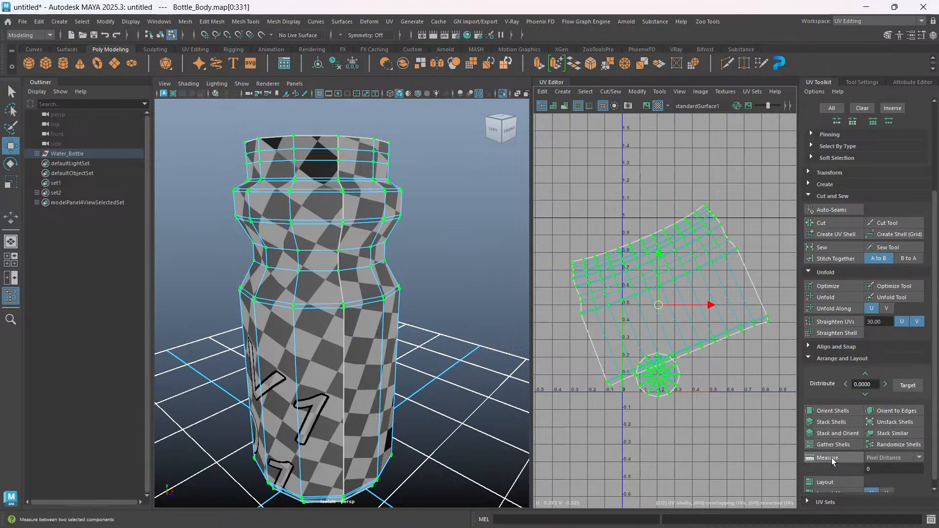
left_click(829, 410)
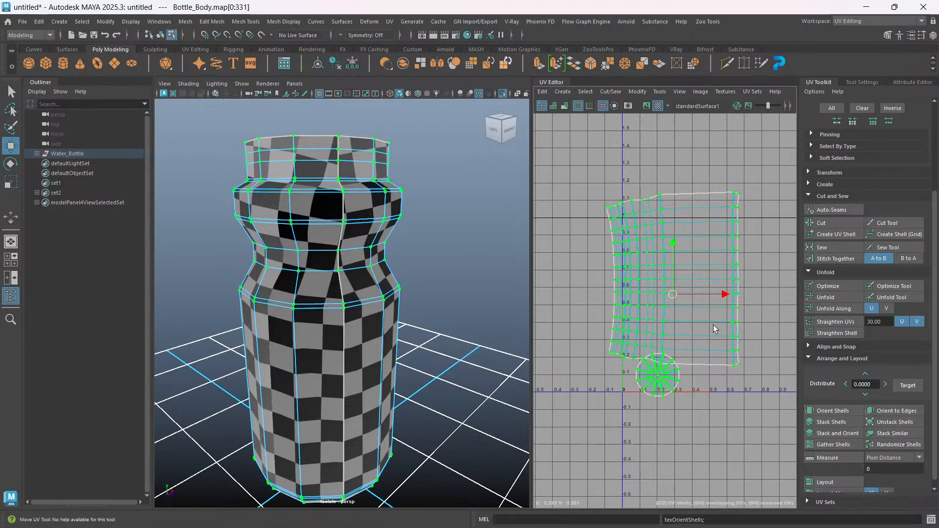
scroll(828, 473, "down", 1)
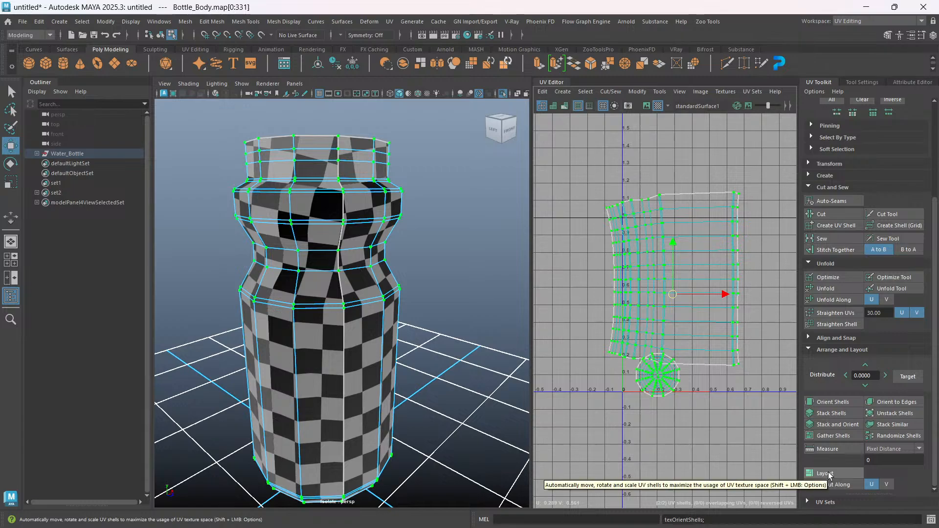
left_click(828, 473)
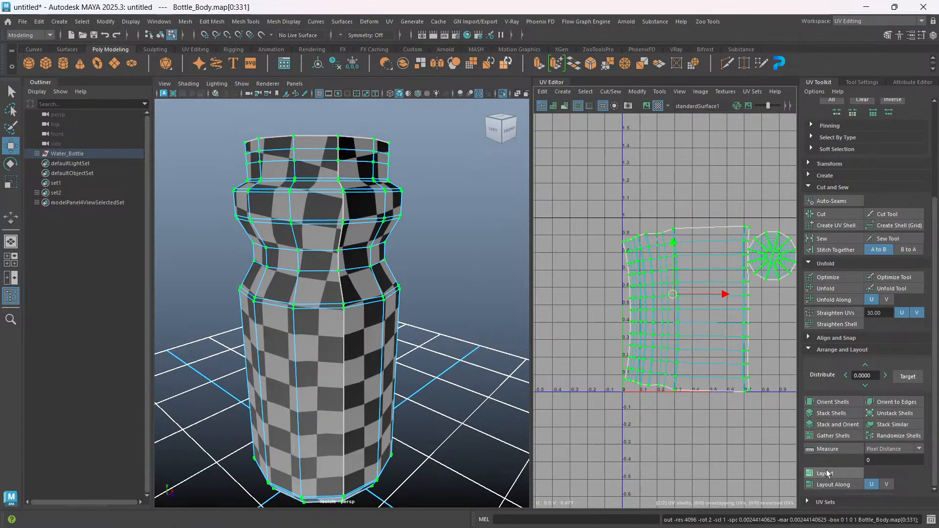
Switch the UV layout to shell selection and select the bottle body's large side-wall shell.
scroll(666, 323, "up", 3)
middle_click_drag(696, 323, 690, 341, "alt")
mouse_move(395, 424)
left_mouse_down("alt")
mouse_move(445, 373)
mouse_move(482, 411)
mouse_move(526, 411)
mouse_move(406, 416)
left_mouse_up("alt")
right_click_drag(406, 416, 410, 388, "alt")
left_click_drag(409, 388, 518, 313, "alt")
scroll(725, 366, "down", 2)
middle_click_drag(725, 365, 682, 391, "alt")
right_click(612, 169)
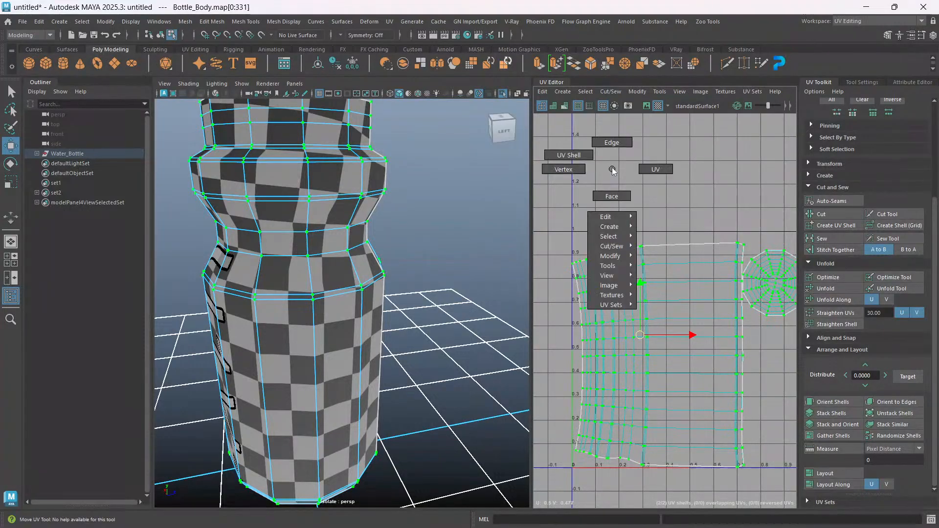
left_click(565, 156)
left_click(707, 426)
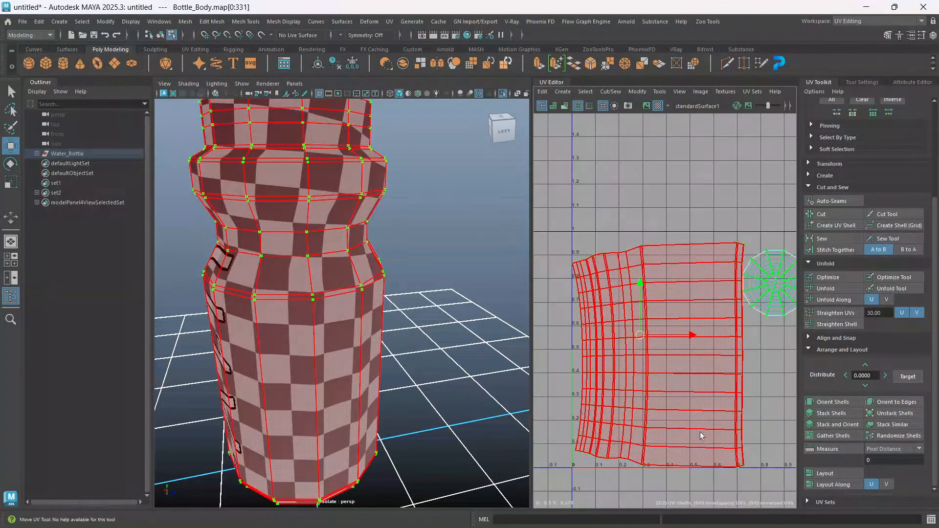
left_click(675, 413)
Unfold the selected side-wall shell of the bottle body.
scroll(343, 307, "down", 3)
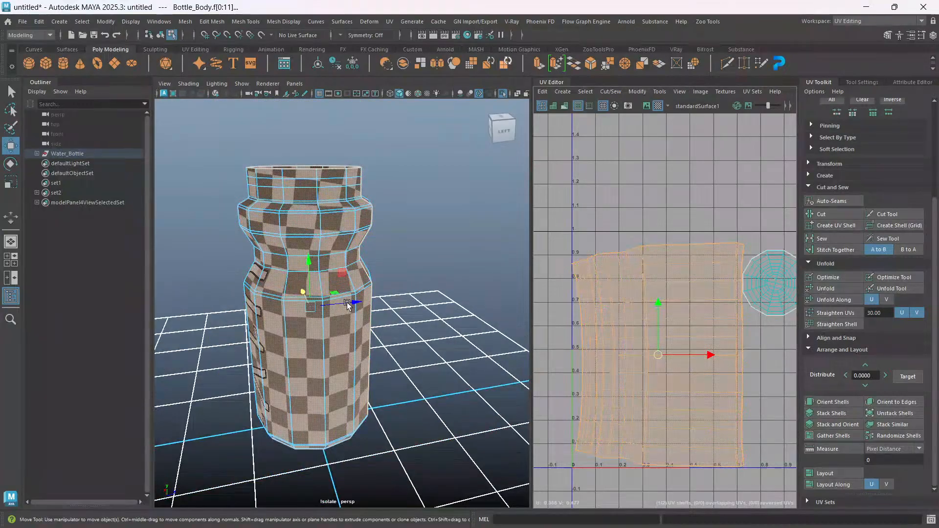
middle_click_drag(323, 257, 331, 279, "alt")
left_click_drag(343, 423, 417, 344, "alt")
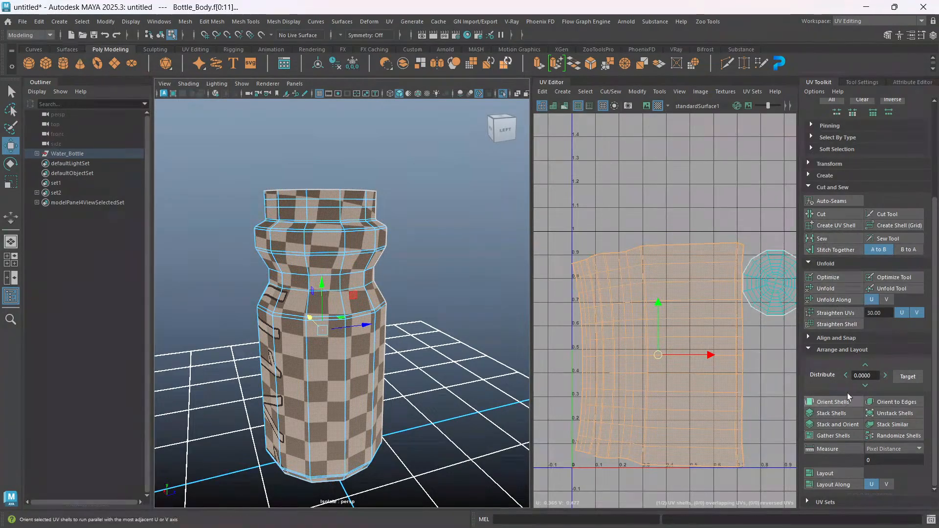
left_click(829, 288)
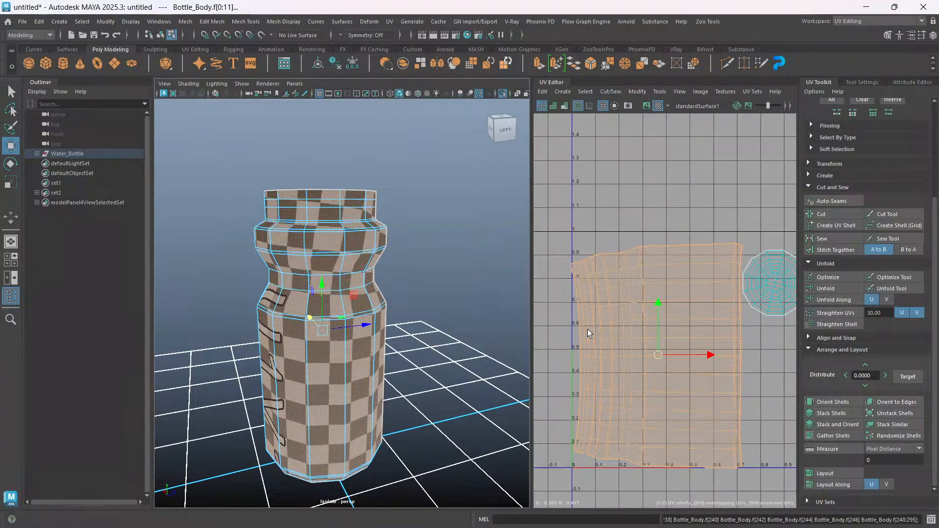
scroll(590, 326, "up", 2)
scroll(658, 376, "up", 1)
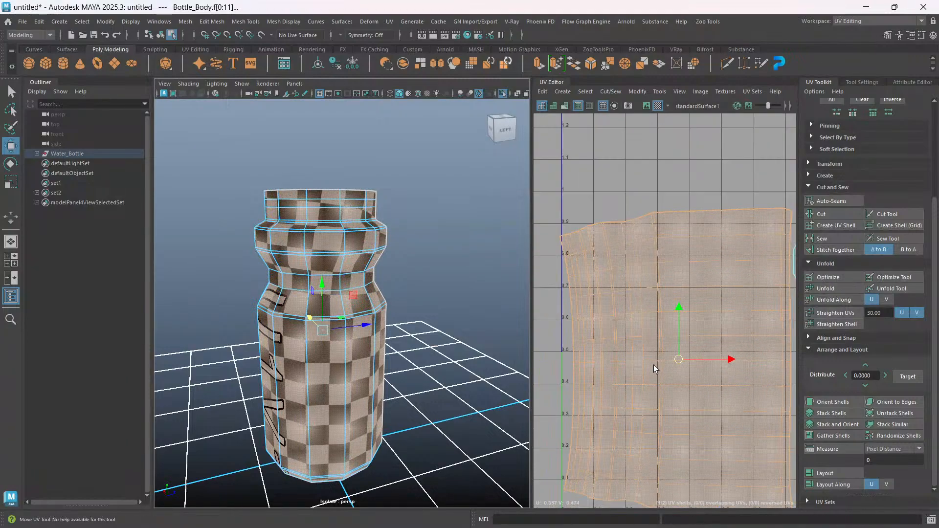
scroll(653, 365, "down", 2)
Straighten the side-wall shell's UVs along both U and V with a 30-degree tolerance, and clear the selection.
left_click(830, 317)
middle_click_drag(692, 356, 683, 323, "alt")
middle_click_drag(691, 395, 723, 351, "alt")
scroll(687, 344, "down", 2)
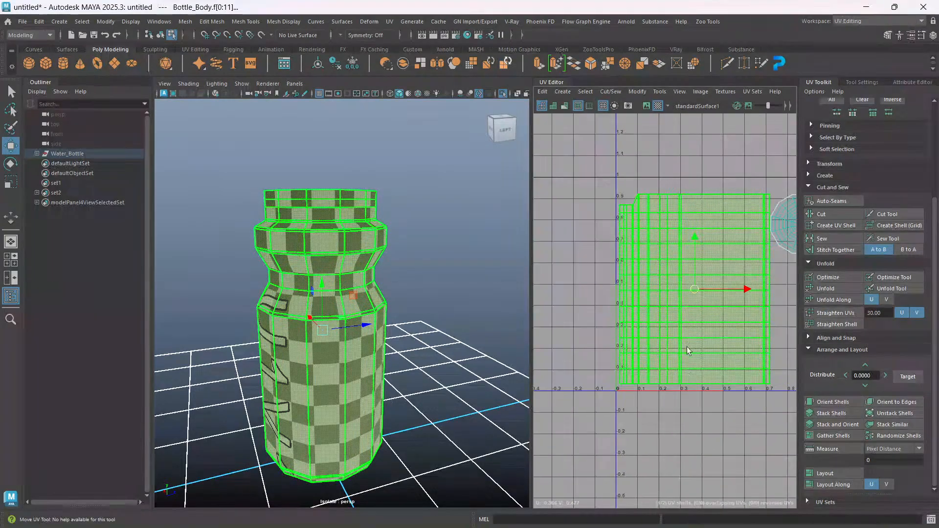
left_click(670, 430)
scroll(660, 298, "up", 3)
middle_click_drag(645, 247, 658, 309, "alt")
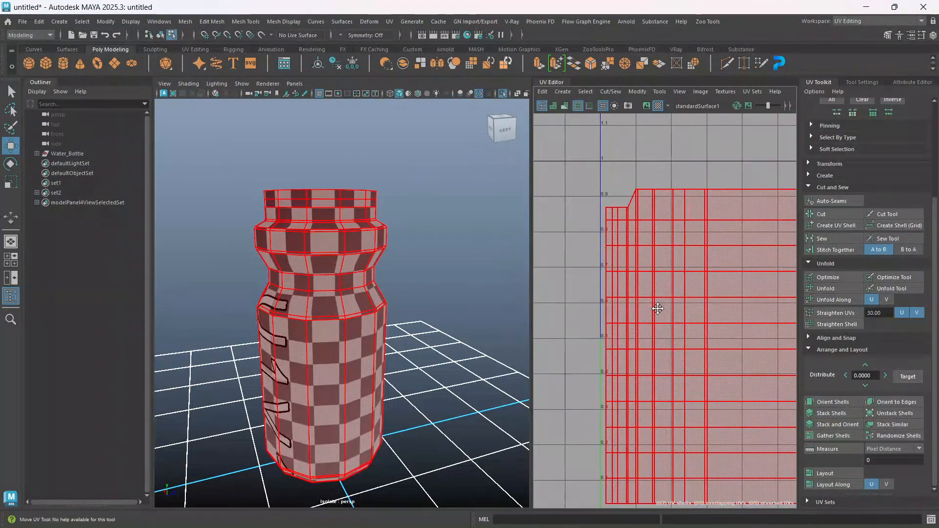
Select both bottle body UV shells and lay them out in the texture space.
scroll(655, 280, "down", 2)
left_click_drag(283, 348, 465, 332, "alt")
scroll(673, 285, "down", 5)
middle_click_drag(706, 303, 668, 292, "alt")
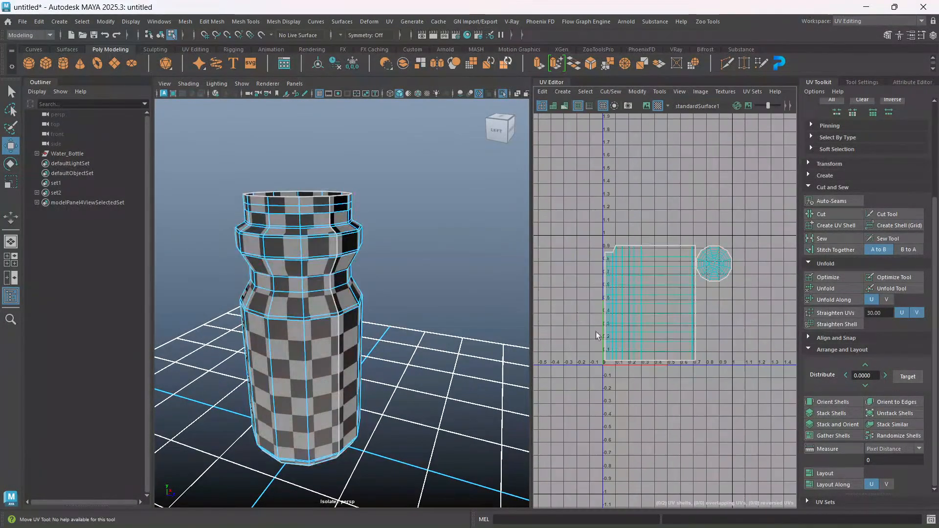
left_click_drag(578, 183, 579, 183)
middle_click_drag(709, 362, 692, 333, "alt")
left_click(823, 474)
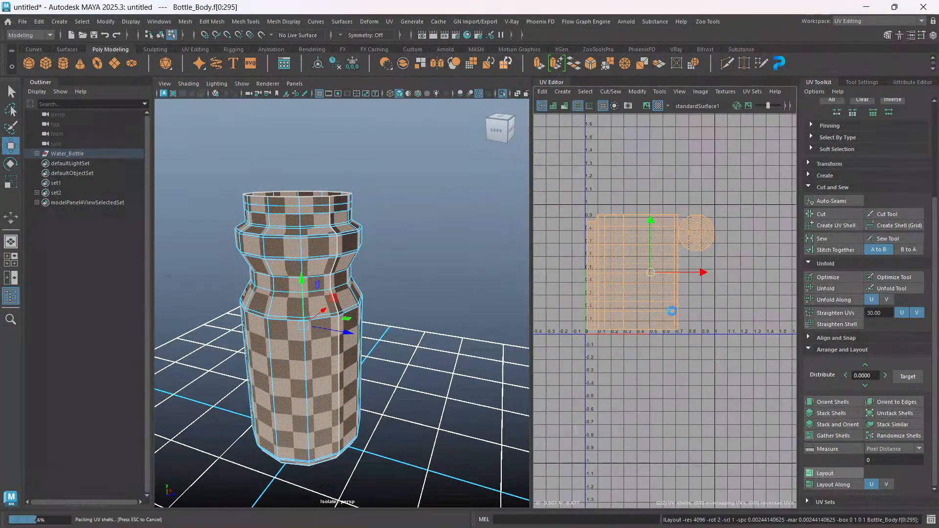
Return to object mode, deselect the bottle body and turn off its isolation to show the whole bottle.
scroll(641, 347, "up", 2)
middle_click_drag(638, 313, 694, 347, "alt")
left_click_drag(392, 410, 413, 399, "alt")
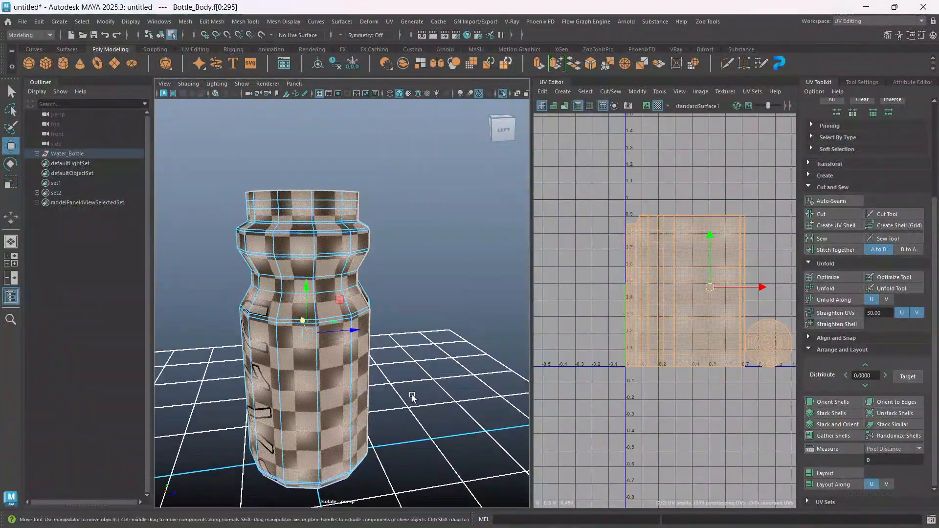
right_click_drag(432, 261, 497, 248)
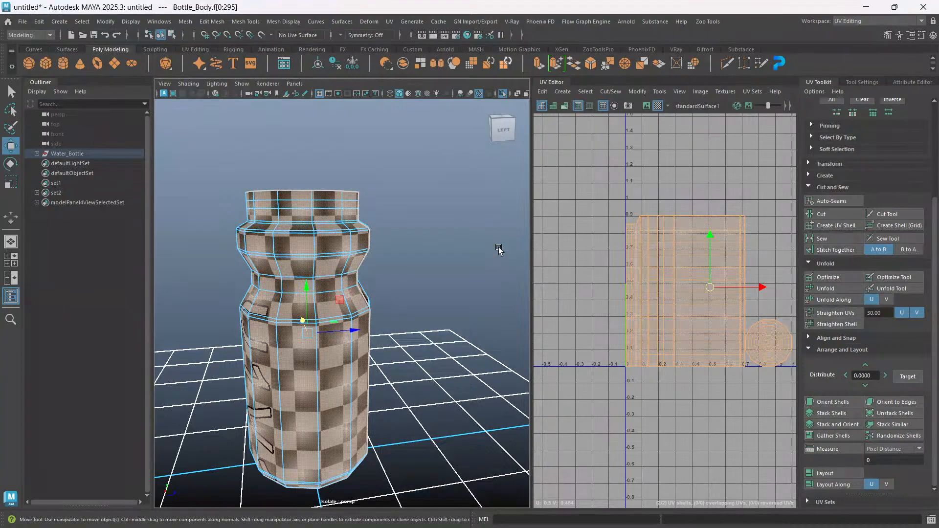
left_click(460, 228)
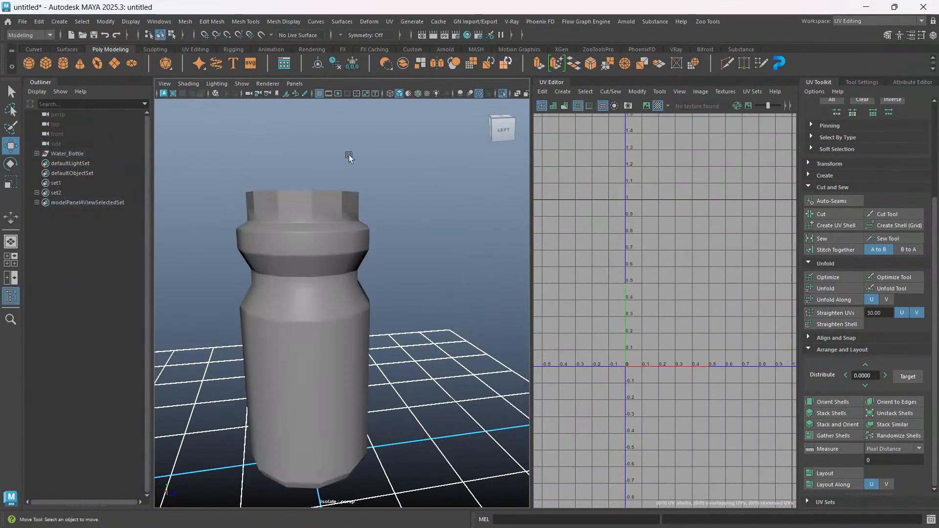
key("ctrl+1")
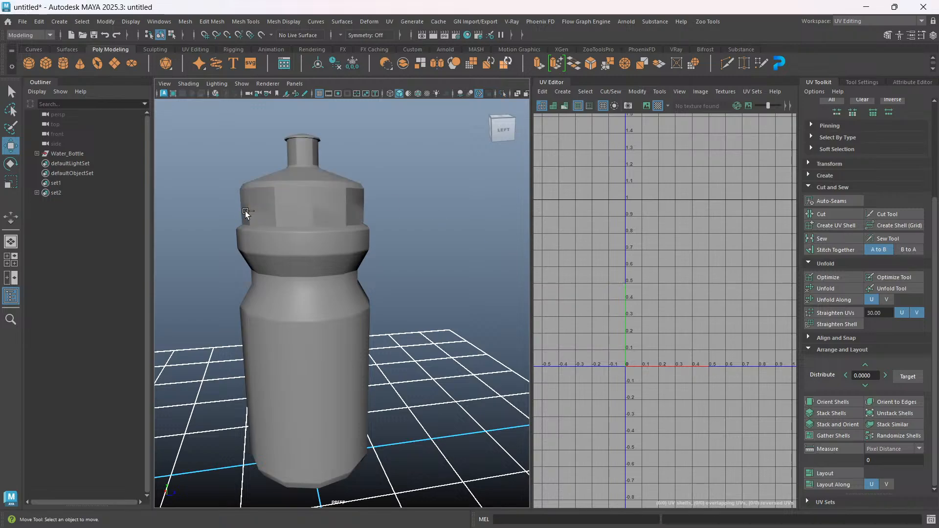
Select the bottle's cap and isolate it in the viewport.
scroll(366, 269, "up", 3)
scroll(360, 253, "up", 1)
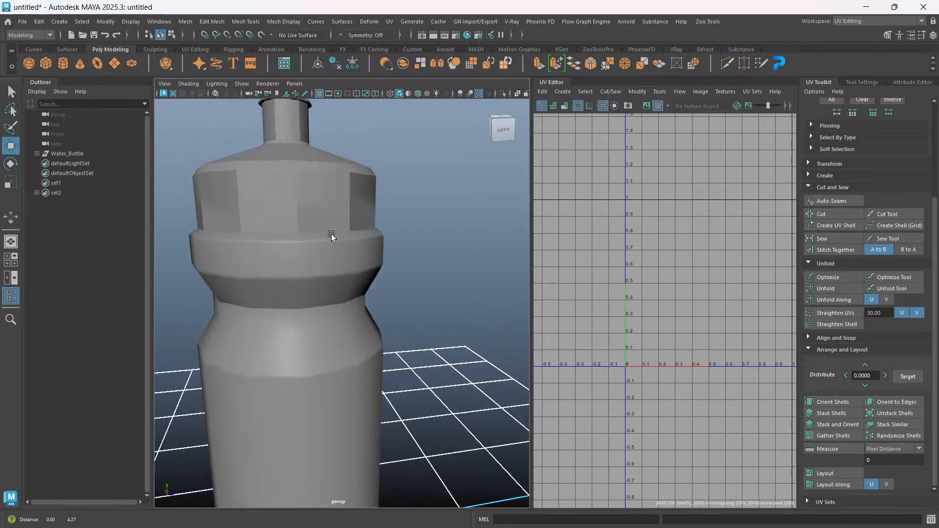
middle_click_drag(327, 218, 327, 268, "alt")
left_click(331, 301)
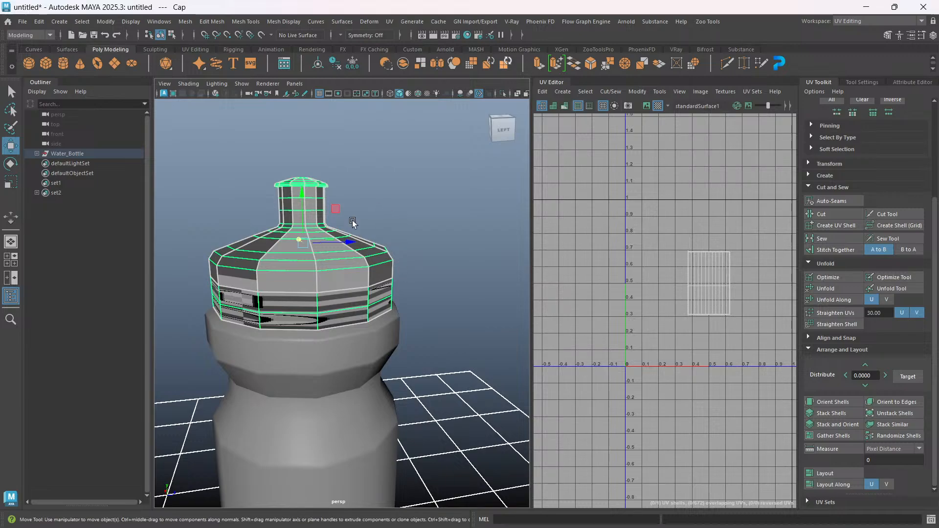
right_click_drag(421, 196, 461, 186)
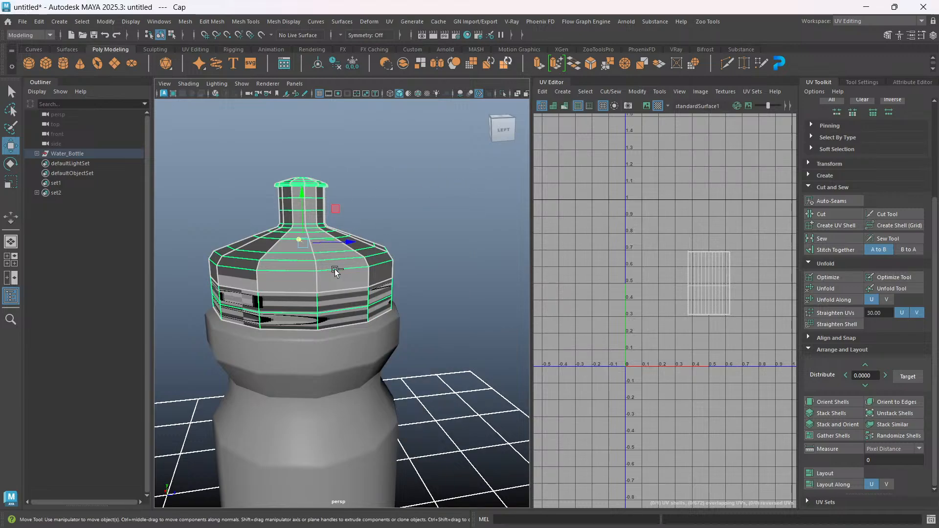
key("ctrl+1")
Delete the cap's existing UVs.
middle_click_drag(335, 352, 349, 340, "alt")
left_click_drag(349, 341, 339, 284, "alt")
middle_click_drag(340, 283, 344, 343, "alt")
left_click_drag(344, 342, 349, 352, "alt")
scroll(350, 310, "up", 3)
left_click_drag(350, 310, 374, 393, "alt")
scroll(373, 401, "up", 5)
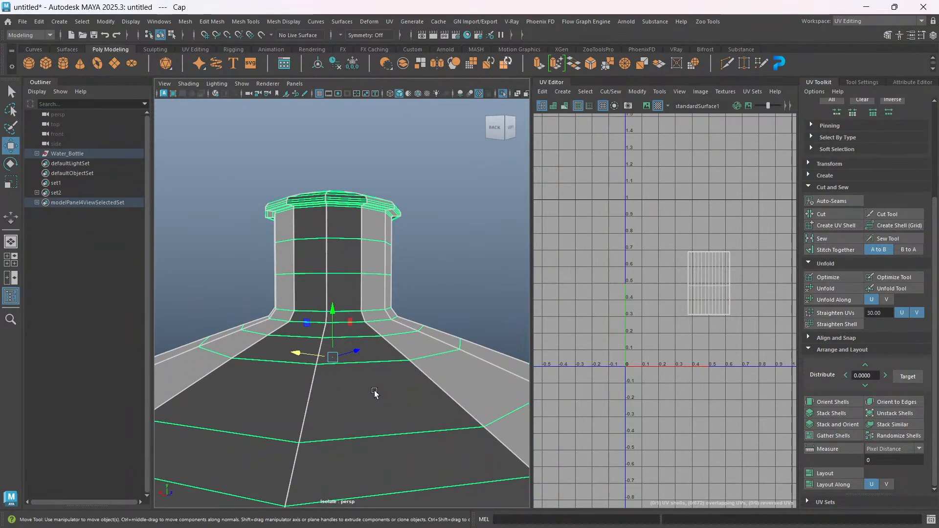
scroll(374, 394, "down", 5)
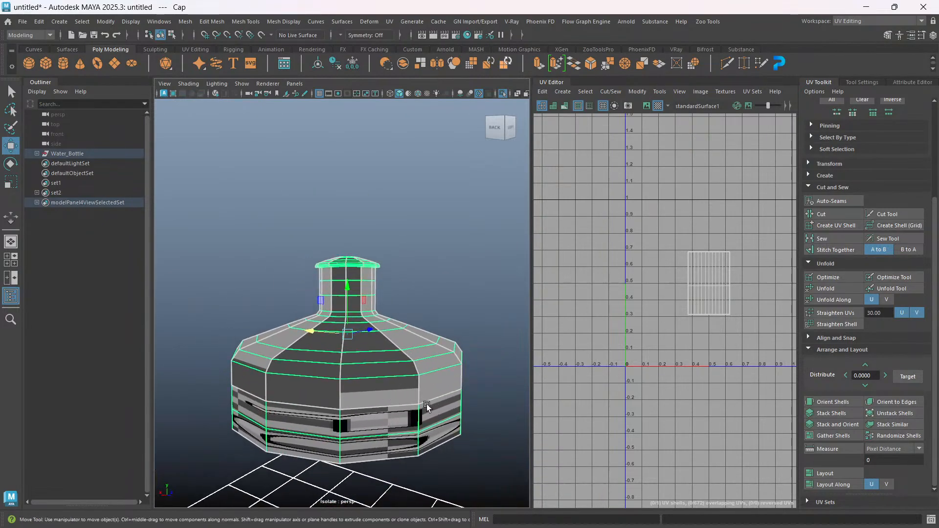
left_click(543, 91)
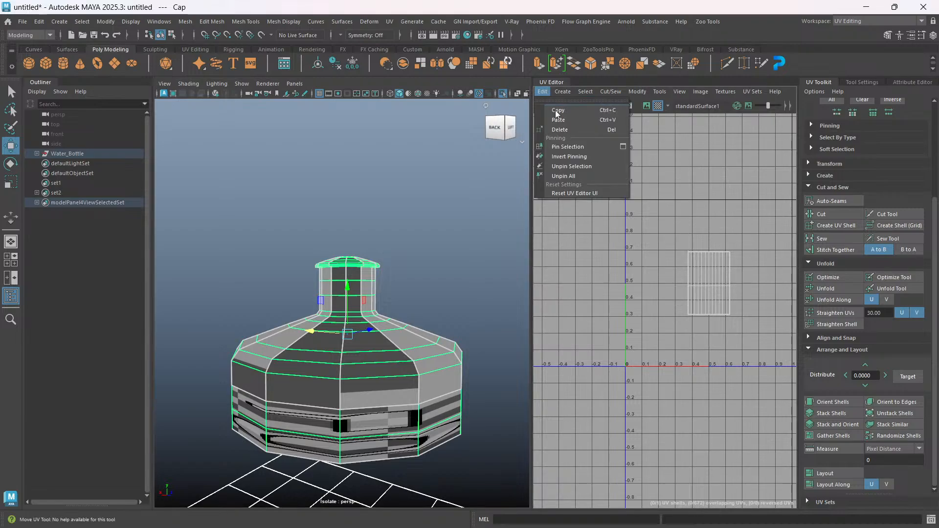
left_click(563, 130)
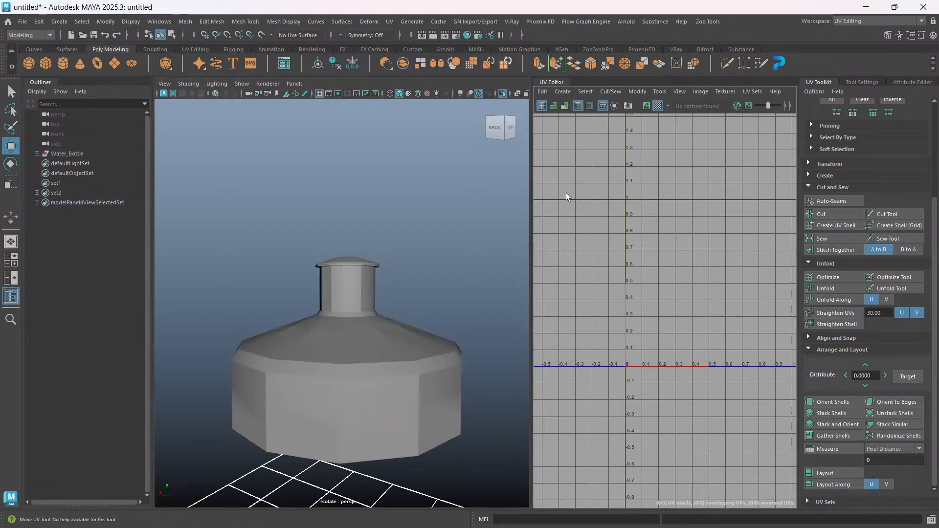
Select the cap again and create camera-based UVs for it.
left_click(396, 369)
scroll(375, 397, "up", 5)
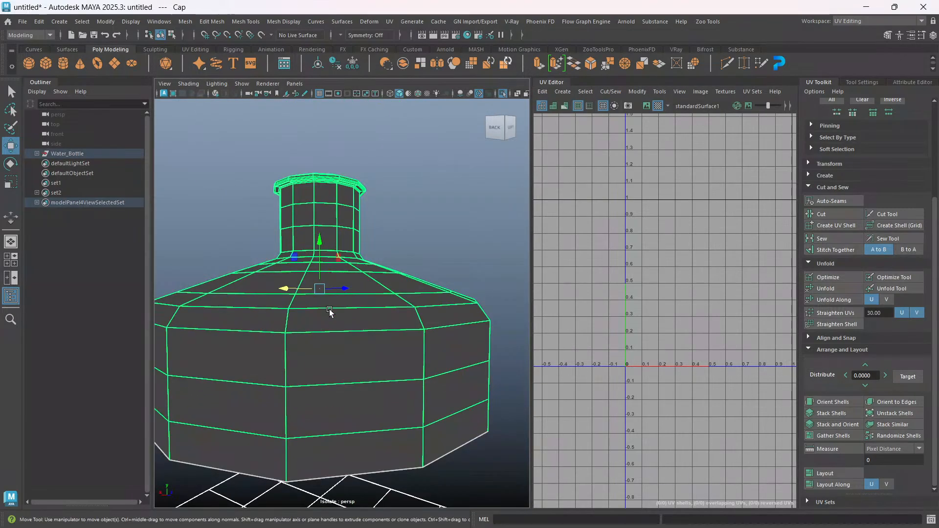
scroll(343, 315, "down", 4)
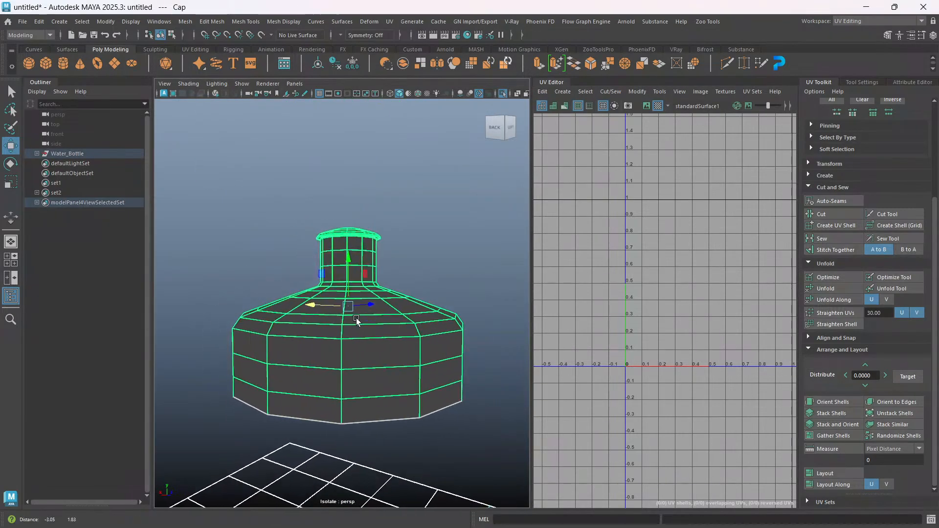
left_click(567, 92)
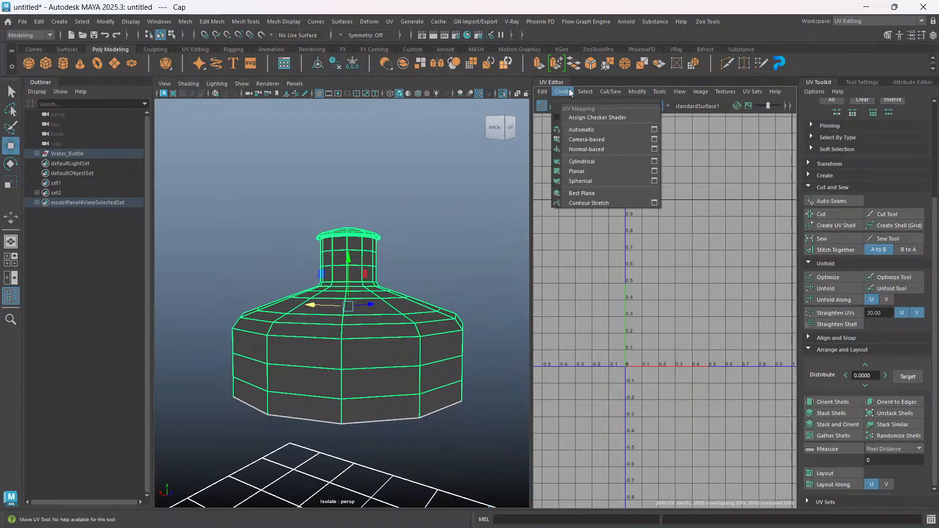
left_click(581, 139)
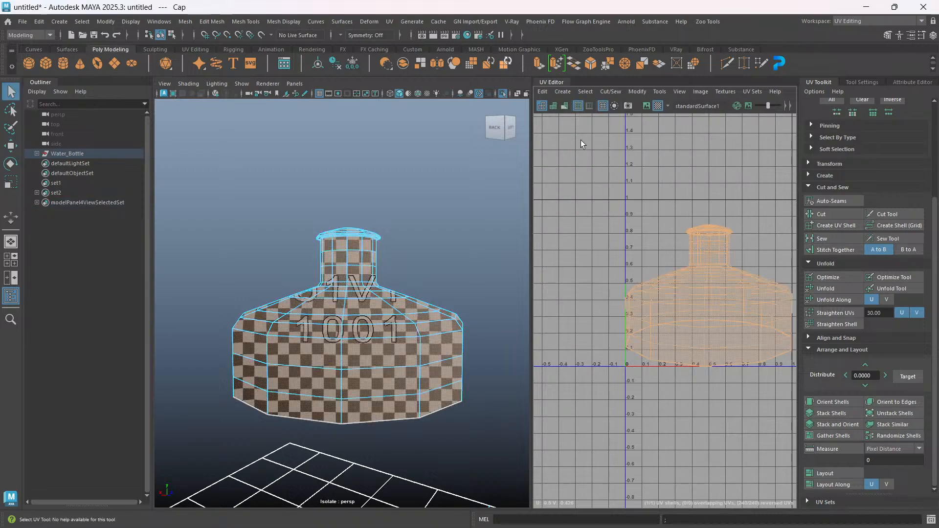
Examine the cap's spout, shoulder and rim from several angles to decide where the UV seams should run.
scroll(384, 330, "up", 5)
left_click_drag(384, 330, 373, 350, "alt")
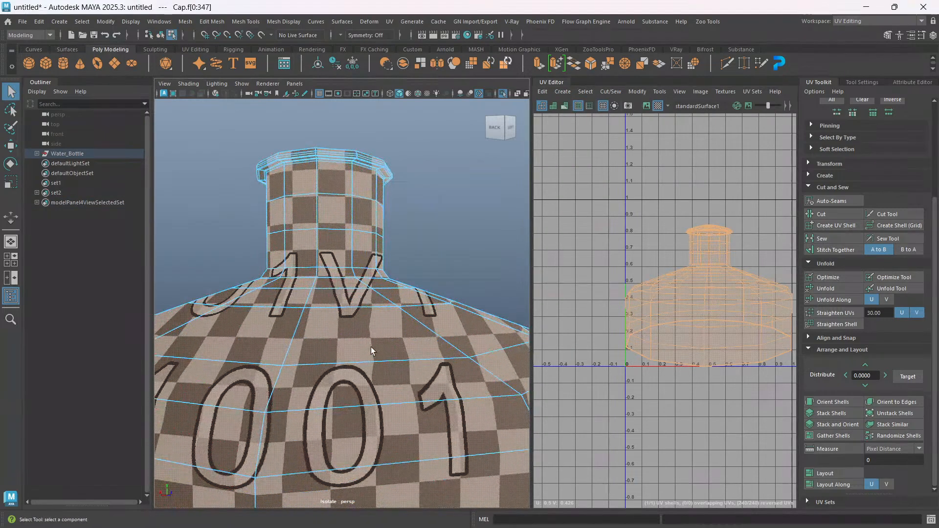
scroll(374, 349, "down", 2)
middle_click_drag(393, 339, 393, 351, "alt")
scroll(364, 321, "up", 2)
left_click_drag(364, 320, 448, 454, "alt")
scroll(398, 421, "down", 4)
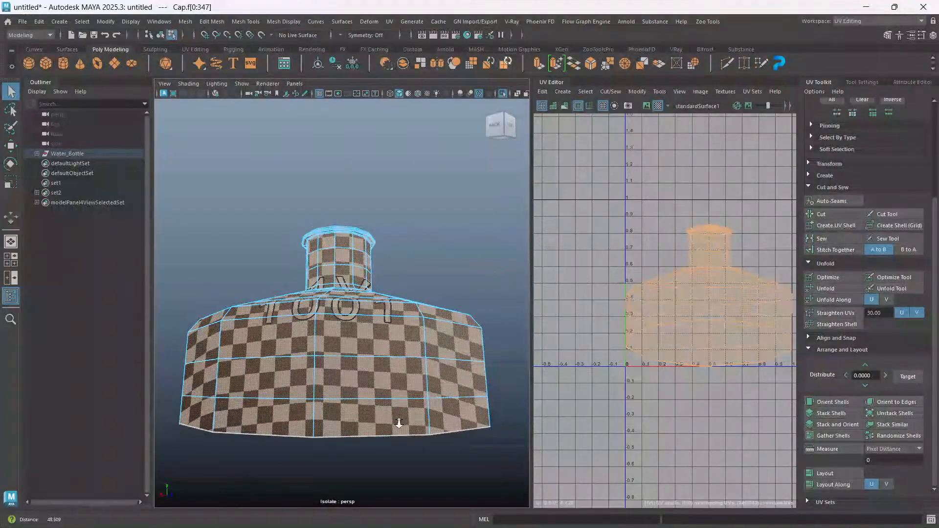
middle_click_drag(423, 385, 416, 375, "alt")
left_click_drag(416, 375, 355, 336, "alt")
right_click_drag(356, 336, 358, 359, "alt")
left_click_drag(359, 359, 436, 247, "alt")
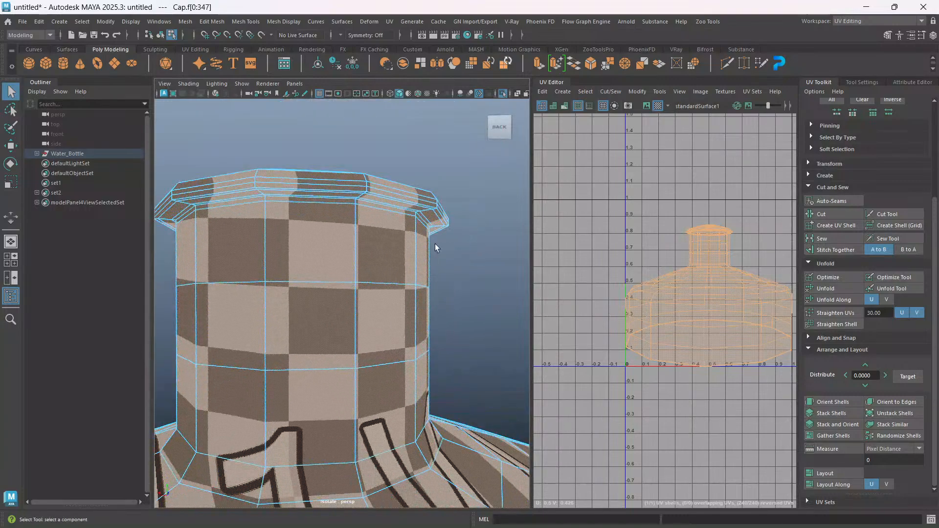
In edge mode, select the edge loop under the spout's rim and the vertical edge line down the back of the cap.
right_click(473, 179)
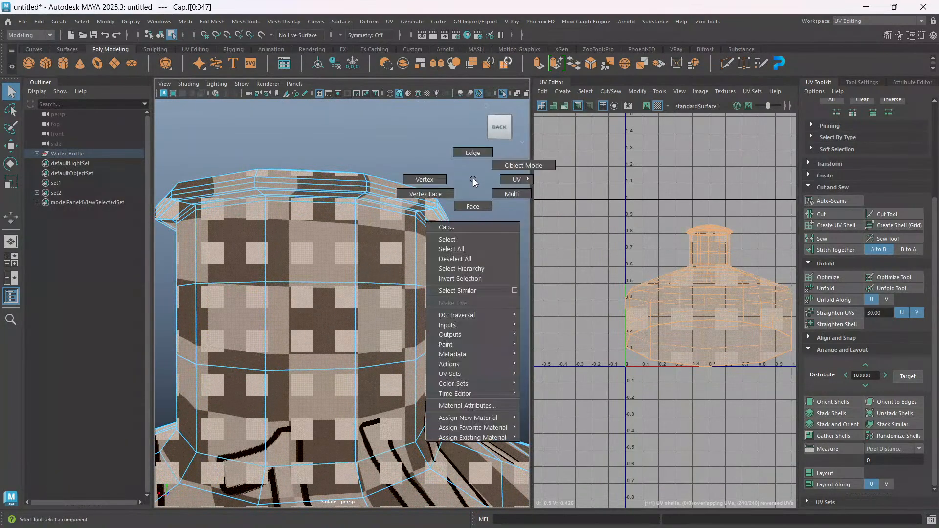
left_click(471, 152)
right_click_drag(457, 168, 387, 273, "alt")
left_click_drag(388, 273, 381, 254, "alt")
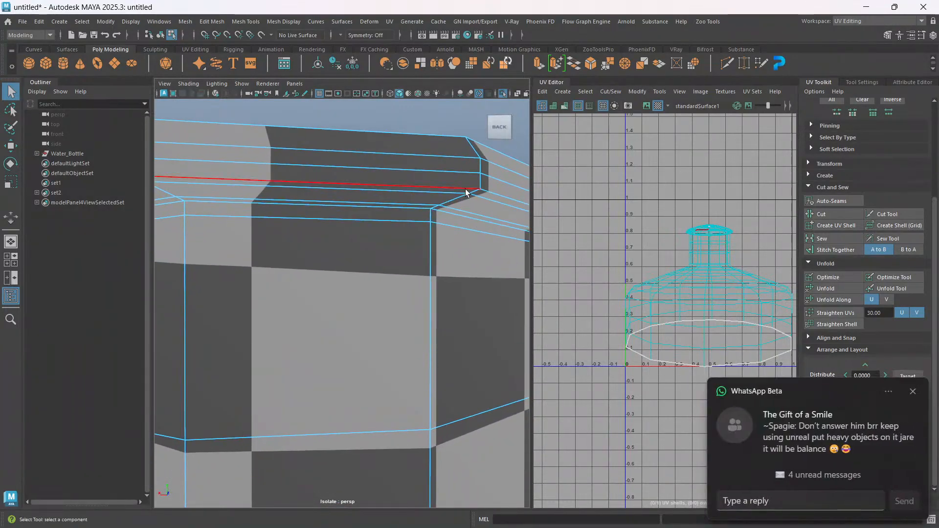
left_click(912, 392)
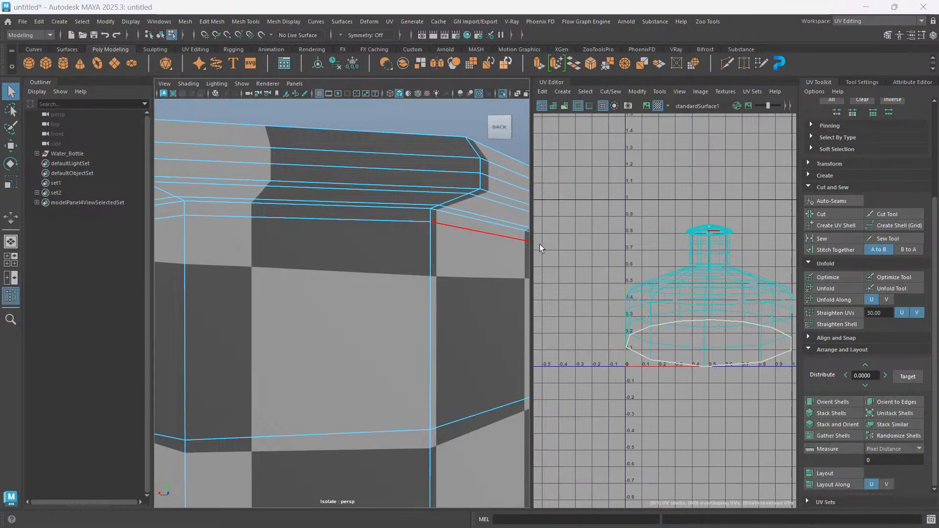
double_click(442, 188)
left_click_drag(453, 213, 400, 275, "alt")
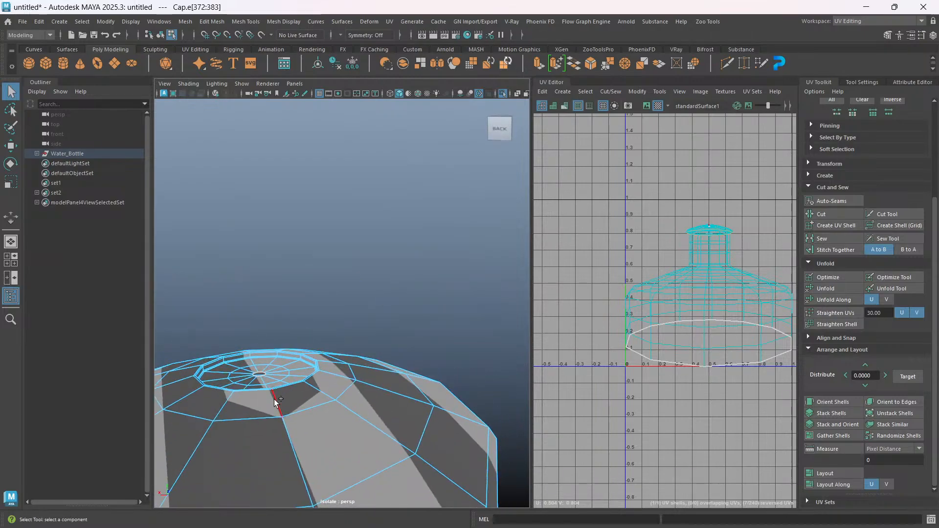
left_click_drag(321, 423, 307, 257, "alt")
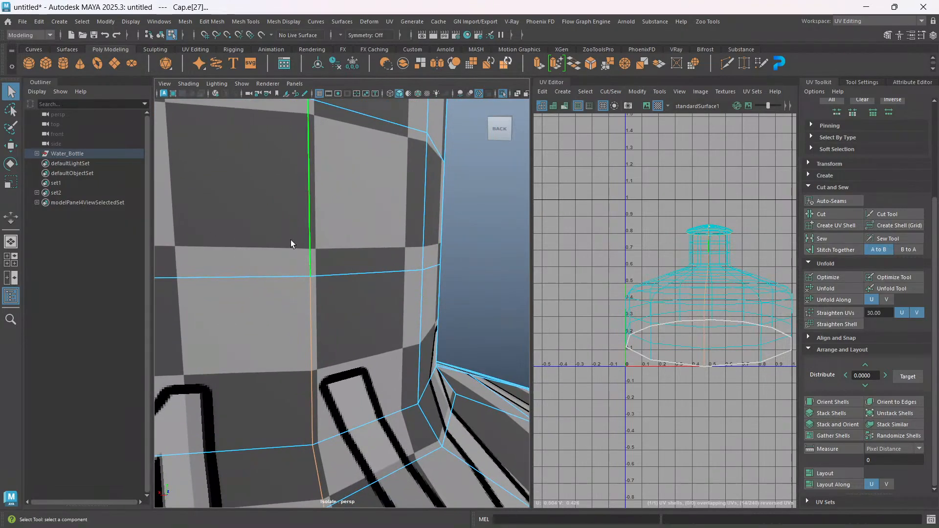
Add the full edge loop around the cap's shoulder to the seam selection.
scroll(389, 280, "down", 10)
middle_click_drag(374, 377, 359, 326, "alt")
left_click_drag(359, 325, 393, 386, "alt")
left_click_drag(380, 306, 406, 402, "alt")
scroll(361, 350, "up", 4)
scroll(376, 353, "up", 4)
left_click(395, 401)
left_click(408, 399)
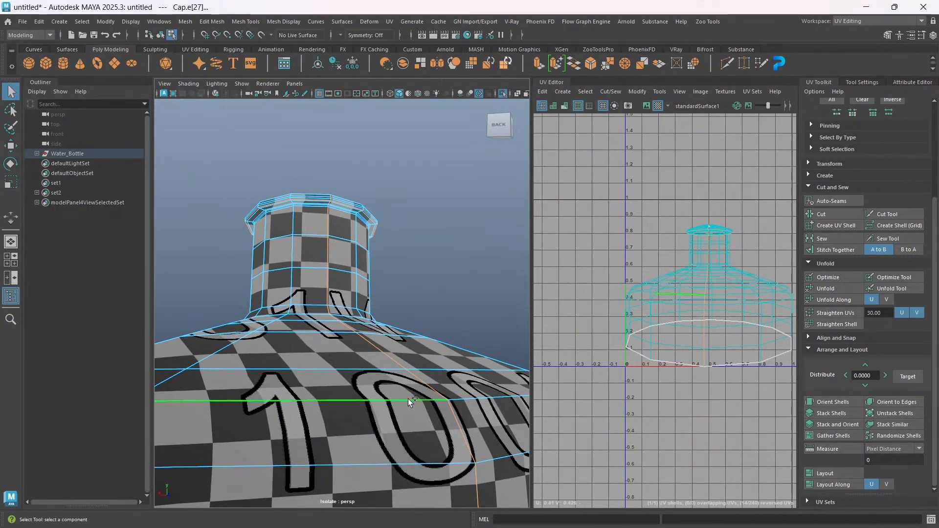
left_click_drag(422, 399, 468, 392, "alt")
key("ctrl+z")
double_click(429, 397, "shift")
scroll(374, 283, "up", 4)
middle_click_drag(347, 269, 352, 305, "alt")
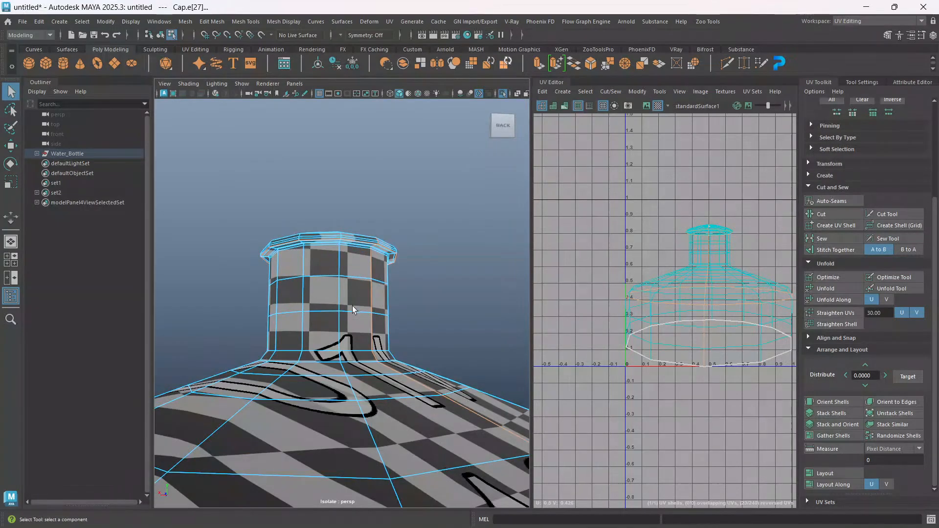
Add the edge loops around the outer side and underside of the spout's rim to the seam selection.
scroll(353, 307, "up", 4)
middle_click_drag(357, 272, 397, 398, "alt")
scroll(369, 356, "up", 4)
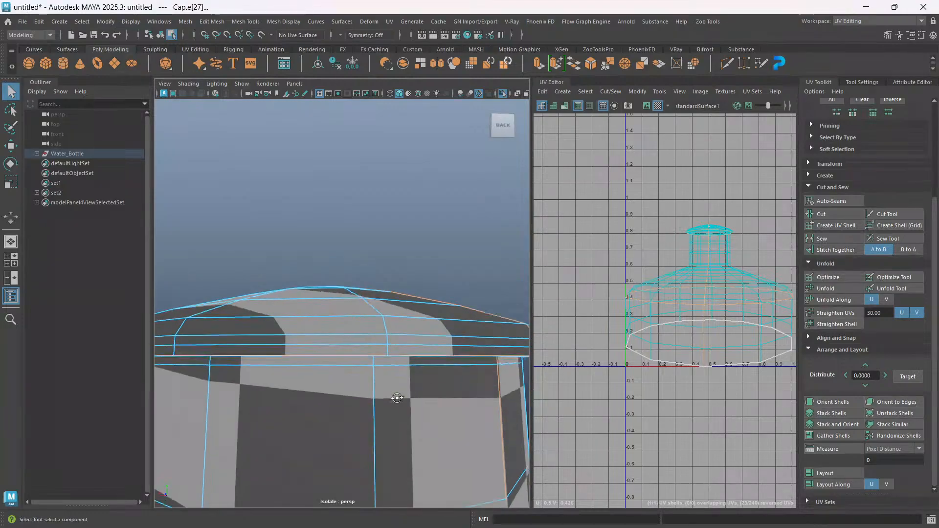
left_click_drag(397, 398, 396, 378, "alt")
middle_click_drag(401, 340, 360, 415, "alt")
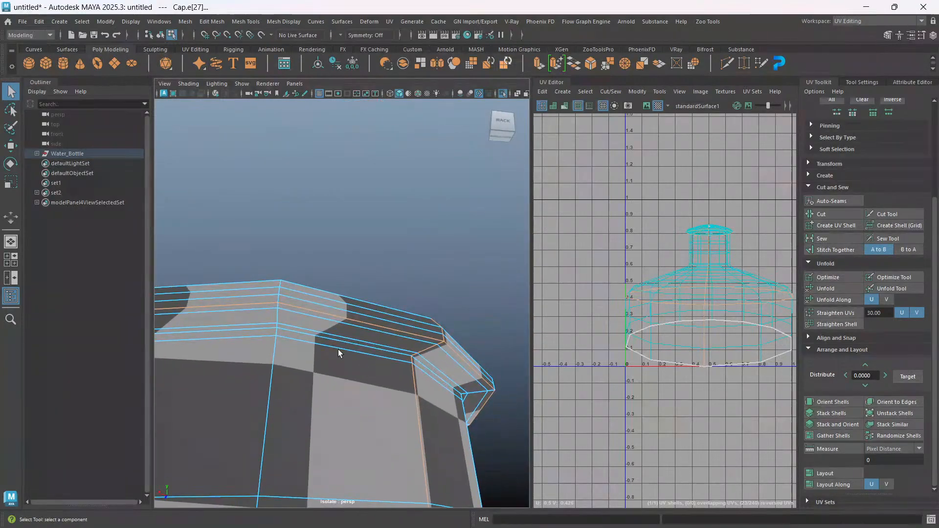
scroll(347, 365, "down", 5)
left_click_drag(347, 365, 336, 430, "alt")
scroll(340, 403, "up", 3)
middle_click_drag(370, 324, 363, 379, "alt")
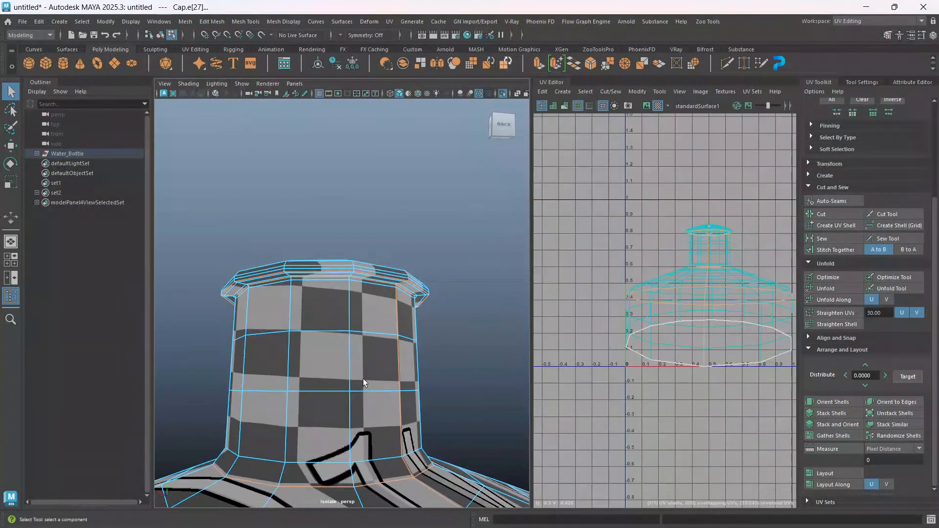
scroll(361, 380, "up", 5)
scroll(366, 315, "down", 2)
middle_click_drag(369, 296, 368, 313, "alt")
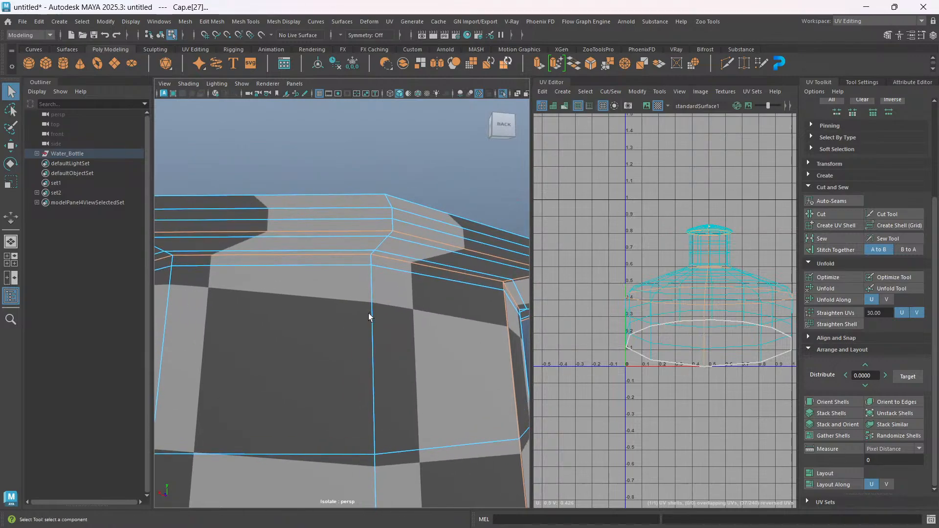
Remove the vertical edges on the inner wall of the spout's top recess from the seam selection.
left_click_drag(368, 314, 371, 347, "alt")
scroll(357, 387, "up", 3)
middle_click_drag(357, 387, 342, 415, "alt")
scroll(315, 424, "up", 3)
middle_click_drag(316, 470, 327, 421, "alt")
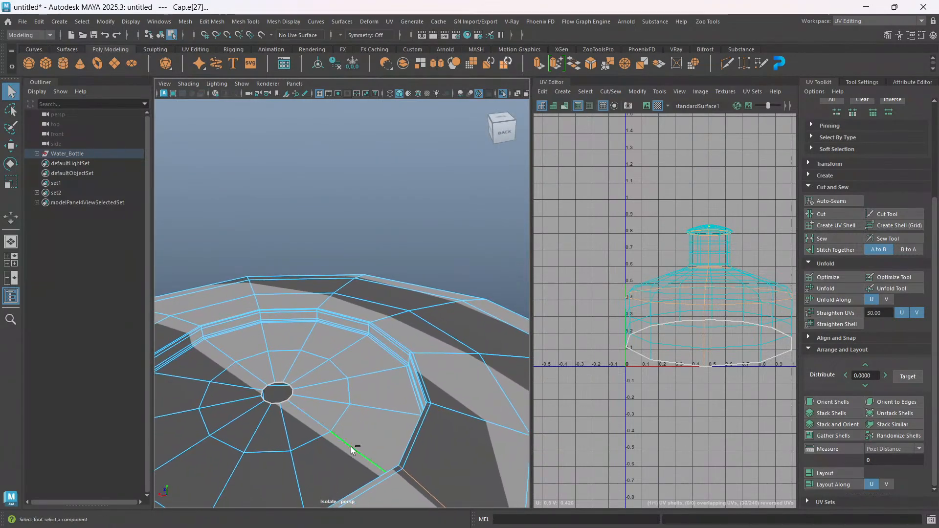
left_click_drag(329, 493, 383, 496, "alt")
middle_click_drag(384, 496, 264, 473, "alt")
scroll(347, 452, "up", 3)
middle_click_drag(345, 452, 298, 443, "alt")
left_click_drag(298, 443, 451, 389, "alt")
middle_click_drag(360, 292, 393, 297, "alt")
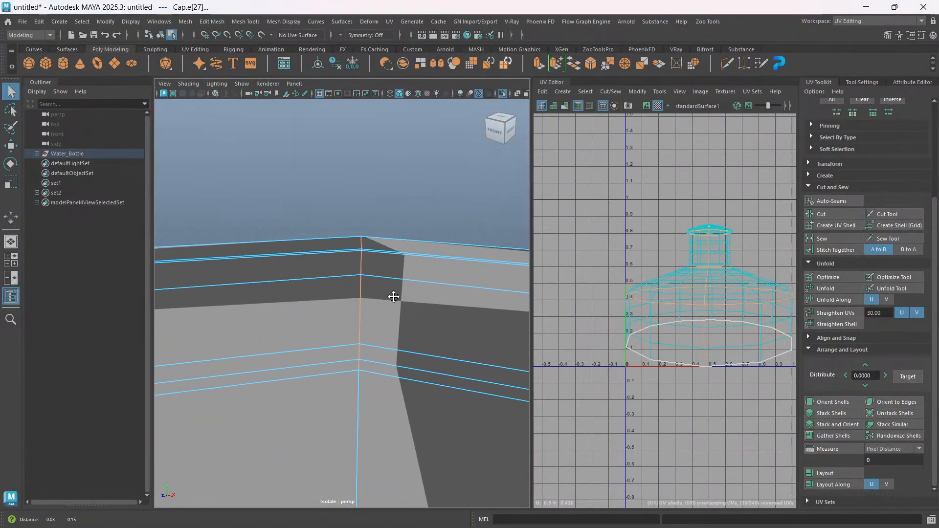
left_click(359, 310, "shift")
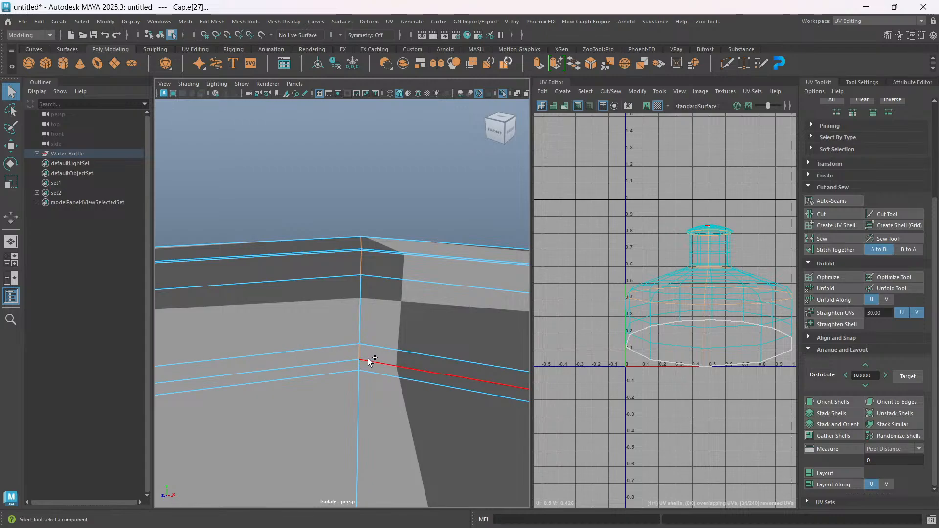
left_click(363, 263, "ctrl")
mouse_move(367, 254)
right_mouse_down("alt")
mouse_move(382, 273)
mouse_move(369, 255)
right_mouse_up("alt")
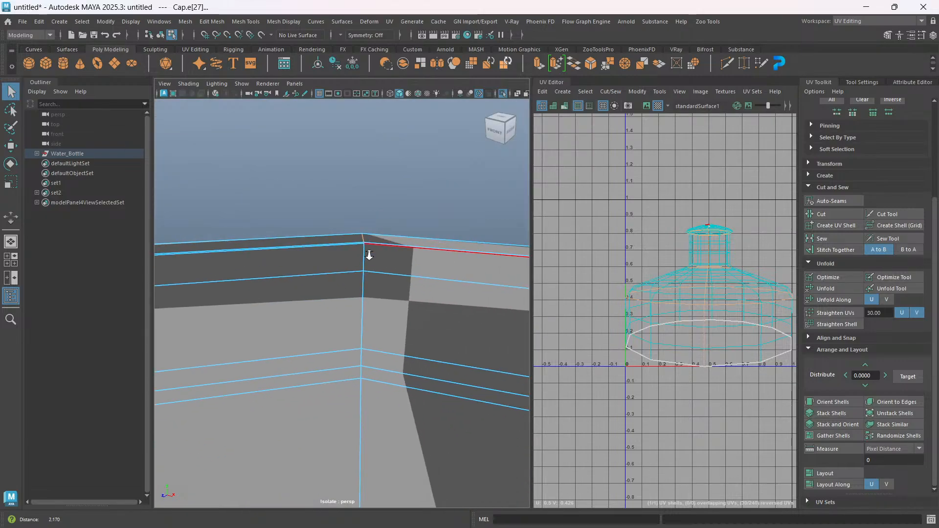
Add the edge loops around the upper lip and the floor of the spout's top recess to the seam selection.
left_click_drag(369, 256, 376, 257, "alt")
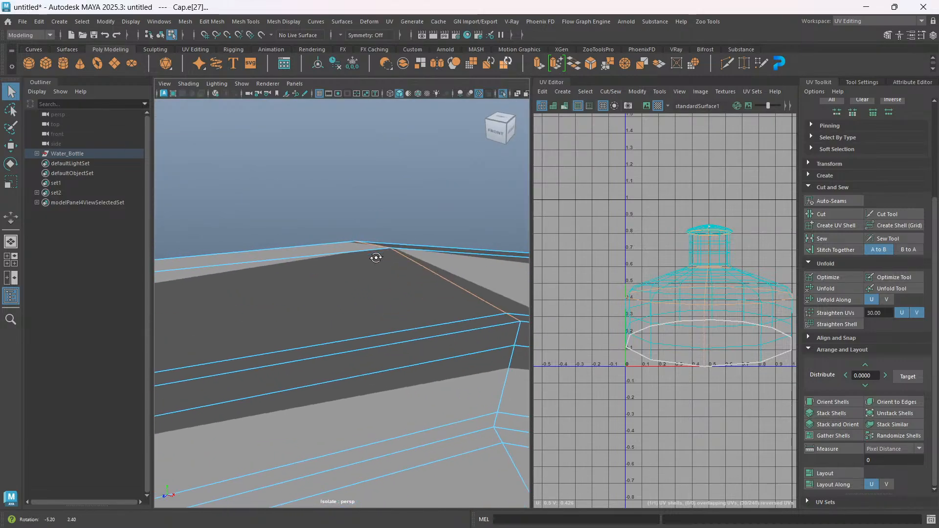
double_click(427, 338, "shift")
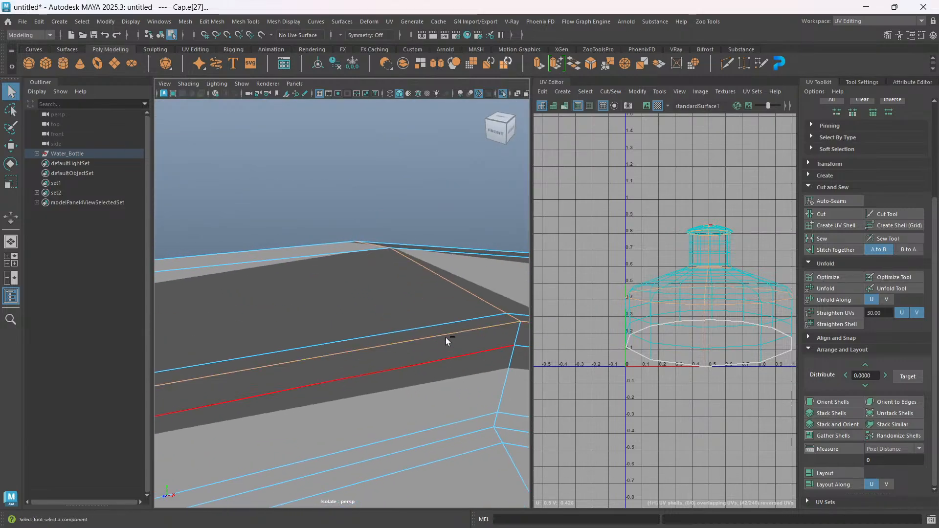
middle_click_drag(402, 400, 380, 369, "alt")
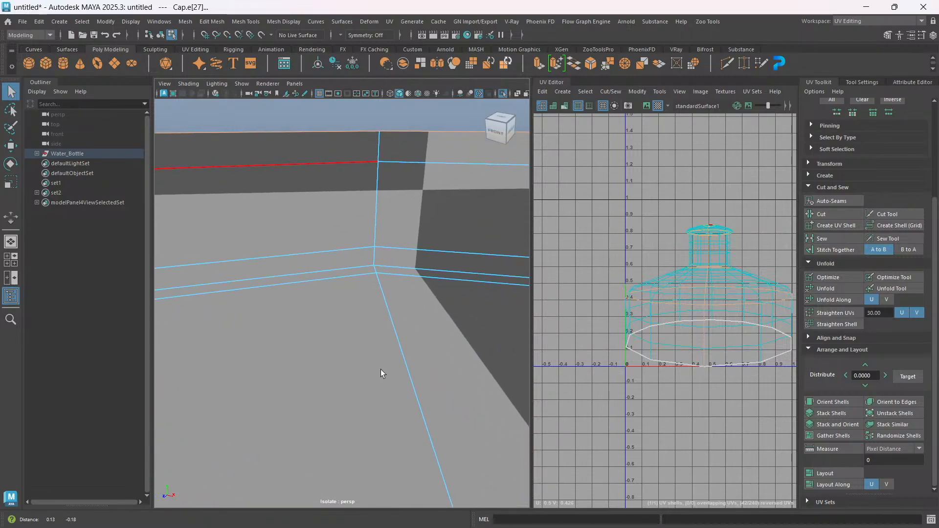
double_click(348, 263, "shift")
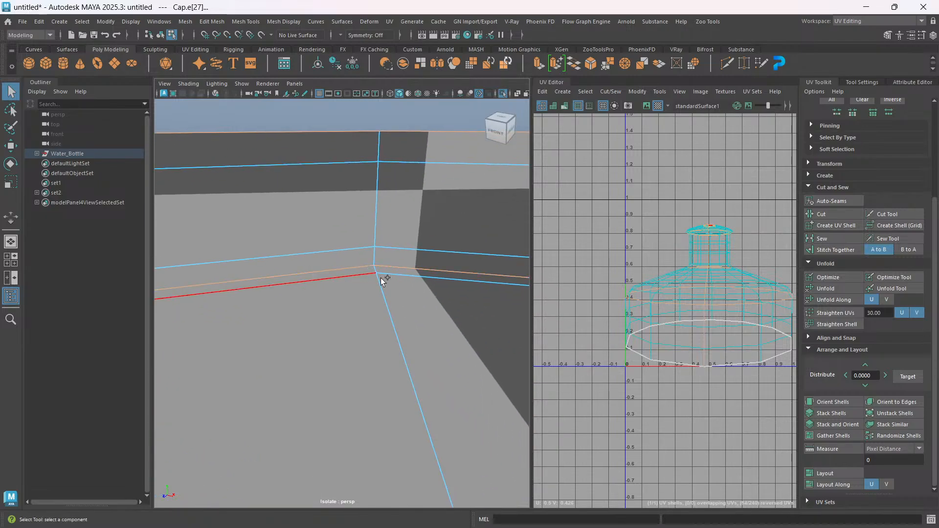
Cut the cap's UVs along all the selected seam edges.
scroll(338, 305, "down", 4)
left_click_drag(338, 304, 319, 397, "alt")
scroll(370, 404, "down", 4)
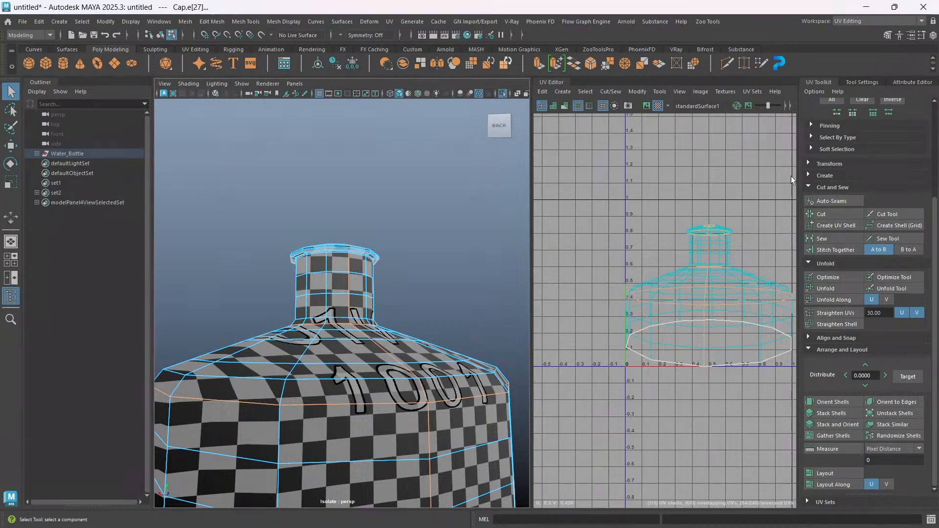
left_click(827, 213)
Switch to UV mode, select all of the cap's UVs and unfold them.
key("w")
right_click(674, 182)
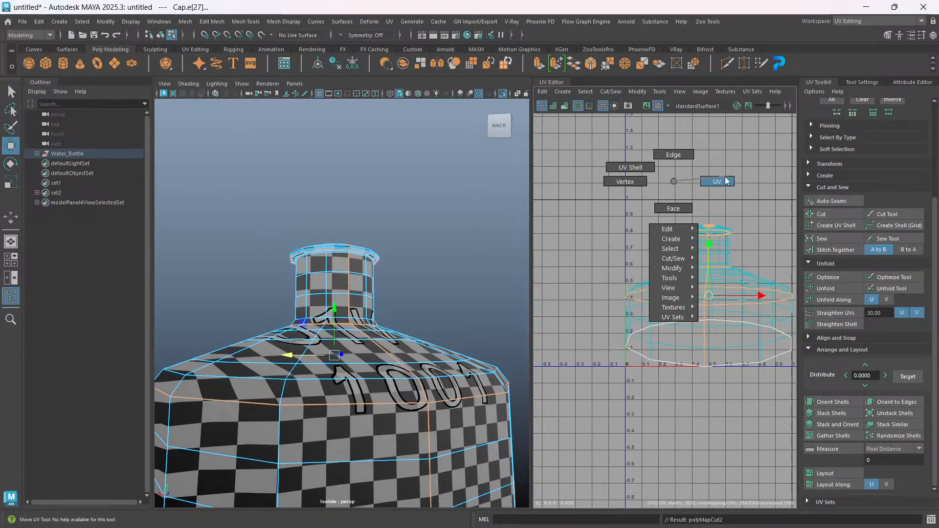
right_click_drag(674, 181, 725, 178)
middle_click_drag(720, 217, 661, 211, "alt")
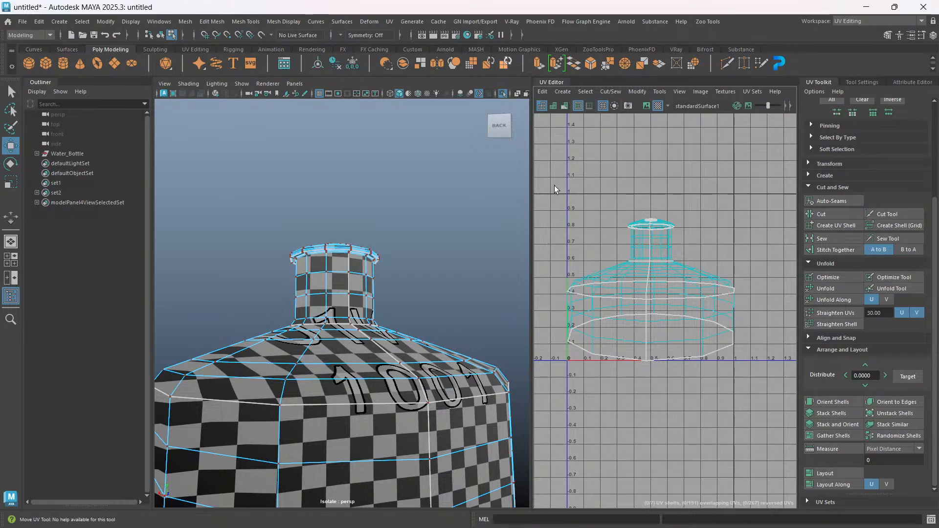
left_click_drag(770, 397, 769, 397)
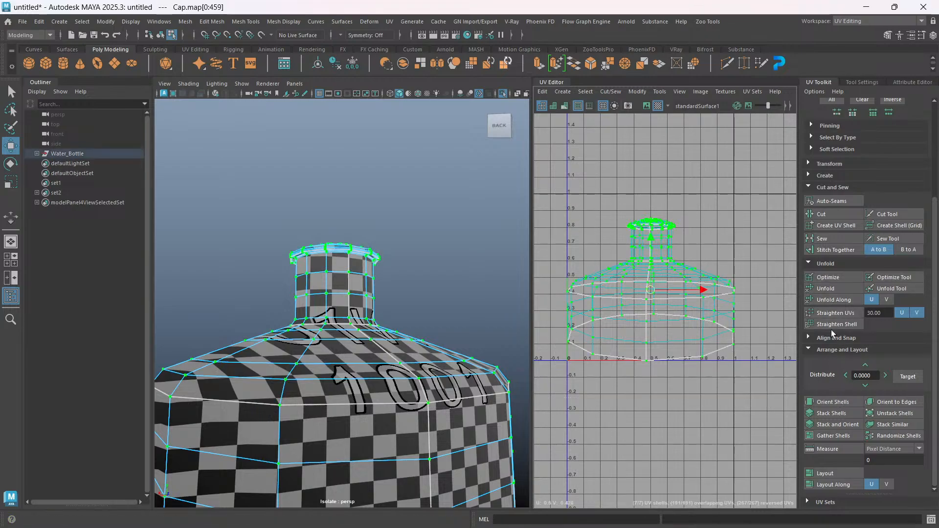
left_click(826, 288)
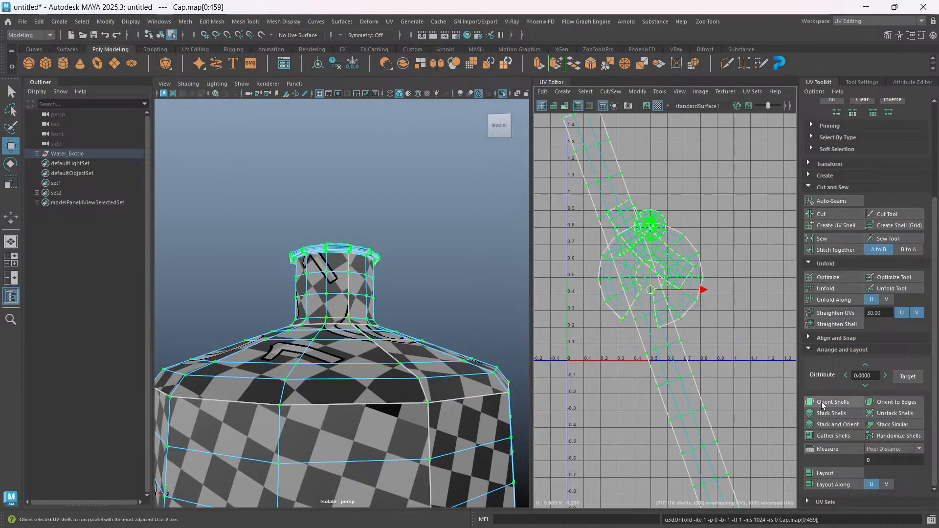
Orient the cap's unfolded shells to the axes and lay them out in the 0–1 UV space.
left_click(820, 401)
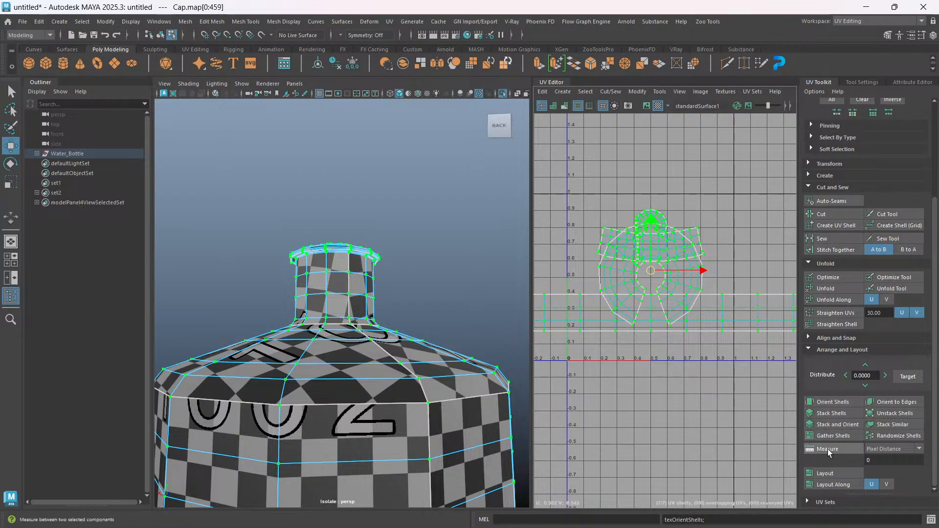
left_click(830, 469)
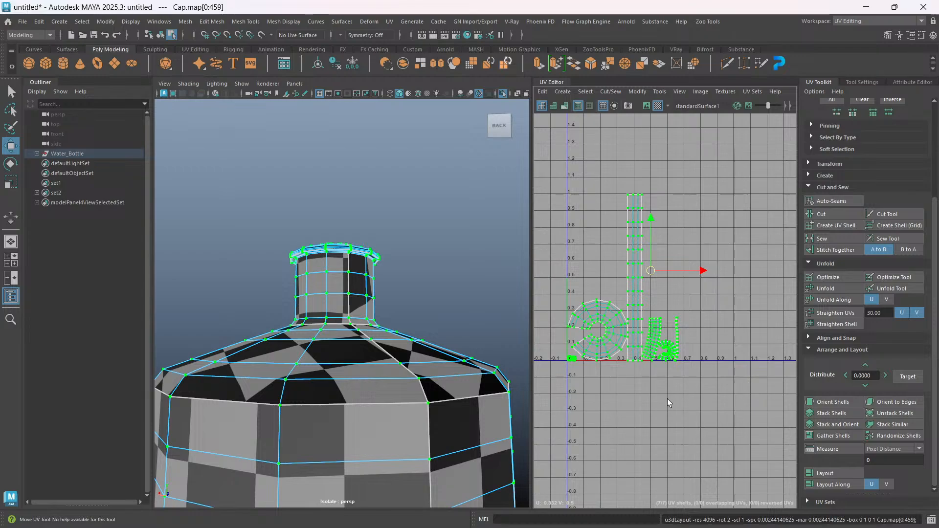
scroll(635, 388, "up", 5)
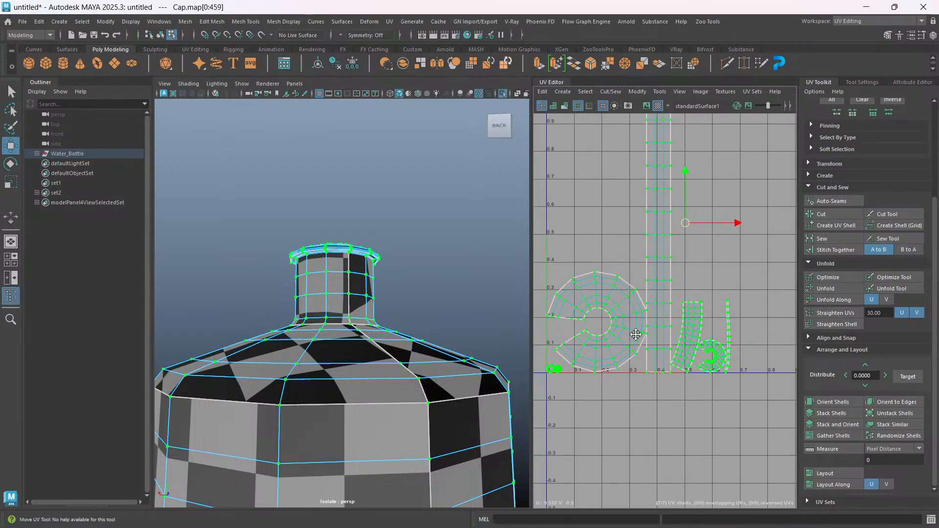
Select the cap's ring-shaped shoulder shell, inspect its checker pattern on the model, and unfold it again.
right_click_drag(611, 224, 576, 201)
left_click(600, 306)
left_click(607, 294)
left_click_drag(451, 351, 505, 372, "alt")
scroll(607, 315, "up", 4)
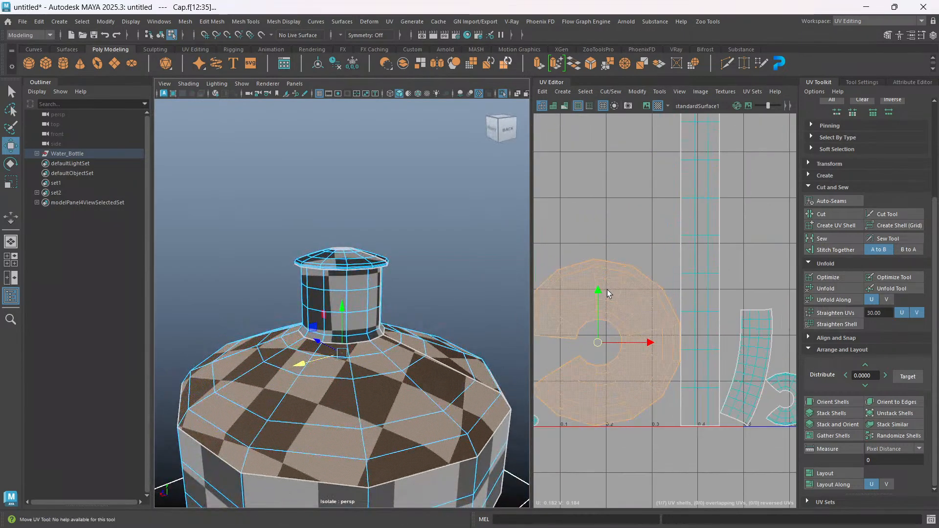
left_click_drag(340, 413, 274, 410, "alt")
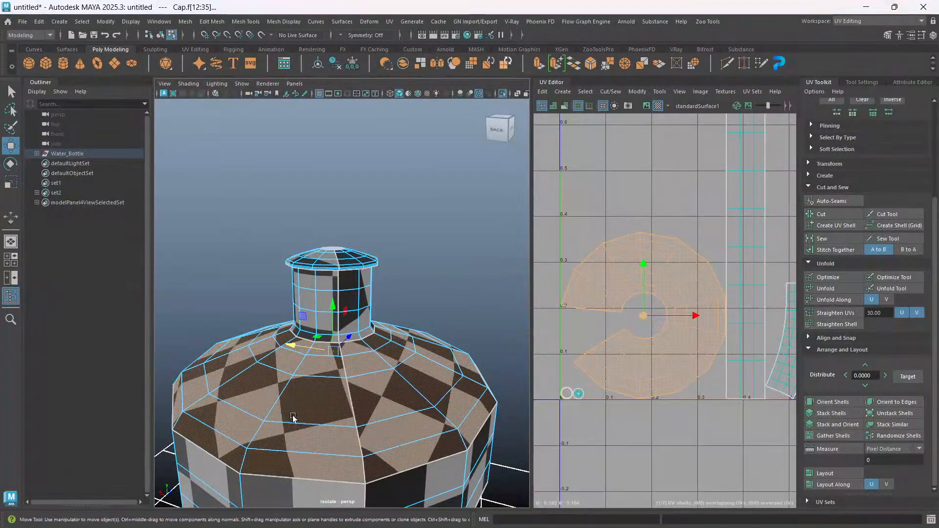
middle_click_drag(383, 450, 412, 425, "alt")
scroll(394, 428, "up", 3)
left_click_drag(390, 429, 388, 425, "alt")
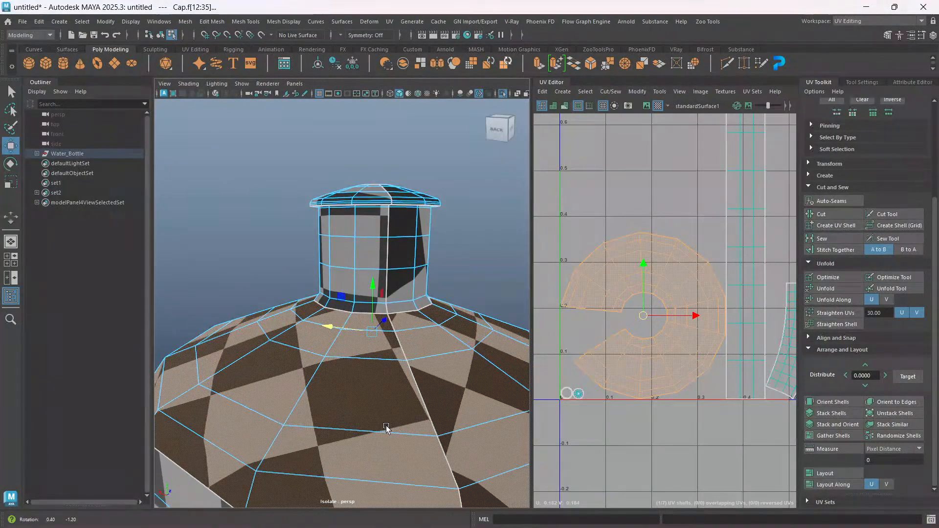
middle_click_drag(405, 418, 390, 389, "alt")
left_click_drag(391, 408, 413, 341, "alt")
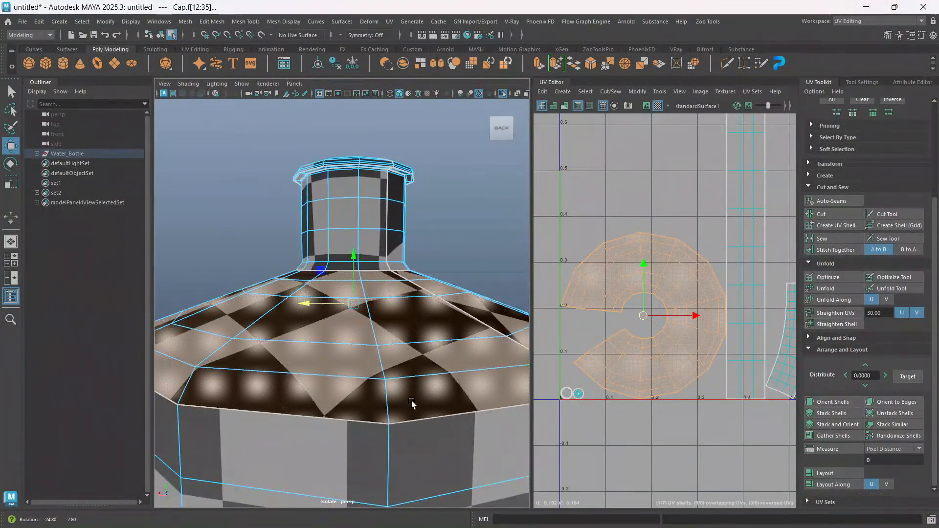
left_click_drag(444, 381, 347, 402, "alt")
middle_click_drag(665, 333, 644, 362, "alt")
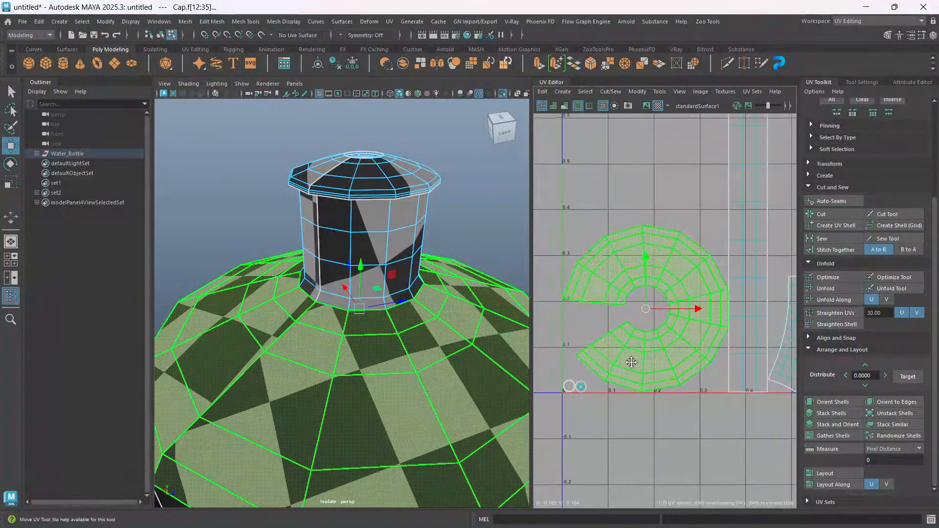
left_click(825, 288)
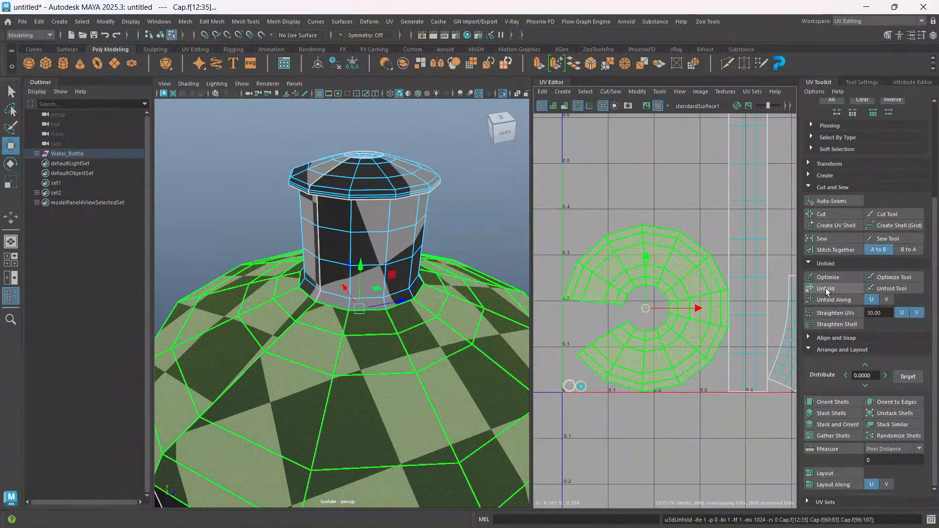
Select the curved shell of the spout's wall and straighten its UVs in U and V with a 30 angle.
left_click_drag(418, 386, 442, 386, "alt")
middle_click_drag(441, 386, 432, 350, "alt")
left_click_drag(431, 350, 446, 369, "alt")
scroll(733, 309, "down", 3)
middle_click_drag(750, 311, 649, 317, "alt")
scroll(660, 331, "up", 2)
scroll(656, 328, "up", 2)
left_click(662, 293)
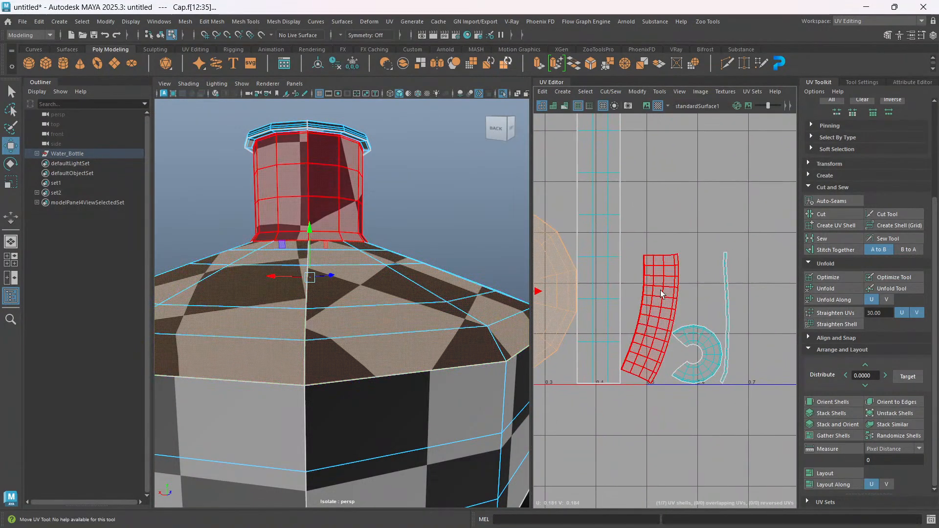
left_click(661, 290)
left_click(835, 314)
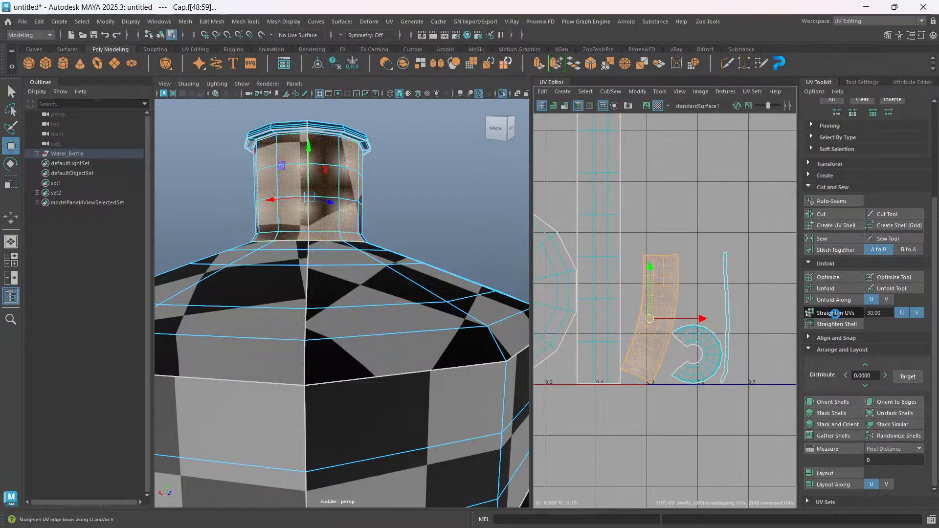
scroll(668, 344, "up", 3)
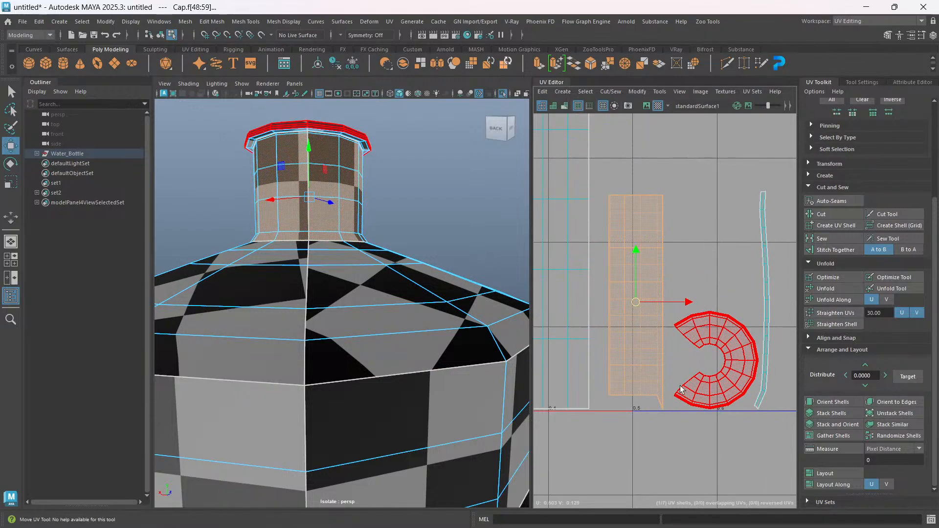
scroll(664, 352, "down", 1)
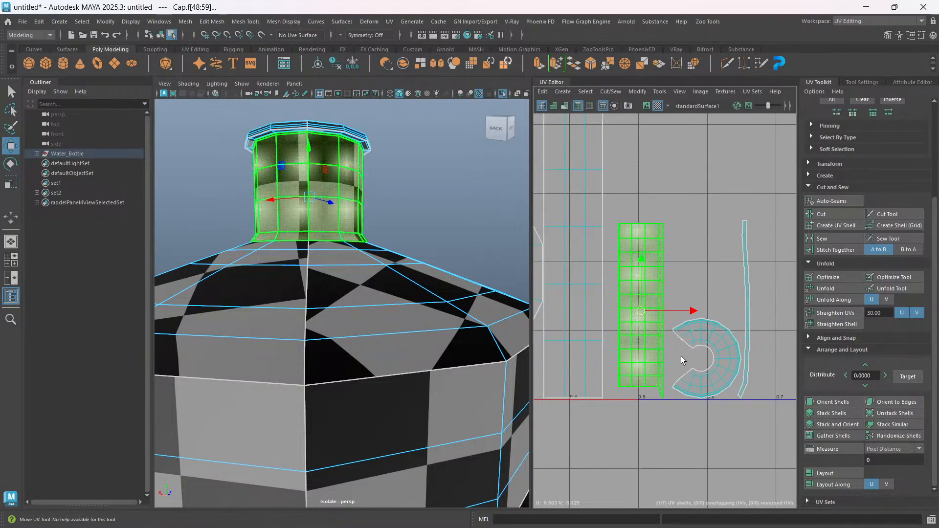
Select the open ring shell of the spout's top and straighten its UVs in U and V with a 30 angle.
left_click(725, 360)
middle_click_drag(722, 369, 686, 385, "alt")
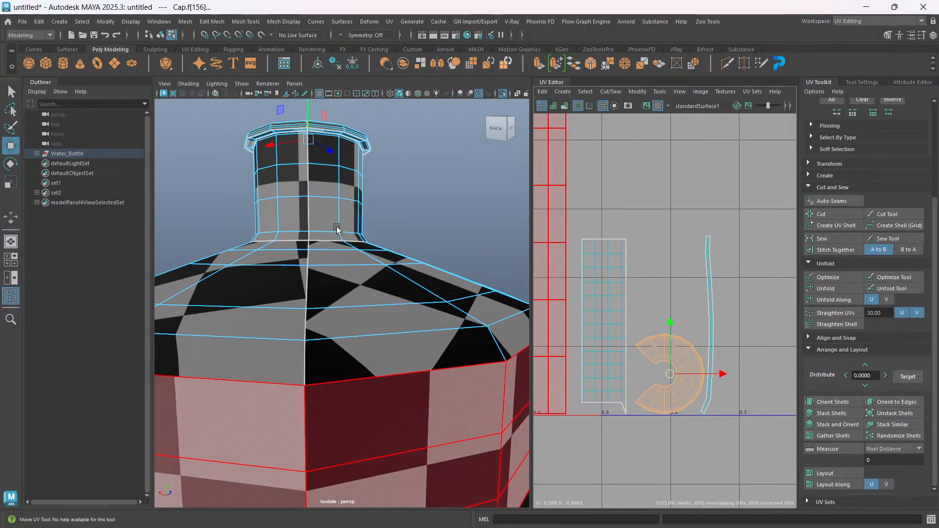
left_click_drag(318, 217, 351, 278, "alt")
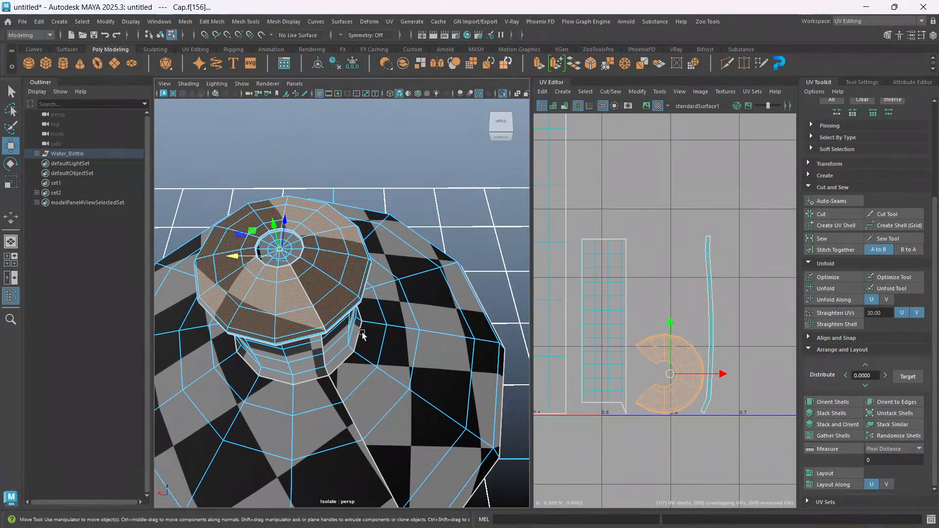
scroll(309, 313, "up", 3)
middle_click_drag(311, 306, 350, 306, "alt")
left_click_drag(352, 330, 357, 321, "alt")
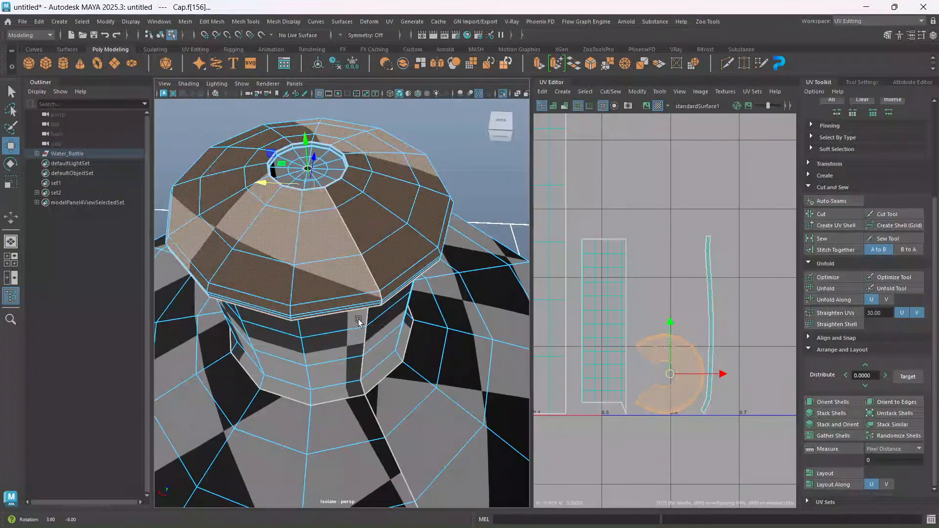
left_click(688, 361)
scroll(664, 360, "up", 3)
scroll(666, 360, "down", 3)
scroll(666, 360, "up", 1)
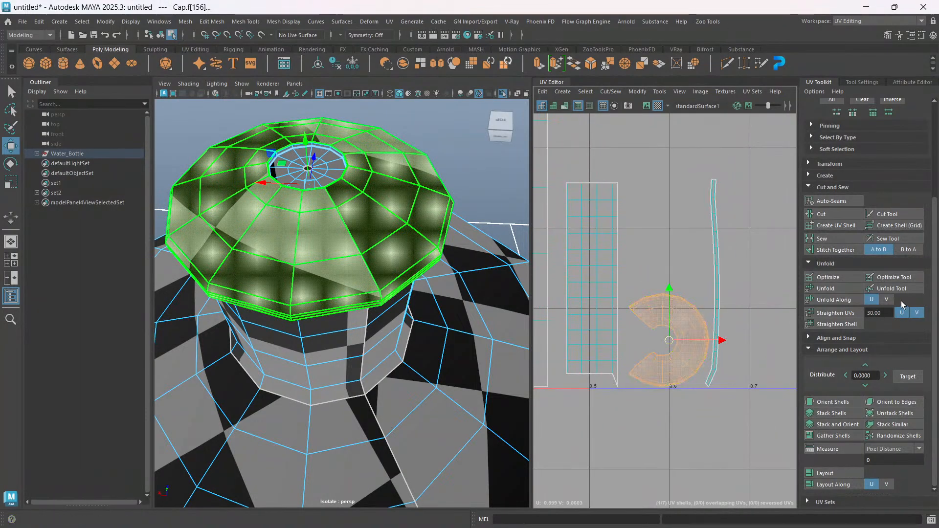
left_click(836, 313)
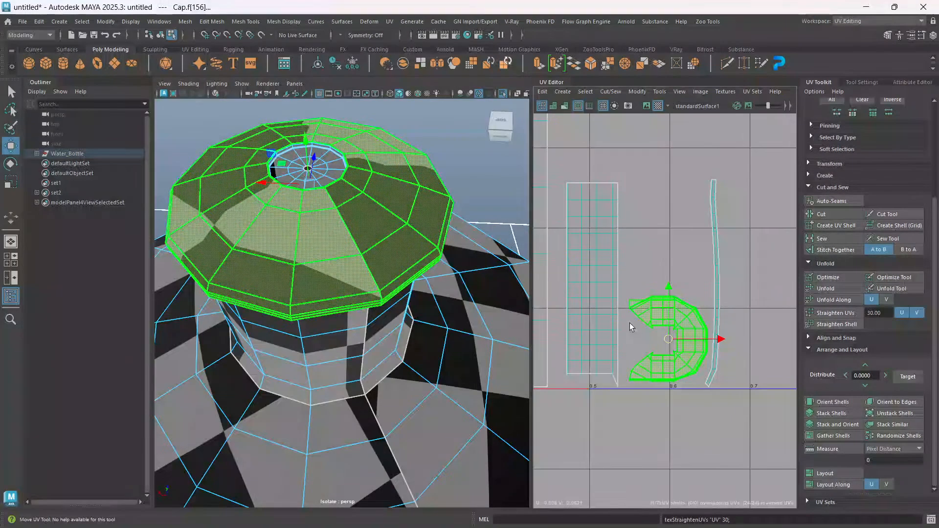
Undo the last straightening of the open ring shell of the spout's top.
key("ctrl+z")
scroll(655, 326, "up", 8)
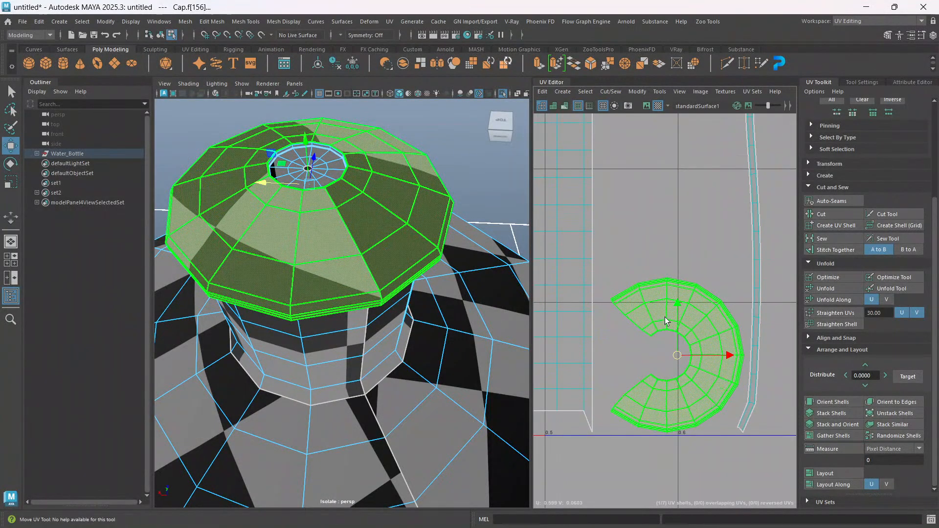
scroll(705, 304, "down", 8)
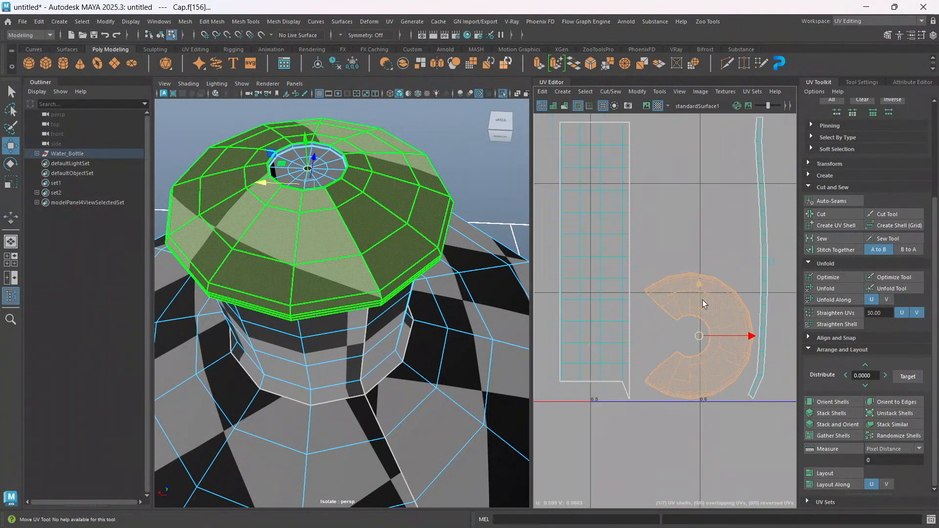
Select the edge loop running around the rim of the spout's top and cut the UVs along it.
mouse_move(382, 256)
left_mouse_down("alt")
mouse_move(384, 264)
mouse_move(381, 217)
mouse_move(360, 226)
mouse_move(384, 271)
left_mouse_up("alt")
scroll(378, 233, "up", 10)
scroll(378, 233, "down", 8)
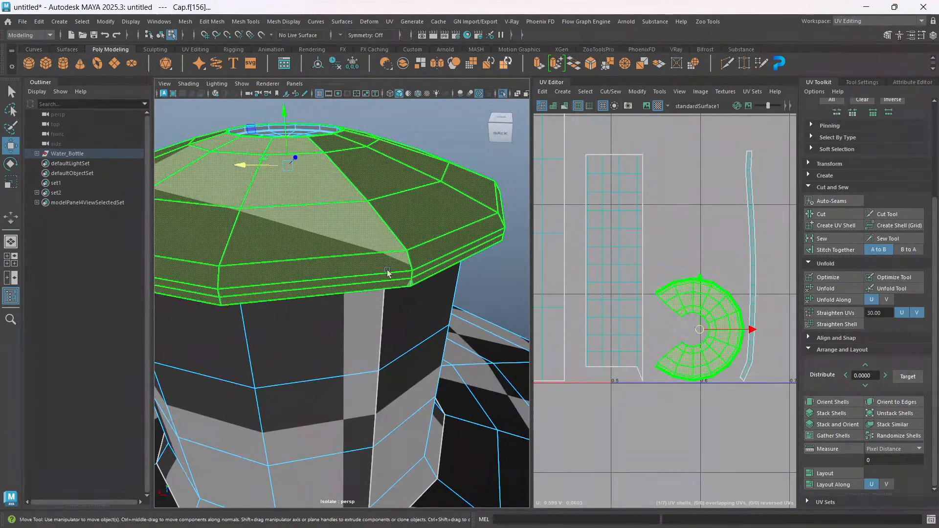
right_click(396, 251)
left_click(402, 226)
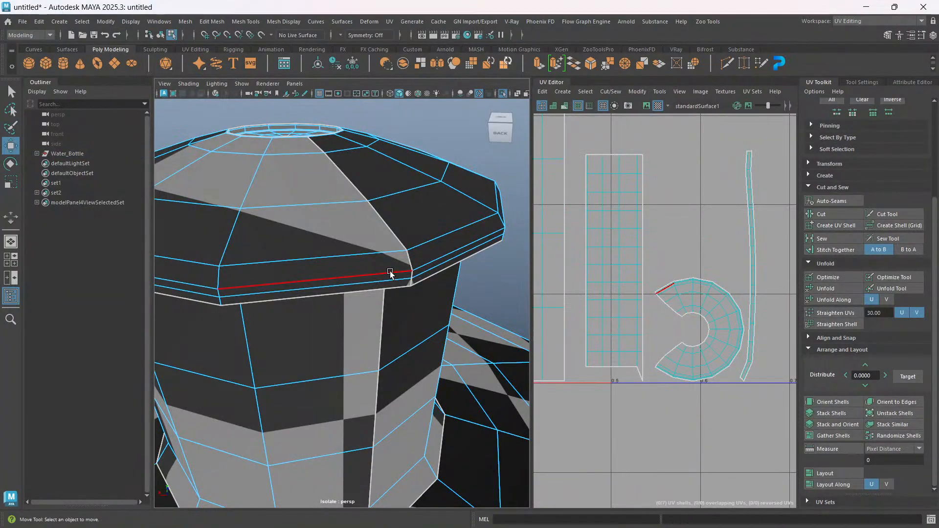
left_click(389, 272)
scroll(395, 241, "down", 10)
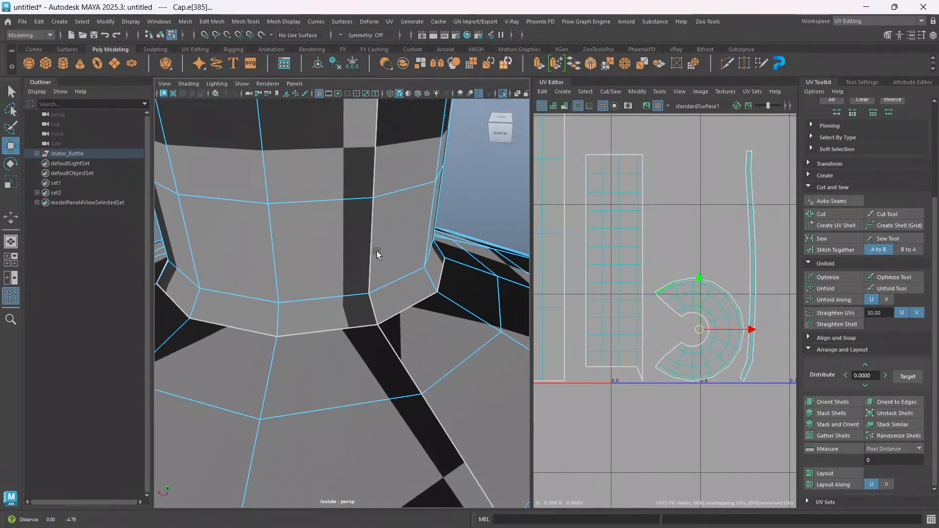
scroll(377, 295, "up", 8)
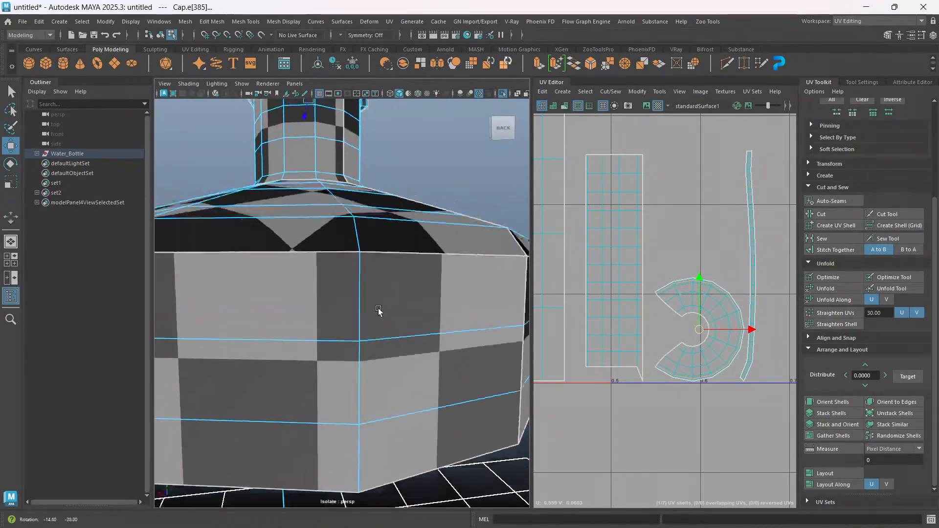
scroll(371, 318, "down", 5)
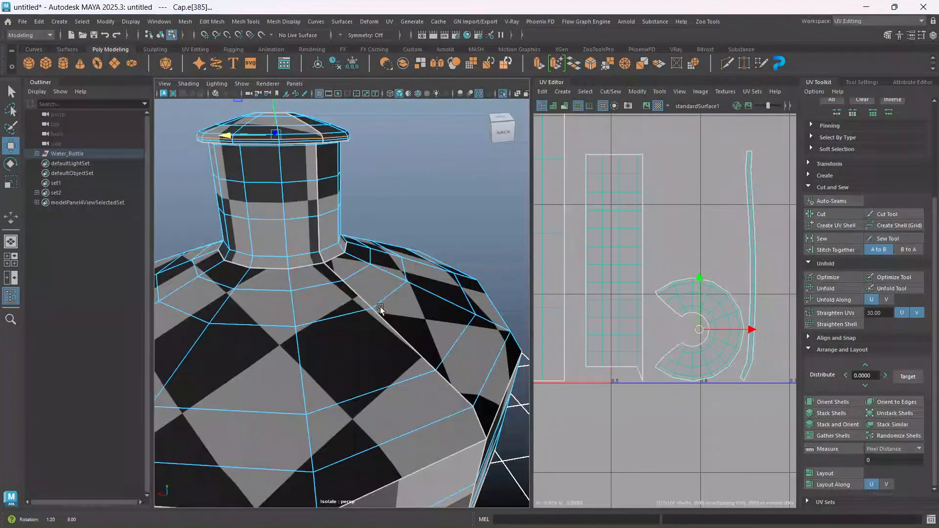
left_click(827, 215)
Select the narrow curved rim shell as a UV shell and move it along U, well clear of the ring shell.
middle_click_drag(764, 268, 698, 242, "alt")
scroll(697, 241, "down", 2)
left_click_drag(622, 228, 696, 337)
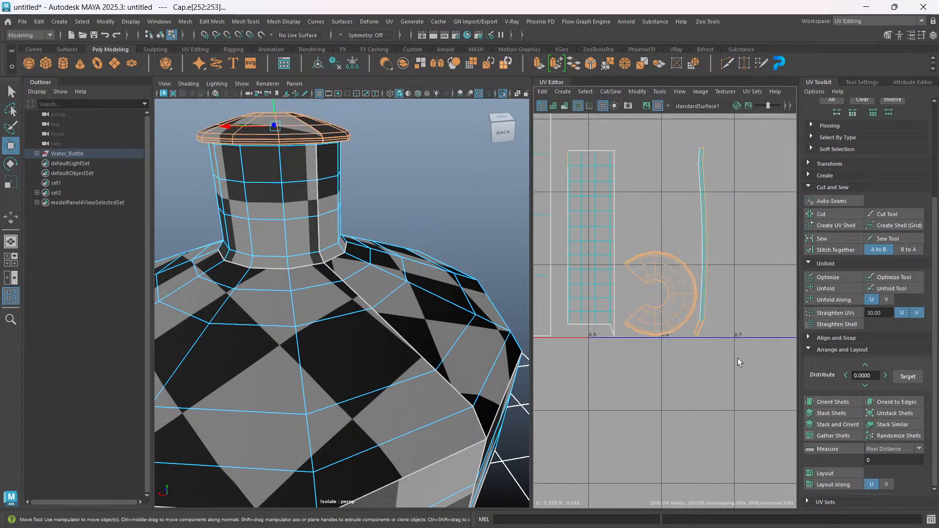
left_click(751, 295)
right_click_drag(707, 154, 661, 139)
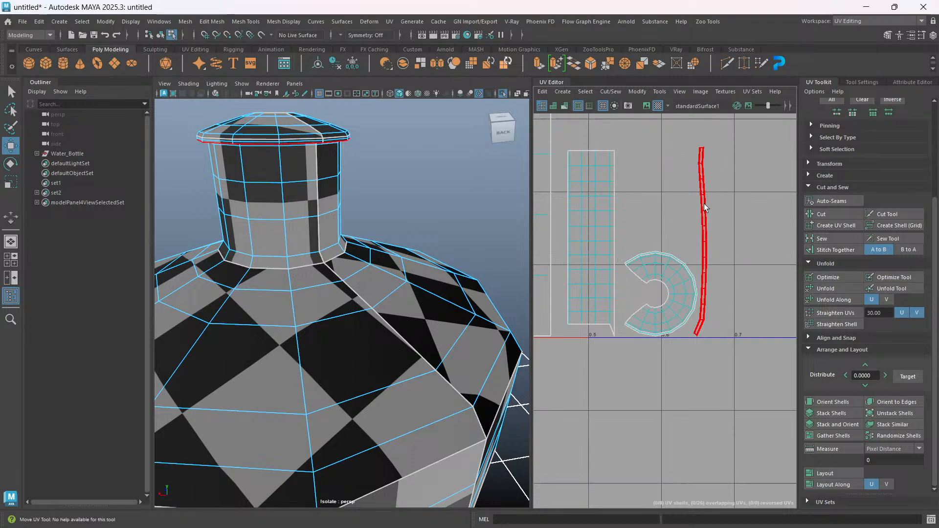
left_click(704, 207)
left_click_drag(750, 240, 814, 242)
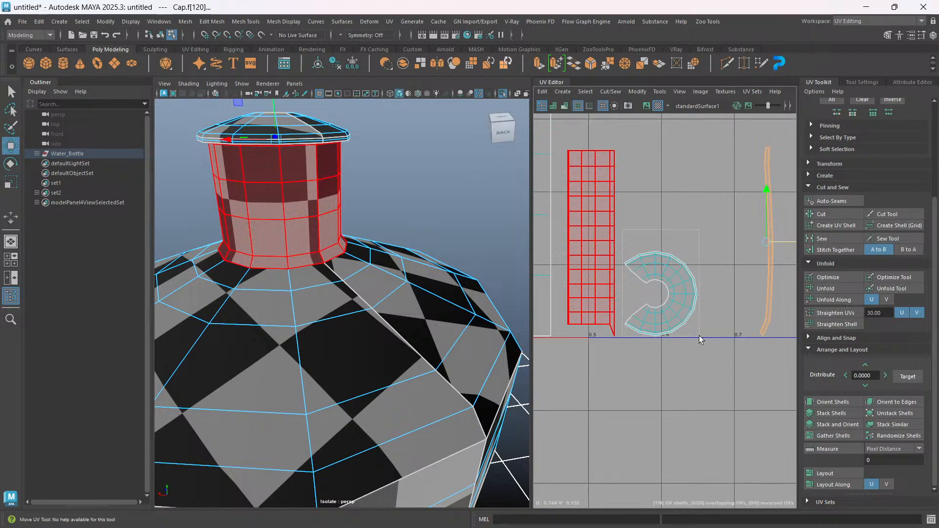
Select the overlapping shells of the spout's top, leaving out the narrow curved rim shell, and unfold them.
left_click_drag(698, 335, 699, 336)
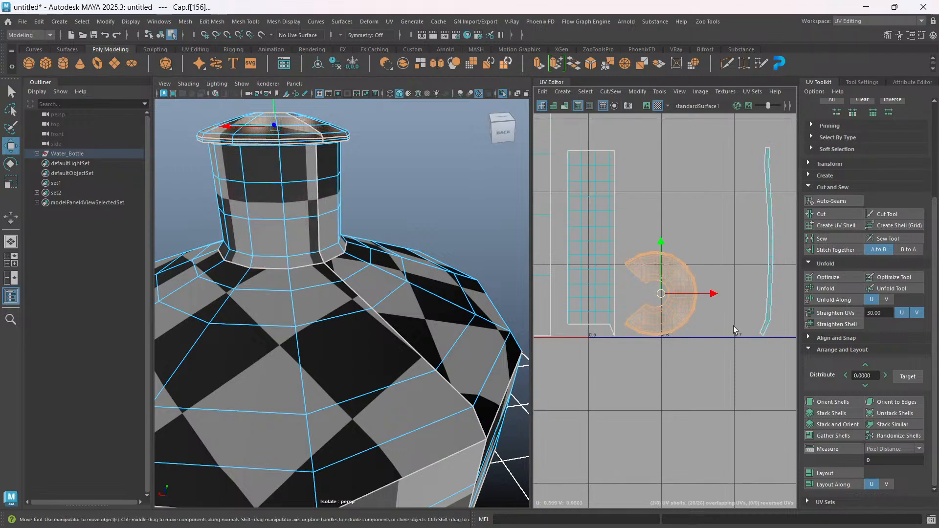
left_click(830, 288)
scroll(676, 302, "up", 3)
scroll(677, 302, "up", 4)
scroll(644, 355, "down", 1)
scroll(597, 283, "up", 2)
Select the edge loop just inside the outer border of the spout top's ring shell and cut the UVs along it.
right_click(601, 178)
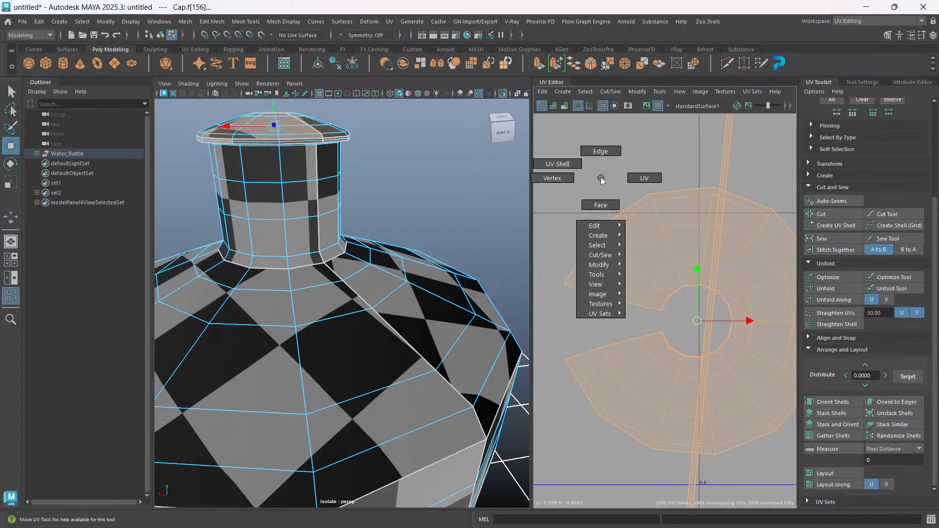
left_click(601, 151)
left_click(631, 250)
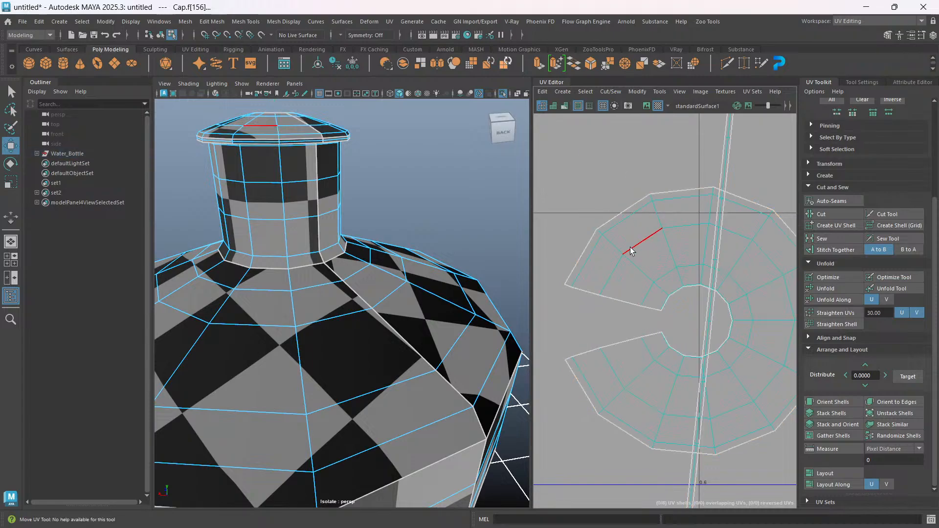
left_click(591, 256)
scroll(656, 272, "down", 2)
scroll(660, 272, "down", 2)
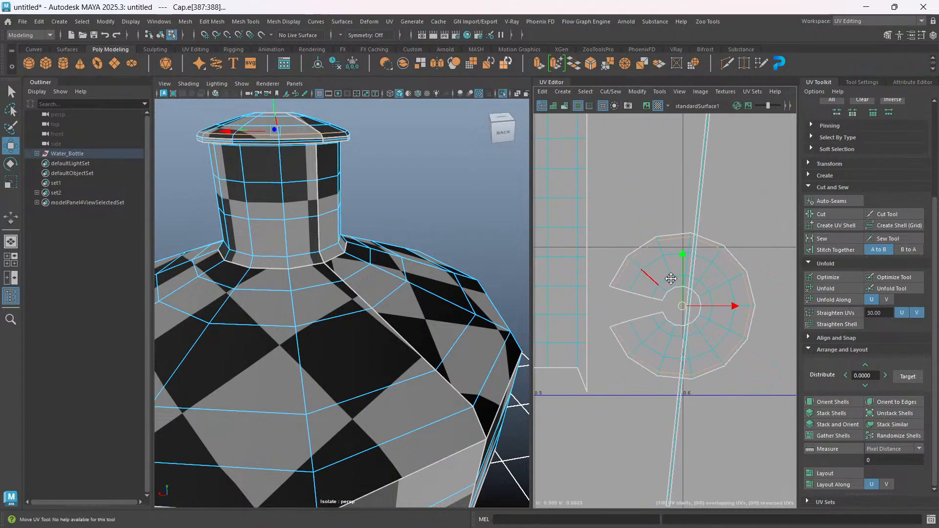
left_click(823, 219)
scroll(704, 289, "down", 3)
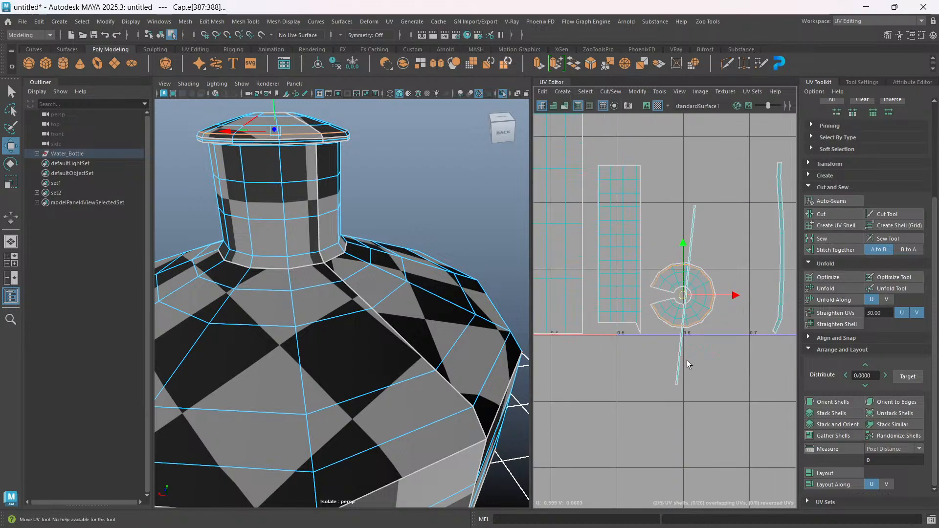
Select the thin straight strip shell overlapping the ring and move it along U away from the ring.
right_click_drag(679, 362, 650, 352)
left_click(677, 376)
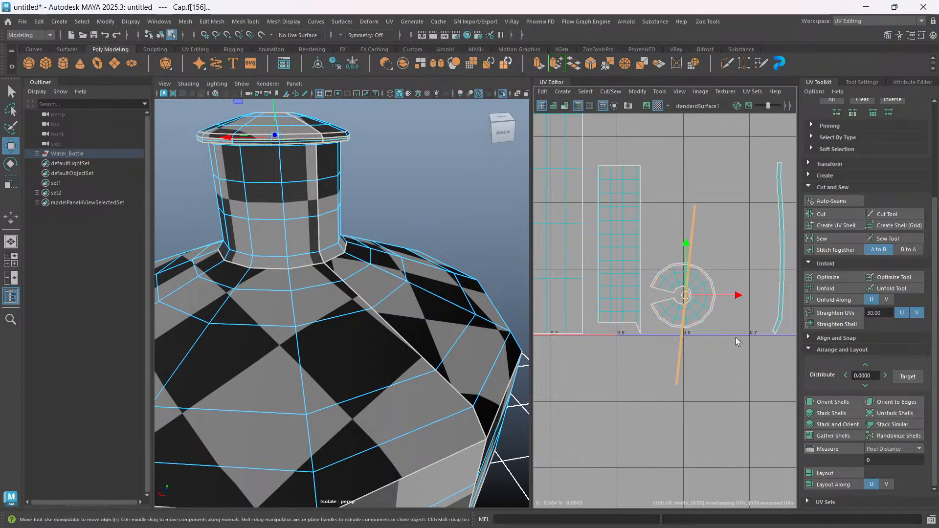
left_click_drag(740, 296, 798, 296)
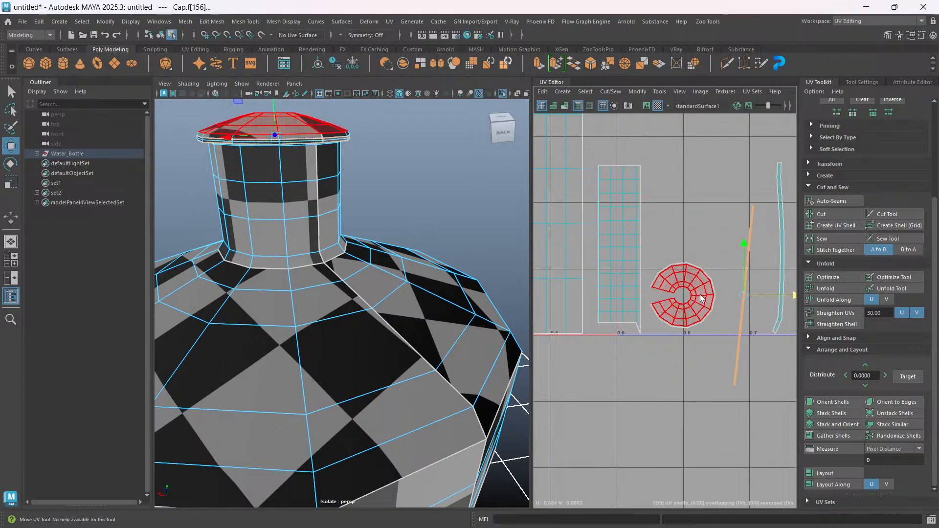
Select the spout top's ring together with its newly cut outer band and unfold both shells.
left_click(708, 337)
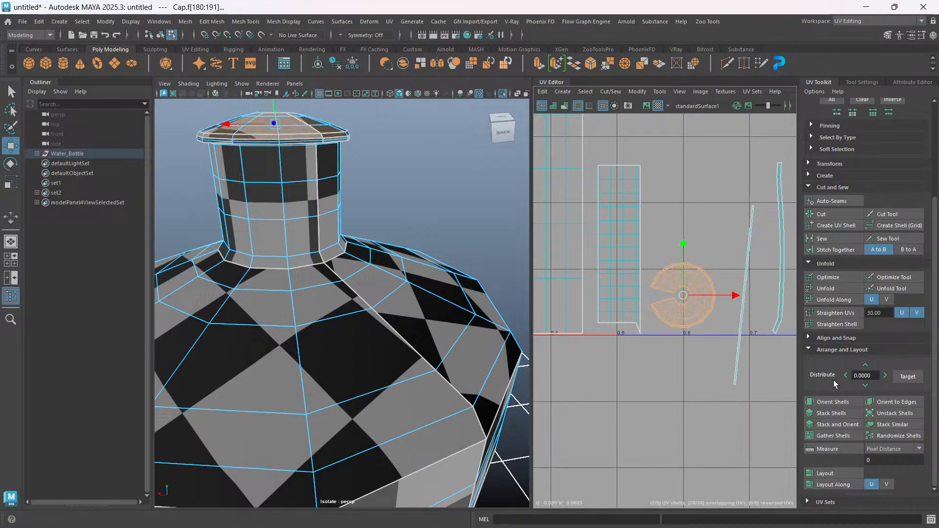
left_click(827, 289)
scroll(666, 283, "up", 5)
scroll(666, 283, "up", 3)
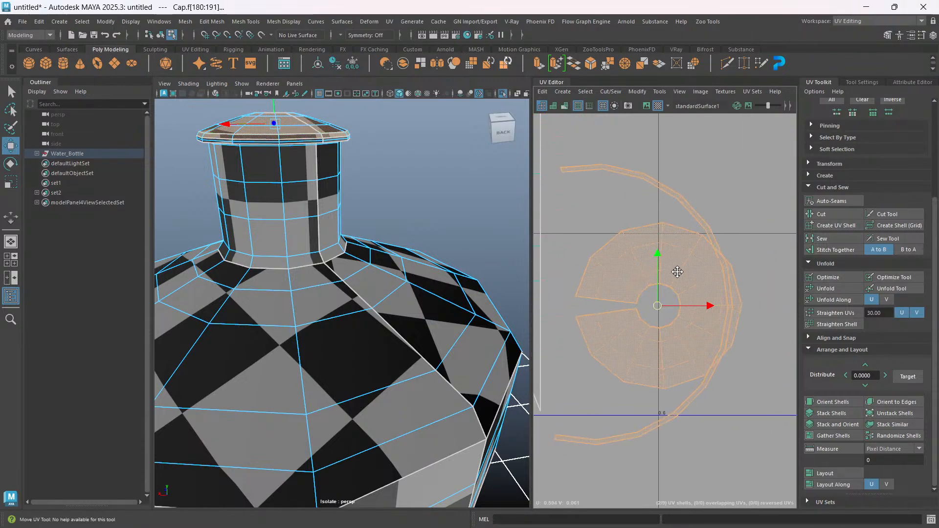
middle_click_drag(665, 291, 671, 315, "alt")
scroll(730, 259, "down", 2)
middle_click_drag(727, 194, 687, 250, "alt")
Select the thin arc-shaped band shell and straighten its UVs in U and V with a 30 angle.
left_click(695, 242)
left_click(838, 313)
middle_click_drag(713, 321, 684, 311, "alt")
left_click_drag(287, 153, 459, 351, "alt")
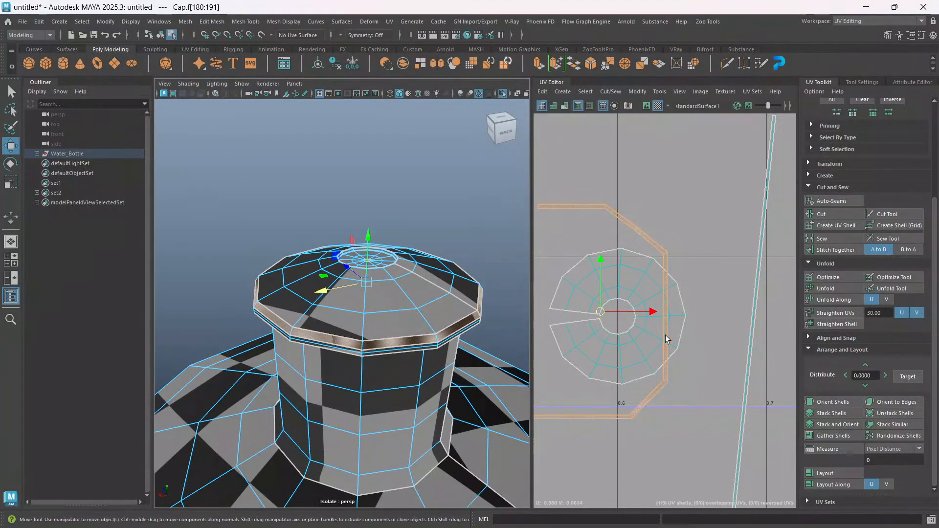
Move the straightened band shell along U and V into the empty space above the ring shell.
left_click_drag(639, 313, 729, 309)
scroll(727, 307, "down", 4)
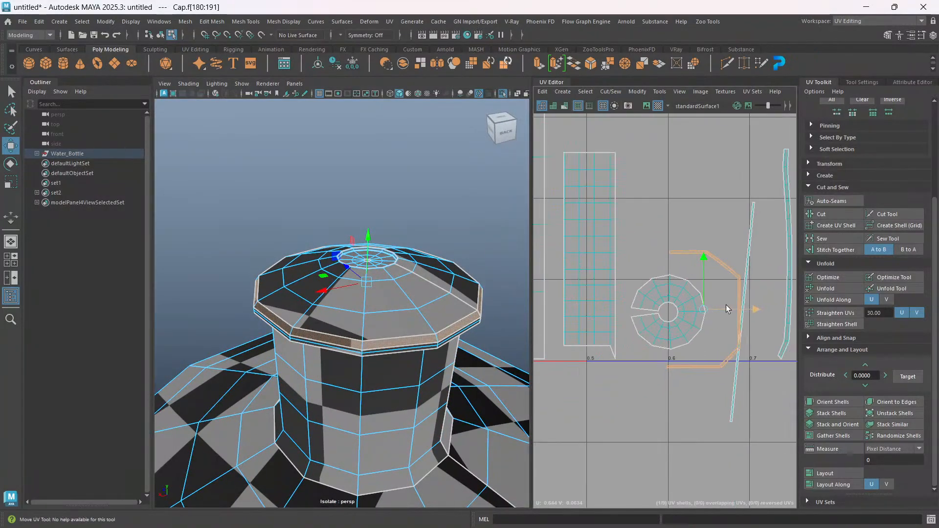
left_click_drag(667, 298, 667, 147)
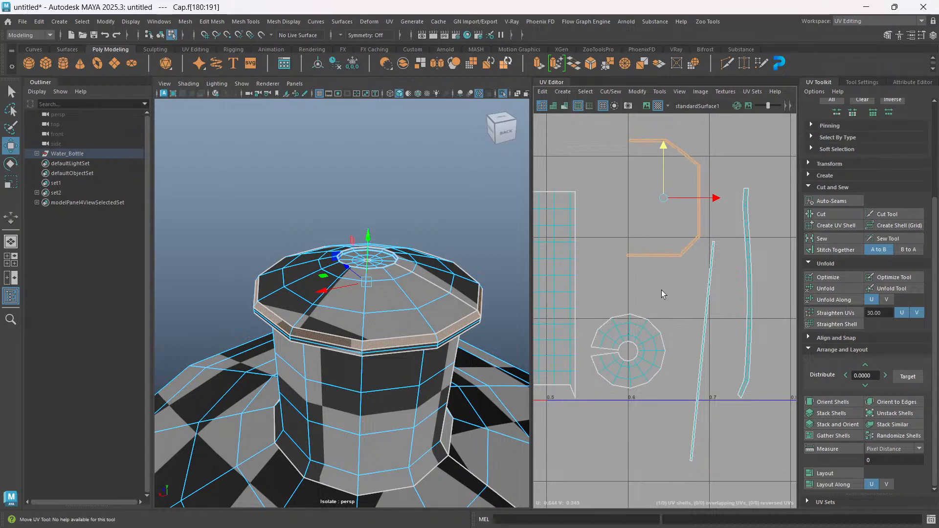
middle_click_drag(666, 325, 662, 292, "alt")
Select the ring shell of the spout's top, inspect it on the model, and rotate its UVs clockwise.
left_click(621, 334)
scroll(621, 333, "up", 2)
middle_click_drag(621, 333, 645, 310, "alt")
left_click_drag(320, 320, 401, 395, "alt")
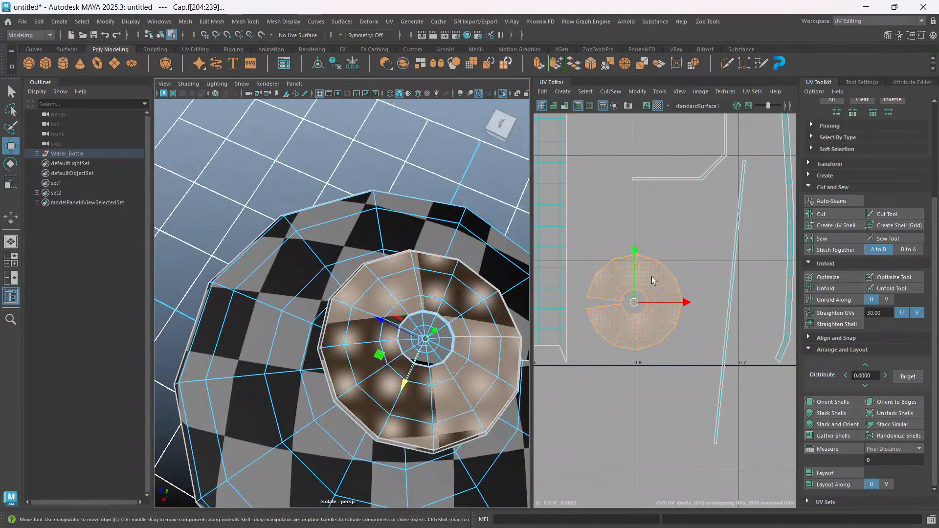
key("r")
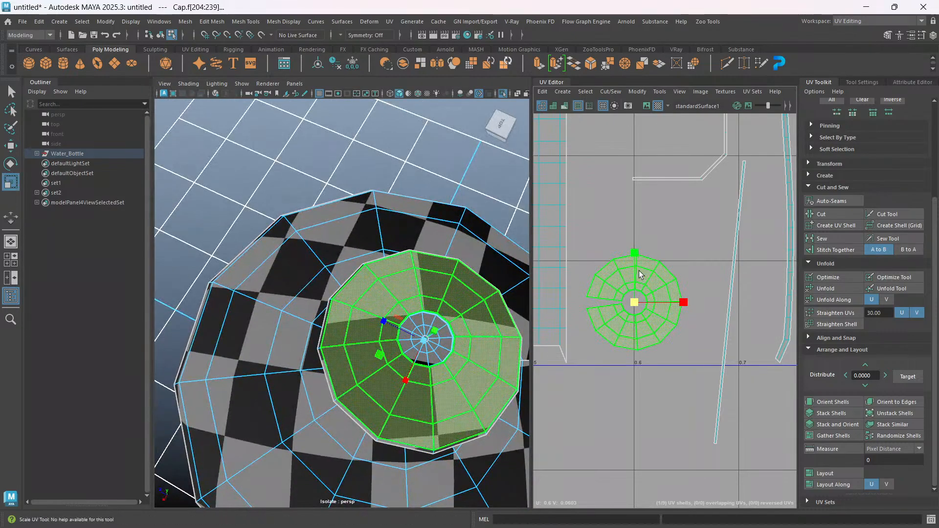
key("e")
left_click_drag(673, 274, 707, 301)
middle_click_drag(613, 378, 645, 362, "alt")
middle_click_drag(681, 325, 638, 337, "alt")
scroll(638, 338, "down", 3)
middle_click_drag(643, 373, 657, 390, "alt")
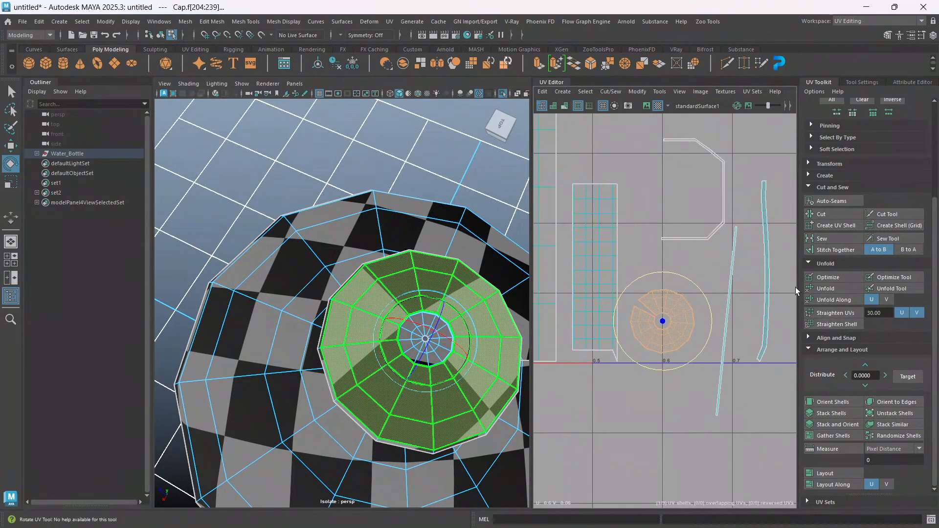
Unfold the rotated ring shell of the spout's top again and reselect it as a UV shell for moving.
left_click(825, 289)
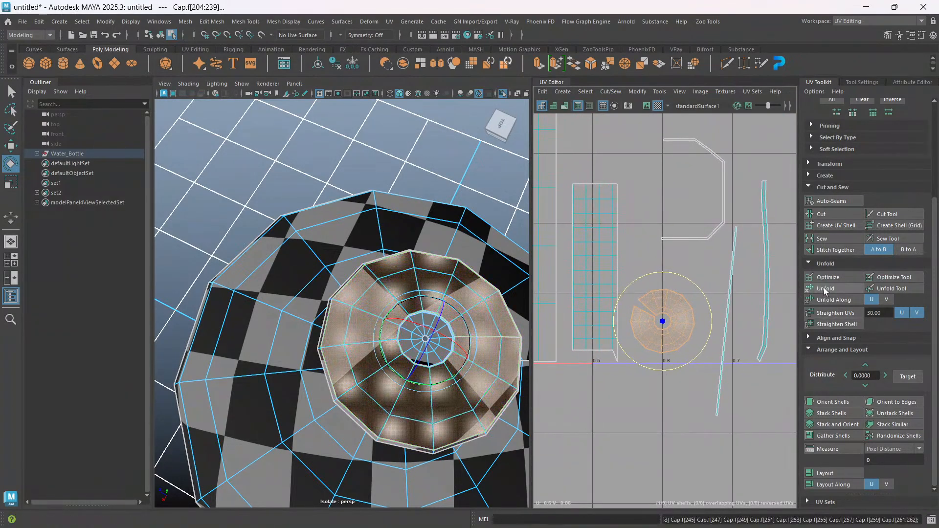
right_click(675, 314)
left_click(644, 304)
left_click(670, 323)
key("w")
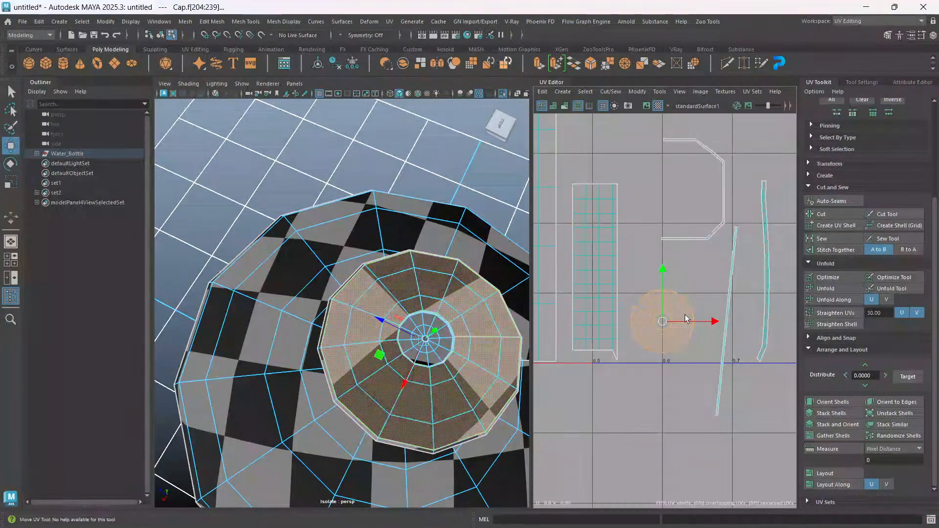
Try to straighten the spout top's ring shell in U and V with a 30 angle.
middle_click_drag(631, 333, 623, 308, "alt")
left_click(828, 310)
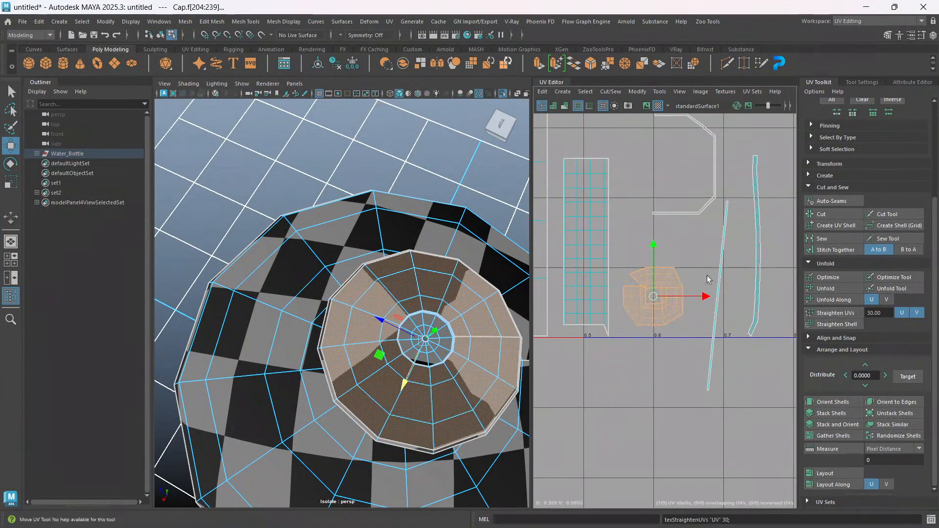
key("ctrl+z")
Select the cap's large ring-shaped shoulder shell and inspect its checker pattern on the model from the side.
scroll(570, 296, "down", 3)
middle_click_drag(589, 295, 698, 299, "alt")
scroll(636, 286, "down", 2)
middle_click_drag(565, 251, 627, 186, "alt")
scroll(628, 259, "up", 6)
middle_click_drag(683, 325, 657, 365, "alt")
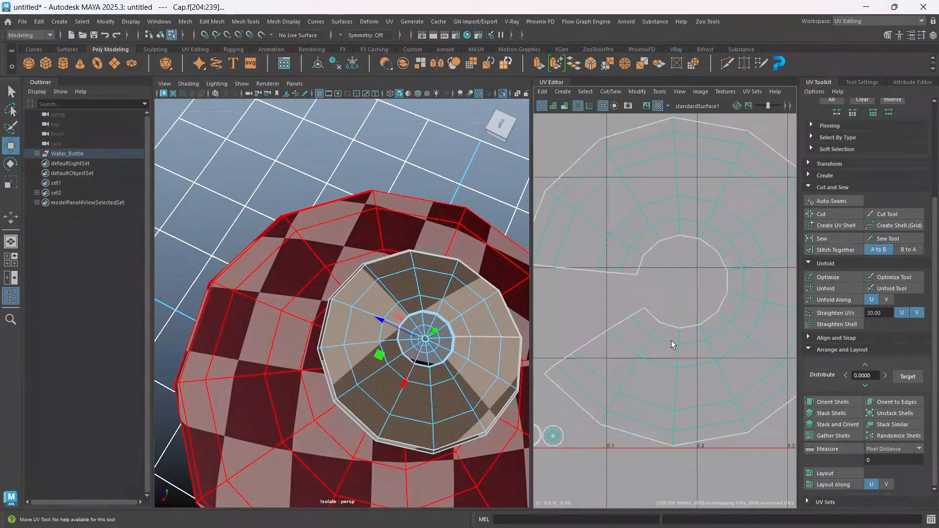
scroll(676, 340, "down", 2)
left_click(690, 249)
left_click_drag(364, 465, 384, 397, "alt")
scroll(389, 372, "down", 4)
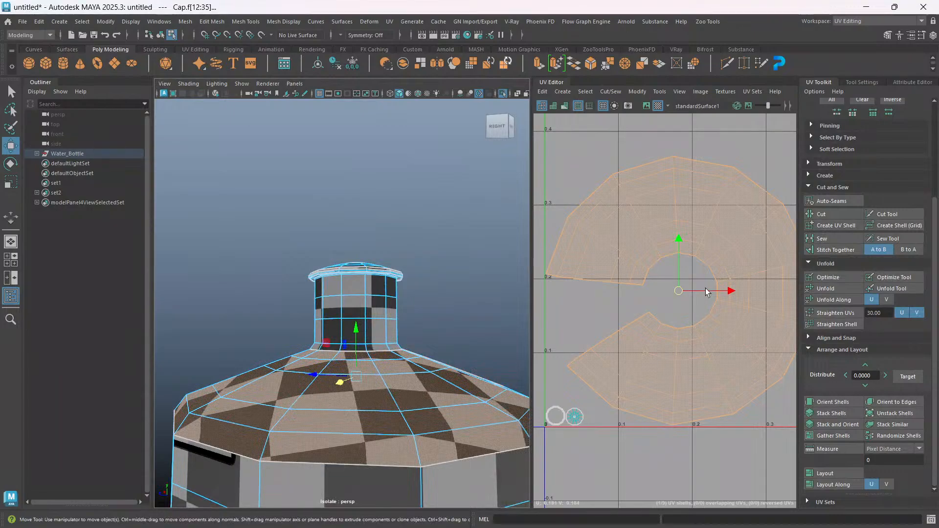
Rotate the shoulder shell slightly clockwise until its open gap lies symmetrically along the U axis.
key("e")
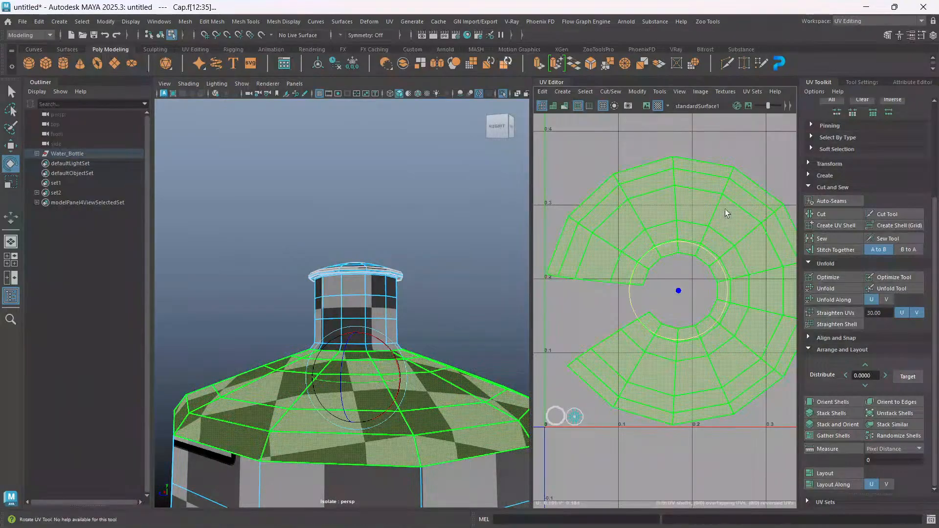
mouse_move(718, 256)
left_mouse_down()
mouse_move(752, 265)
mouse_move(778, 256)
mouse_move(714, 268)
left_mouse_up()
scroll(662, 278, "down", 2)
middle_click_drag(698, 296, 686, 313, "alt")
scroll(686, 313, "up", 8)
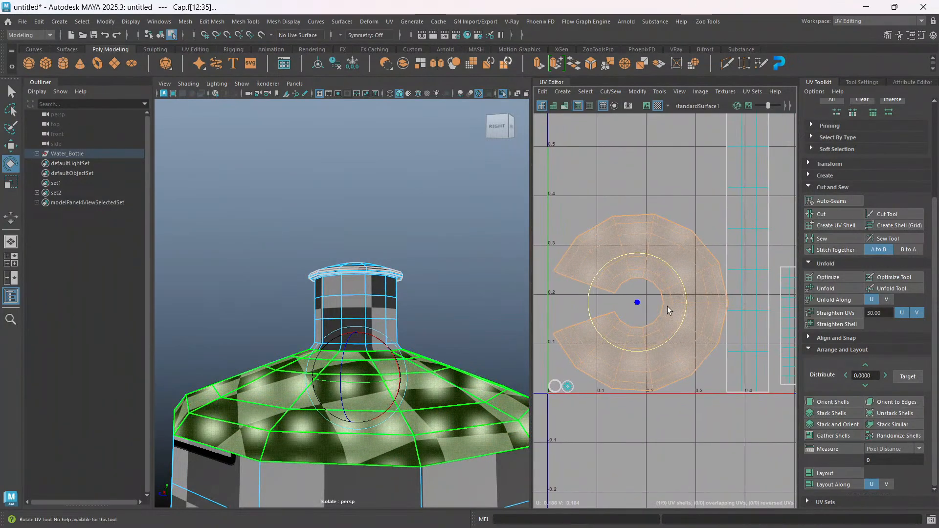
scroll(700, 300, "down", 5)
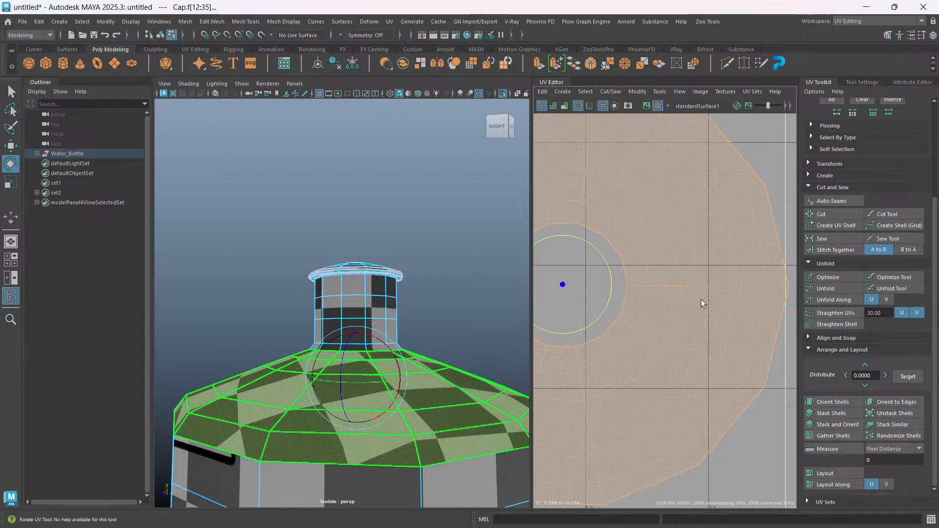
middle_click_drag(675, 321, 654, 313, "alt")
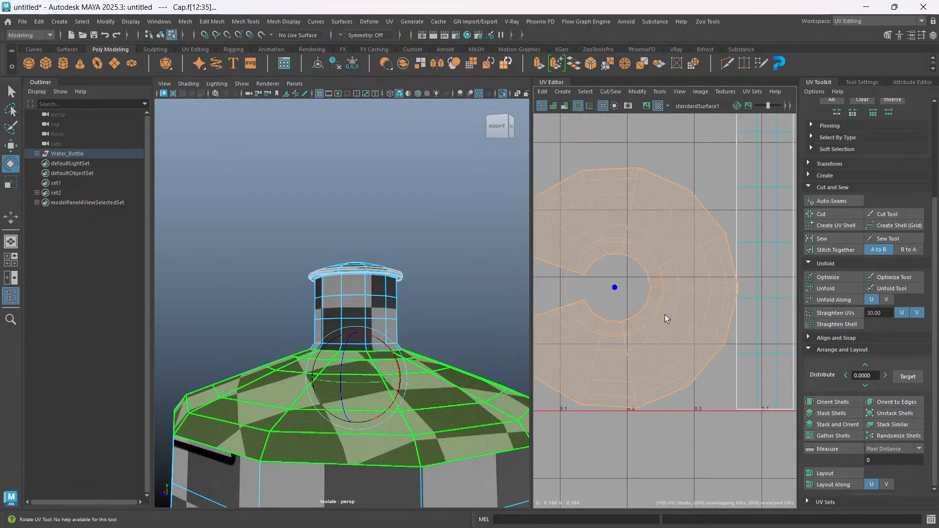
scroll(600, 316, "down", 2)
right_click(647, 177)
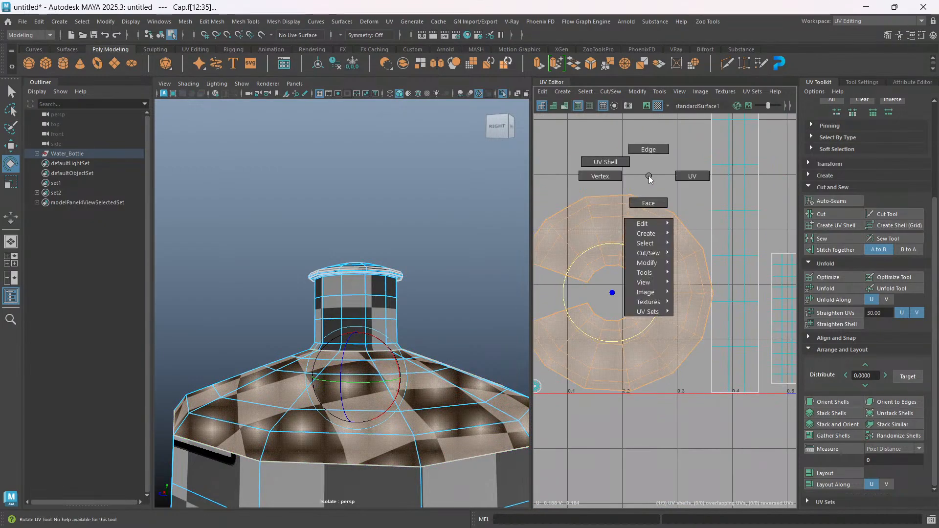
Switch to UV component selection and examine the shoulder shell's inner ring, all cap shells and the cap model.
left_click(690, 177)
middle_click_drag(635, 284, 645, 275, "alt")
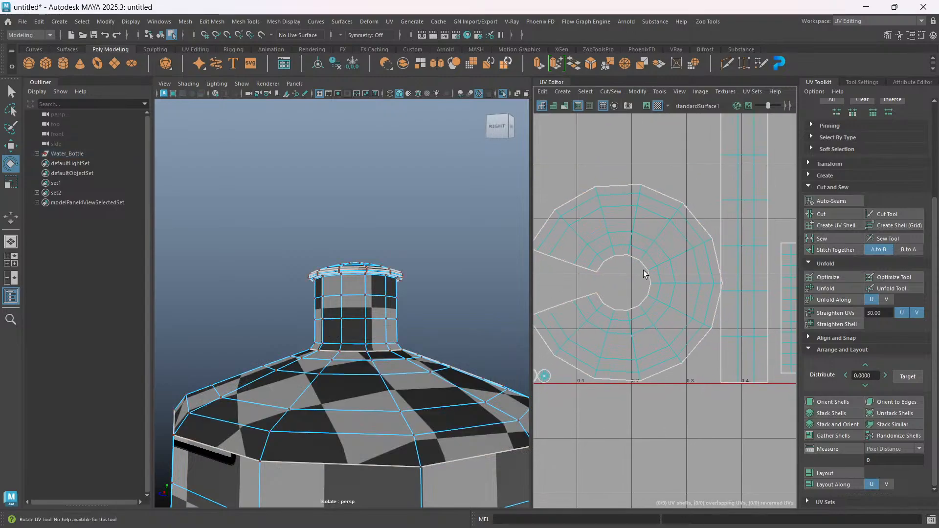
middle_click_drag(671, 276, 664, 284, "alt")
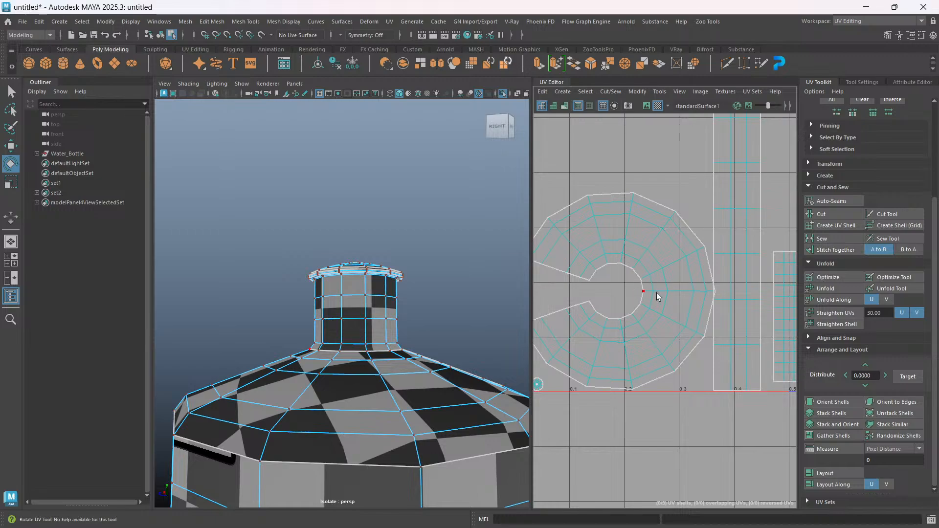
middle_click_drag(656, 294, 646, 301, "alt")
scroll(629, 295, "down", 4)
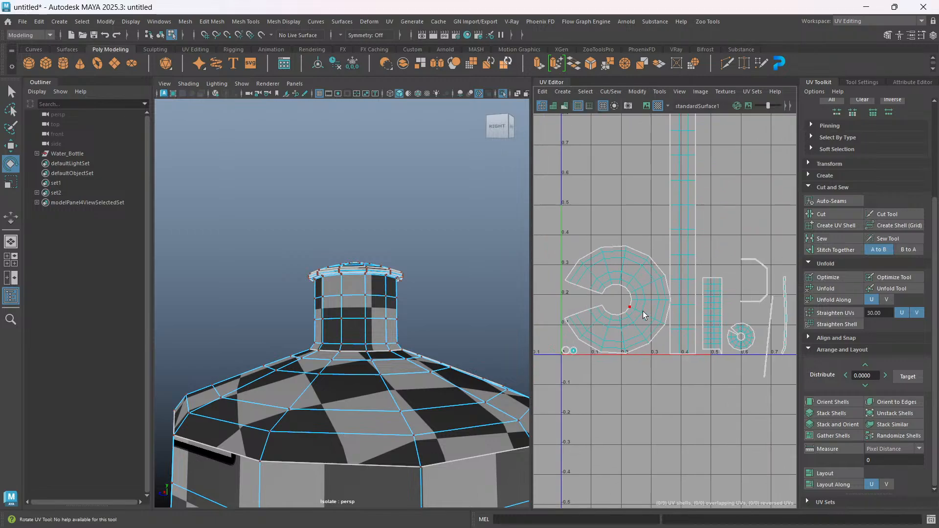
scroll(360, 356, "down", 5)
left_click_drag(368, 412, 325, 372, "alt")
scroll(341, 347, "up", 6)
middle_click_drag(356, 333, 356, 328, "alt")
left_click_drag(357, 327, 406, 386, "alt")
Display the cap's UV shells shaded.
left_click(563, 105)
mouse_move(566, 189)
middle_mouse_down("alt")
mouse_move(591, 184)
mouse_move(593, 199)
mouse_move(565, 180)
middle_mouse_up("alt")
left_click(554, 105)
left_click(565, 106)
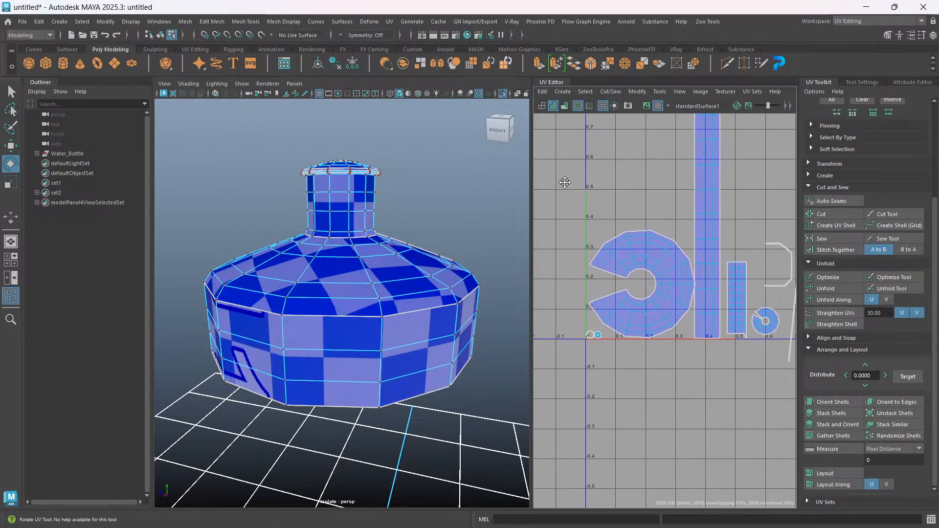
Examine the narrow strip shells beside the small spout disc and compare them with the cap model.
scroll(652, 231, "down", 2)
middle_click_drag(685, 256, 672, 282, "alt")
scroll(621, 305, "down", 2)
scroll(720, 306, "up", 5)
scroll(708, 308, "up", 4)
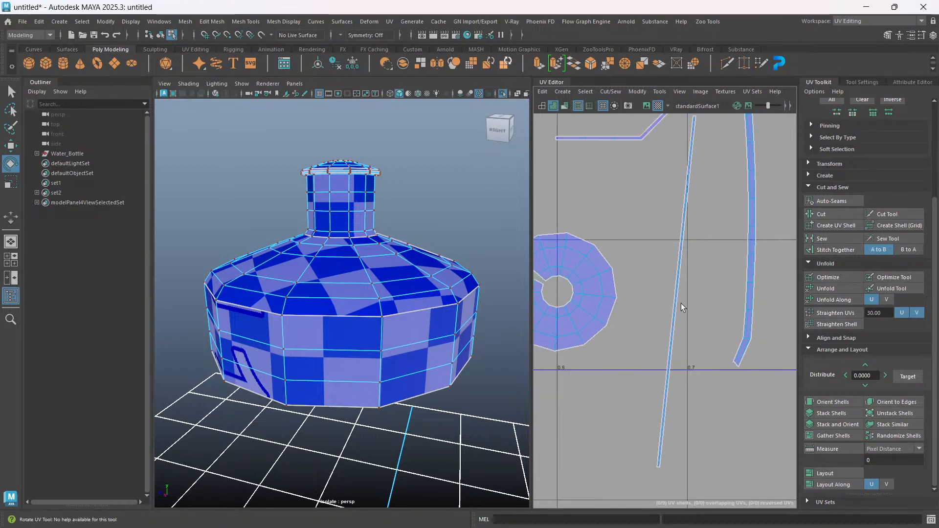
scroll(680, 302, "down", 4)
scroll(635, 292, "up", 1)
scroll(630, 291, "down", 2)
middle_click_drag(629, 289, 640, 289, "alt")
left_click_drag(419, 341, 441, 314, "alt")
middle_click_drag(441, 314, 432, 315, "alt")
scroll(432, 317, "down", 5)
scroll(357, 323, "up", 5)
middle_click_drag(329, 302, 377, 322, "alt")
scroll(623, 289, "down", 4)
mouse_move(660, 276)
middle_mouse_down("alt")
mouse_move(624, 300)
mouse_move(650, 290)
middle_mouse_up("alt")
scroll(624, 300, "up", 5)
scroll(624, 300, "up", 3)
Select the slightly curved narrow strip as a UV shell and straighten it in U and V with a 30 angle.
right_click_drag(670, 216, 629, 202)
scroll(638, 251, "up", 2)
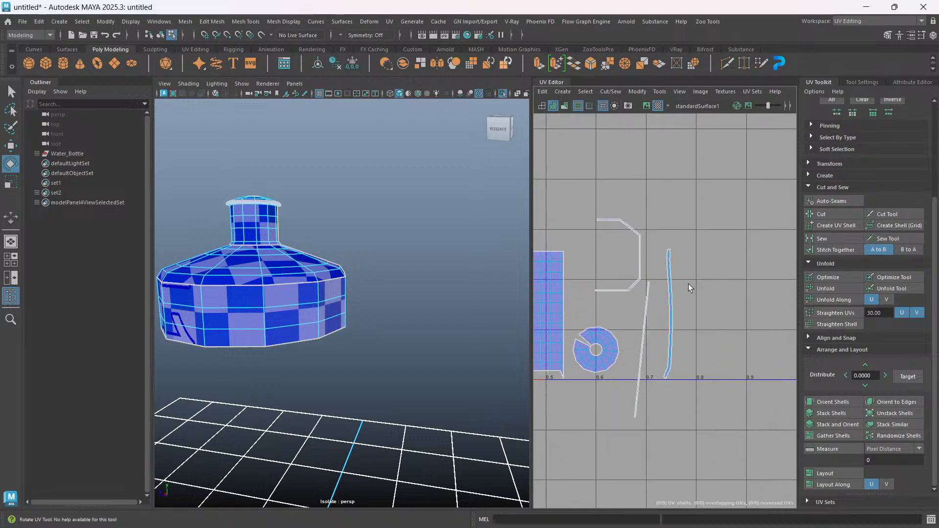
left_click(667, 307)
left_click(857, 320)
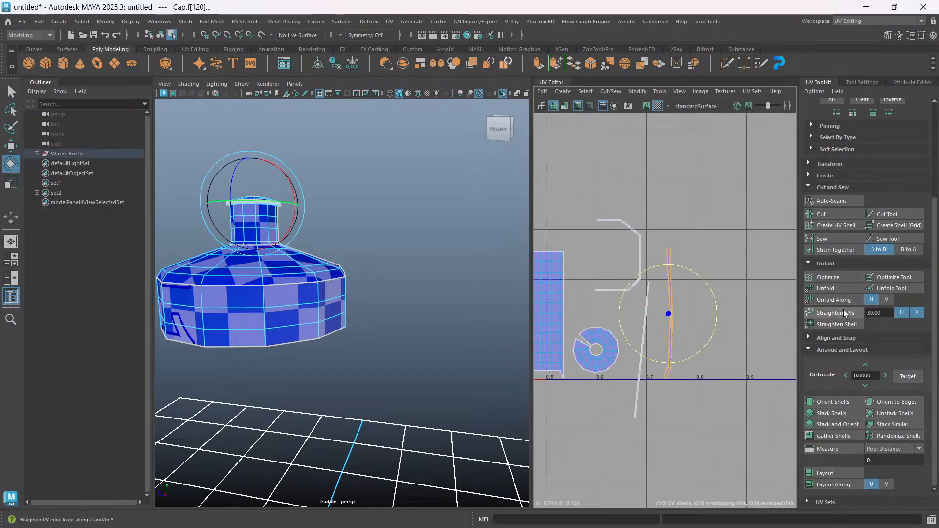
middle_click_drag(668, 335, 704, 292, "alt")
scroll(640, 300, "up", 2)
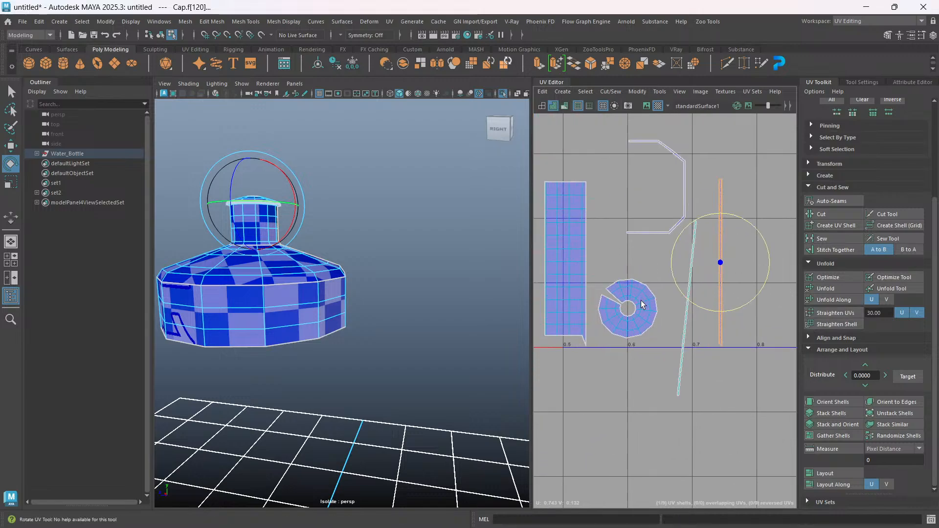
Select the slanted thin strip shell and straighten it in U and V with a 30 angle.
left_click(699, 330)
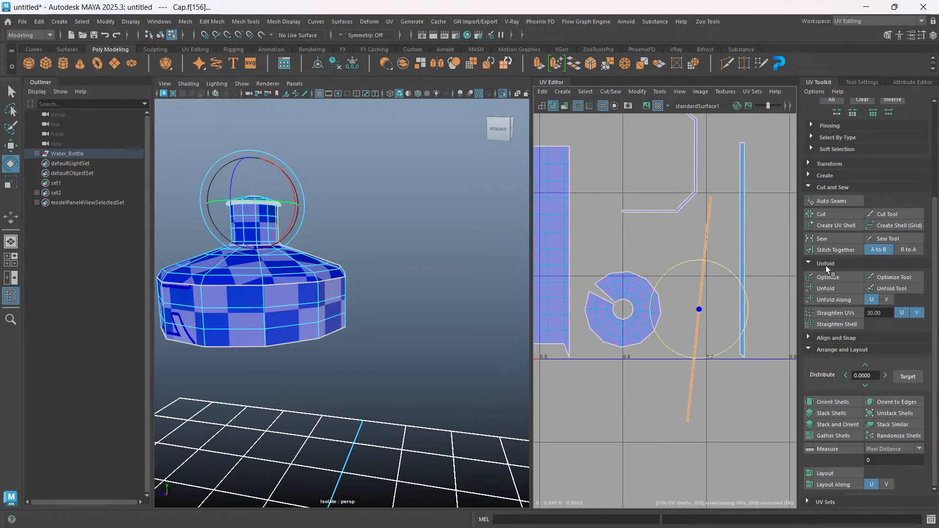
left_click(840, 313)
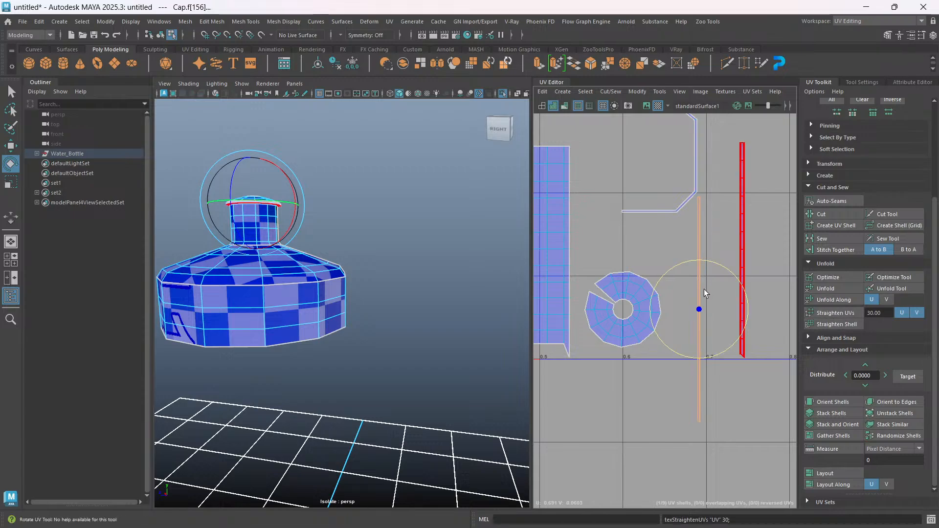
scroll(694, 287, "down", 5)
middle_click_drag(629, 285, 664, 346, "alt")
middle_click_drag(647, 288, 675, 288, "alt")
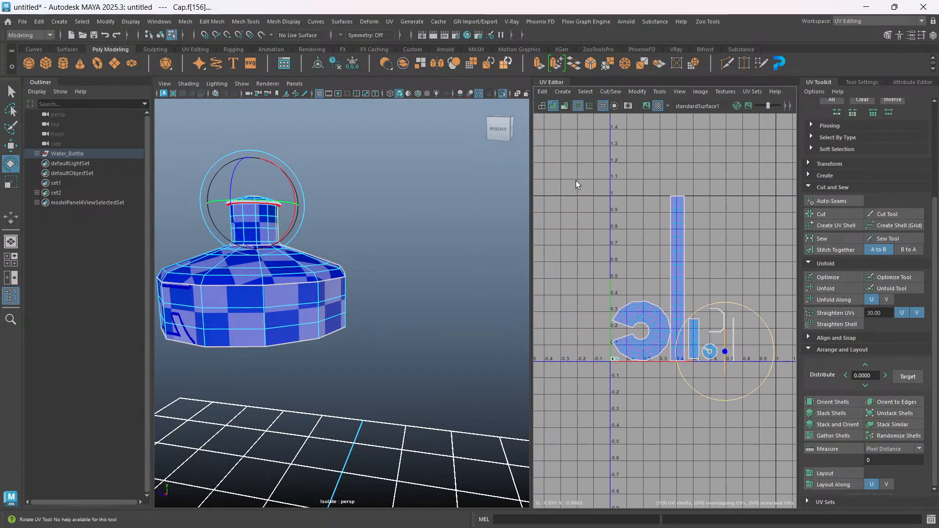
Select all of the cap's UV shells for moving and lay them out with the current layout settings.
key("ctrl+z")
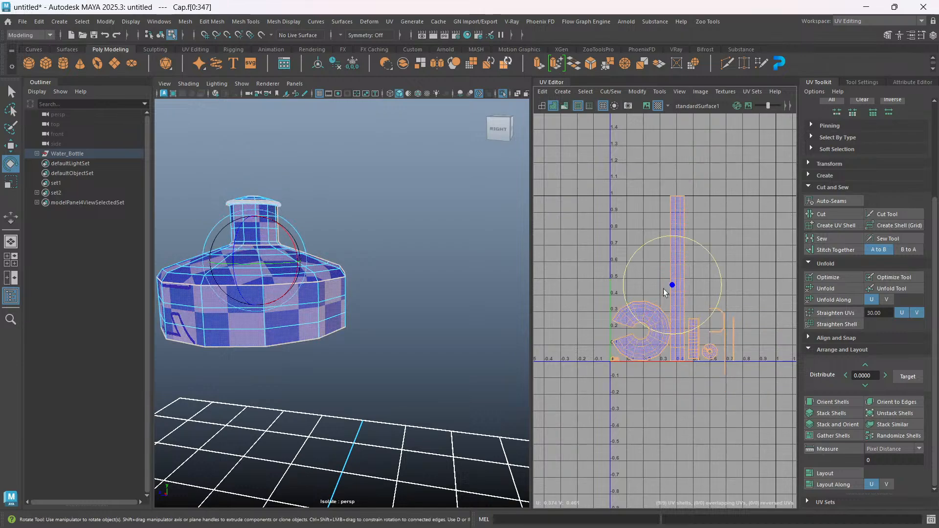
key("w")
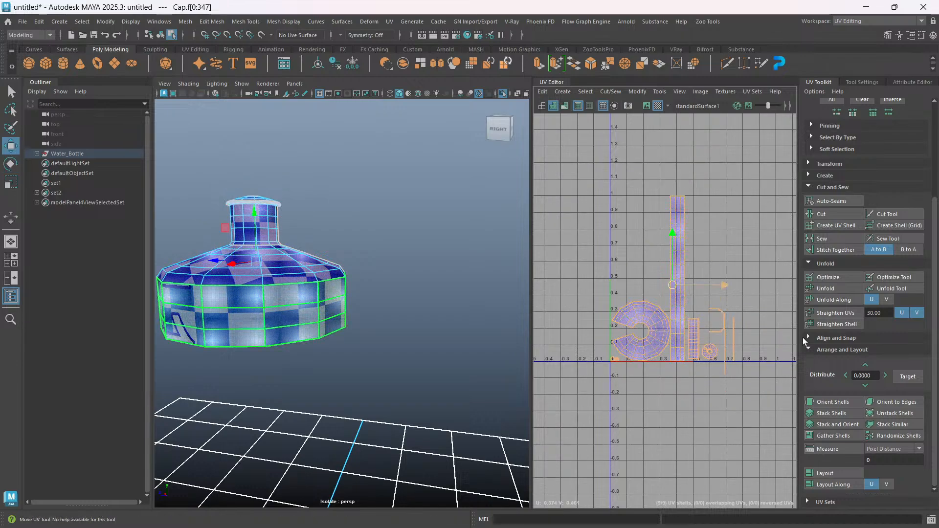
left_click(833, 472)
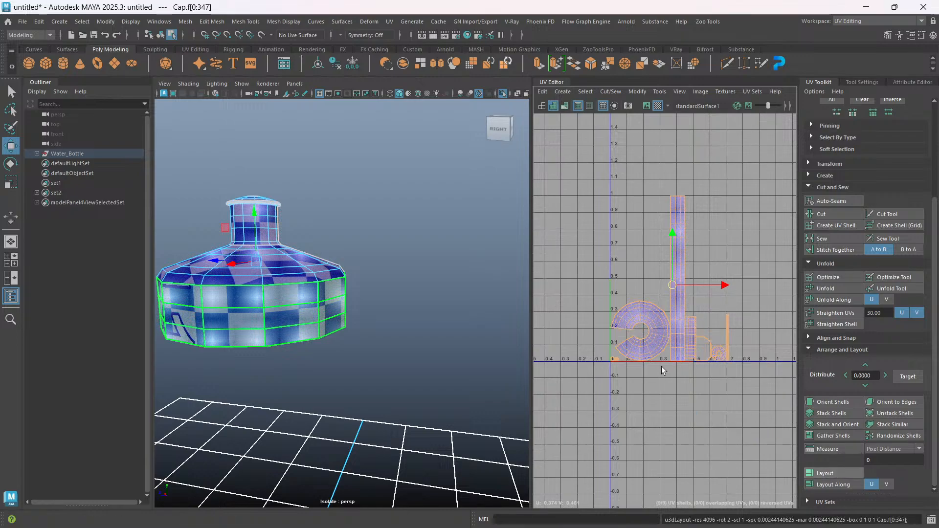
Inspect the packed cap layout for spacing between the shells and their placement in the UV tile.
scroll(703, 342, "up", 6)
scroll(703, 345, "down", 5)
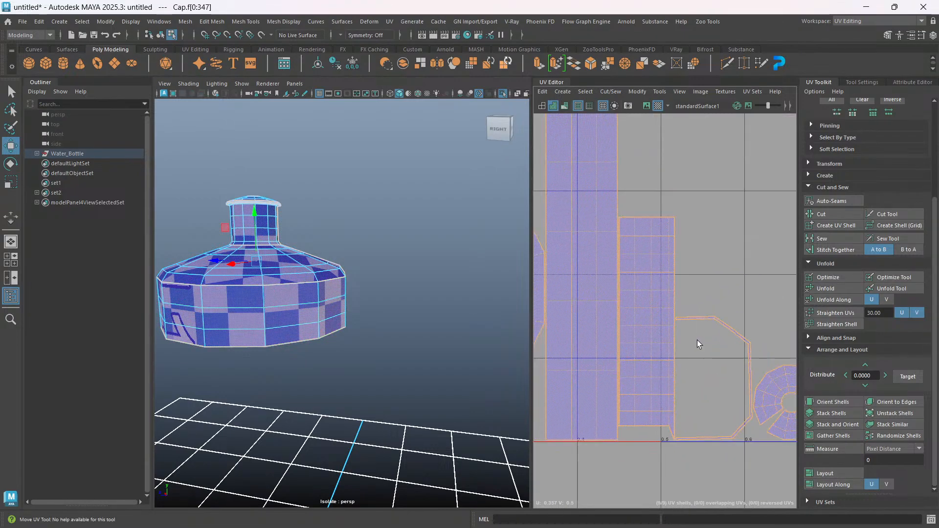
scroll(652, 362, "up", 3)
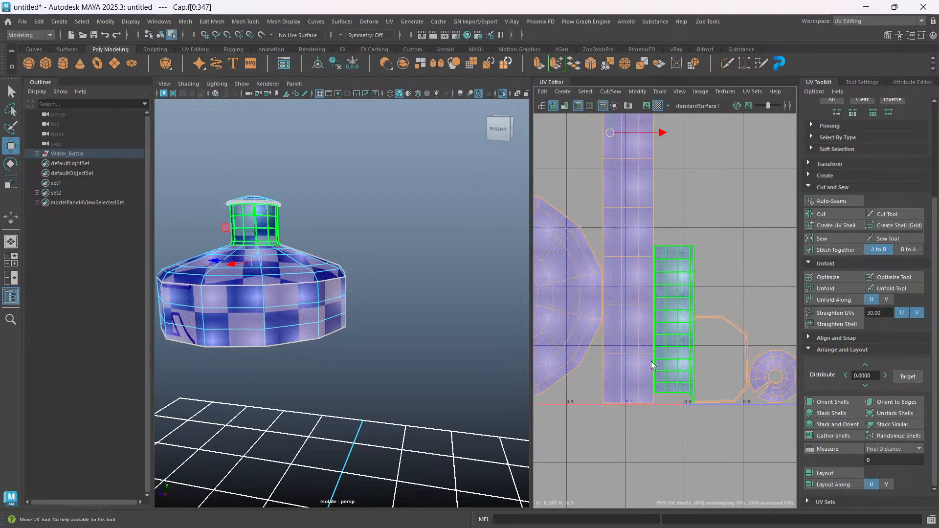
scroll(649, 358, "down", 6)
scroll(671, 343, "up", 6)
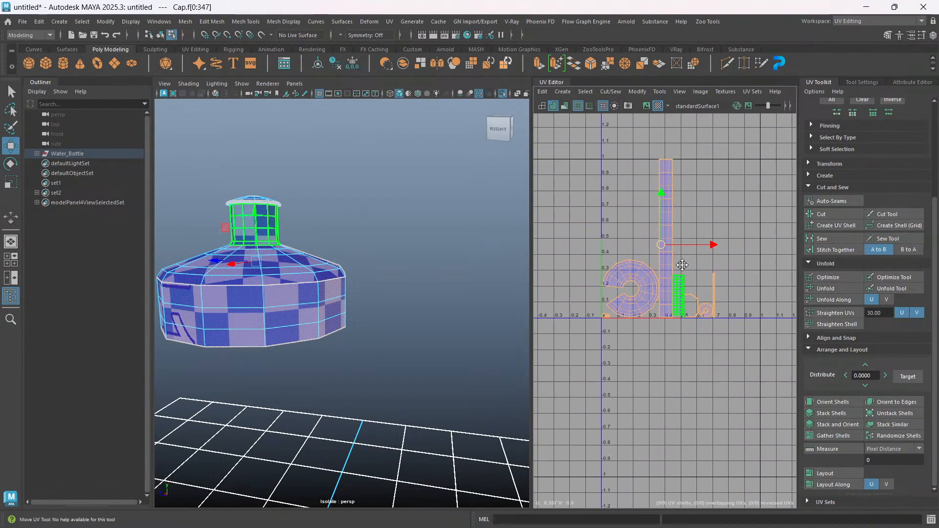
scroll(672, 316, "down", 5)
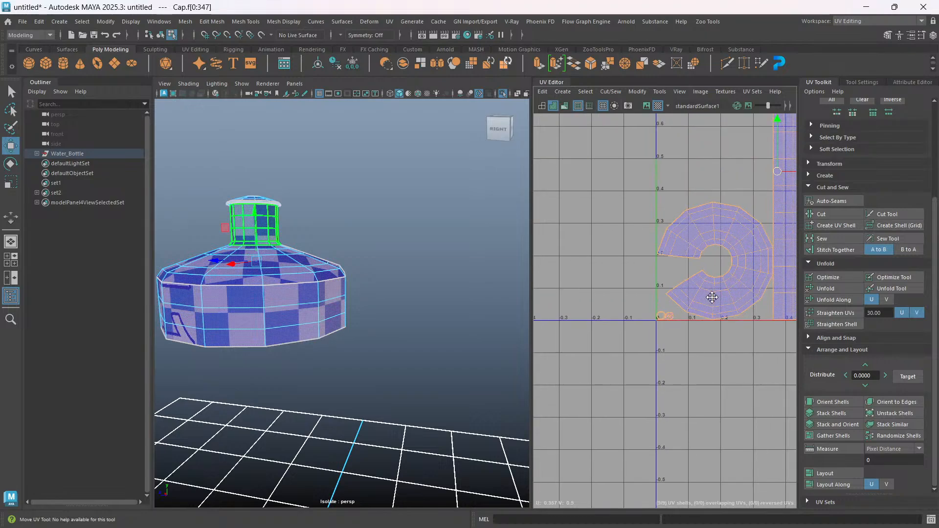
scroll(691, 295, "down", 2)
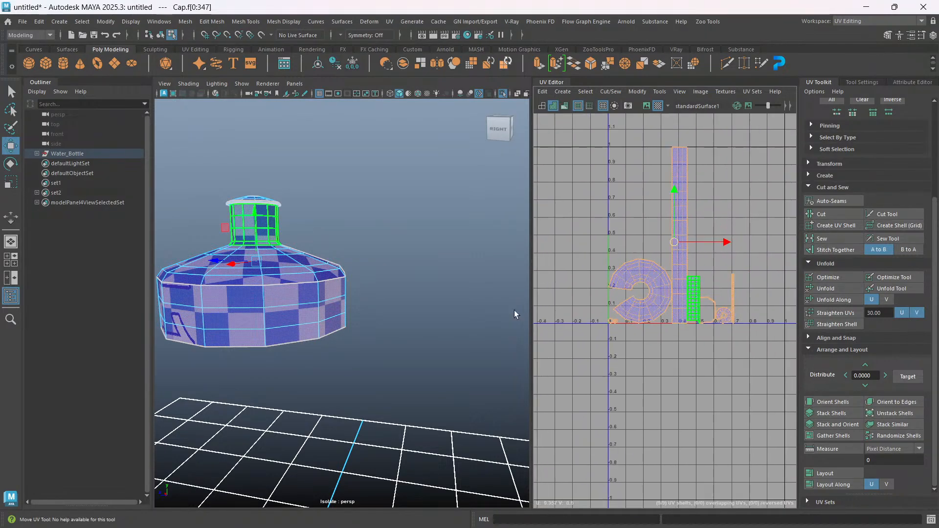
Exit the cap's isolated view and add the bottle body to the selection to compare both UV layouts.
key("f")
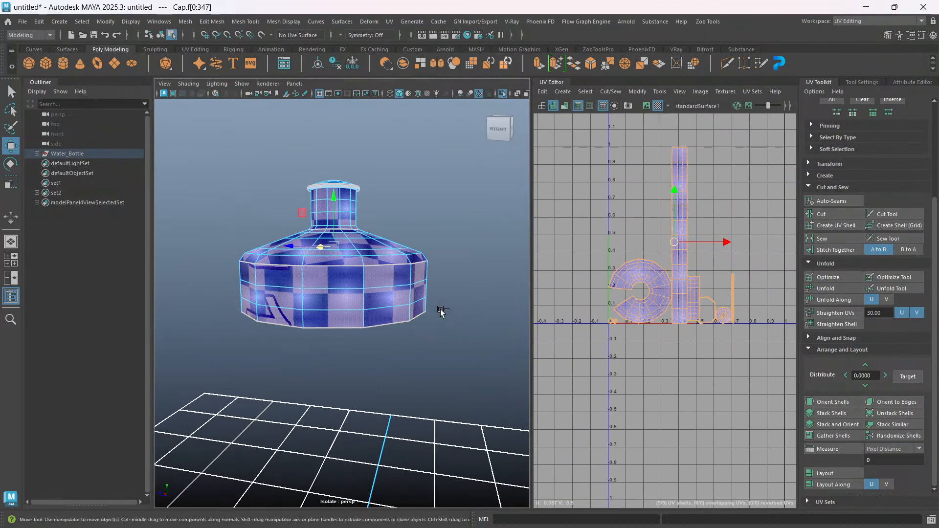
key("ctrl+1")
left_click_drag(412, 345, 469, 321, "alt")
left_click(373, 365, "shift")
scroll(720, 306, "up", 2)
scroll(655, 316, "up", 3)
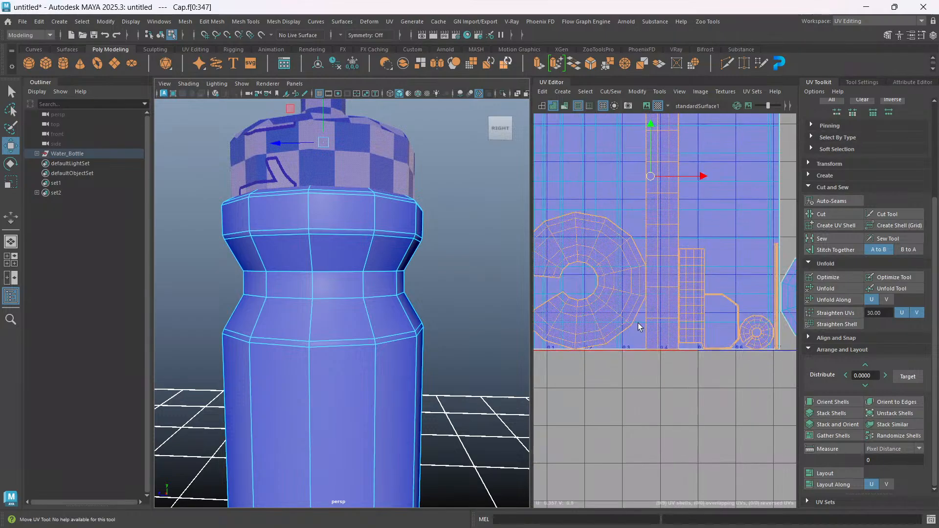
scroll(656, 310, "down", 4)
middle_click_drag(674, 266, 694, 329, "alt")
scroll(676, 378, "down", 2)
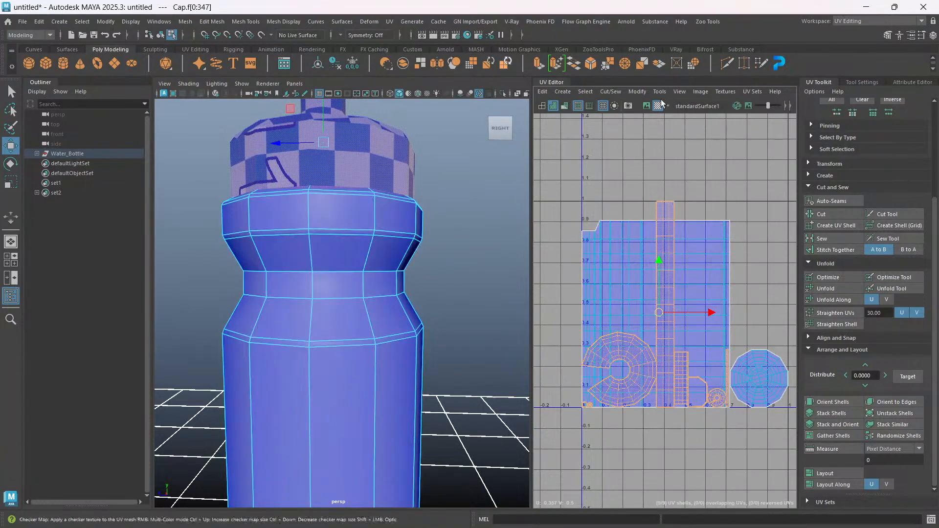
Open the Layout UVs options and reset all their settings to the defaults.
left_click(637, 92)
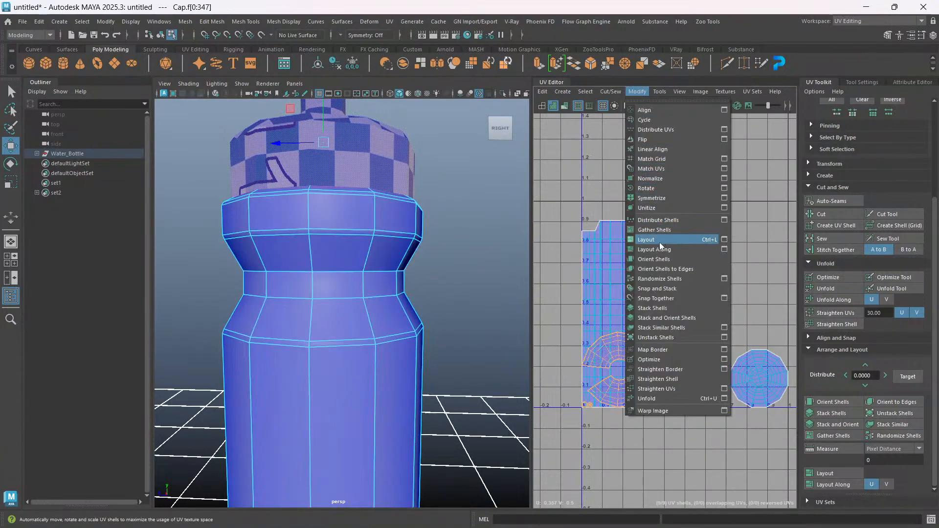
left_click(723, 239)
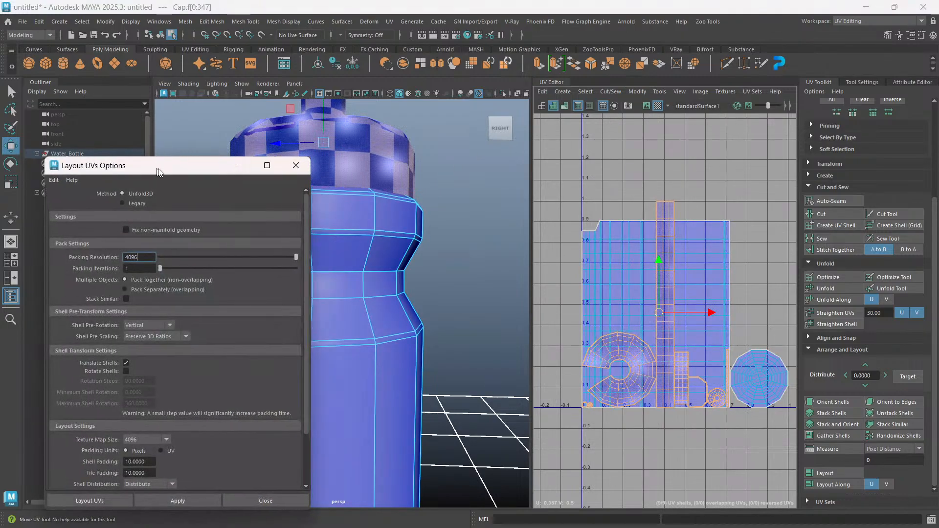
left_click_drag(154, 168, 284, 108)
left_click(267, 197)
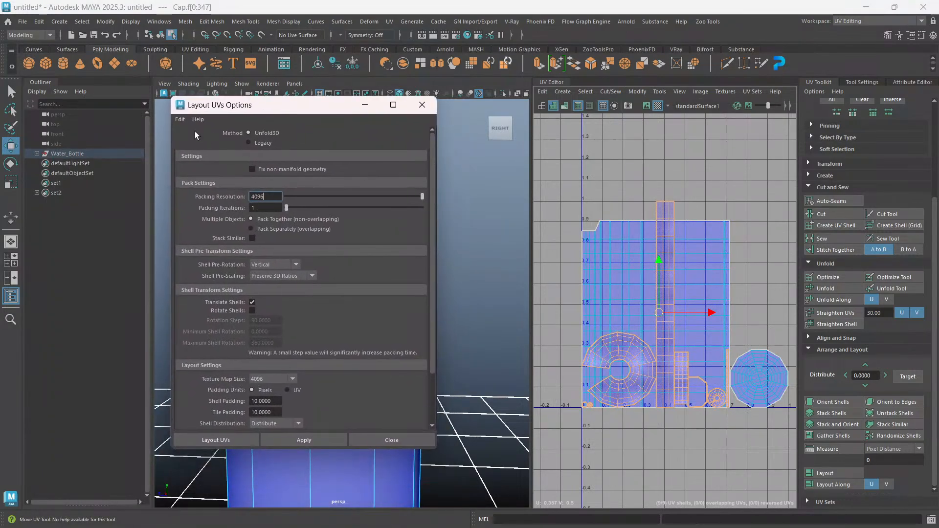
left_click(182, 120)
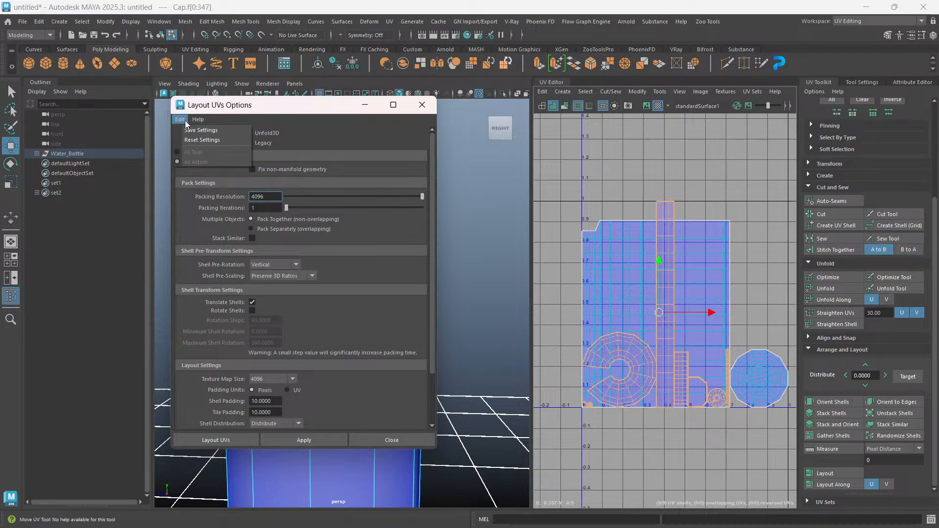
left_click(211, 140)
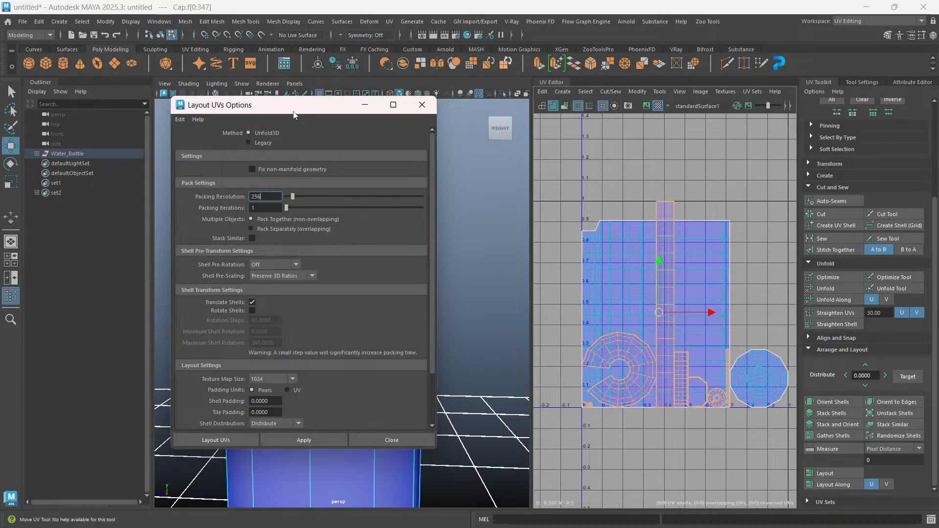
left_click_drag(294, 114, 336, 115)
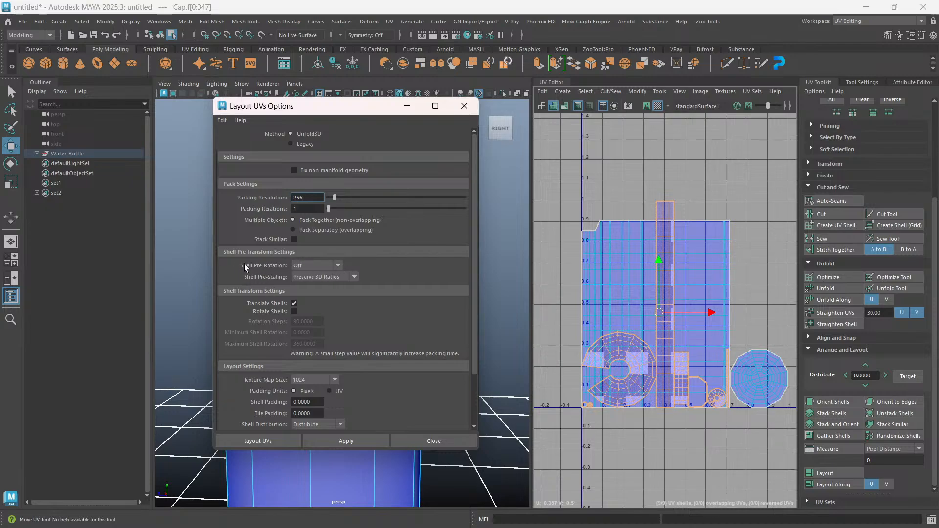
Set the layout's Shell Pre-Rotation to Horizontal and the Texture Map Size to 2048.
left_click(341, 265)
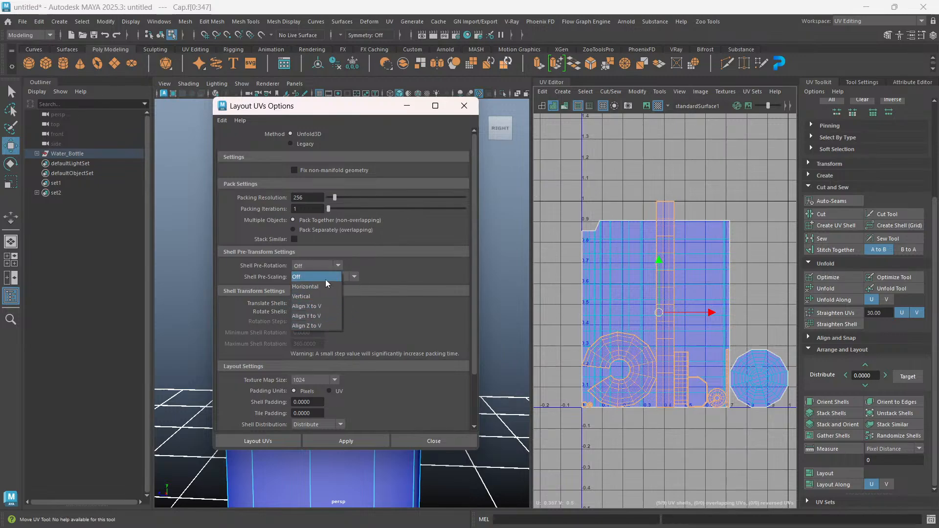
left_click(397, 271)
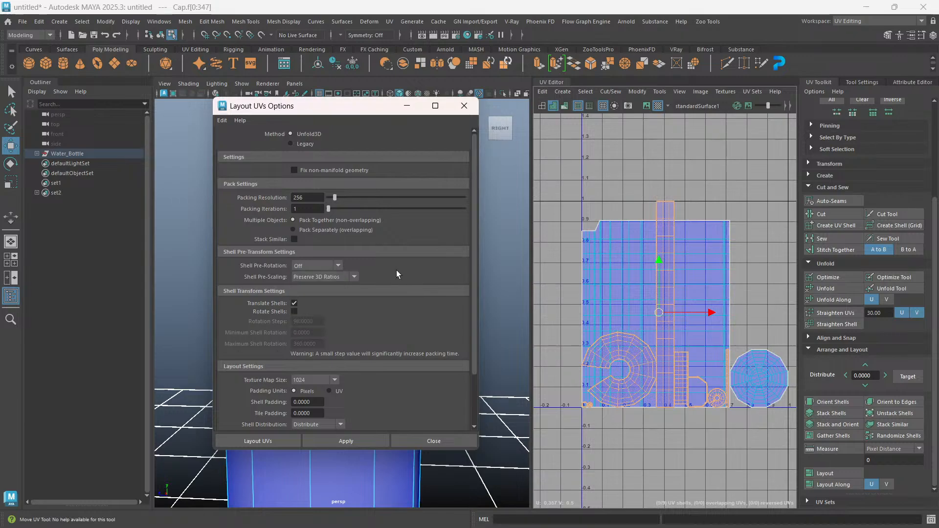
left_click(338, 266)
left_click(311, 286)
scroll(377, 343, "down", 3)
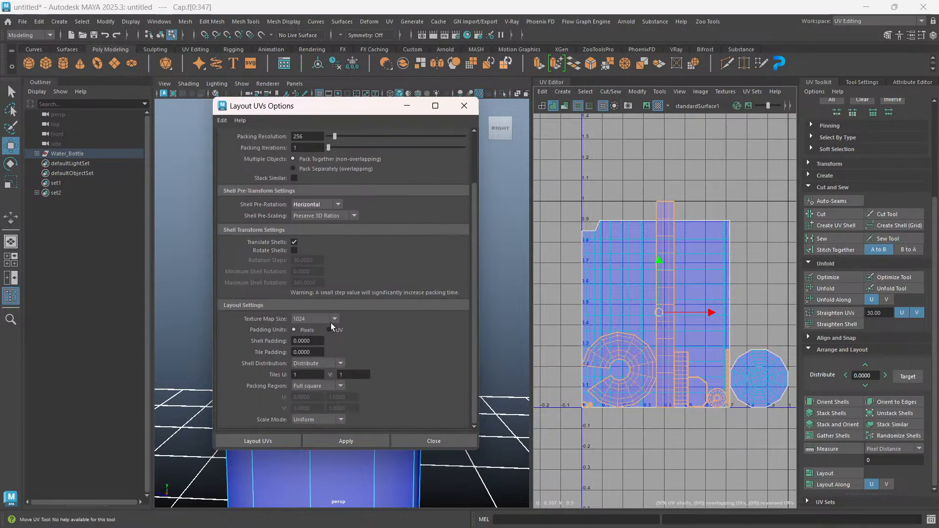
left_click(334, 319)
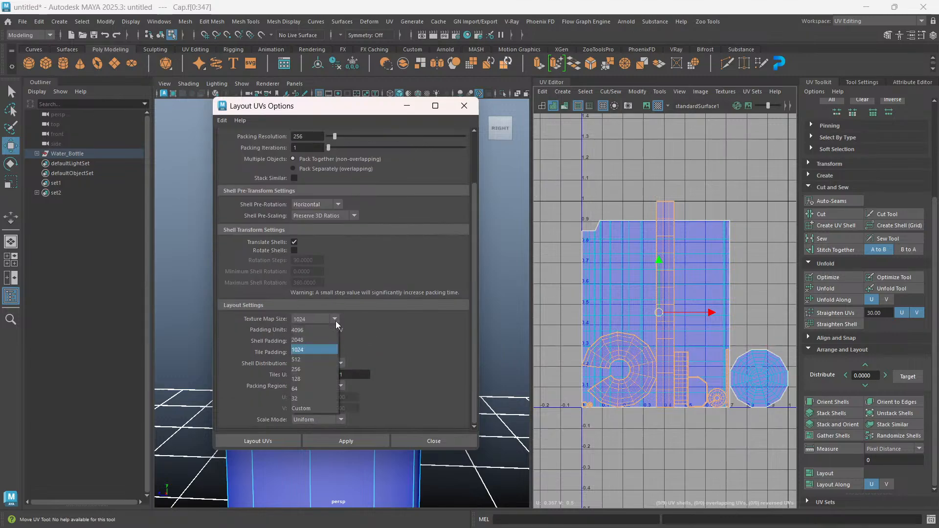
left_click(309, 340)
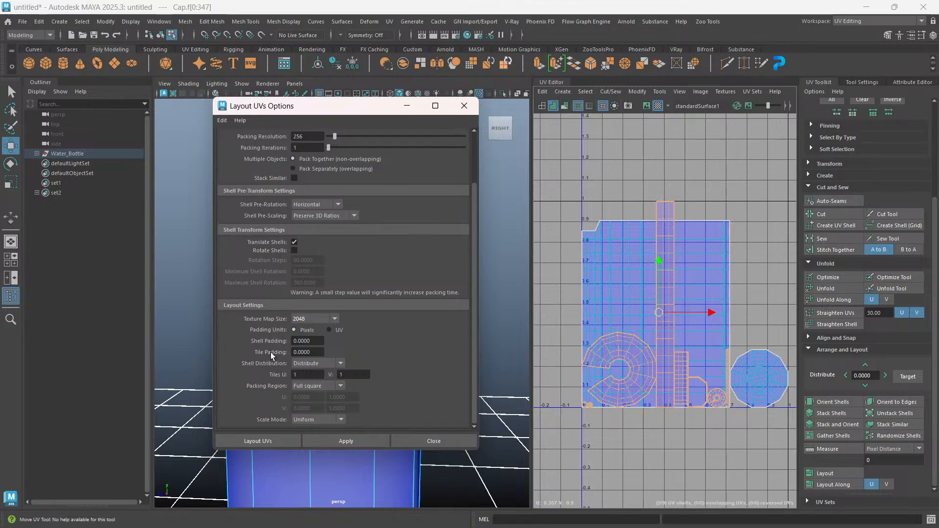
Set both Tile Padding and Shell Padding to 10 pixels and apply the layout to the cap's shells.
left_click(319, 352)
type("10")
left_click(312, 341)
type("1")
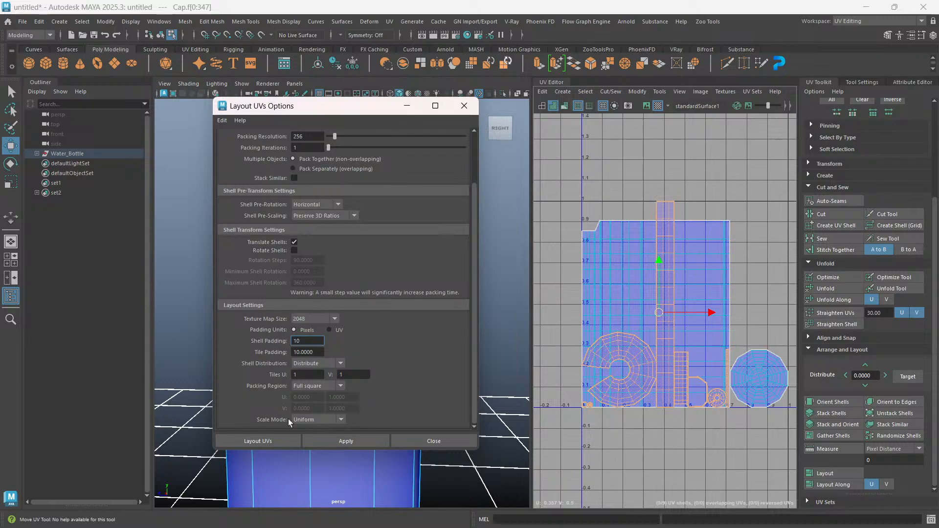
left_click(351, 442)
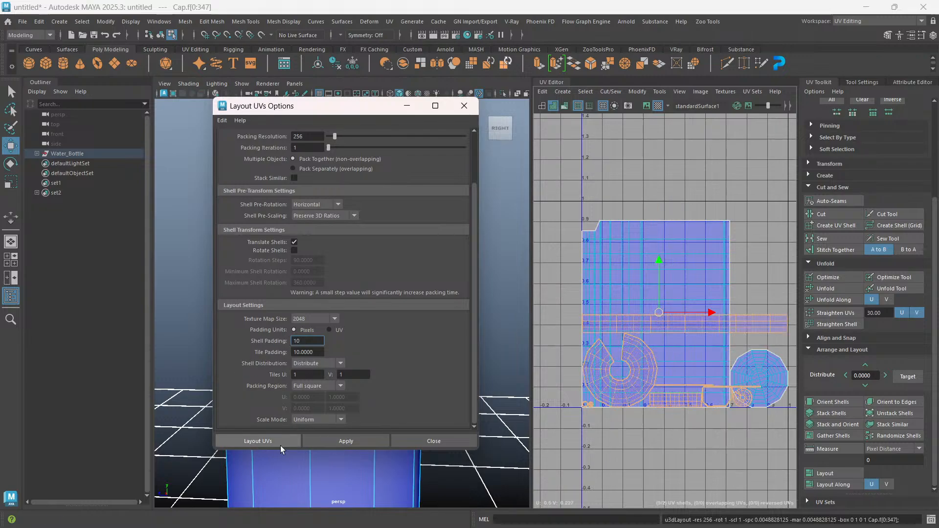
Select the bottle body's UV shells and apply the current layout settings to them on their own.
scroll(685, 288, "down", 4)
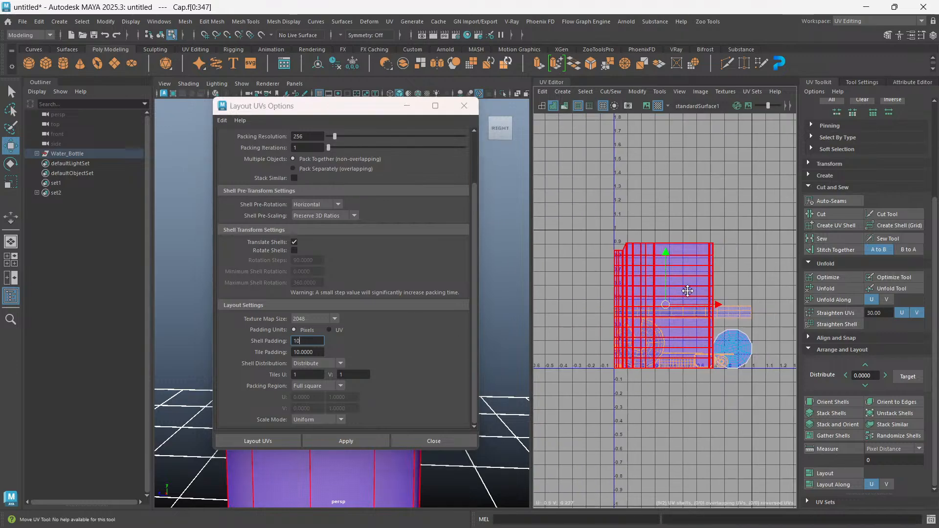
scroll(667, 319, "up", 3)
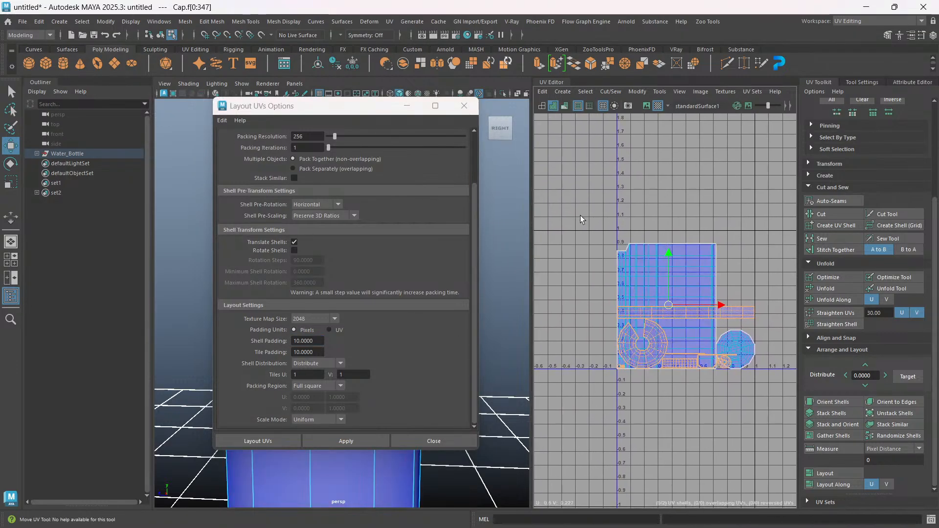
left_click(628, 333)
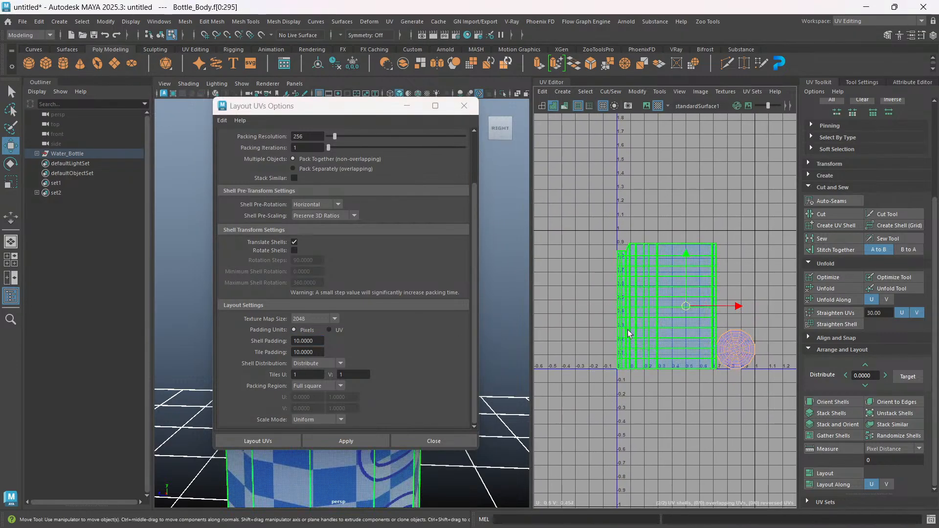
left_click(361, 440)
left_click(673, 327)
scroll(674, 326, "up", 5)
middle_click_drag(676, 295, 683, 414, "alt")
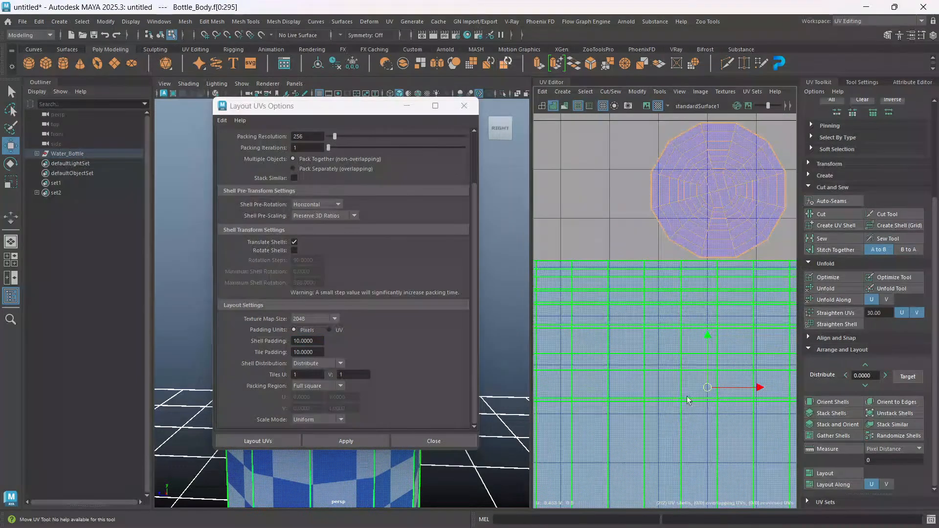
scroll(643, 308, "down", 5)
mouse_move(662, 315)
middle_mouse_down("alt")
mouse_move(703, 327)
mouse_move(651, 314)
middle_mouse_up("alt")
scroll(739, 341, "up", 8)
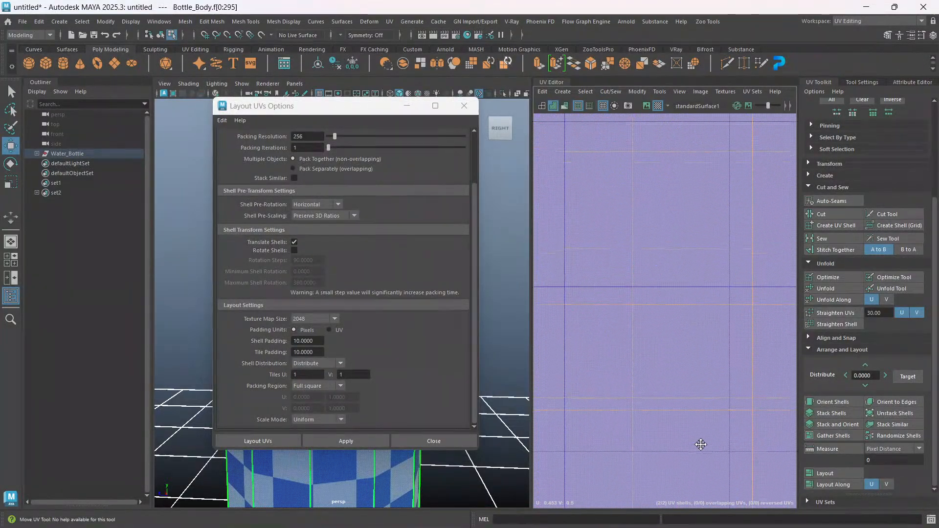
scroll(689, 423, "down", 8)
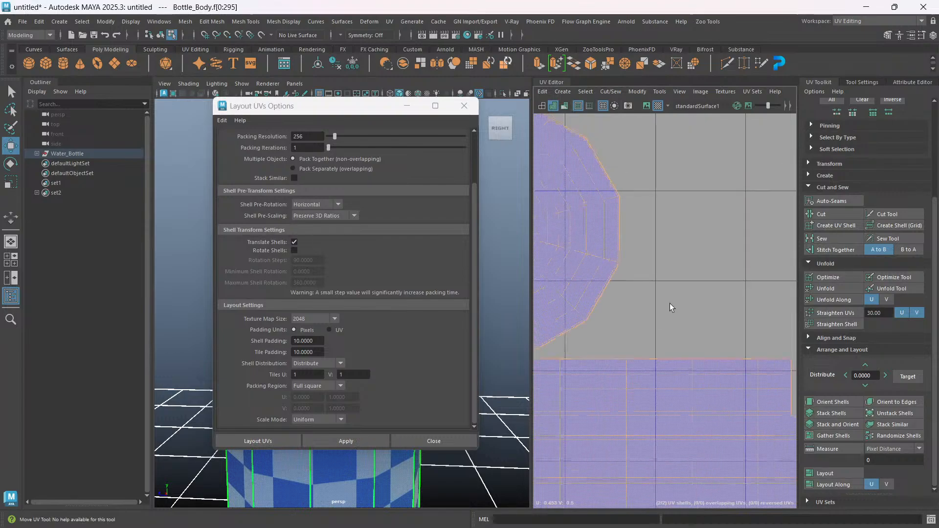
Move the body's wall shell about 0.35 along positive U and its round base shell in the opposite direction.
left_click(720, 250)
scroll(664, 313, "down", 10)
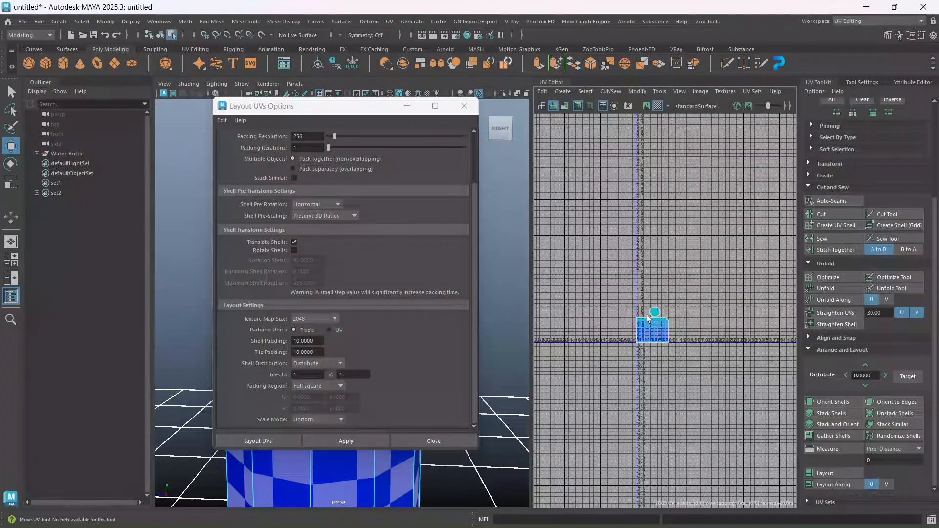
scroll(647, 316, "up", 10)
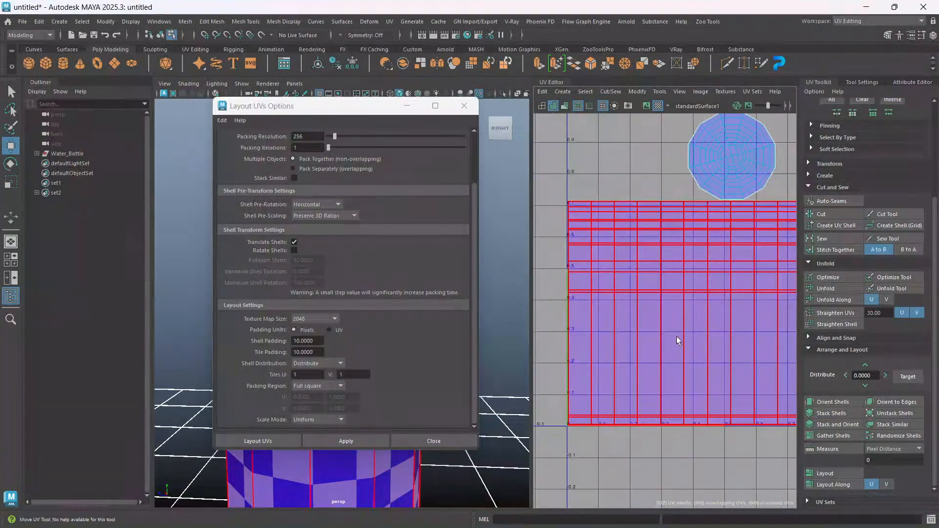
left_click(668, 361)
scroll(645, 342, "down", 2)
scroll(655, 298, "down", 5)
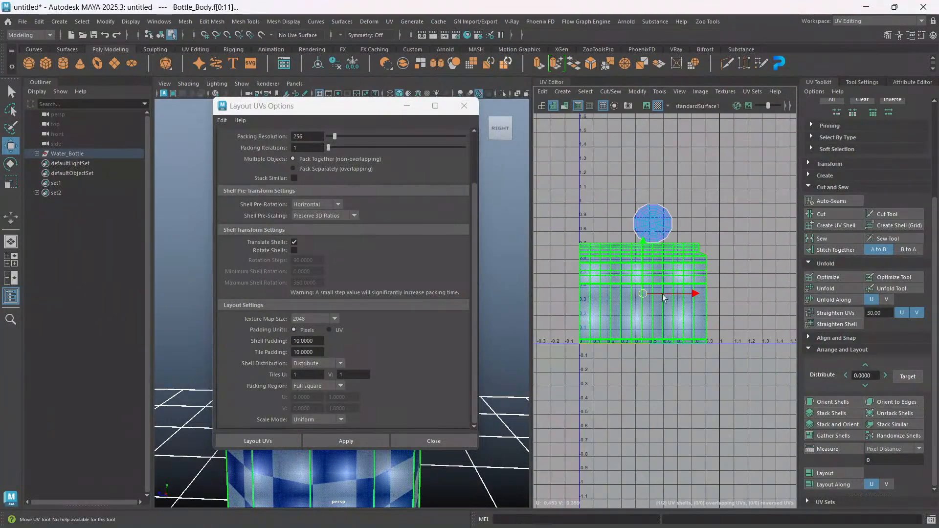
left_click_drag(695, 294, 743, 347)
left_click(641, 224)
left_click_drag(641, 225, 597, 225)
left_click(692, 300)
scroll(656, 294, "down", 6)
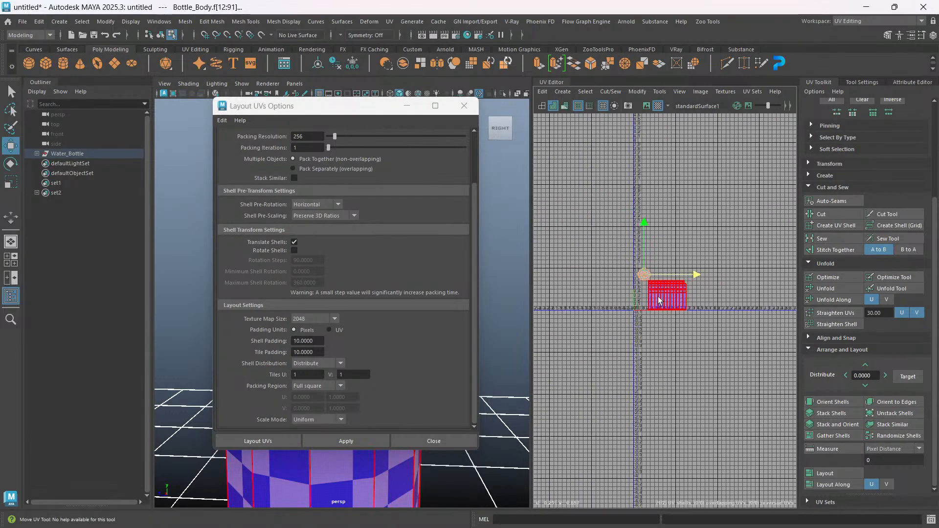
scroll(694, 326, "up", 10)
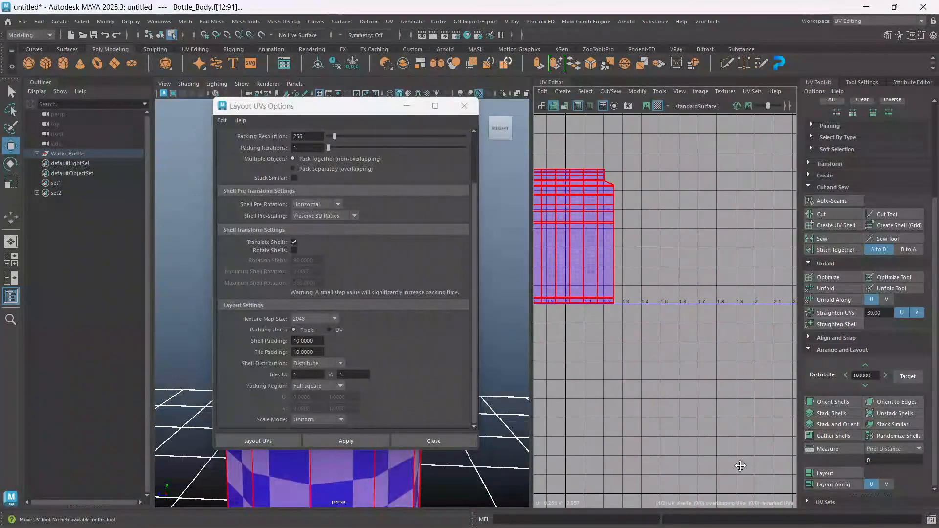
scroll(668, 377, "down", 4)
middle_click_drag(596, 341, 659, 359, "alt")
scroll(660, 358, "up", 5)
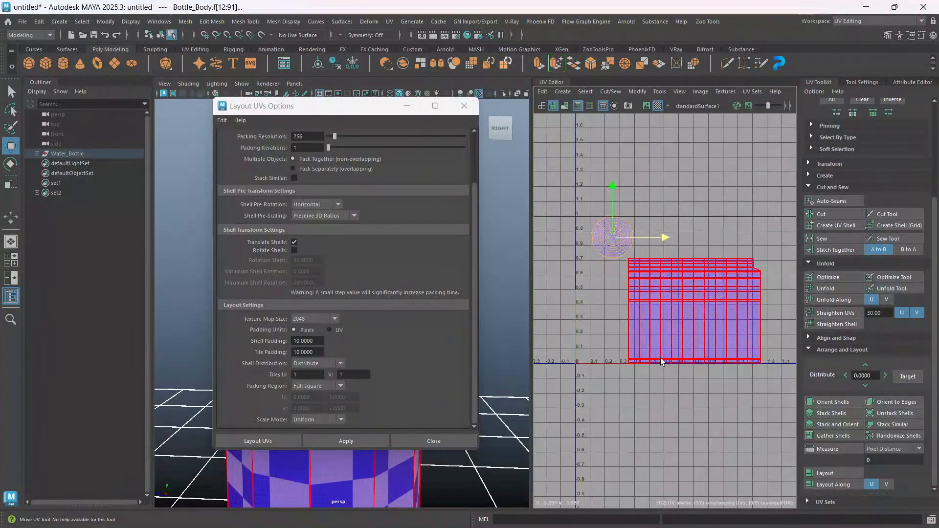
Undo the two shell moves and the separate layout of the bottle body.
key("ctrl+z")
key("ctrl+z")
key("ctrl+z")
key("ctrl+z")
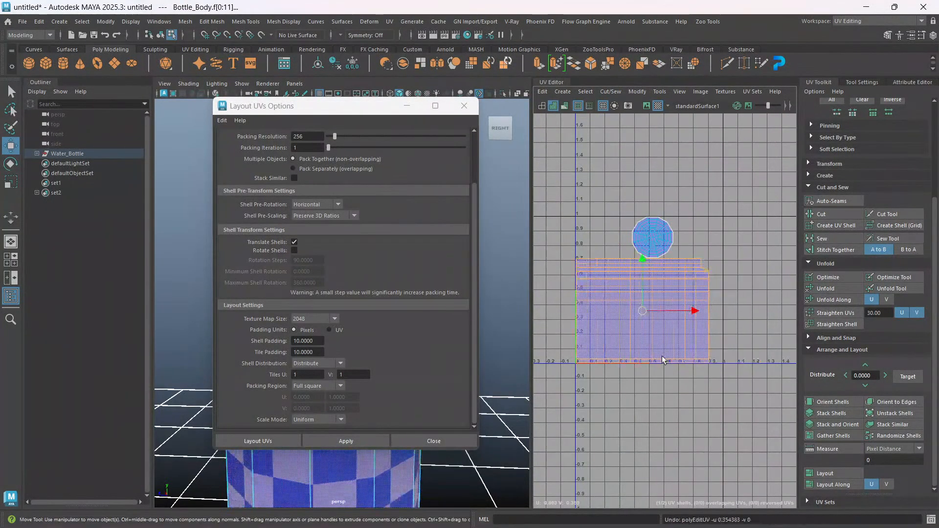
key("ctrl+z")
key("ctrl+z")
key("ctrl+z")
key("ctrl+z")
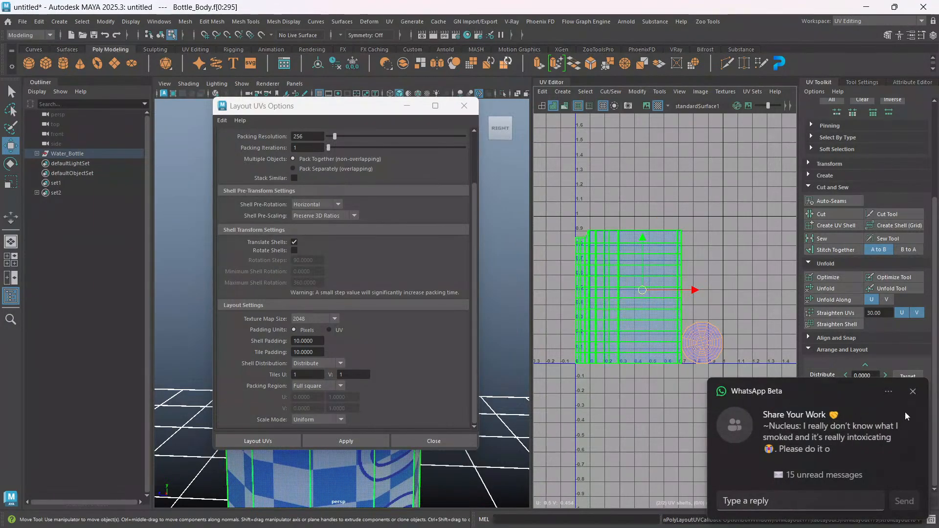
key("ctrl+z")
left_click(912, 392)
key("ctrl+z")
key("ctrl+z")
key("ctrl+z")
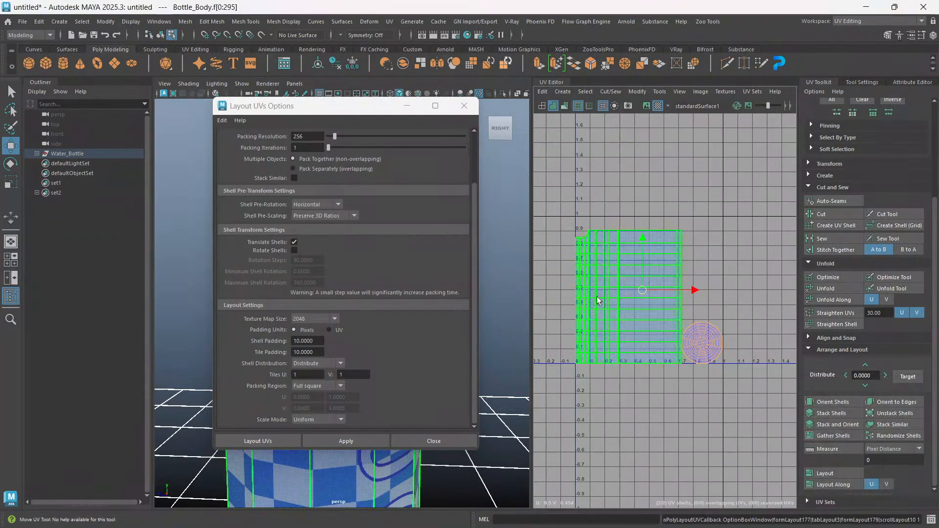
Select the whole Water_Bottle group and freeze its transformations.
scroll(661, 317, "up", 3)
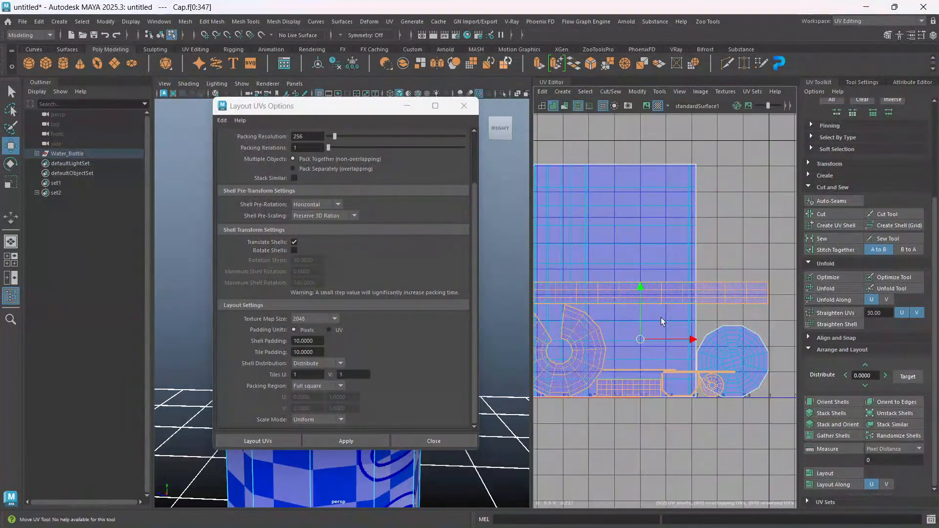
scroll(661, 318, "down", 2)
left_click_drag(342, 105, 646, 204)
scroll(377, 226, "down", 5)
middle_click_drag(377, 223, 377, 233, "alt")
left_click_drag(215, 194, 428, 461)
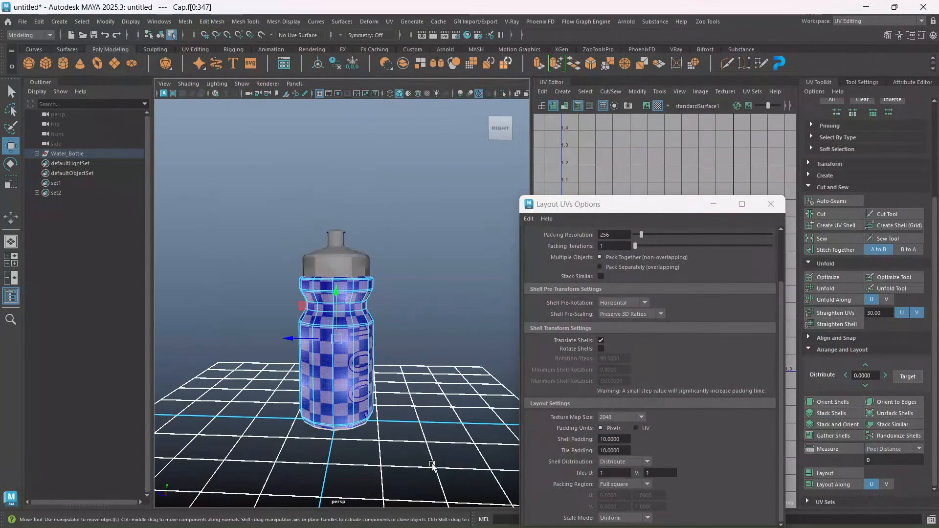
left_click(67, 153)
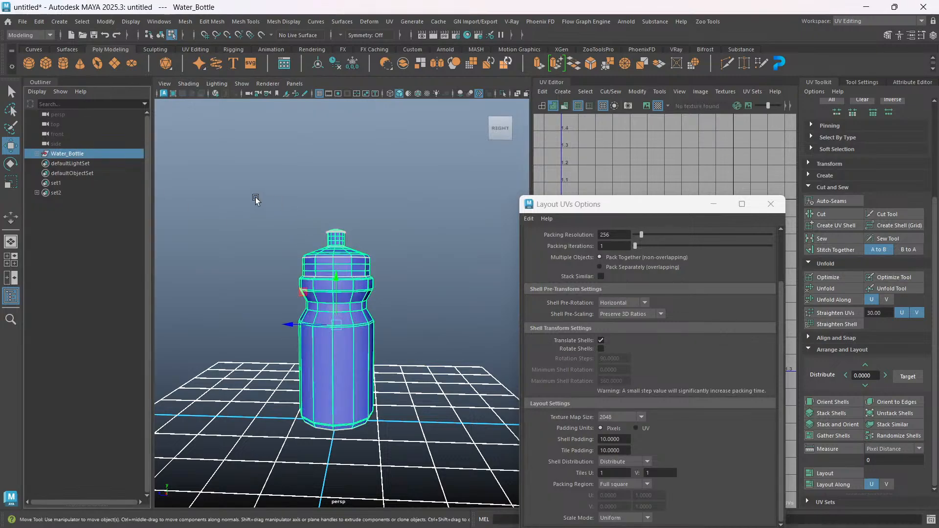
left_click(318, 65)
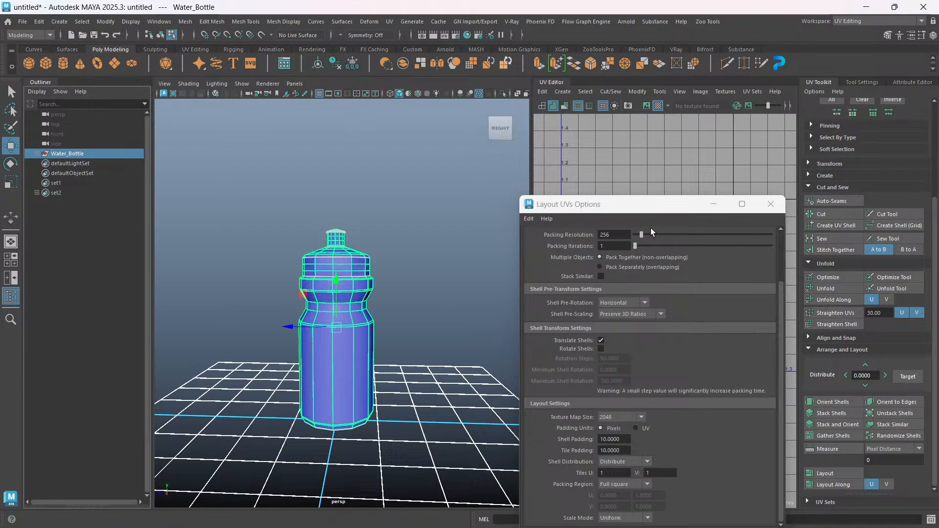
Select all UV shells of the body and cap and apply the layout to pack them together.
left_click_drag(645, 213, 278, 167)
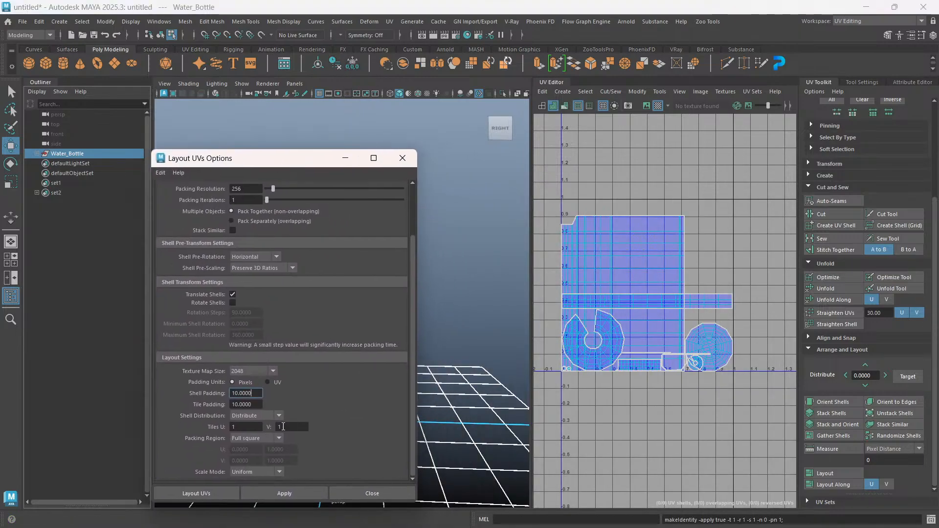
left_click(294, 493)
left_click_drag(553, 210, 667, 400)
left_click_drag(724, 411, 724, 411)
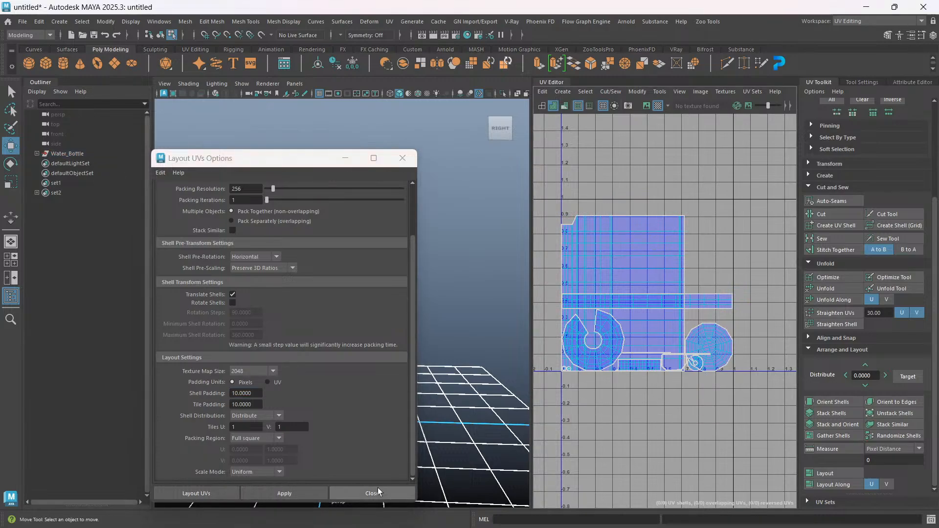
right_click_drag(725, 205, 690, 198)
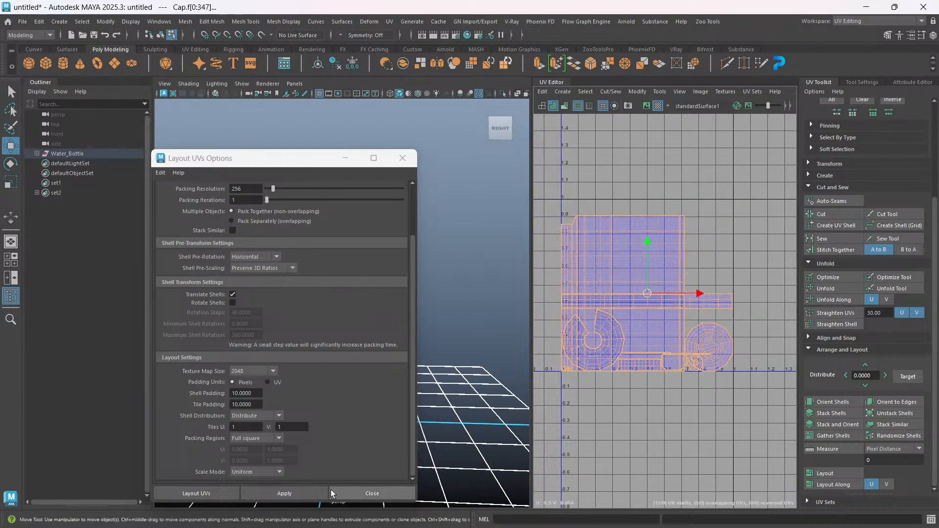
left_click(286, 492)
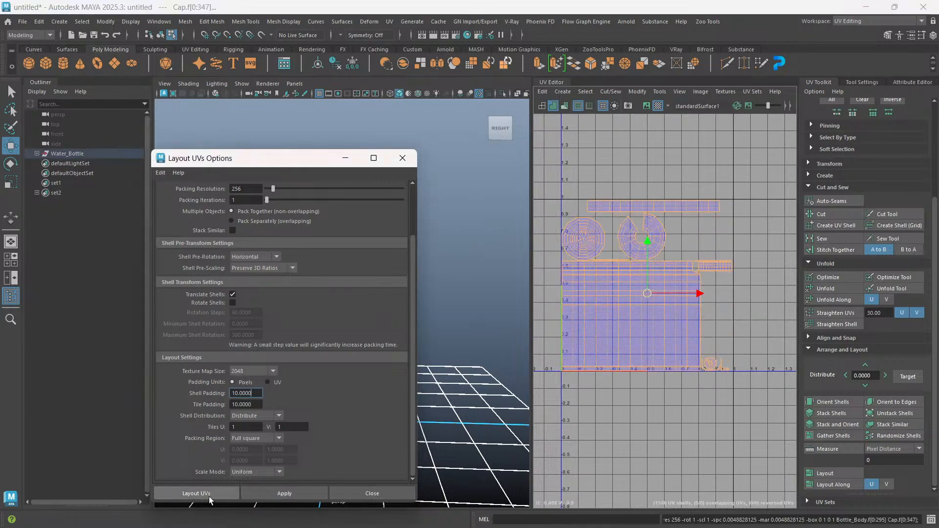
Inspect the packed shells, close the layout options and check the checker pattern on the whole bottle.
scroll(673, 356, "up", 5)
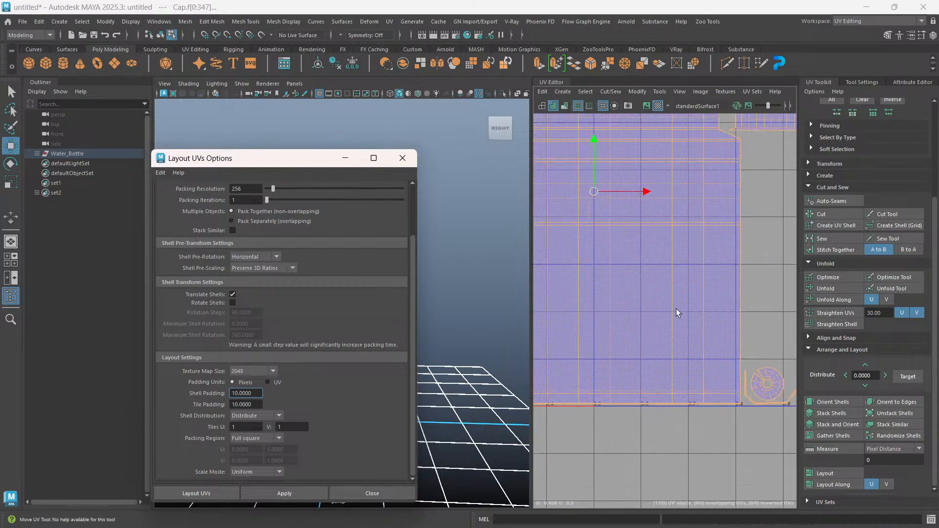
scroll(675, 309, "down", 5)
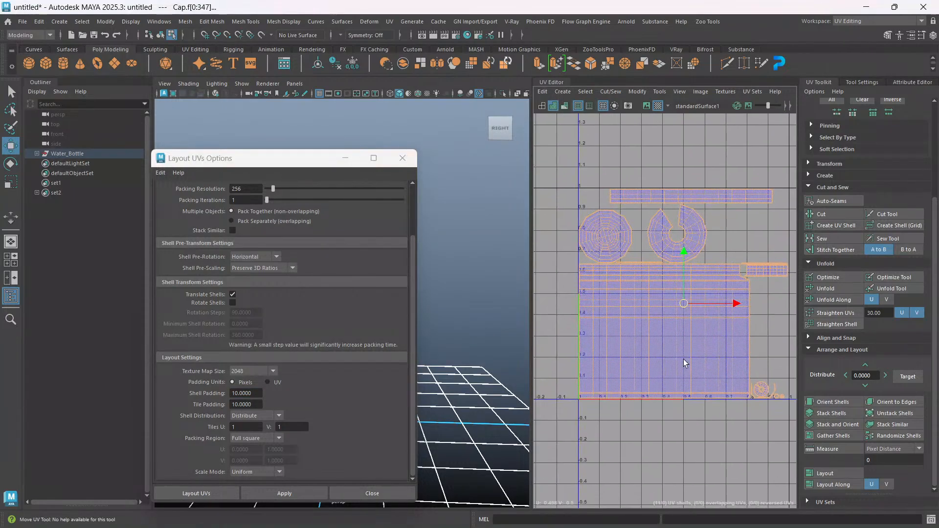
left_click_drag(232, 159, 331, 160)
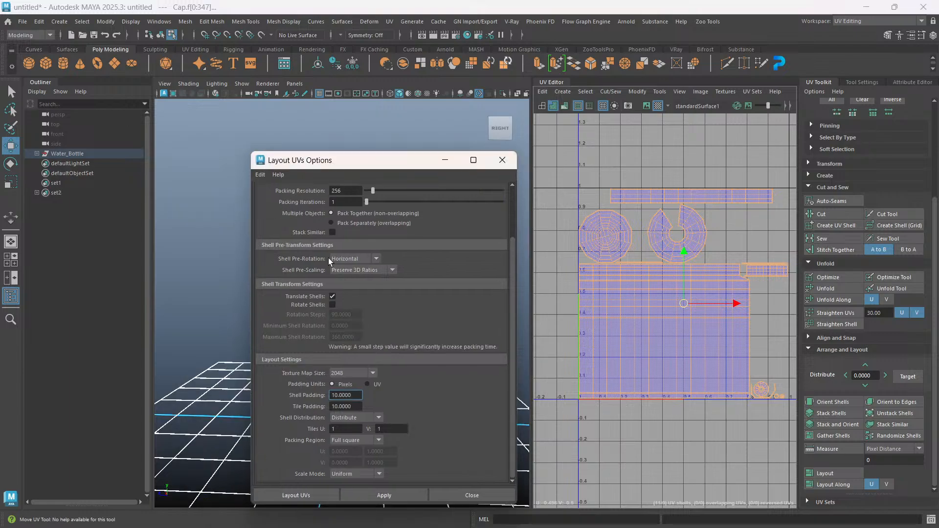
middle_click_drag(756, 246, 726, 253, "alt")
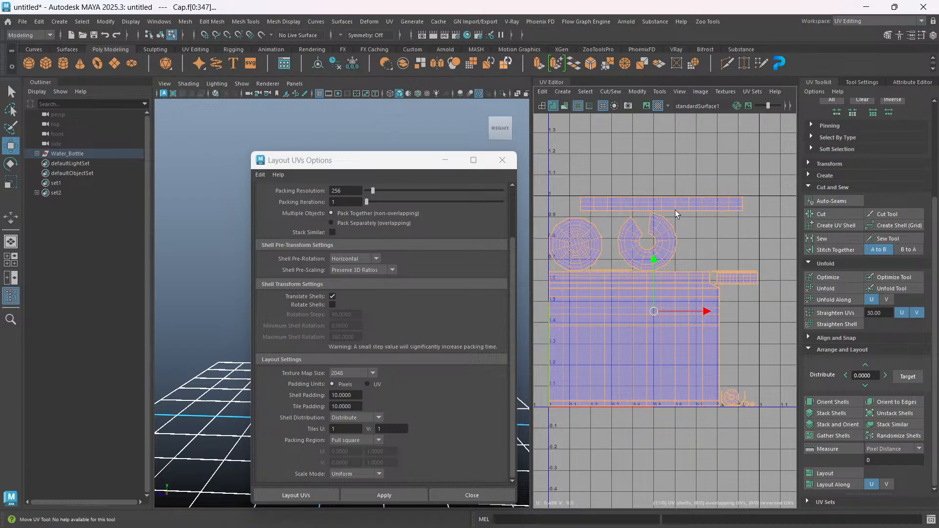
middle_click_drag(675, 210, 690, 198, "alt")
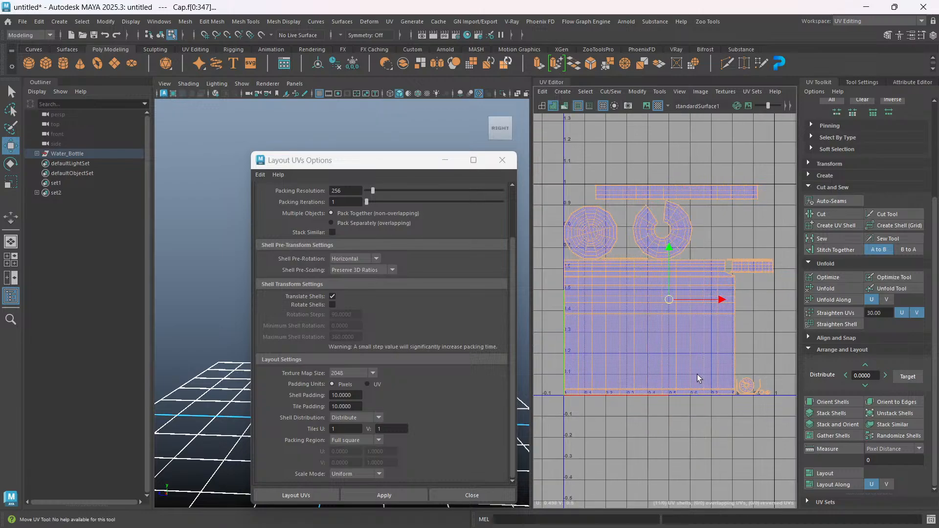
scroll(696, 374, "up", 1)
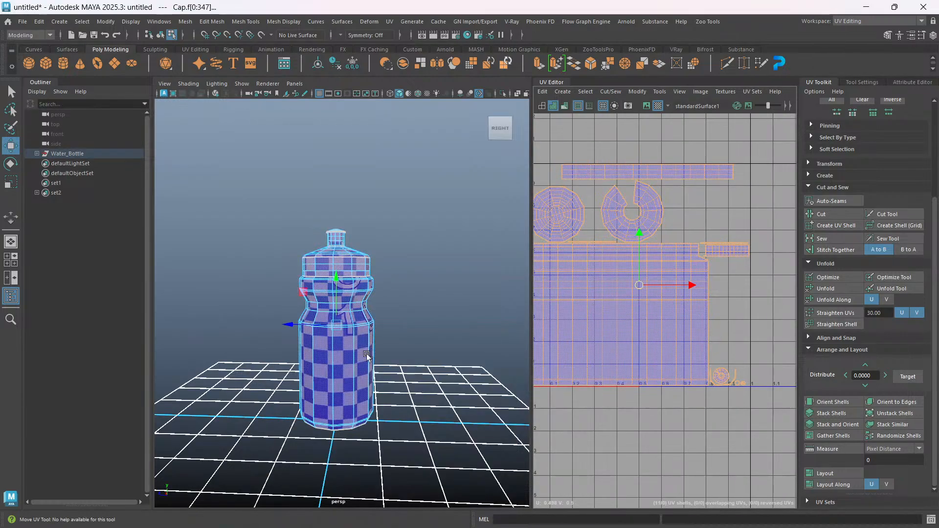
scroll(367, 355, "up", 5)
middle_click_drag(327, 365, 312, 359, "alt")
scroll(312, 358, "down", 3)
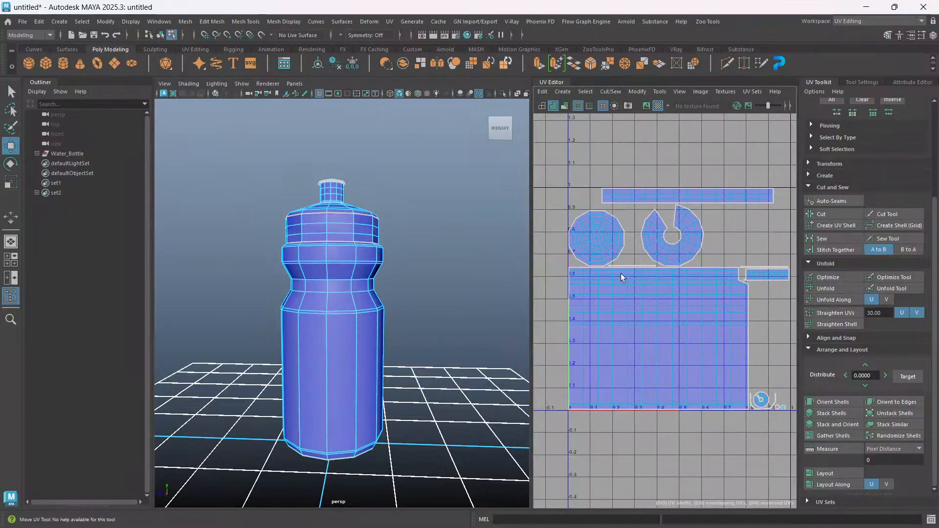
Switch the UV display to wireframe and select the body's wall shell to check its checker pattern around the bottle.
left_click(542, 106)
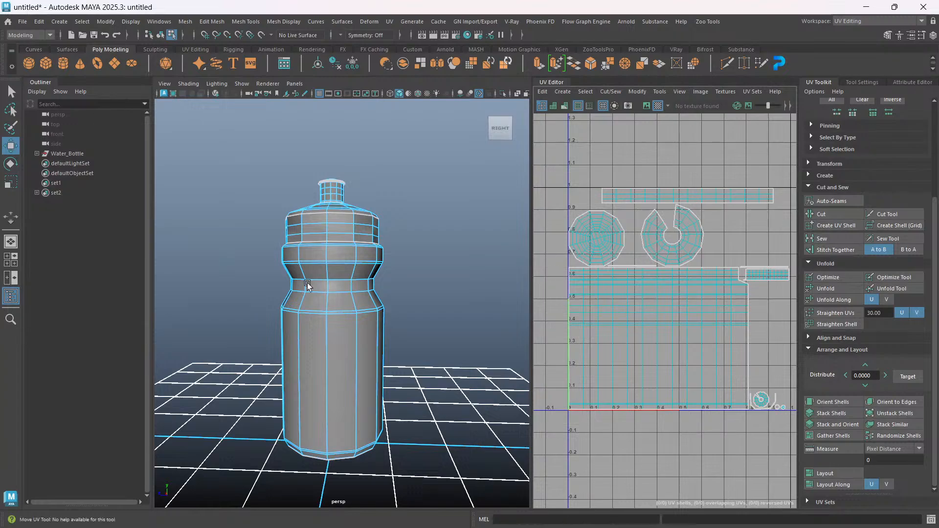
middle_click_drag(307, 283, 313, 278, "alt")
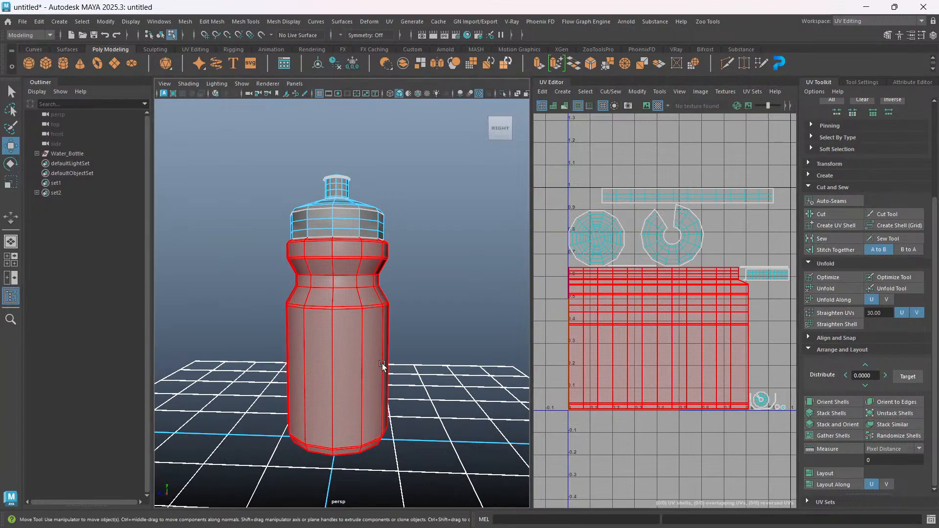
left_click(383, 362)
left_click_drag(382, 363, 453, 375, "alt")
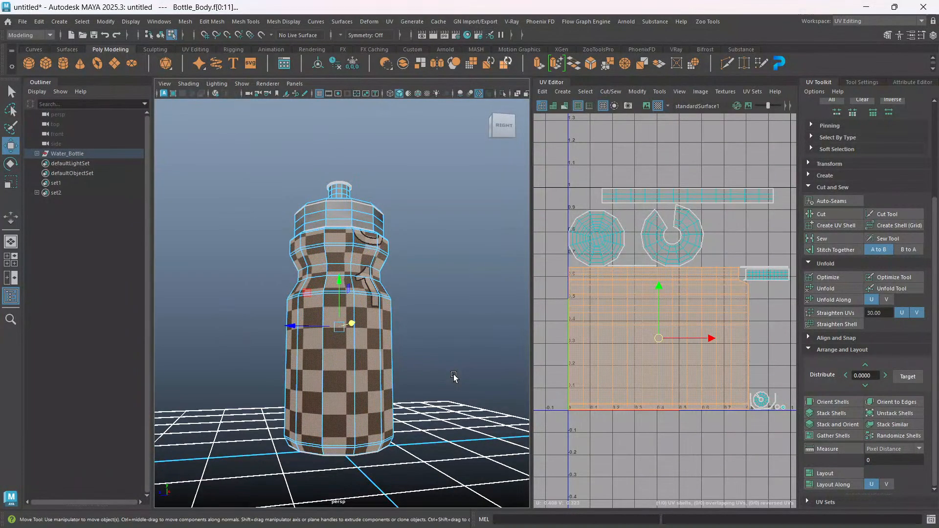